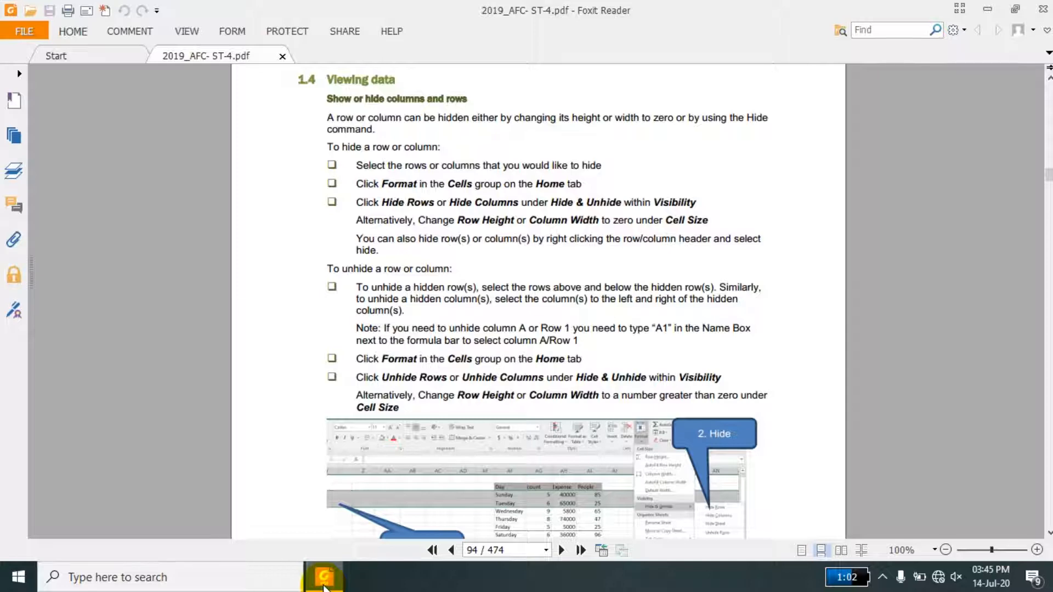
Examine the Viewing data section's instructions on hiding and unhiding rows and columns, including the Select All method
{"action": "key", "text": "Down"}
{"action": "key", "text": "Down"}
{"action": "key", "text": "Down"}
{"action": "key", "text": "Down"}
{"action": "key", "text": "Down"}
{"action": "key", "text": "Down"}
{"action": "key", "text": "Down"}
{"action": "key", "text": "Down"}
{"action": "key", "text": "Down"}
{"action": "key", "text": "Down"}
{"action": "key", "text": "Down"}
{"action": "key", "text": "Down"}
{"action": "key", "text": "Down"}
{"action": "key", "text": "Down"}
{"action": "key", "text": "Down"}
{"action": "key", "text": "Down"}
{"action": "key", "text": "Down"}
{"action": "key", "text": "Down"}
{"action": "key", "text": "Down"}
{"action": "key", "text": "Down"}
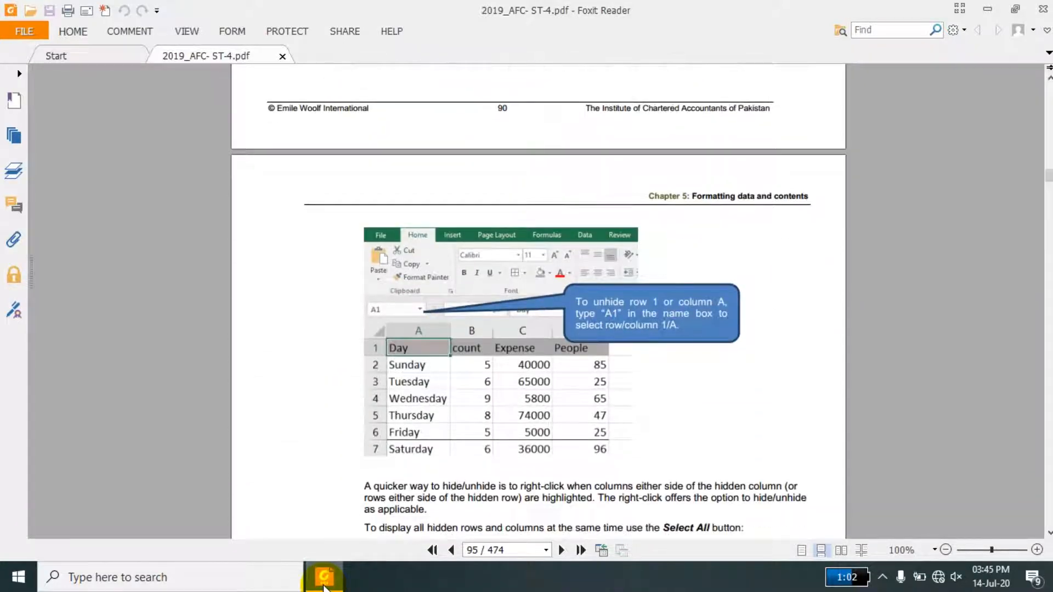
{"action": "key", "text": "Down"}
{"action": "key", "text": "Down"}
{"action": "key", "text": "Down"}
{"action": "key", "text": "Down"}
{"action": "key", "text": "Down"}
{"action": "key", "text": "Down"}
{"action": "key", "text": "Down"}
{"action": "key", "text": "Down"}
{"action": "key", "text": "Down"}
{"action": "key", "text": "Down"}
{"action": "key", "text": "Down"}
{"action": "key", "text": "Down"}
{"action": "key", "text": "Down"}
{"action": "key", "text": "Down"}
{"action": "key", "text": "Down"}
{"action": "key", "text": "Down"}
{"action": "key", "text": "Down"}
{"action": "key", "text": "Down"}
{"action": "key", "text": "Down"}
{"action": "key", "text": "Down"}
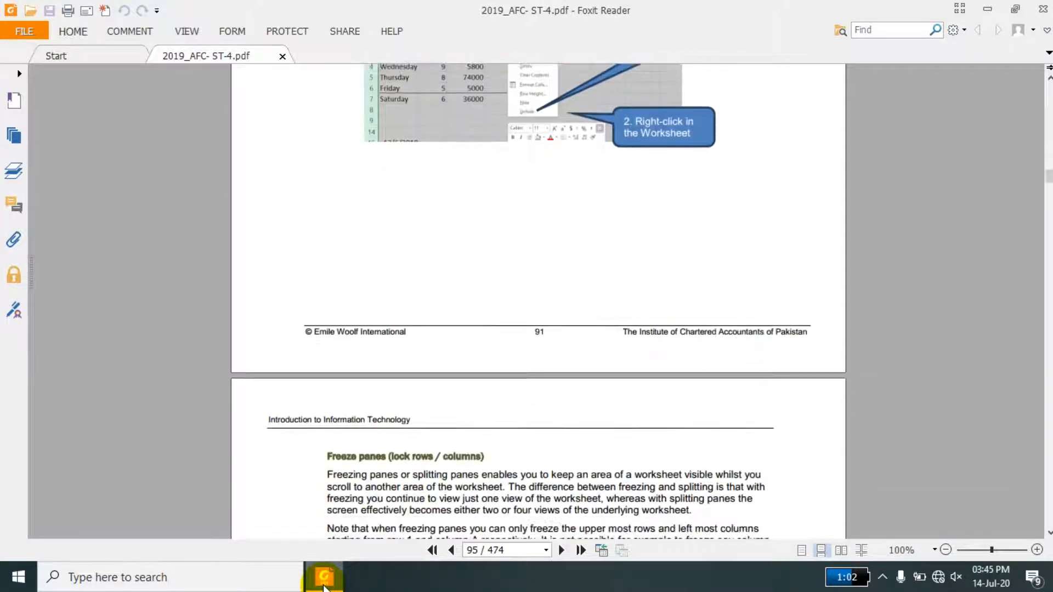
Examine the Freeze panes (lock rows / columns) section, including its worked example and the un-freeze instructions
{"action": "key", "text": "Down"}
{"action": "key", "text": "Down"}
{"action": "key", "text": "Down"}
{"action": "key", "text": "Down"}
{"action": "key", "text": "Down"}
{"action": "key", "text": "Down"}
{"action": "key", "text": "Down"}
{"action": "key", "text": "Down"}
{"action": "key", "text": "Down"}
{"action": "key", "text": "Down"}
{"action": "key", "text": "Down"}
{"action": "key", "text": "Down"}
{"action": "key", "text": "Down"}
{"action": "key", "text": "Down"}
{"action": "key", "text": "Down"}
{"action": "key", "text": "Down"}
{"action": "key", "text": "Down"}
{"action": "key", "text": "Down"}
{"action": "key", "text": "Down"}
{"action": "key", "text": "Down"}
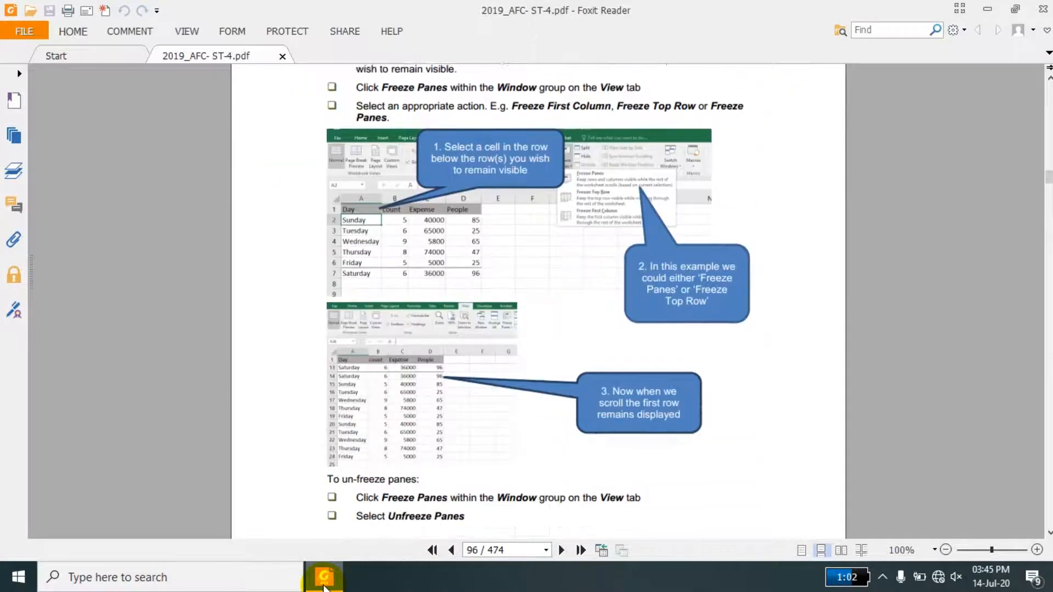
{"action": "key", "text": "Down"}
{"action": "key", "text": "Down"}
{"action": "key", "text": "Down"}
{"action": "key", "text": "Down"}
{"action": "key", "text": "Down"}
{"action": "key", "text": "Down"}
{"action": "key", "text": "Down"}
{"action": "key", "text": "Down"}
{"action": "key", "text": "Down"}
{"action": "key", "text": "Down"}
{"action": "key", "text": "Down"}
{"action": "key", "text": "Down"}
{"action": "key", "text": "Down"}
{"action": "key", "text": "Down"}
{"action": "key", "text": "Down"}
{"action": "key", "text": "Down"}
{"action": "key", "text": "Down"}
{"action": "key", "text": "Down"}
{"action": "key", "text": "Down"}
{"action": "key", "text": "Down"}
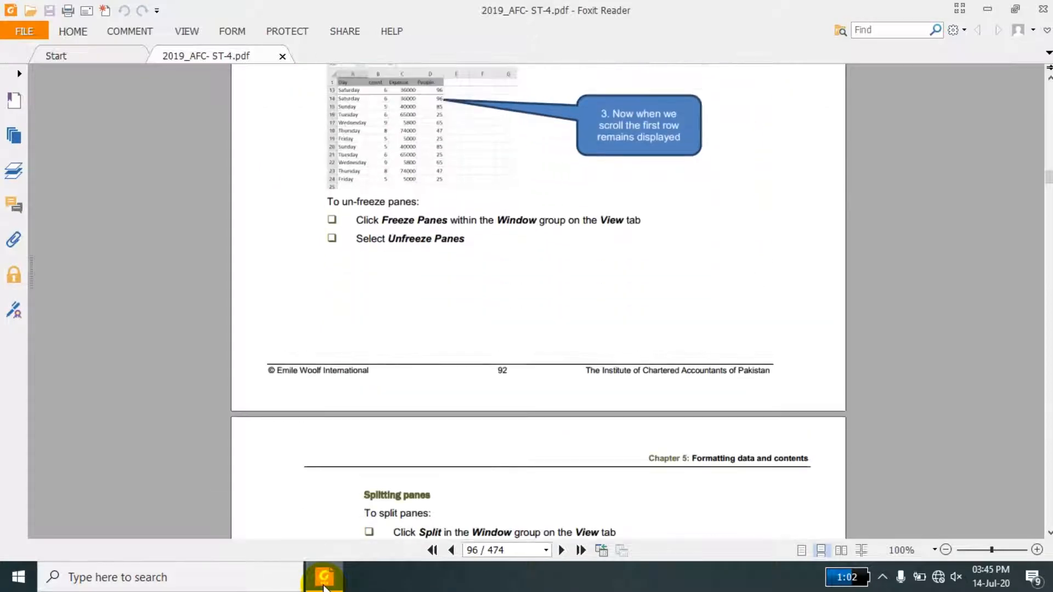
Examine the Splitting panes section and its table of active cell positions
{"action": "key", "text": "Up"}
{"action": "key", "text": "Down"}
{"action": "key", "text": "Down"}
{"action": "key", "text": "Down"}
{"action": "key", "text": "Down"}
{"action": "key", "text": "Down"}
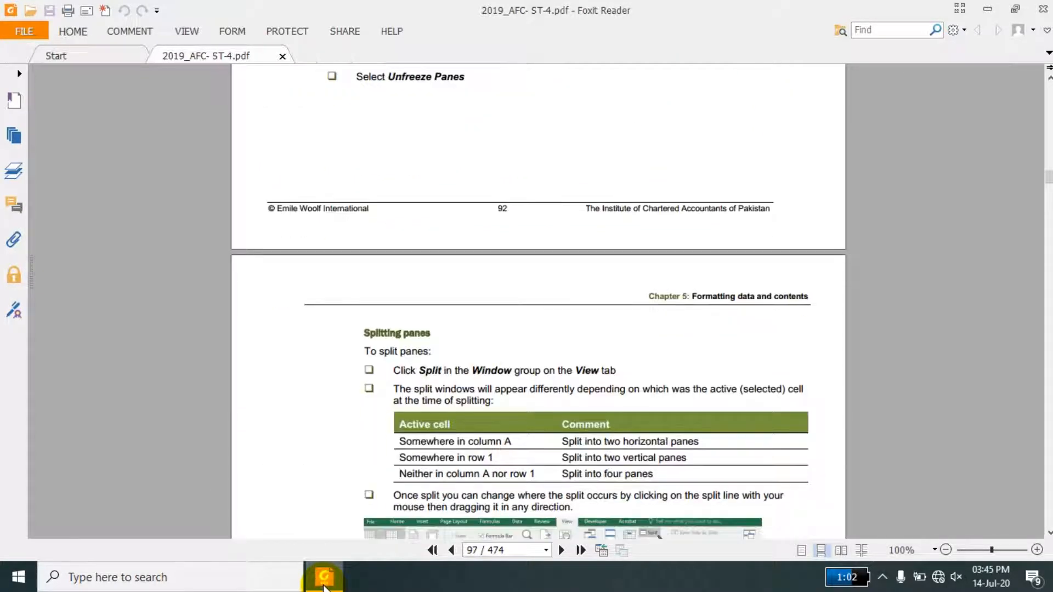
{"action": "key", "text": "Down"}
{"action": "key", "text": "Down"}
{"action": "key", "text": "Down"}
{"action": "key", "text": "Down"}
{"action": "key", "text": "Down"}
{"action": "key", "text": "Down"}
{"action": "key", "text": "Down"}
{"action": "key", "text": "Down"}
{"action": "key", "text": "Down"}
{"action": "key", "text": "Down"}
Return through the freeze panes material to the example on unhiding row 1 or column A and review it
{"action": "key", "text": "Up"}
{"action": "key", "text": "Up"}
{"action": "key", "text": "Up"}
{"action": "key", "text": "Up"}
{"action": "key", "text": "Up"}
{"action": "key", "text": "Up"}
{"action": "key", "text": "Up"}
{"action": "key", "text": "Up"}
{"action": "key", "text": "Up"}
{"action": "key", "text": "Up"}
{"action": "key", "text": "Up"}
{"action": "key", "text": "Up"}
{"action": "key", "text": "Up"}
{"action": "key", "text": "Up"}
{"action": "key", "text": "Up"}
{"action": "key", "text": "Up"}
{"action": "key", "text": "Up"}
{"action": "key", "text": "Up"}
{"action": "key", "text": "Up"}
{"action": "key", "text": "Up"}
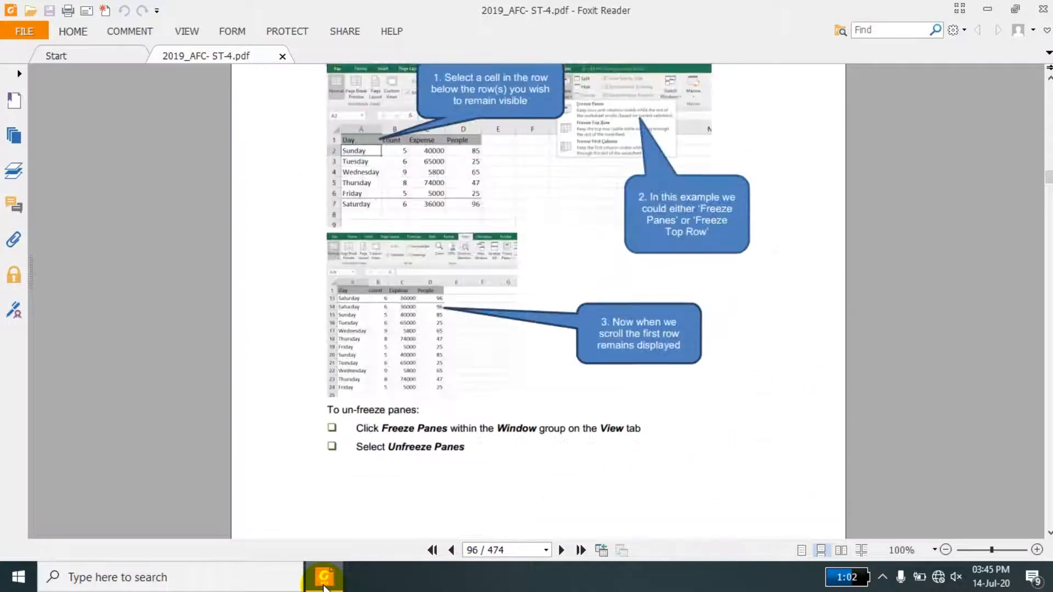
{"action": "key", "text": "Up"}
{"action": "key", "text": "Up"}
{"action": "key", "text": "Up"}
{"action": "key", "text": "Up"}
{"action": "key", "text": "Up"}
{"action": "key", "text": "Up"}
{"action": "key", "text": "Up"}
{"action": "key", "text": "Up"}
{"action": "key", "text": "Up"}
{"action": "key", "text": "Up"}
{"action": "key", "text": "Up"}
{"action": "key", "text": "Up"}
{"action": "key", "text": "Up"}
{"action": "key", "text": "Up"}
{"action": "key", "text": "Up"}
{"action": "key", "text": "Up"}
{"action": "key", "text": "Up"}
{"action": "key", "text": "Up"}
{"action": "key", "text": "Up"}
{"action": "key", "text": "Up"}
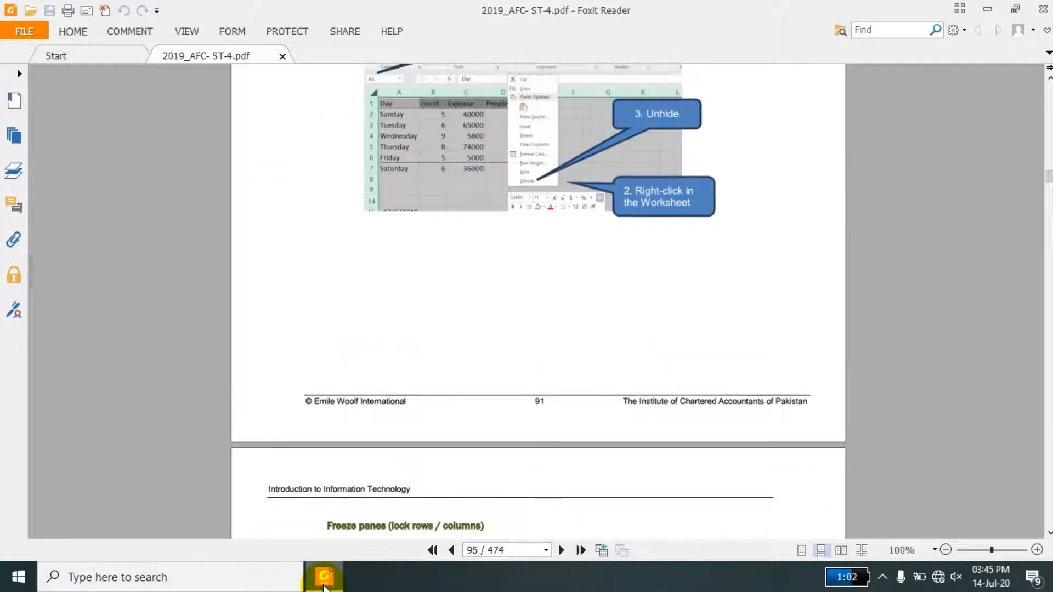
{"action": "key", "text": "Up"}
{"action": "key", "text": "Up"}
{"action": "key", "text": "Up"}
{"action": "key", "text": "Up"}
{"action": "key", "text": "Up"}
{"action": "key", "text": "Up"}
{"action": "key", "text": "Up"}
{"action": "key", "text": "Up"}
{"action": "key", "text": "Up"}
{"action": "key", "text": "Up"}
{"action": "key", "text": "Up"}
{"action": "key", "text": "Up"}
{"action": "key", "text": "Up"}
{"action": "key", "text": "Up"}
{"action": "key", "text": "Up"}
{"action": "key", "text": "Up"}
{"action": "key", "text": "Up"}
{"action": "key", "text": "Up"}
{"action": "key", "text": "Up"}
{"action": "key", "text": "Up"}
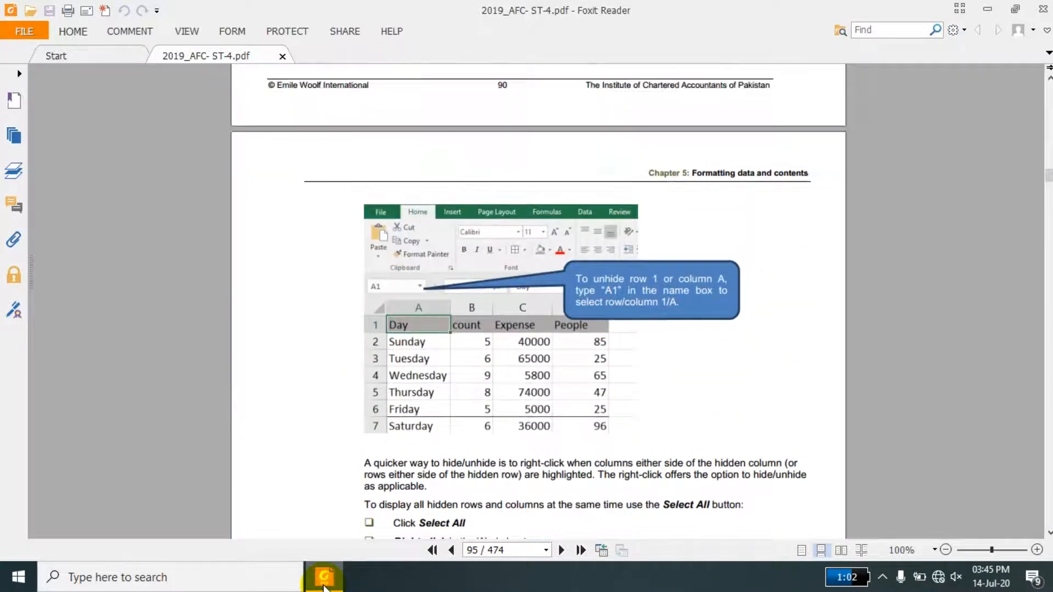
Return to the start of section 1.4 Viewing data and review the steps for hiding and unhiding rows and columns
{"action": "key", "text": "Up"}
{"action": "key", "text": "Up"}
{"action": "key", "text": "Up"}
{"action": "key", "text": "Up"}
{"action": "key", "text": "Up"}
{"action": "key", "text": "Up"}
{"action": "key", "text": "Up"}
{"action": "key", "text": "Up"}
{"action": "key", "text": "Up"}
{"action": "key", "text": "Up"}
{"action": "key", "text": "Up"}
{"action": "key", "text": "Up"}
{"action": "key", "text": "Up"}
{"action": "key", "text": "Up"}
{"action": "key", "text": "Up"}
{"action": "key", "text": "Up"}
{"action": "key", "text": "Up"}
{"action": "key", "text": "Up"}
{"action": "key", "text": "Up"}
{"action": "key", "text": "Up"}
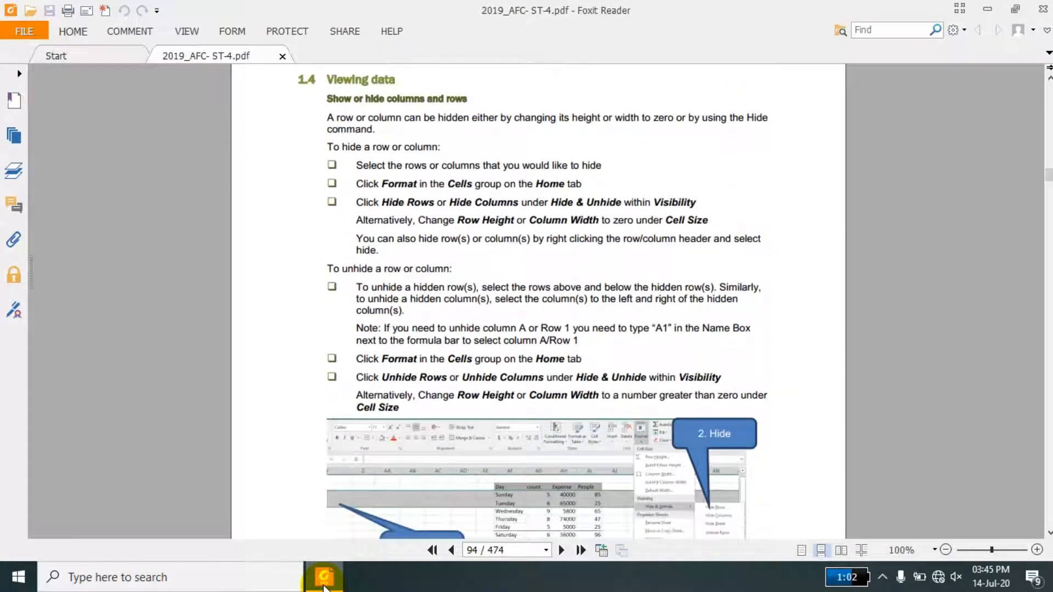
Switch to Excel 2016 by launching it and create a blank workbook
{"action": "left_click", "coordinate": [14, 585]}
{"action": "type", "text": "e"}
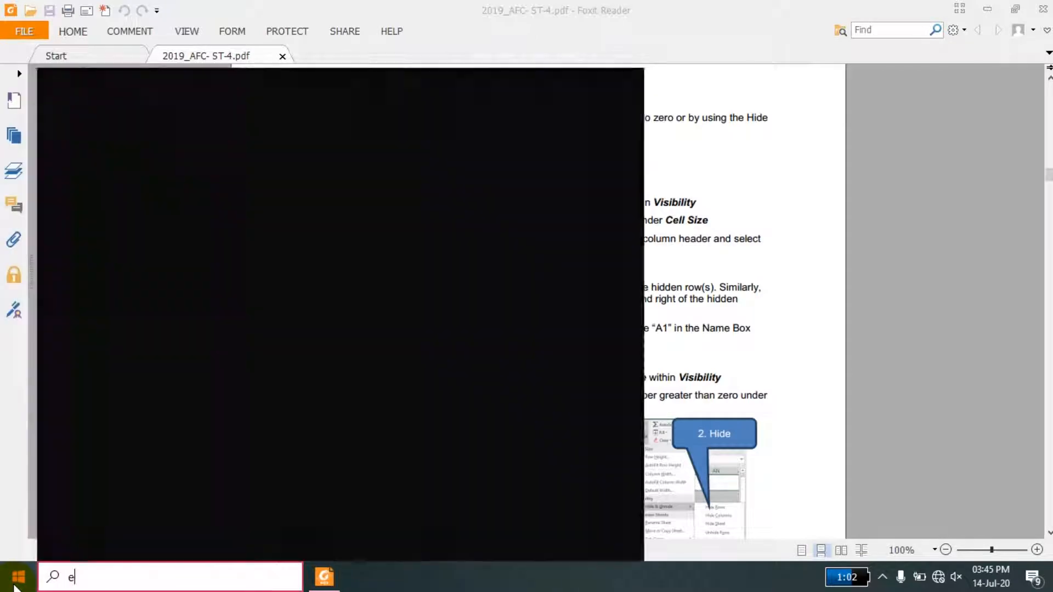
{"action": "type", "text": "xcel"}
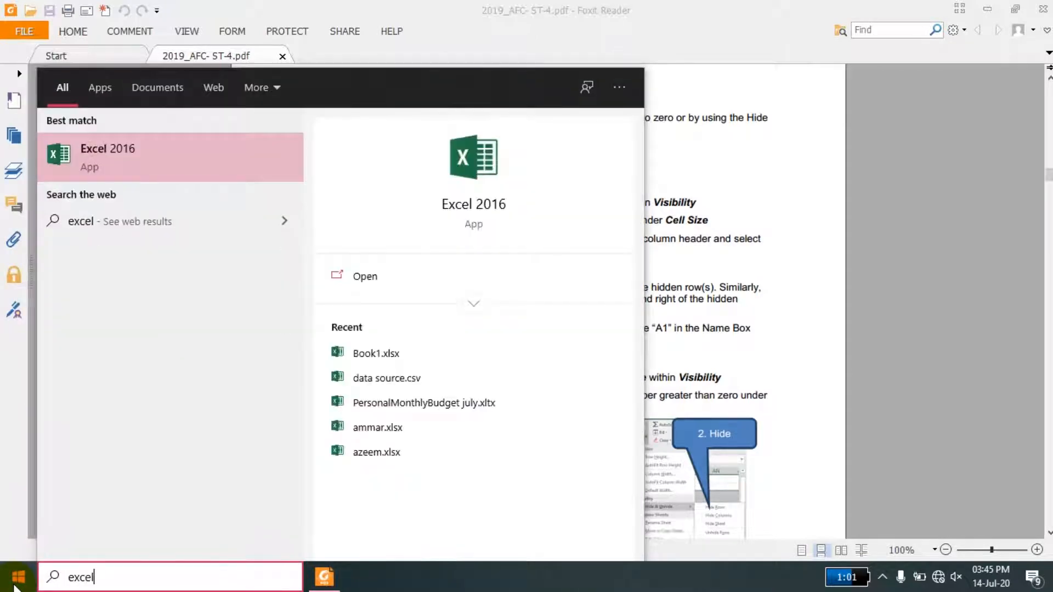
{"action": "left_click", "coordinate": [15, 586]}
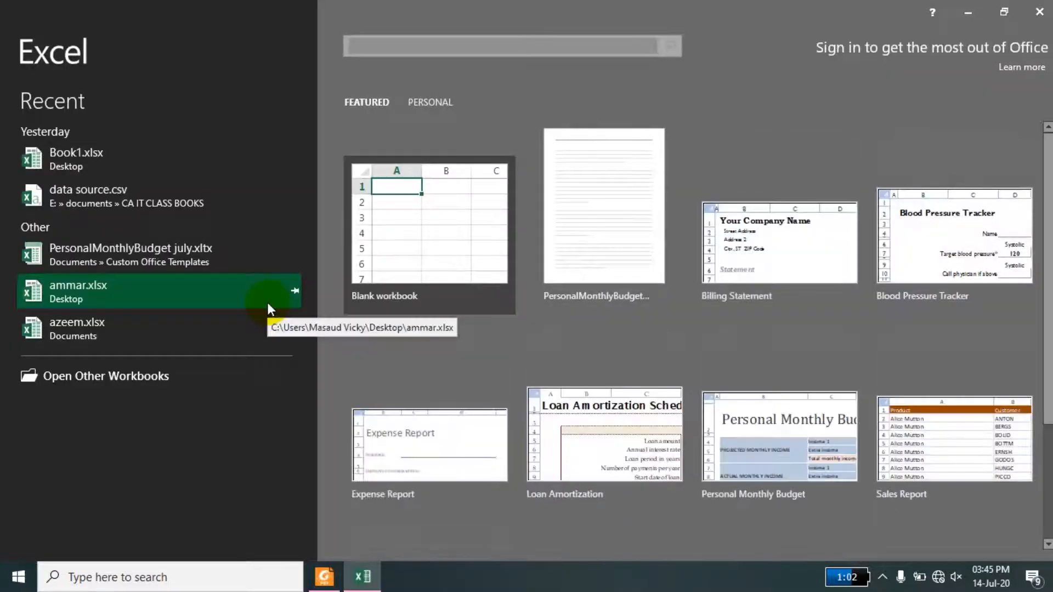
{"action": "left_click", "coordinate": [451, 216]}
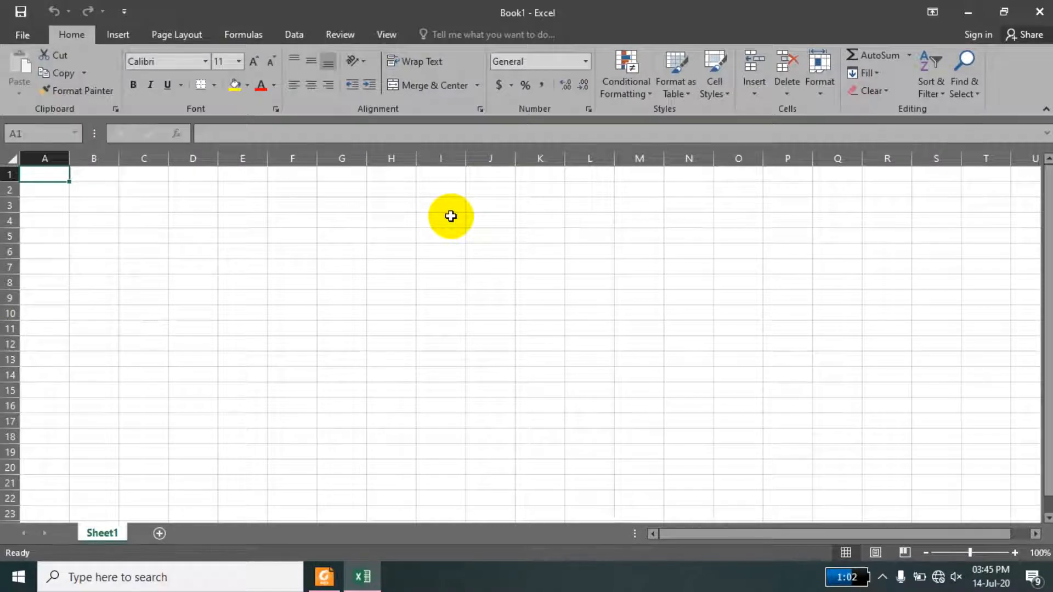
{"action": "scroll", "coordinate": [74, 212], "scroll_direction": "up", "scroll_amount": 7}
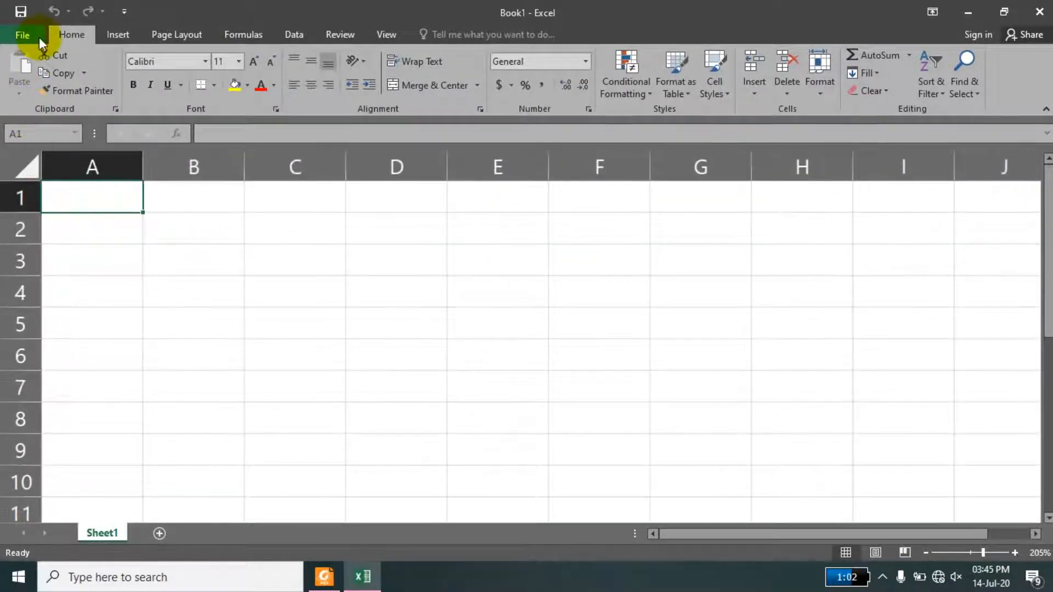
Open the recent file PersonalMonthlyBudget july.xltx
{"action": "left_click", "coordinate": [39, 37]}
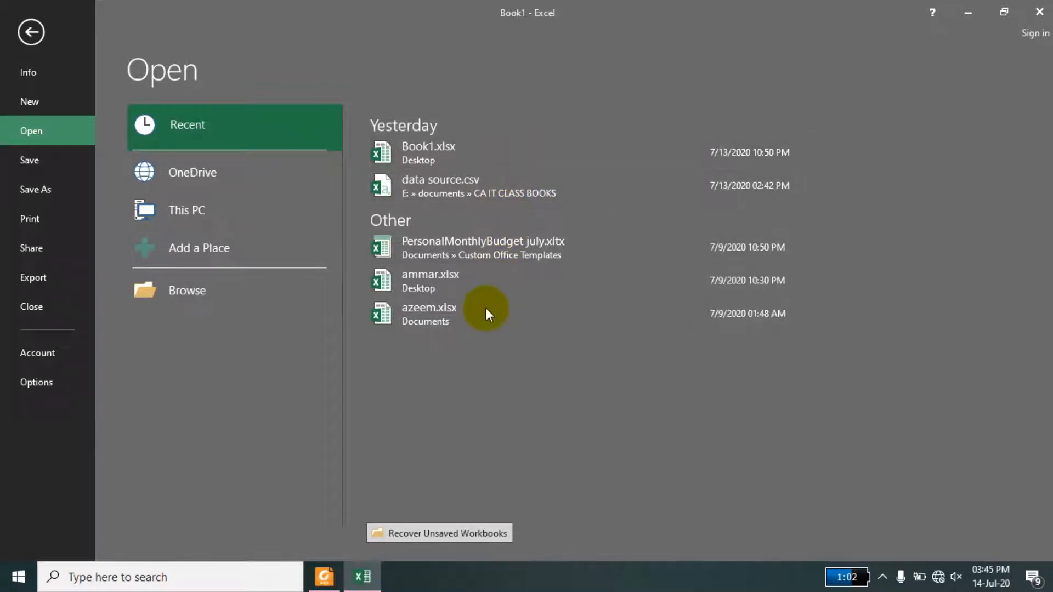
{"action": "left_click", "coordinate": [525, 258]}
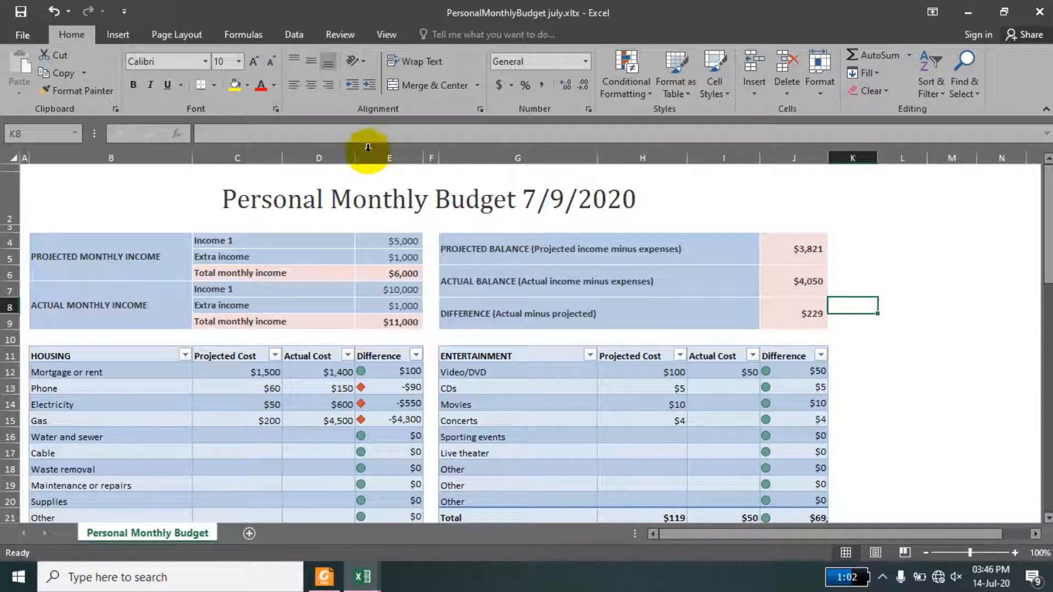
Select columns E, D, C and B one at a time, followed by rows 4 and 7, to point out whole-column and whole-row selection
{"action": "left_click", "coordinate": [399, 158]}
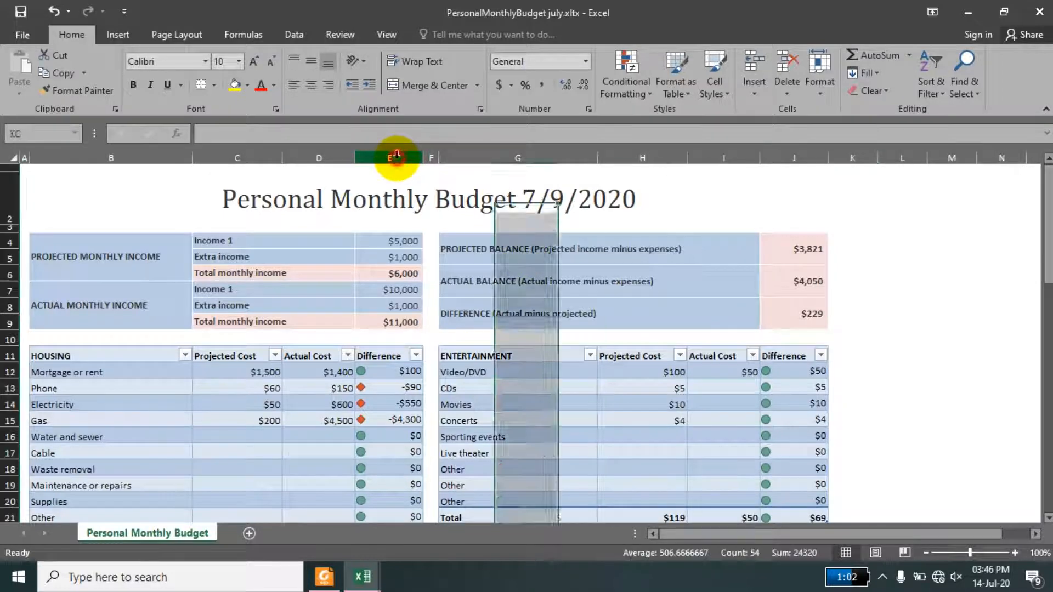
{"action": "left_click", "coordinate": [328, 160]}
{"action": "left_click", "coordinate": [261, 159]}
{"action": "left_click", "coordinate": [138, 158]}
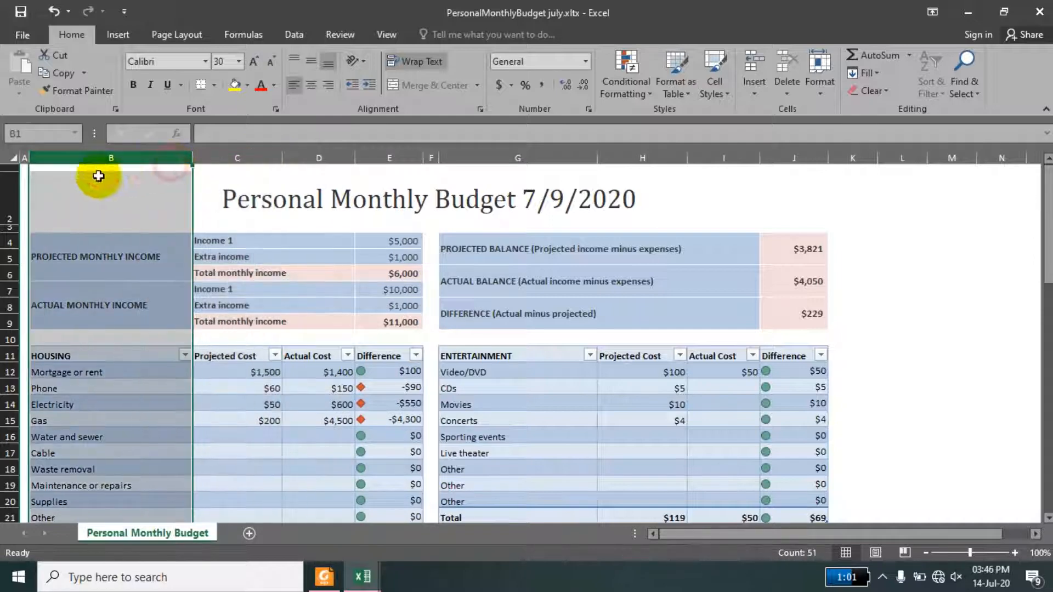
{"action": "left_click", "coordinate": [4, 242]}
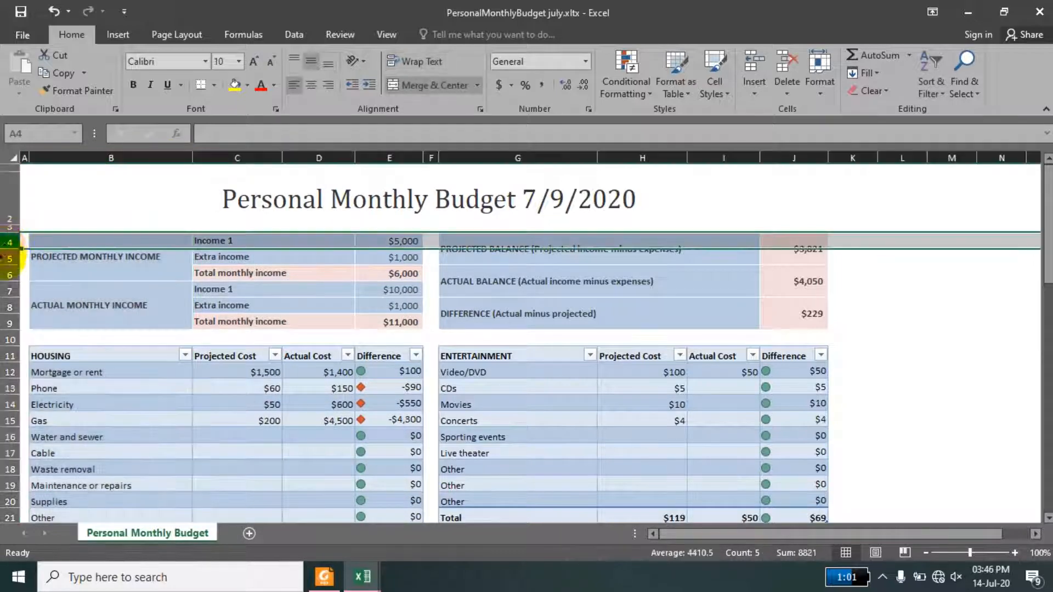
{"action": "left_click", "coordinate": [4, 289]}
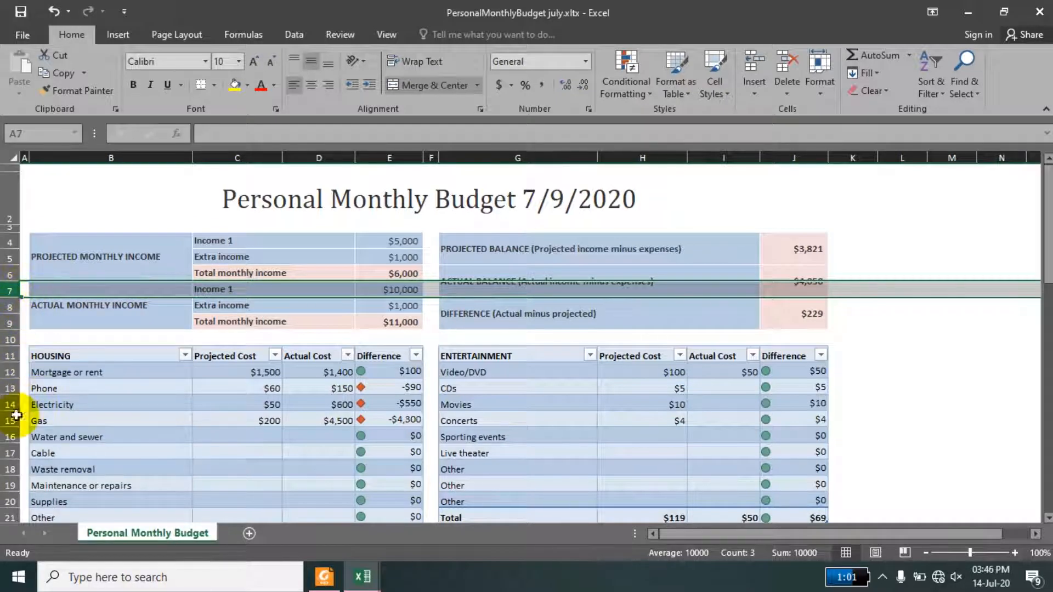
Hide row 14, the Electricity row, using its row header's Hide command
{"action": "left_click", "coordinate": [4, 404]}
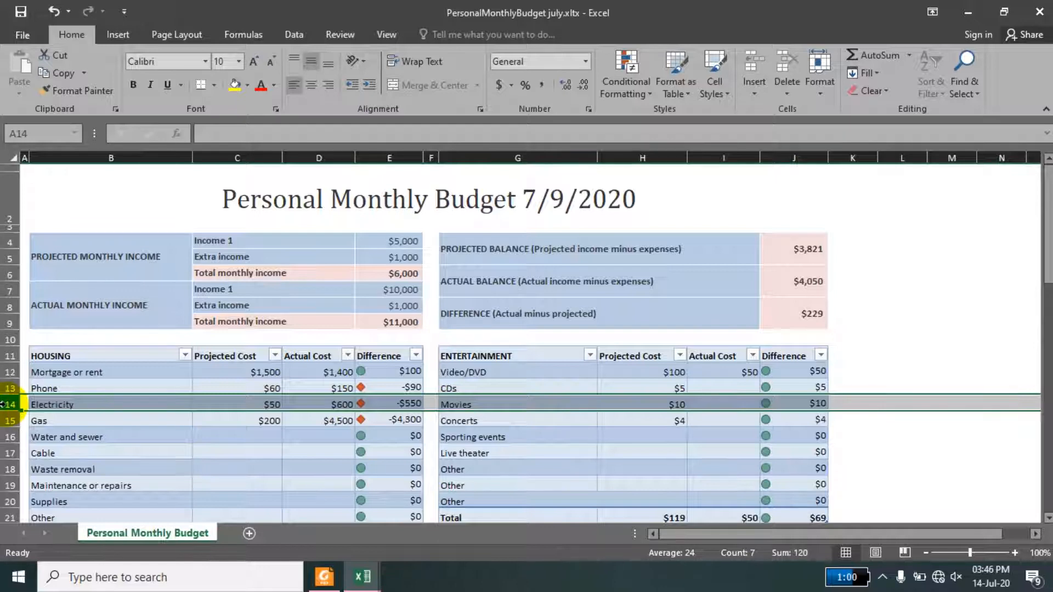
{"action": "right_click", "coordinate": [3, 404]}
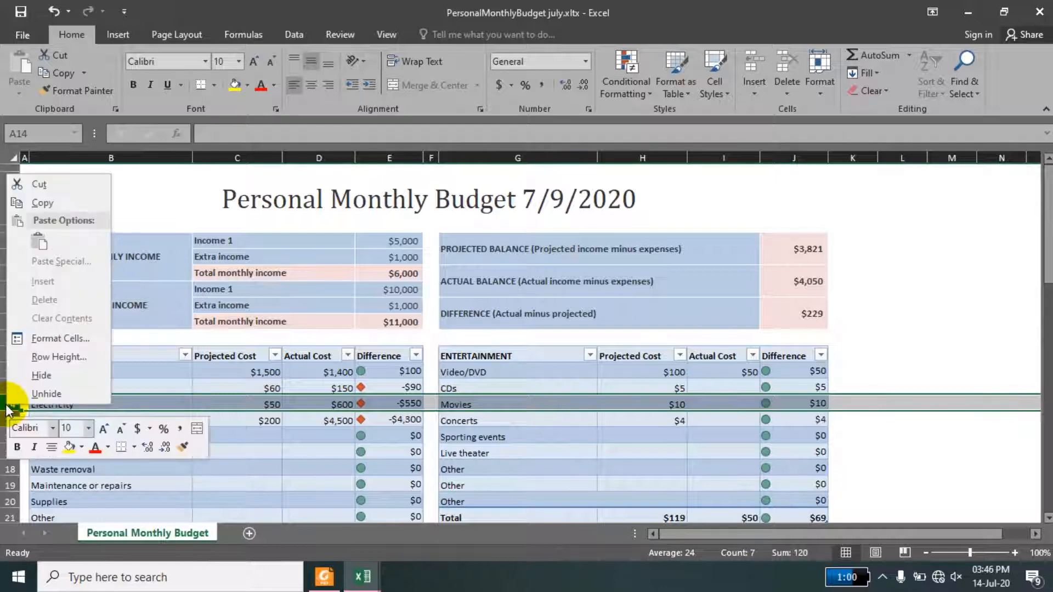
{"action": "left_click", "coordinate": [37, 375]}
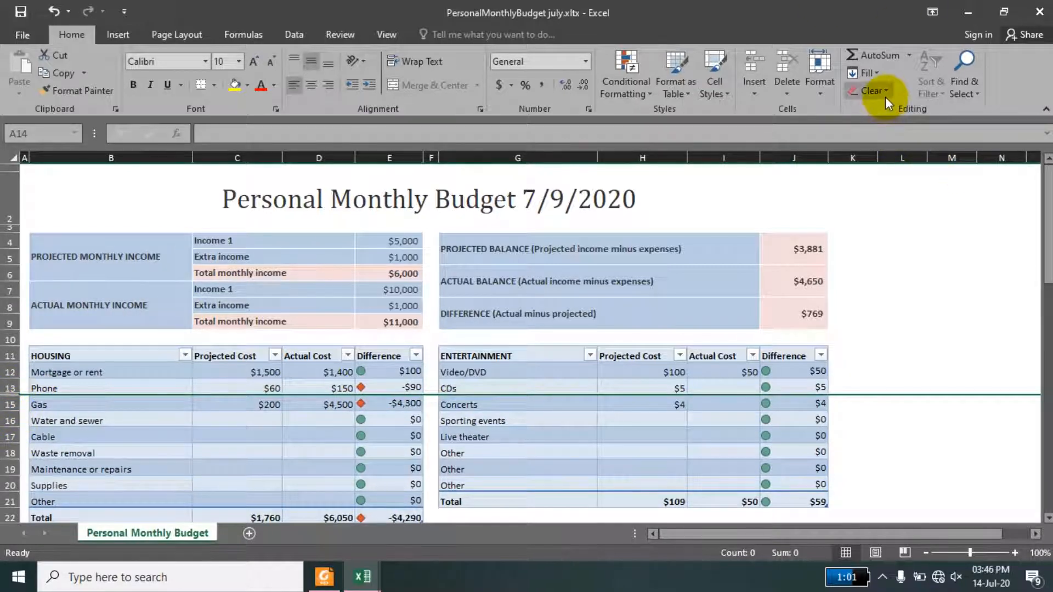
Hide row 12, the Mortgage or rent row, with the Hide Rows option of the Format command
{"action": "left_click", "coordinate": [10, 372]}
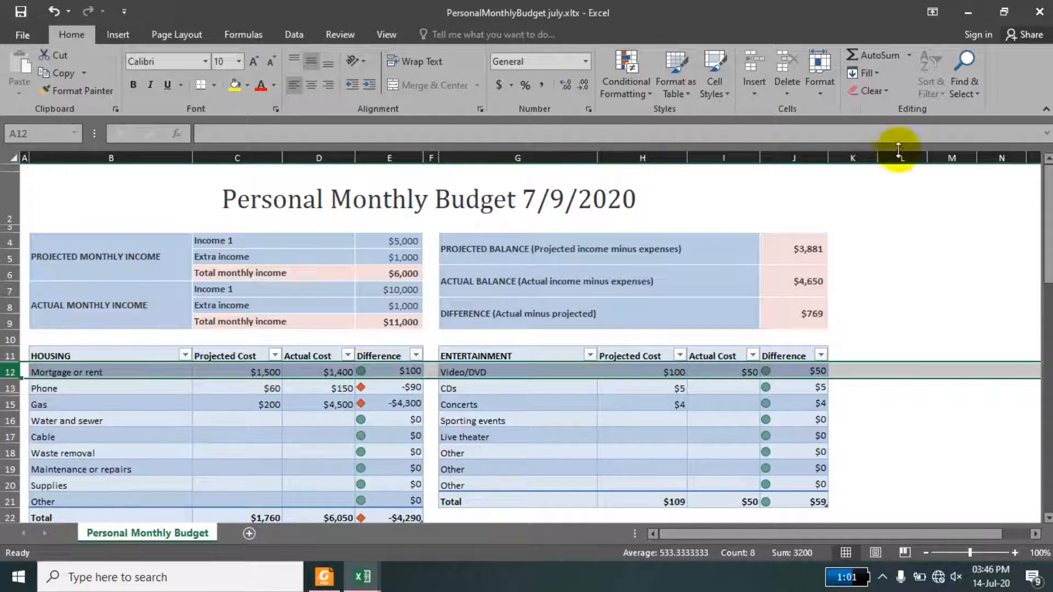
{"action": "left_click", "coordinate": [831, 95]}
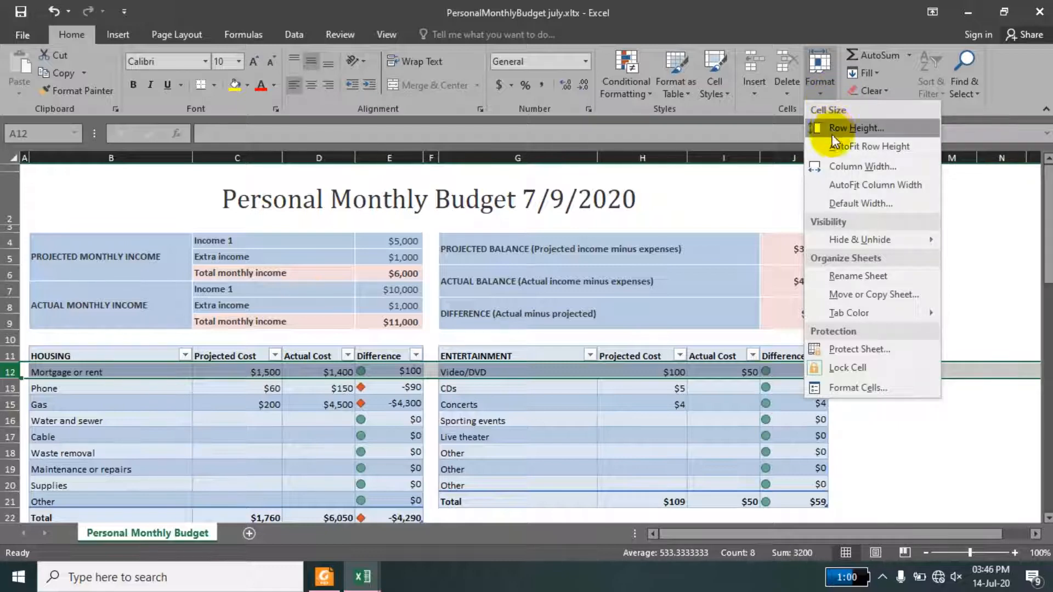
{"action": "mouse_move", "coordinate": [838, 245]}
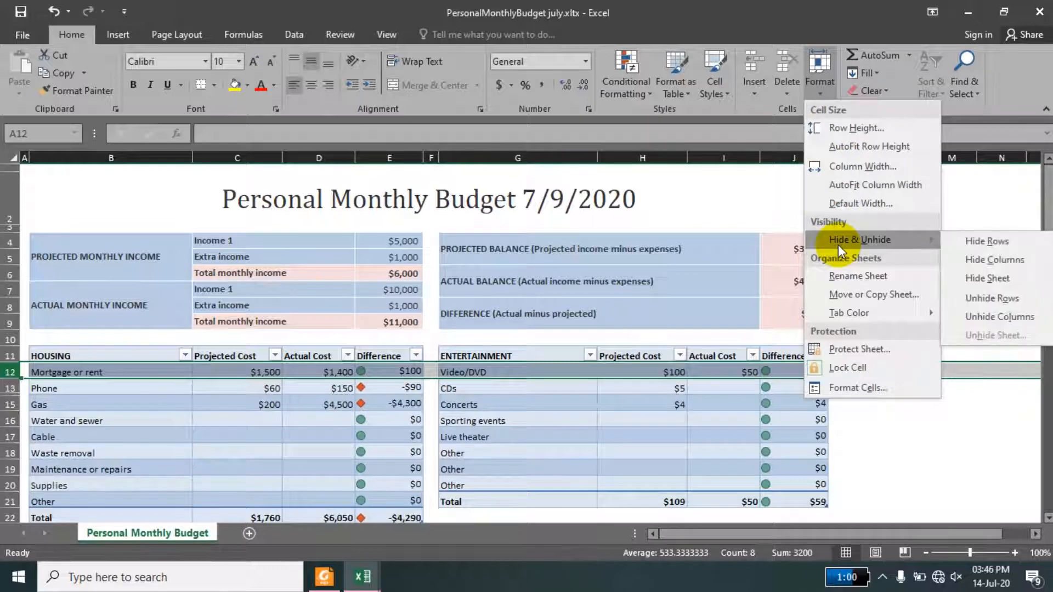
{"action": "left_click", "coordinate": [968, 237]}
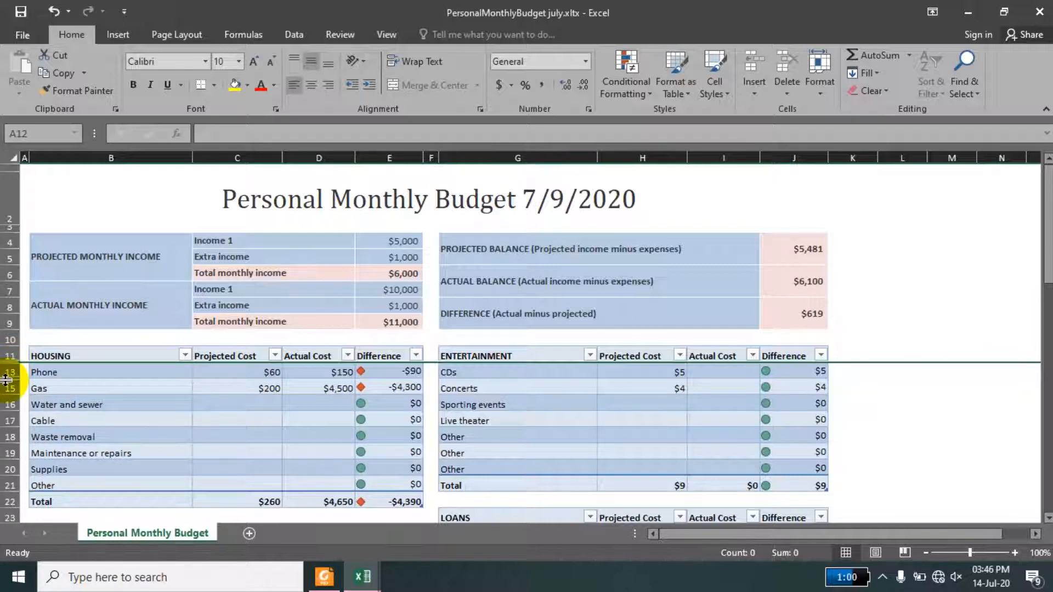
Hide column D, the Actual Cost column of the Housing table, using its column header's Hide command
{"action": "left_click", "coordinate": [320, 155]}
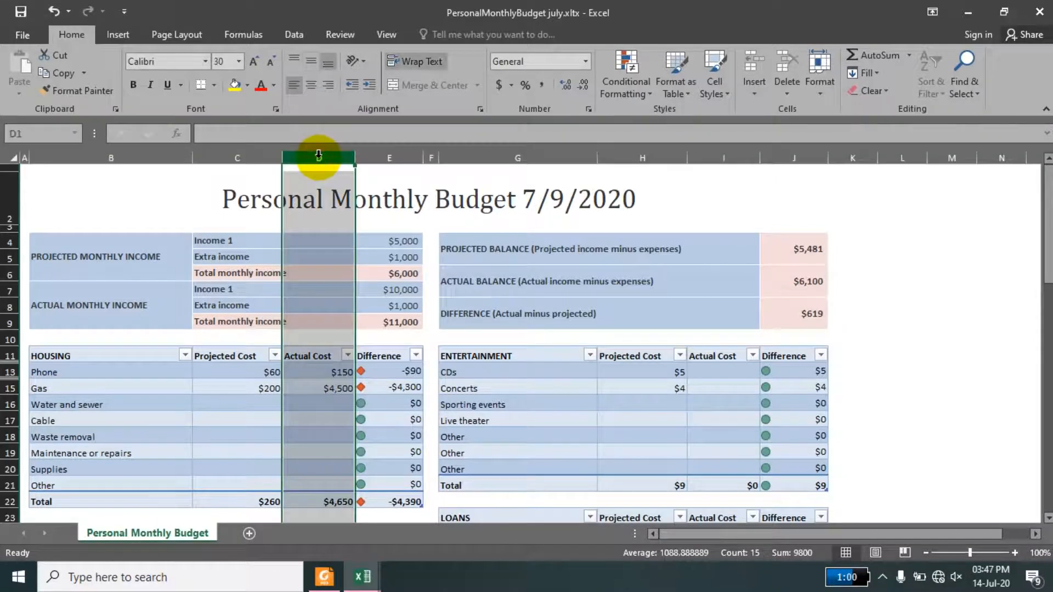
{"action": "right_click", "coordinate": [318, 156]}
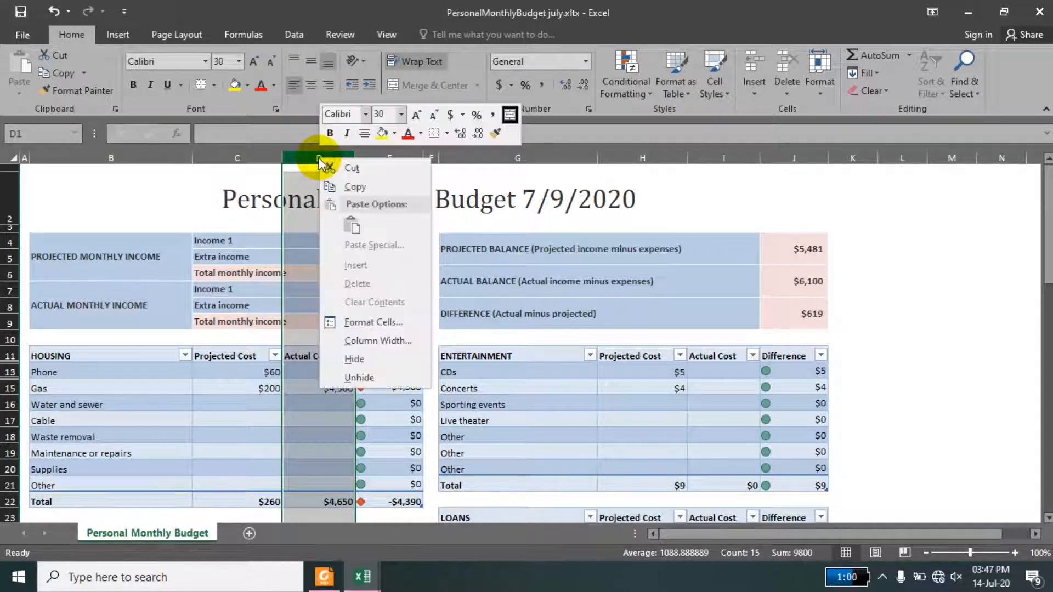
{"action": "left_click", "coordinate": [367, 360]}
Hide column H, the Entertainment table's Projected Cost column, with the Format command's Hide Columns option and clear the selection
{"action": "left_click", "coordinate": [600, 155]}
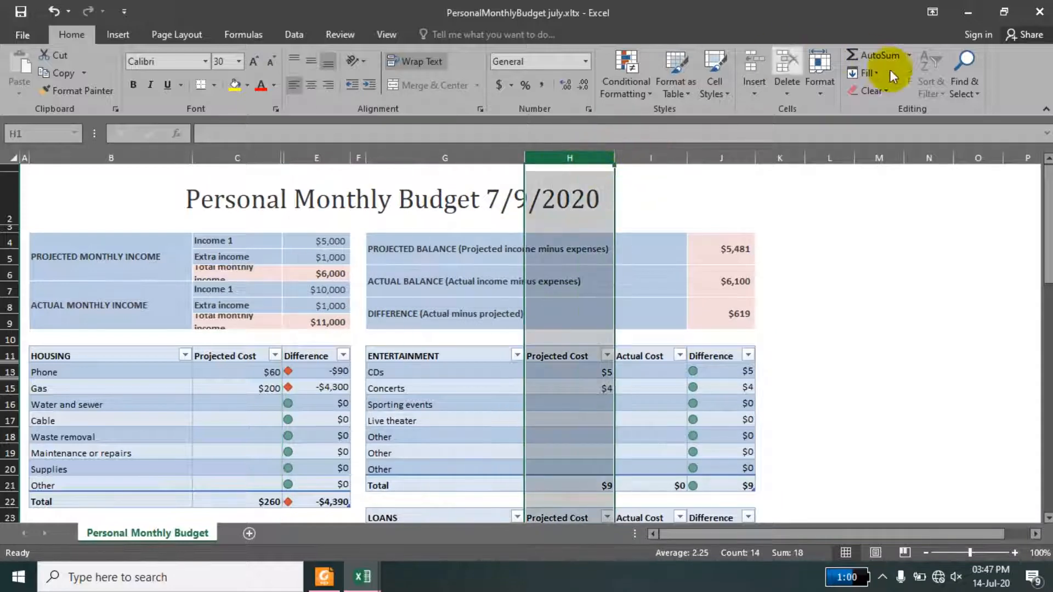
{"action": "left_click", "coordinate": [827, 97]}
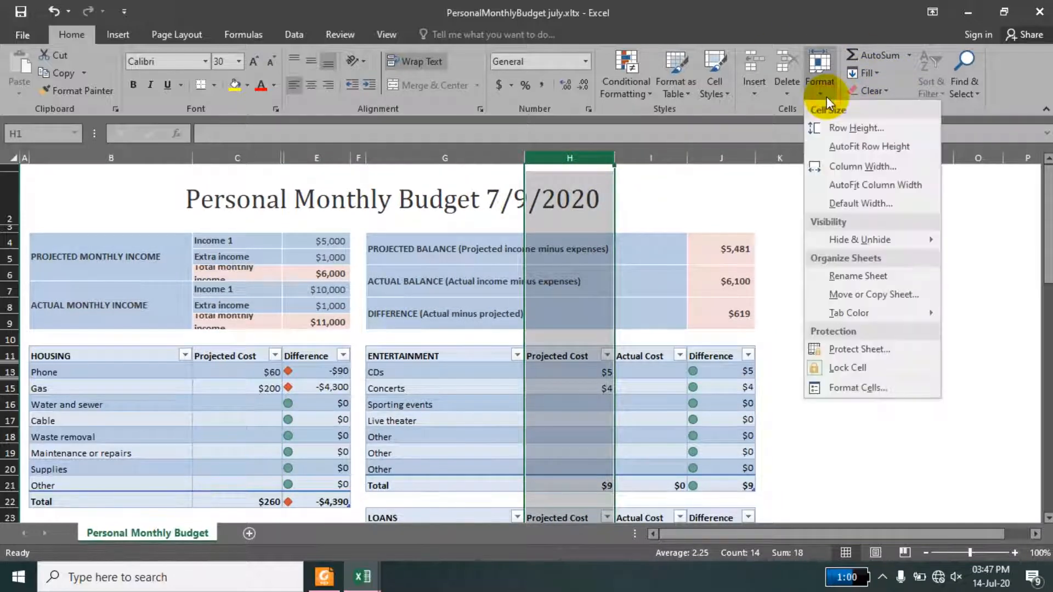
{"action": "mouse_move", "coordinate": [869, 239]}
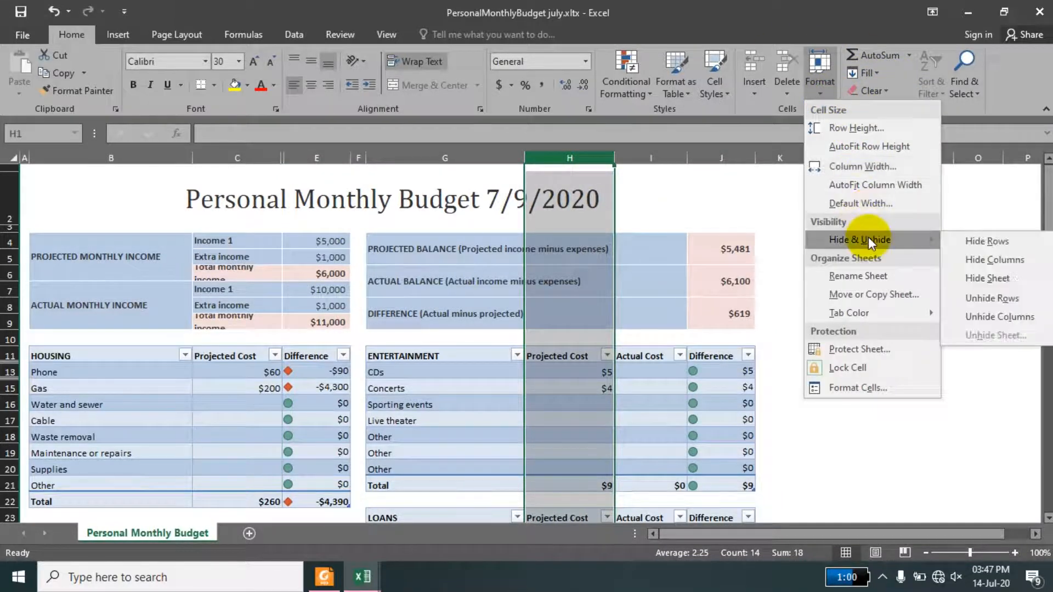
{"action": "left_click", "coordinate": [982, 262]}
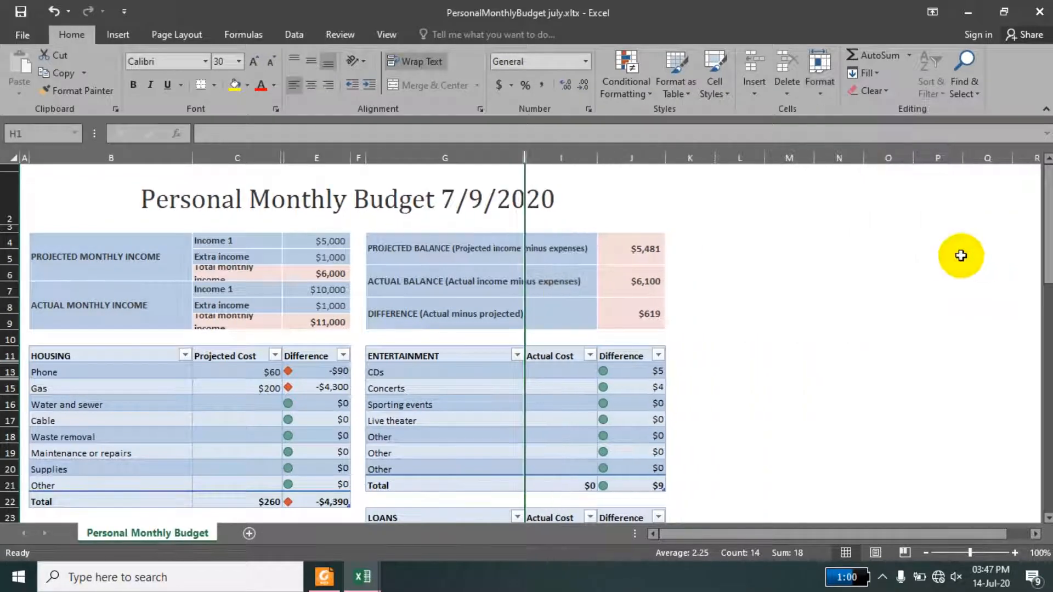
{"action": "left_click", "coordinate": [654, 214]}
{"action": "left_click", "coordinate": [717, 299]}
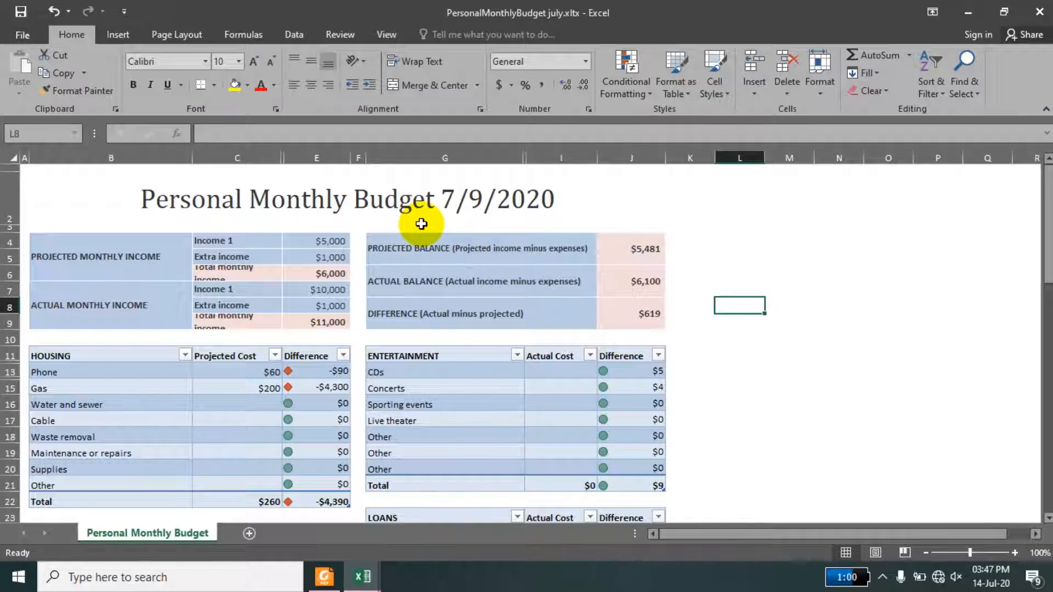
Preview the printout of the budget sheet, zoom in to check the hidden rows and columns, and return to the sheet
{"action": "key", "text": "ctrl+p"}
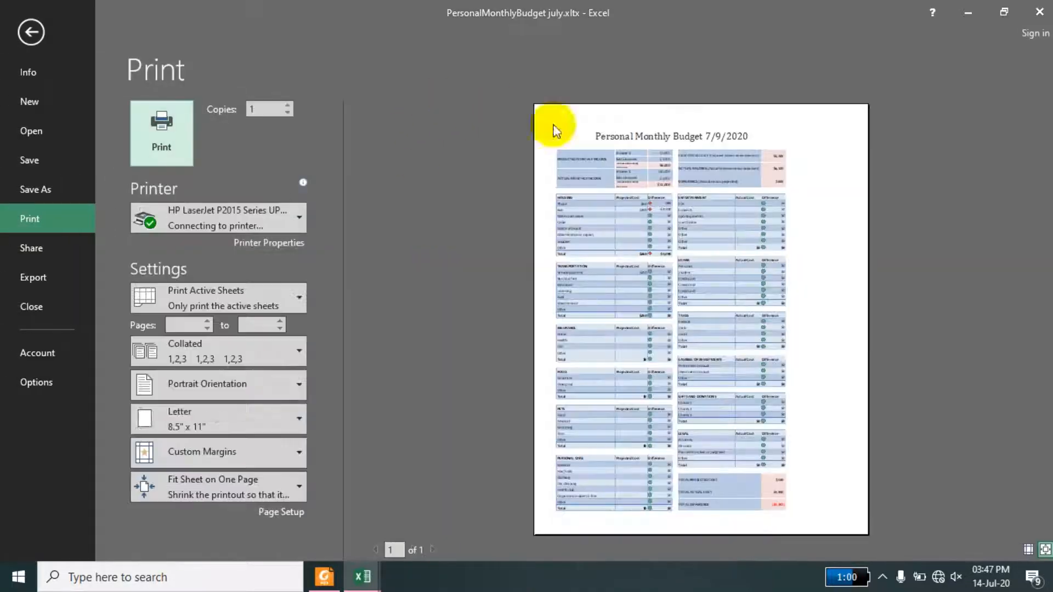
{"action": "left_click", "coordinate": [606, 182]}
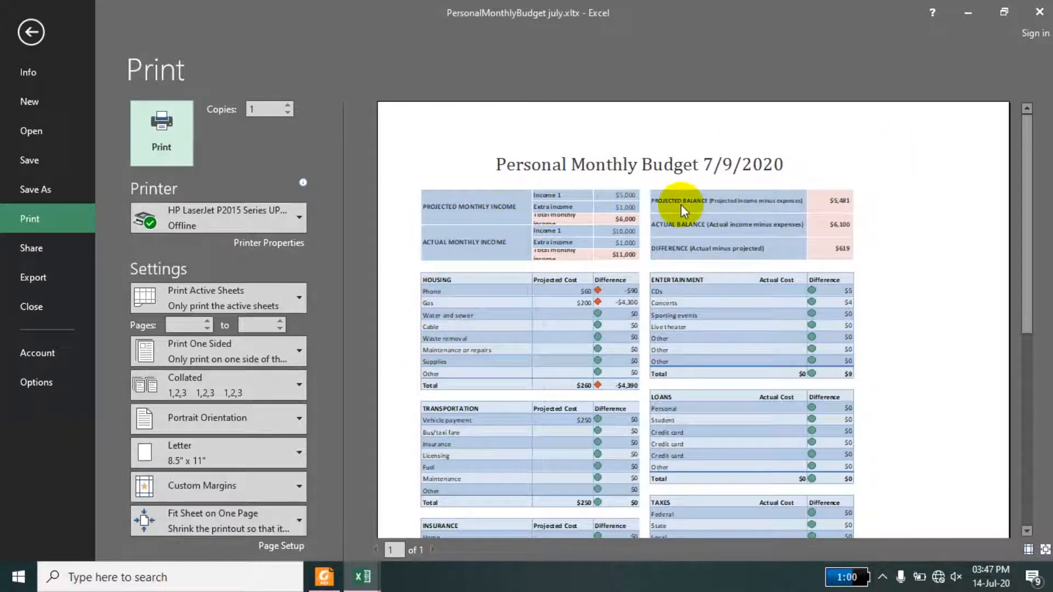
{"action": "key", "text": "Escape"}
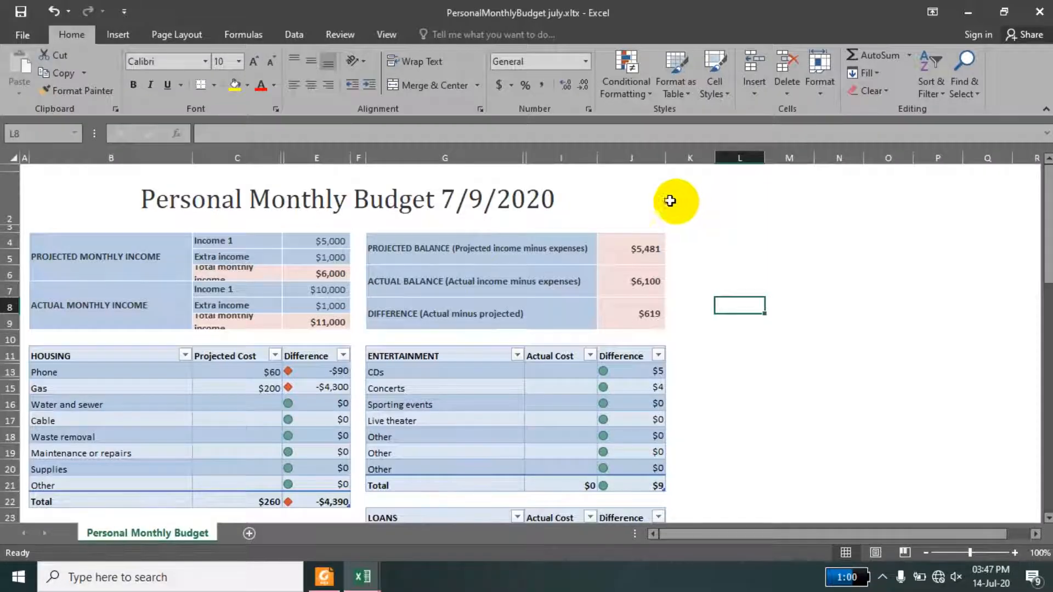
{"action": "left_click", "coordinate": [490, 300]}
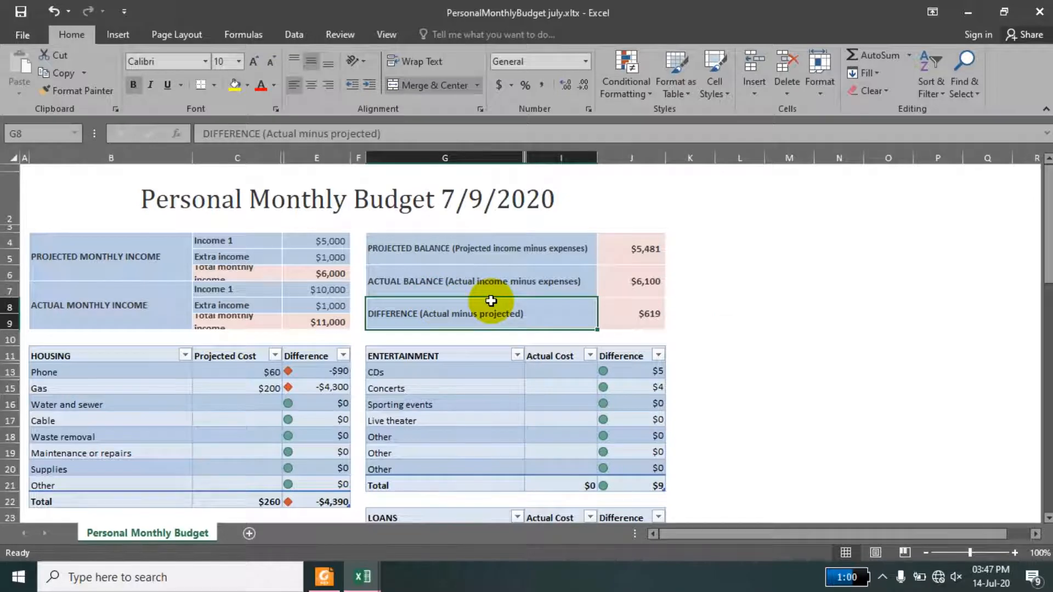
{"action": "left_click", "coordinate": [860, 229]}
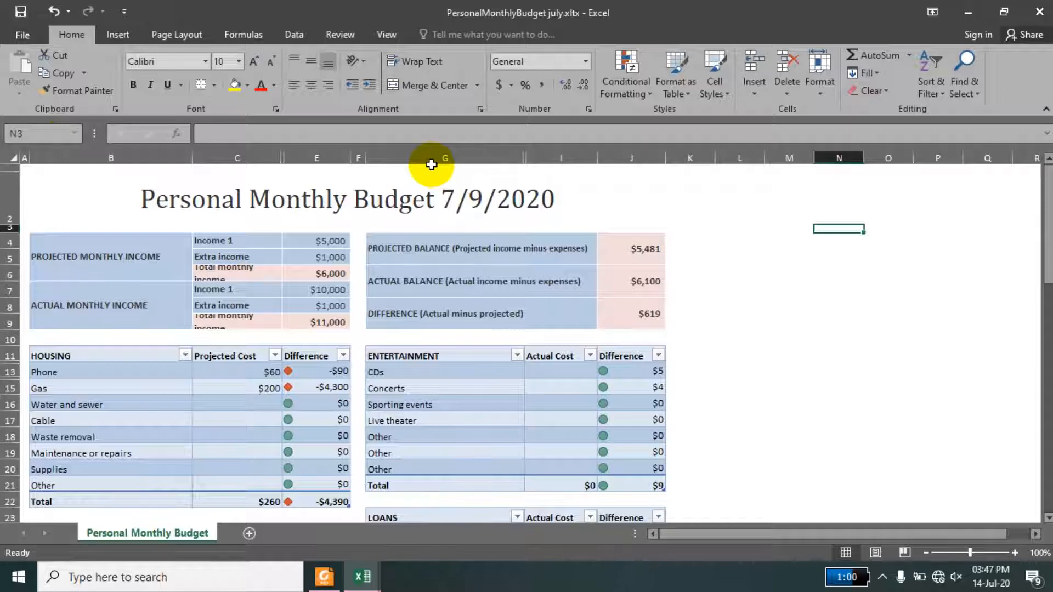
Launch the On-Screen Keyboard and move it aside so that the Housing table's first columns stay uncovered
{"action": "left_click", "coordinate": [156, 576]}
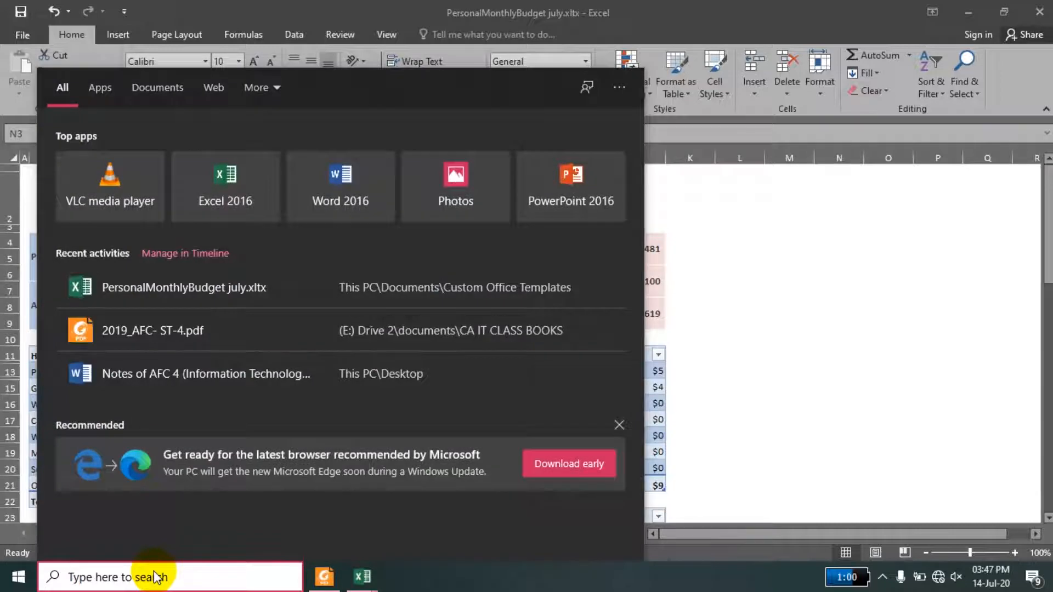
{"action": "type", "text": "ons"}
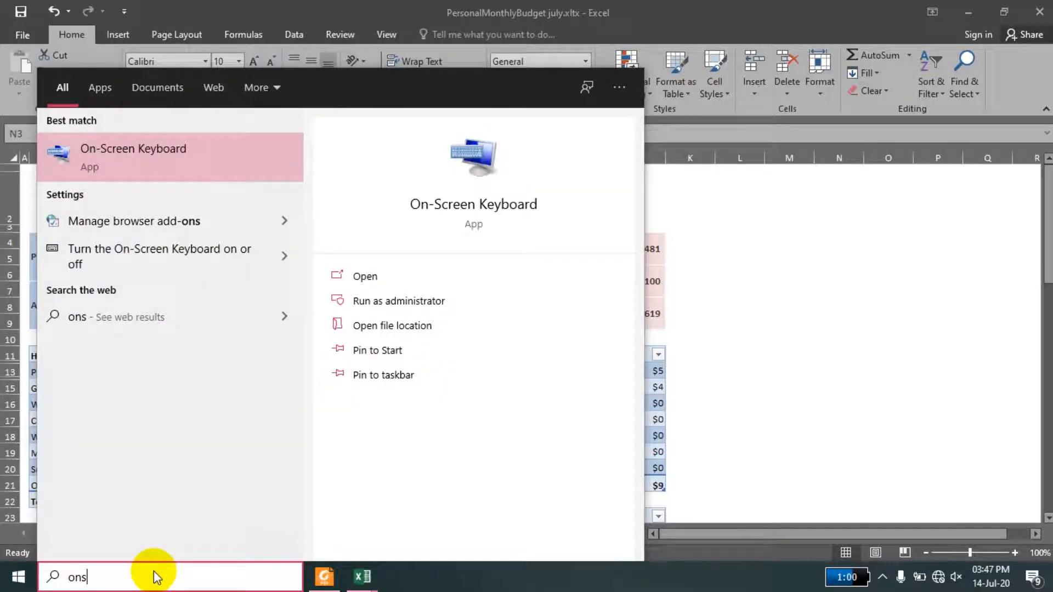
{"action": "key", "text": "Return"}
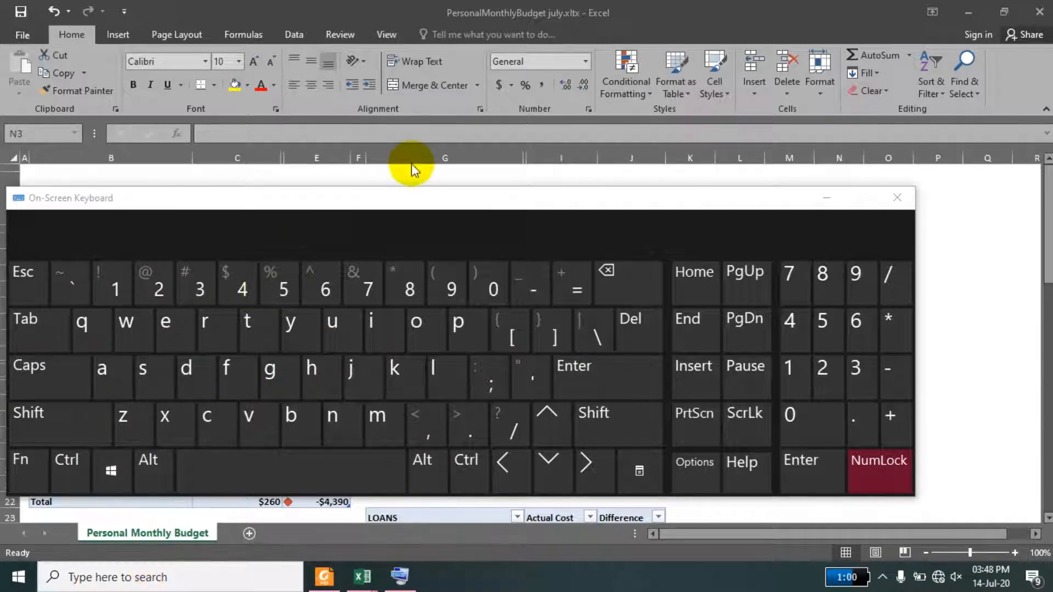
{"action": "left_click_drag", "start_coordinate": [378, 200], "coordinate": [643, 197]}
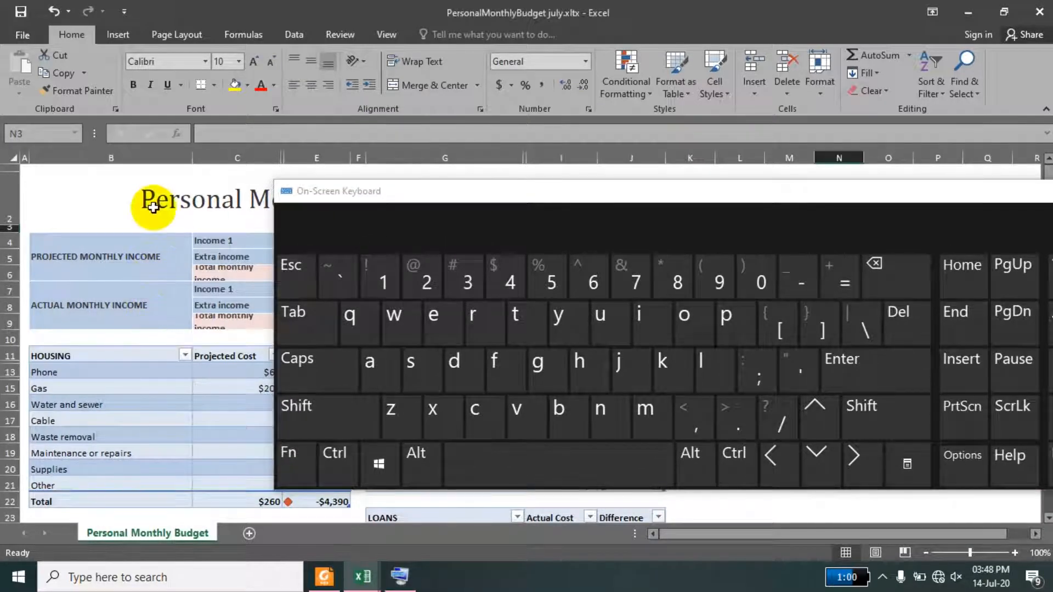
Select the whole sheet, open the Go To dialog using the On-Screen Keyboard, and minimize the keyboard
{"action": "left_click", "coordinate": [15, 159]}
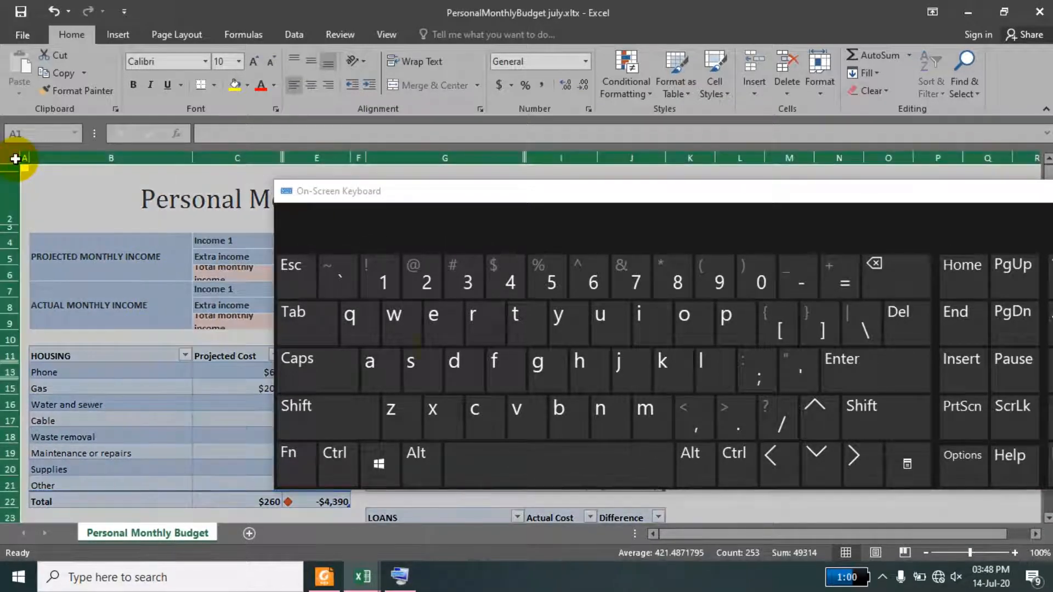
{"action": "left_click", "coordinate": [293, 412]}
{"action": "left_click", "coordinate": [333, 457]}
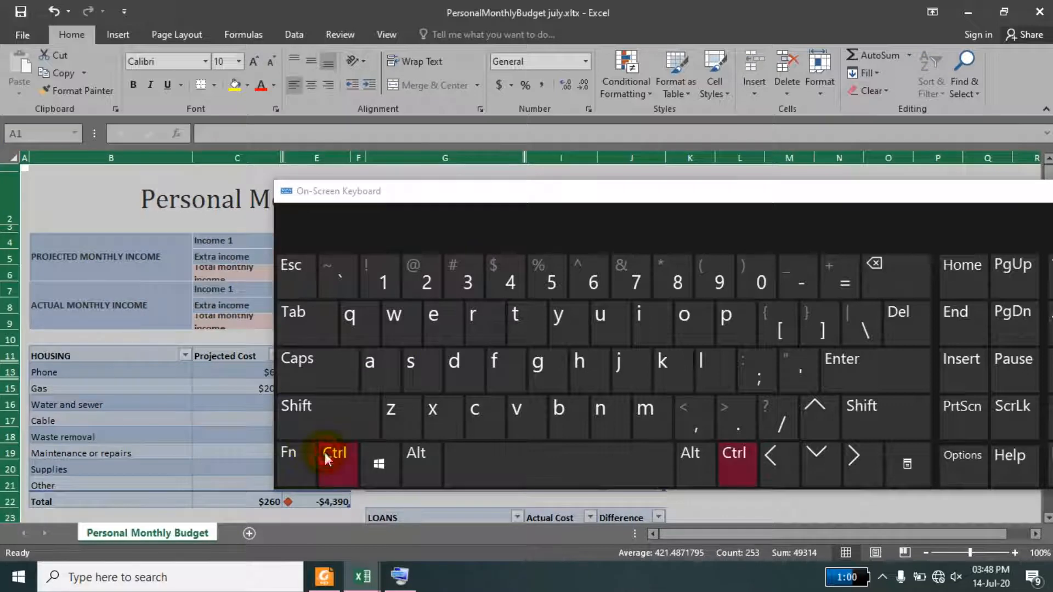
{"action": "left_click", "coordinate": [540, 363]}
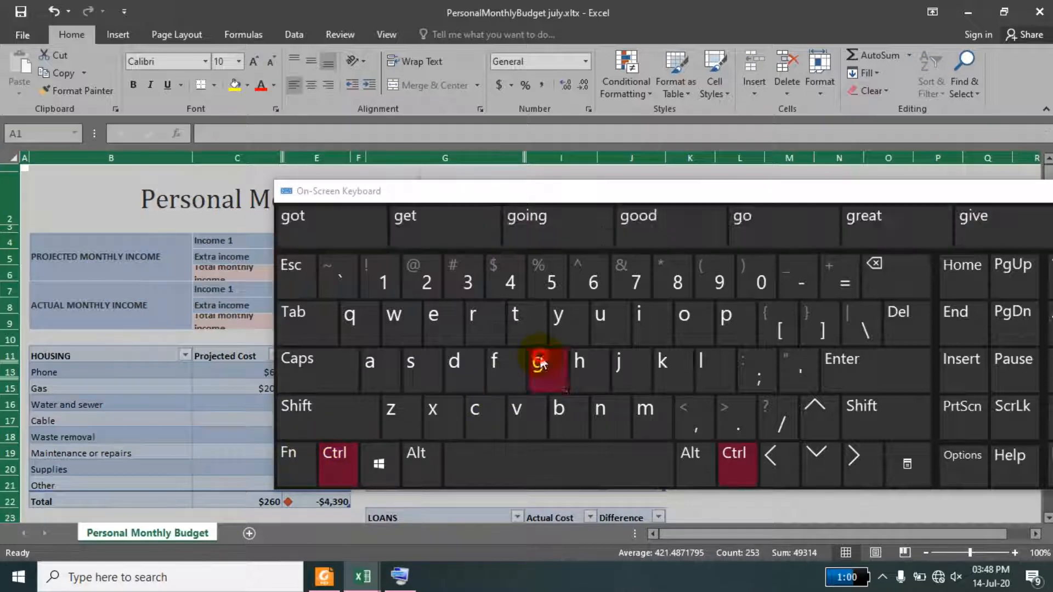
{"action": "left_click_drag", "start_coordinate": [801, 196], "coordinate": [559, 179]}
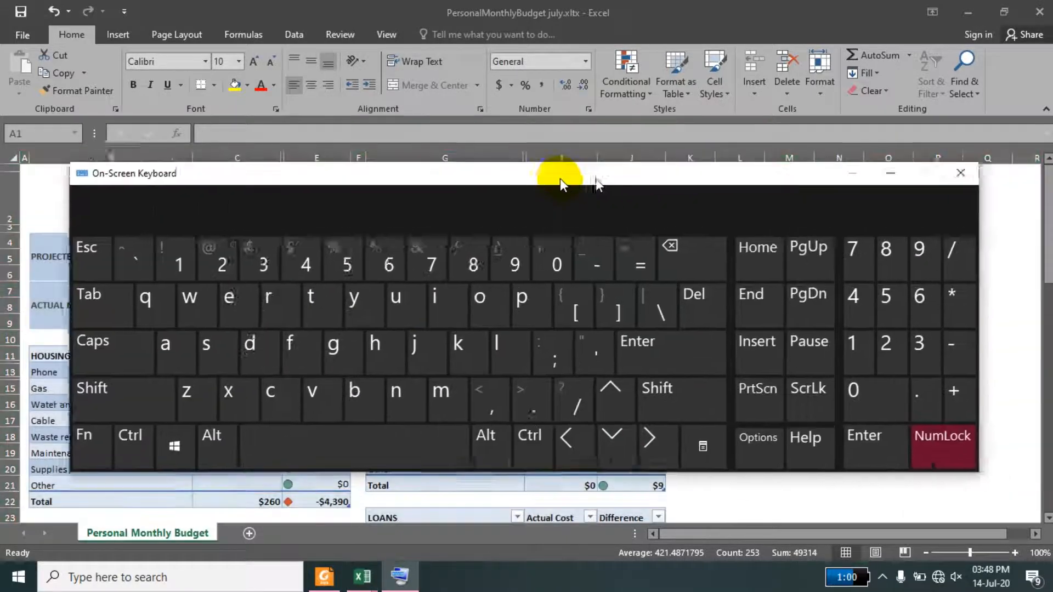
{"action": "left_click", "coordinate": [847, 174]}
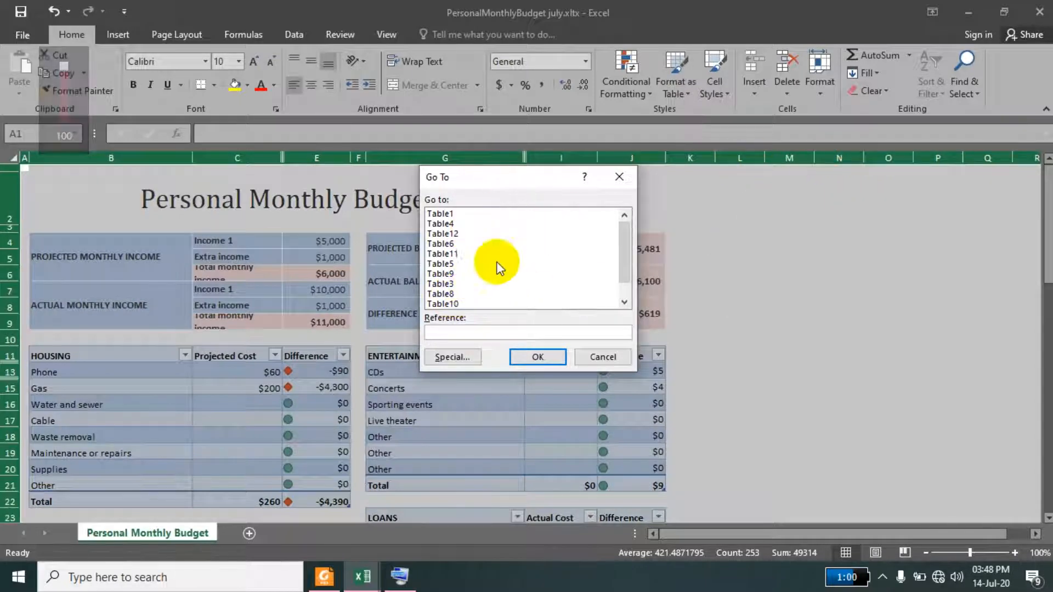
Use Go To Special to limit the whole-sheet selection to visible cells only, and clear the selection by selecting cell N7
{"action": "left_click", "coordinate": [460, 362]}
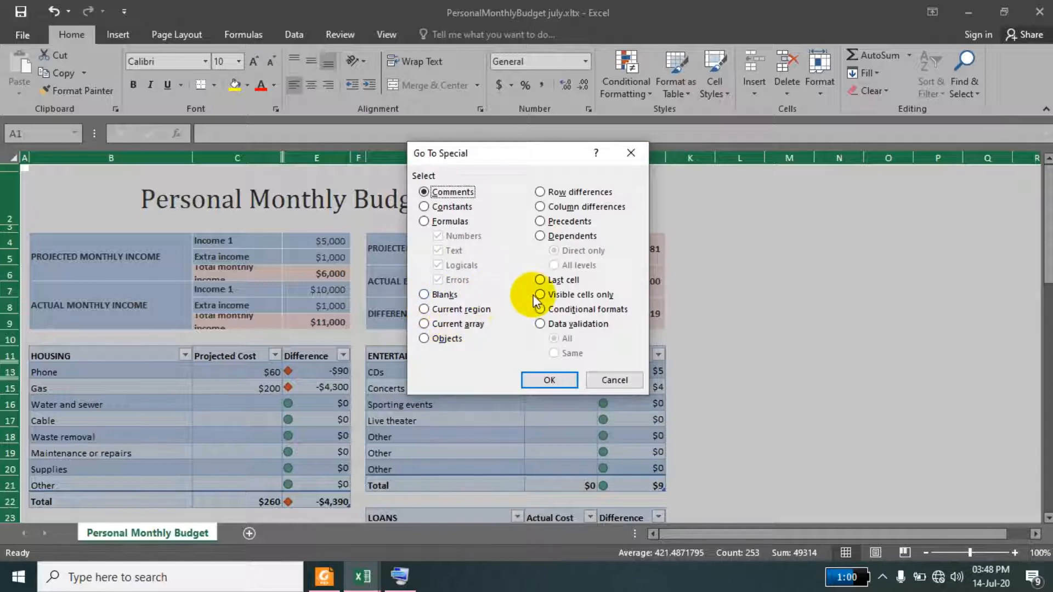
{"action": "left_click", "coordinate": [554, 294]}
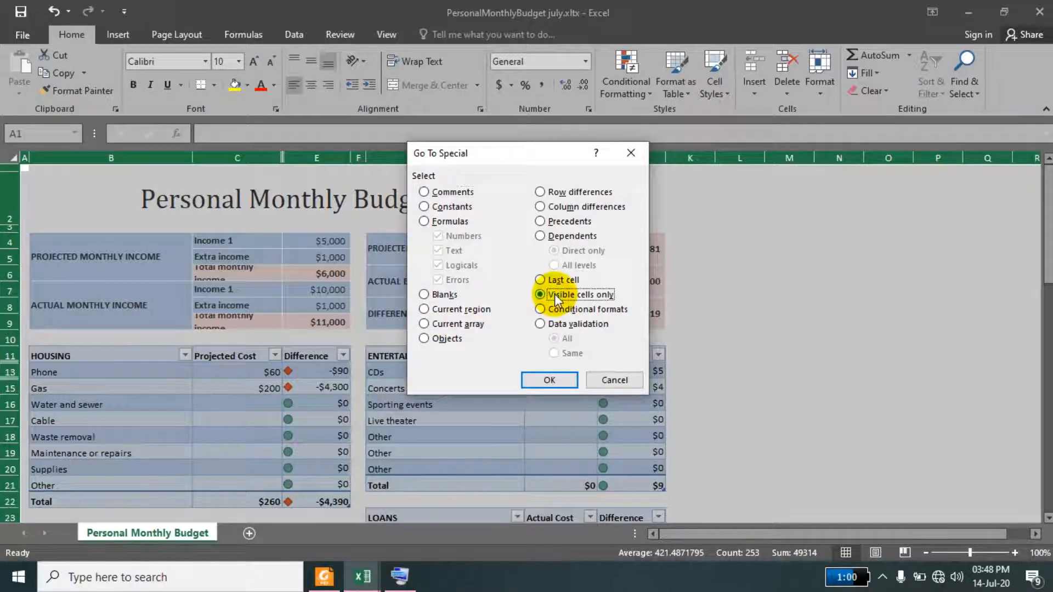
{"action": "left_click", "coordinate": [546, 380]}
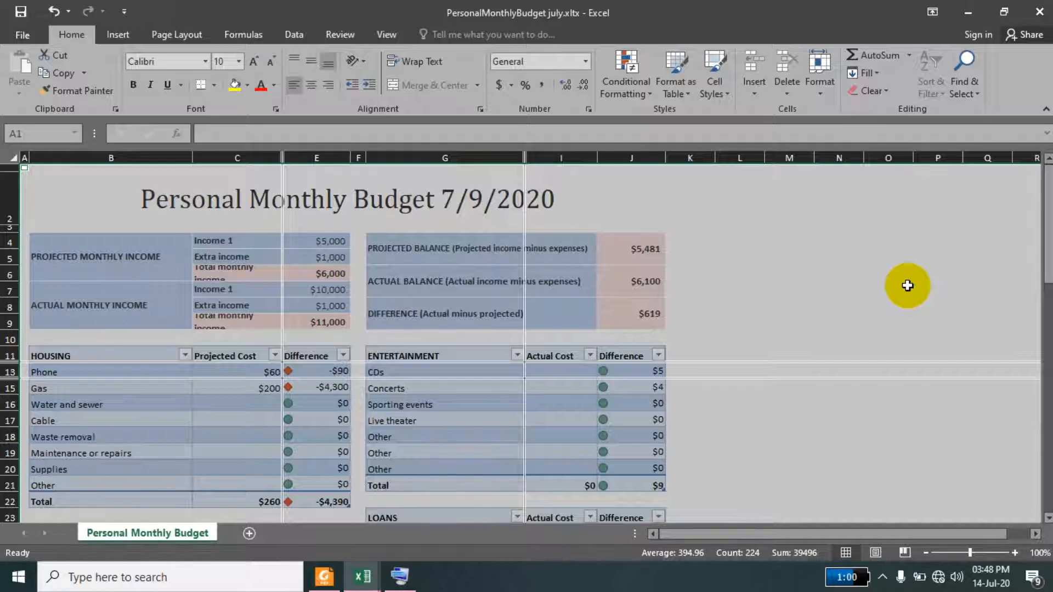
{"action": "left_click", "coordinate": [831, 288]}
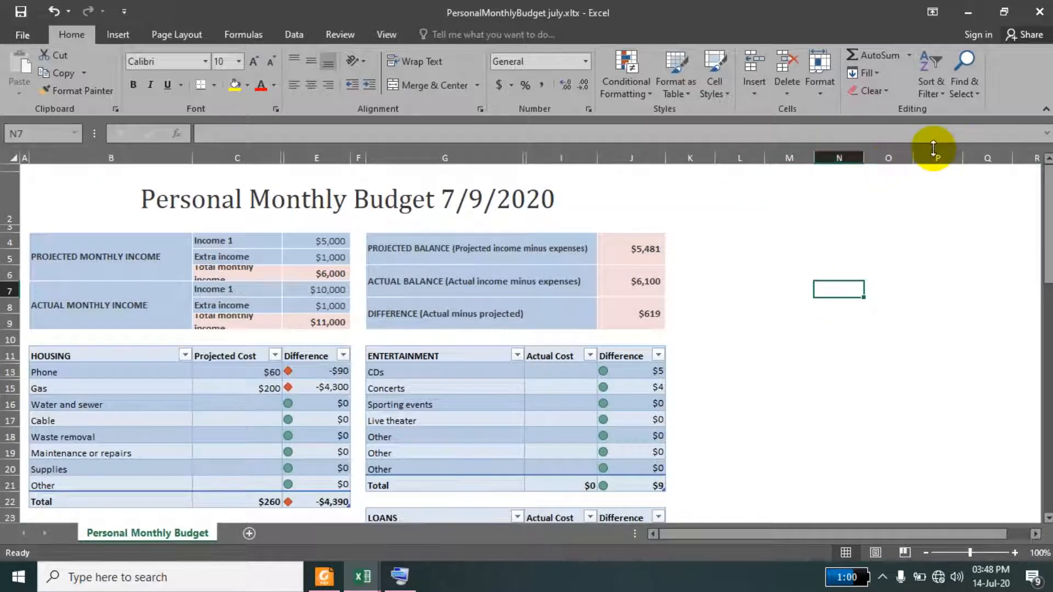
Select the sheet's visible cells only from cell N7, reaching Go To Special through the Find & Select command's Go To option
{"action": "left_click", "coordinate": [967, 94]}
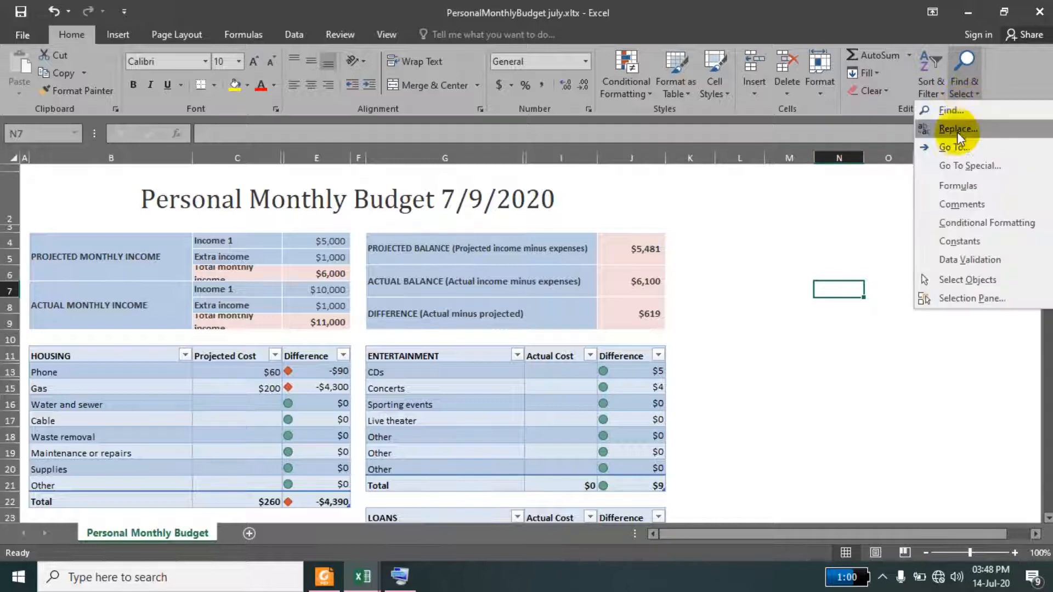
{"action": "left_click", "coordinate": [954, 147]}
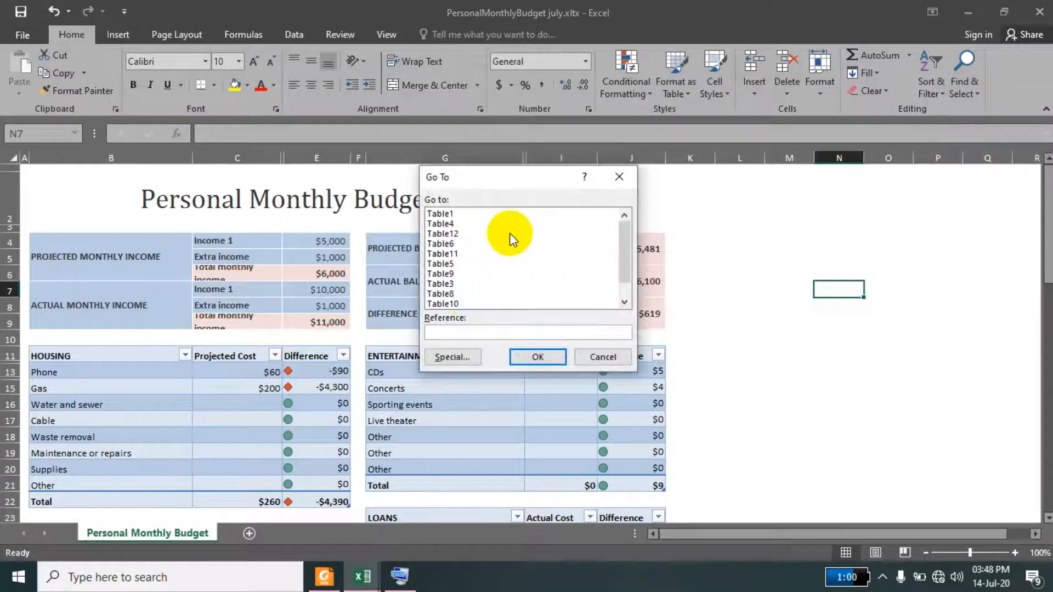
{"action": "left_click", "coordinate": [464, 360]}
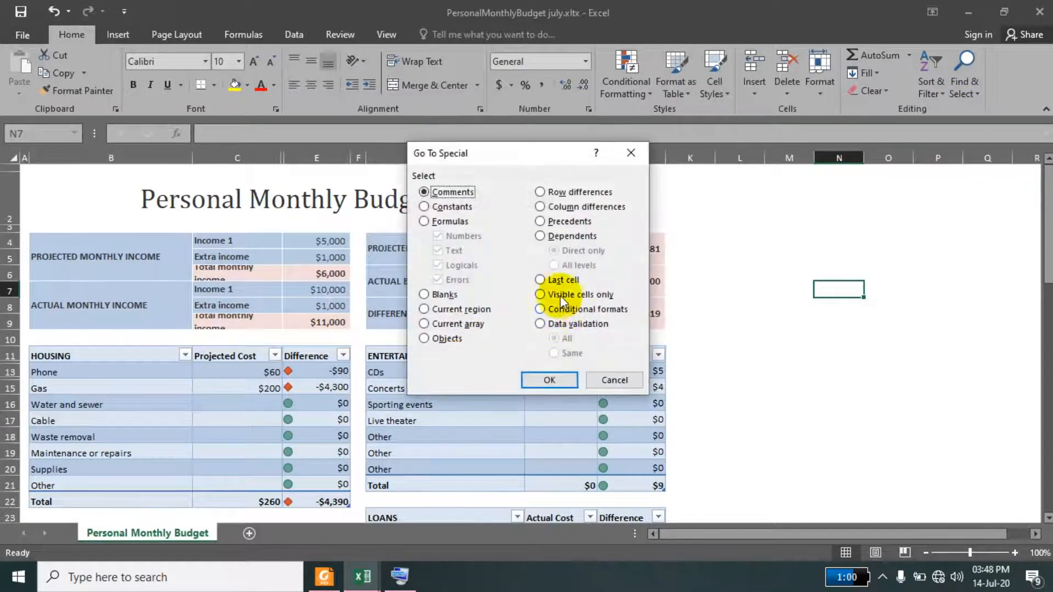
{"action": "left_click", "coordinate": [562, 292]}
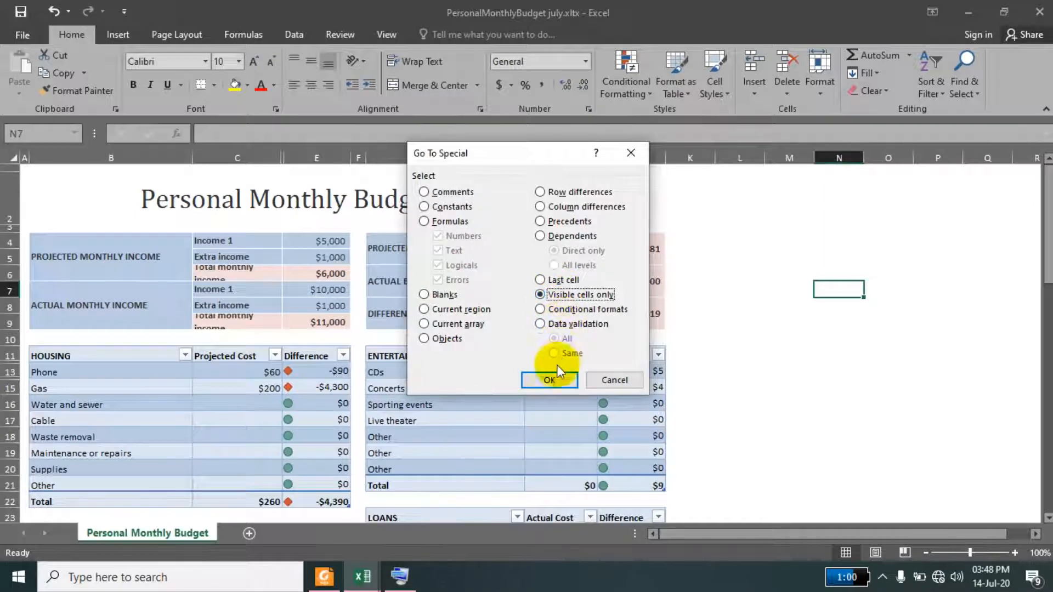
{"action": "left_click", "coordinate": [549, 380]}
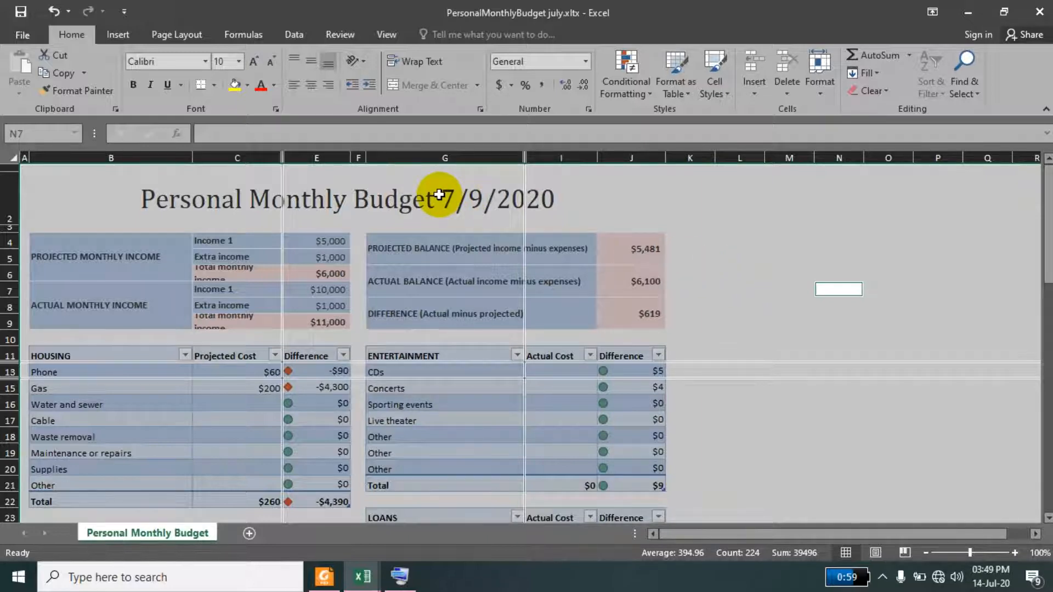
Unhide column D, the Housing table's Actual Cost column, by selecting columns C to E and using the header's Unhide command
{"action": "left_click", "coordinate": [301, 157]}
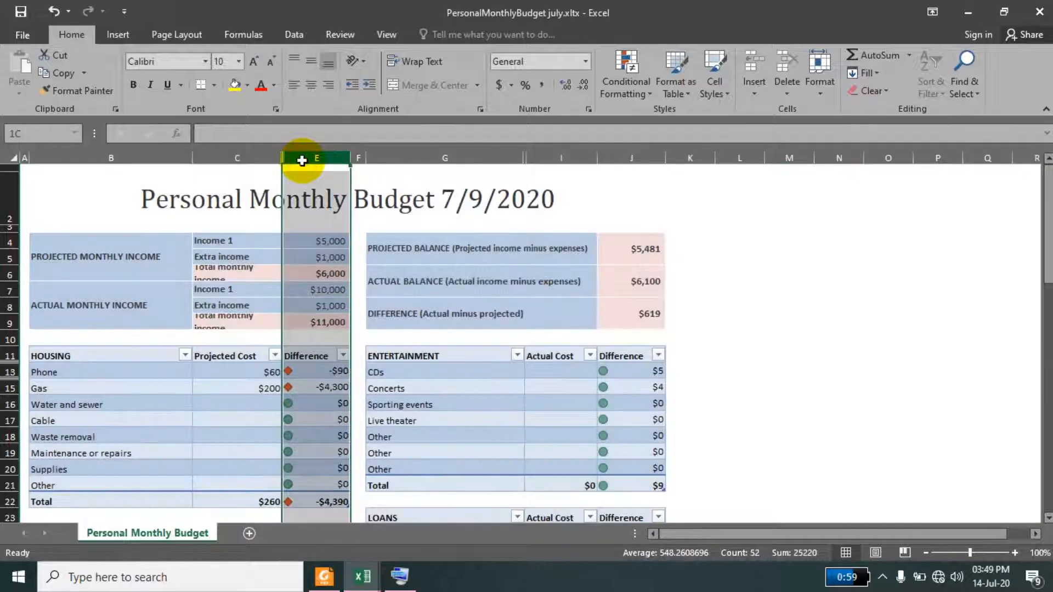
{"action": "left_click_drag", "start_coordinate": [302, 160], "coordinate": [261, 154]}
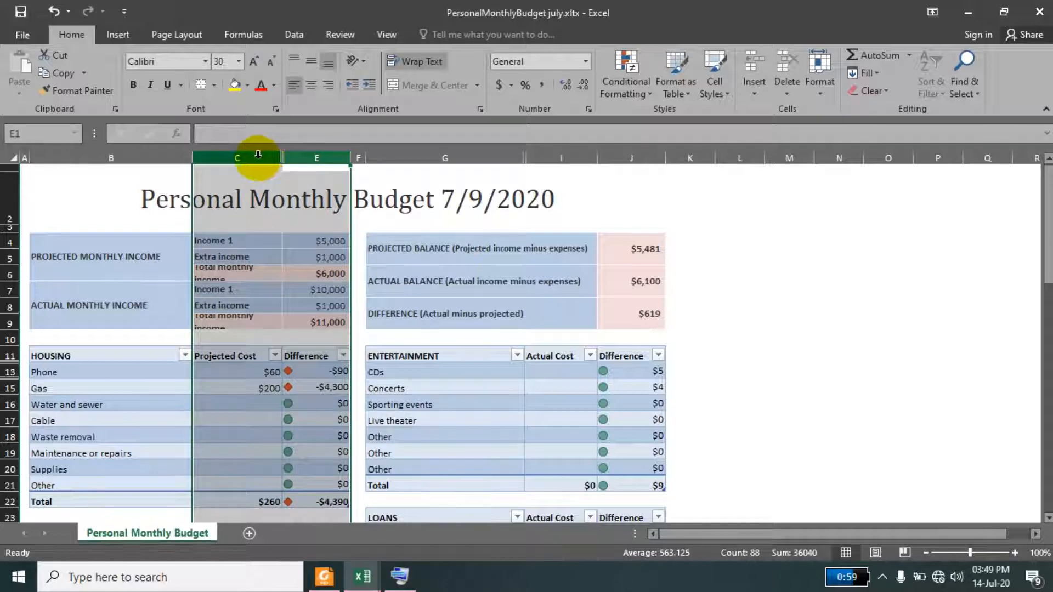
{"action": "right_click", "coordinate": [258, 159]}
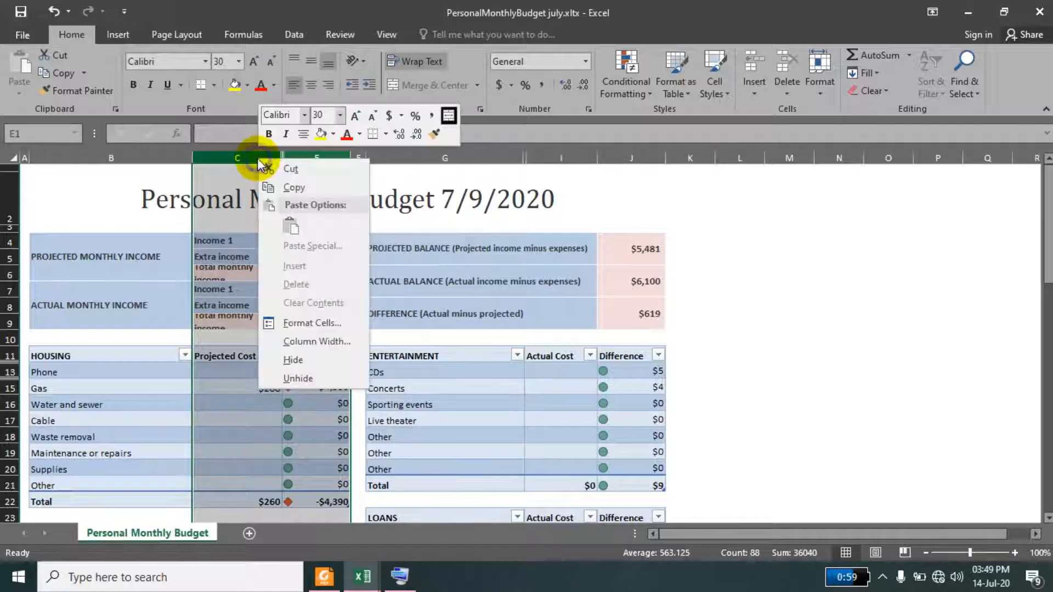
{"action": "left_click", "coordinate": [302, 374]}
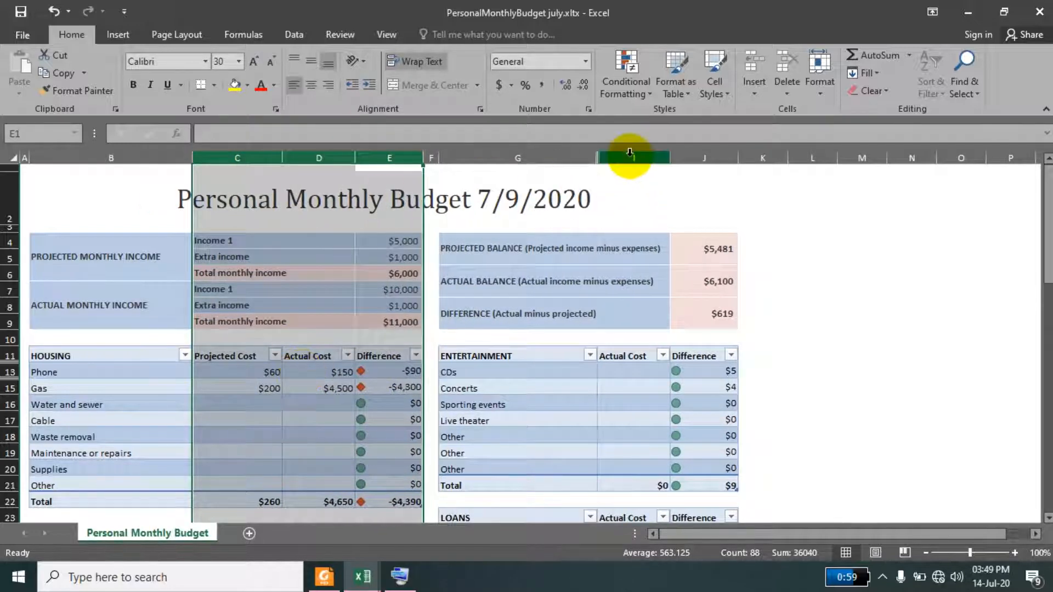
Unhide column H, the Entertainment table's Projected Cost column, by selecting columns G to I and using the Format command's Unhide Columns option
{"action": "left_click_drag", "start_coordinate": [635, 157], "coordinate": [527, 158]}
{"action": "left_click", "coordinate": [824, 89]}
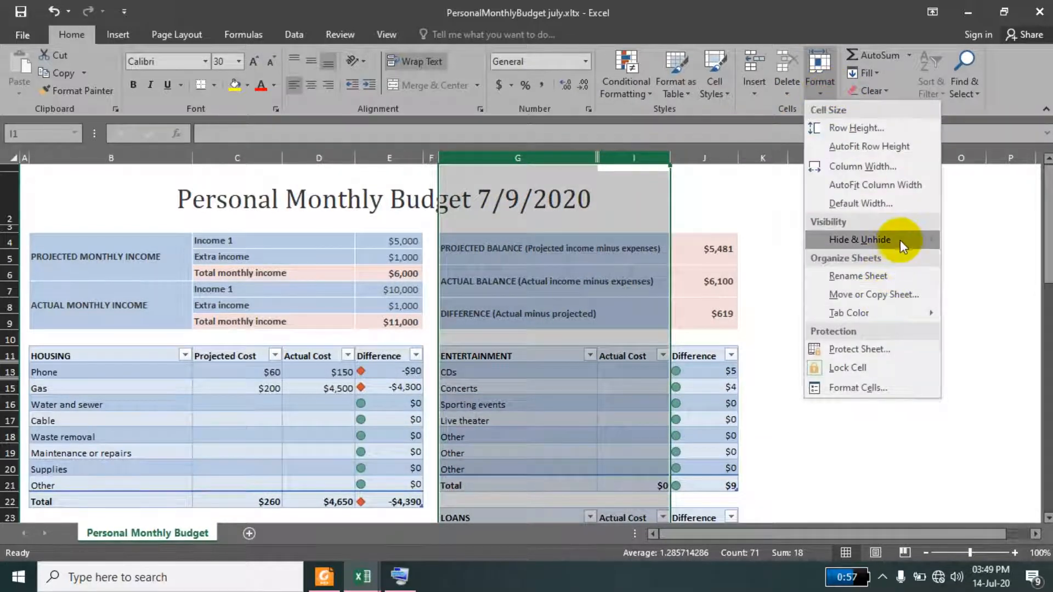
{"action": "mouse_move", "coordinate": [915, 239]}
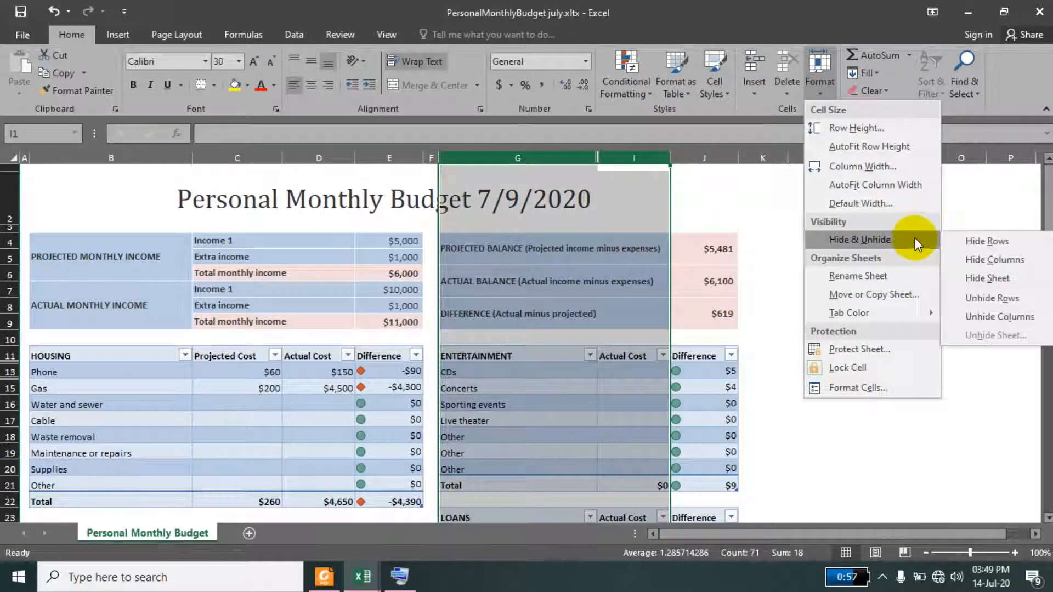
{"action": "left_click", "coordinate": [986, 317]}
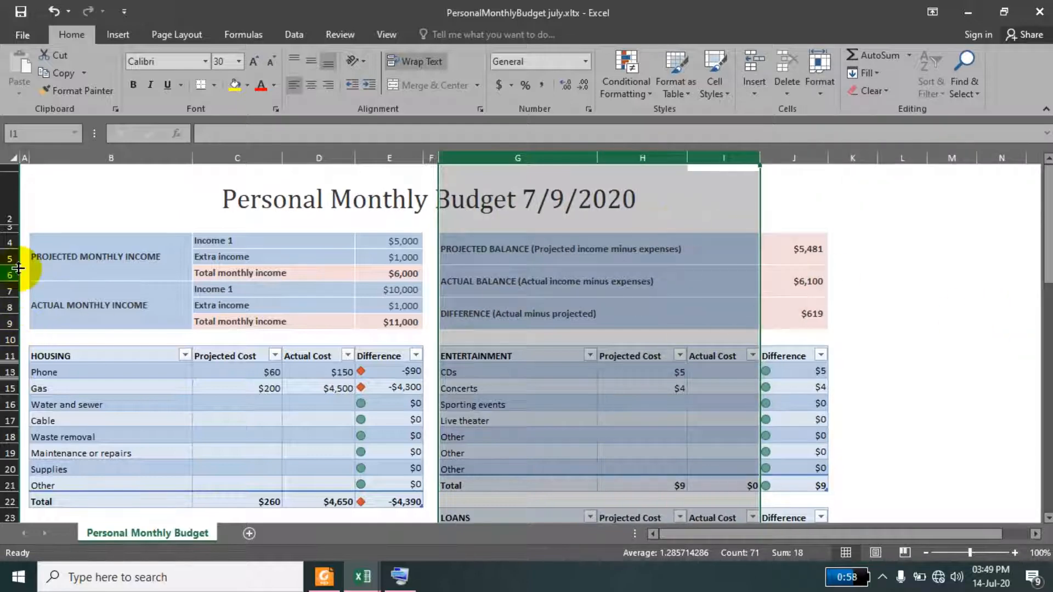
Select the whole sheet and unhide all its hidden rows at once with the row header's Unhide command
{"action": "left_click", "coordinate": [10, 158]}
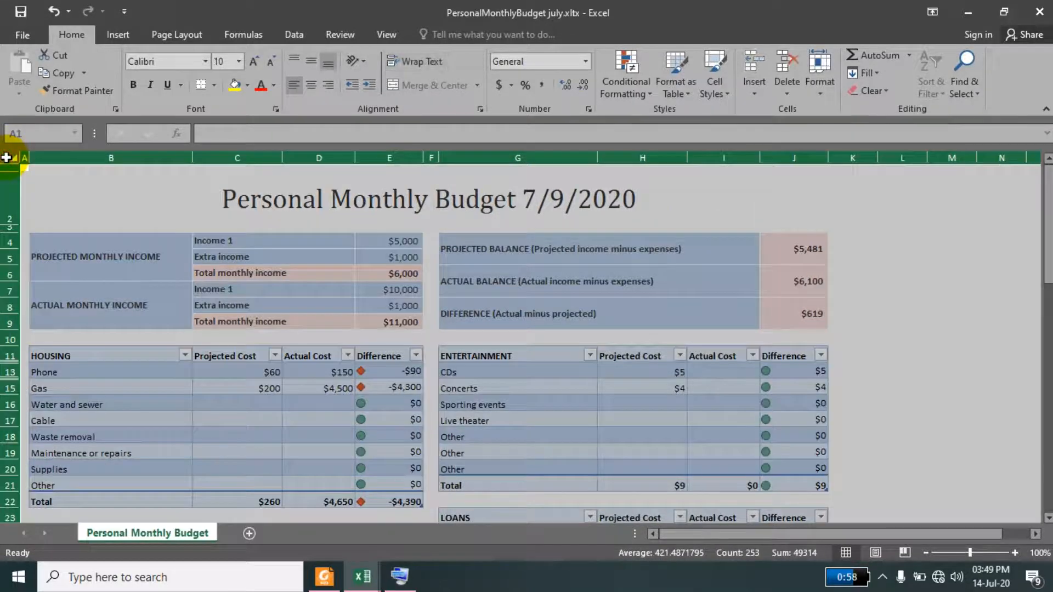
{"action": "right_click", "coordinate": [8, 192]}
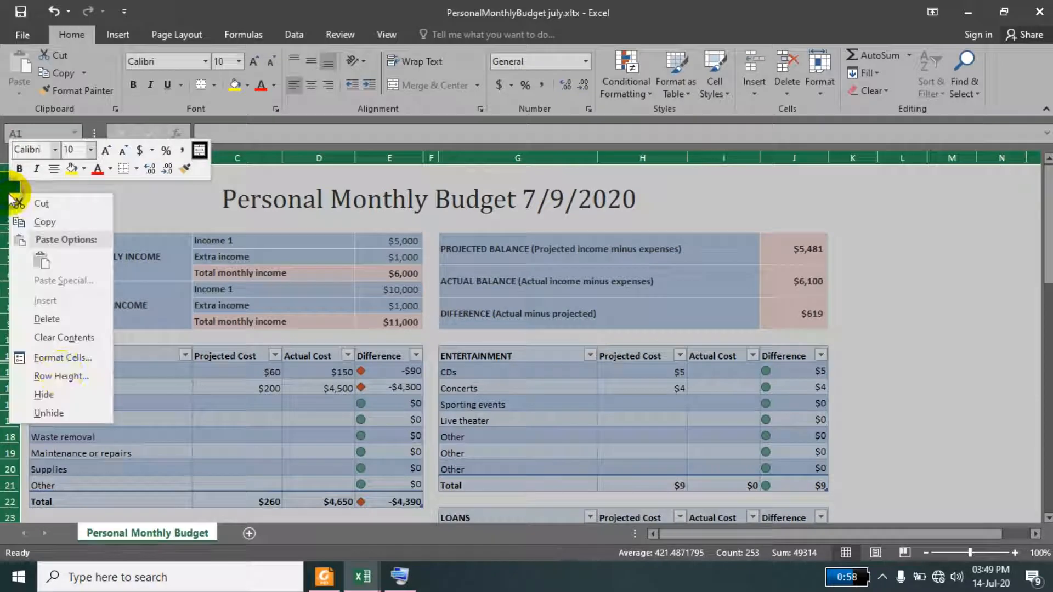
{"action": "left_click", "coordinate": [54, 413]}
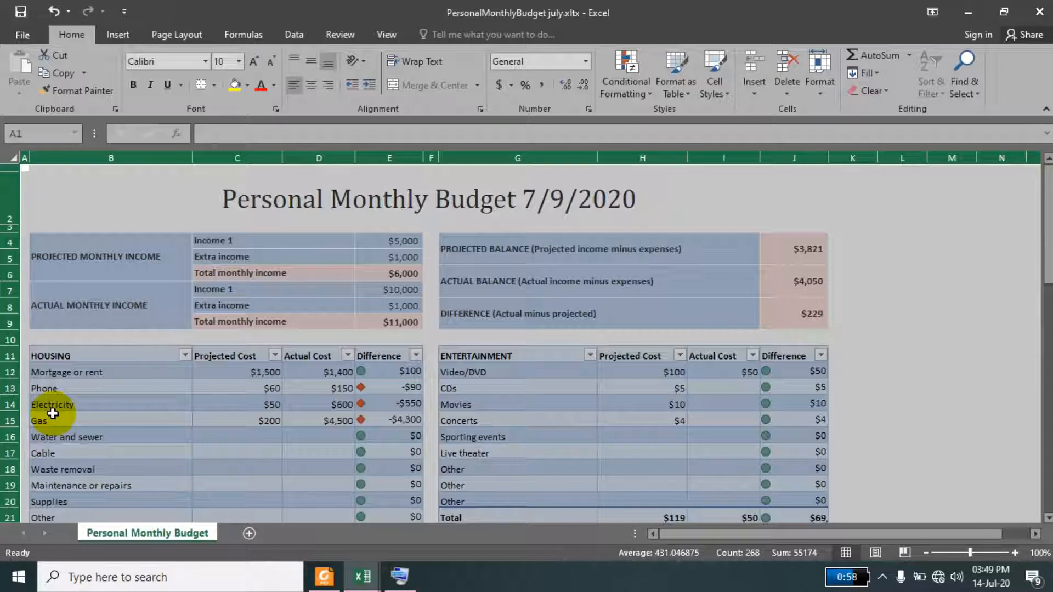
Switch to the textbook PDF in Foxit Reader, read on to the Freeze panes section, and return to the Excel budget sheet
{"action": "left_click", "coordinate": [323, 580]}
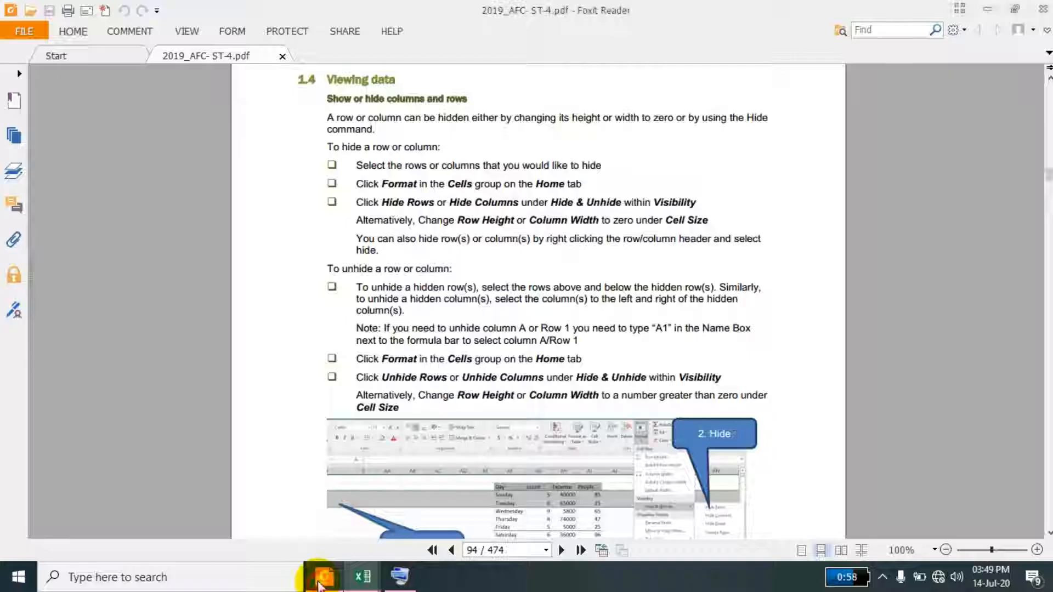
{"action": "scroll", "coordinate": [418, 350], "scroll_direction": "down", "scroll_amount": 1}
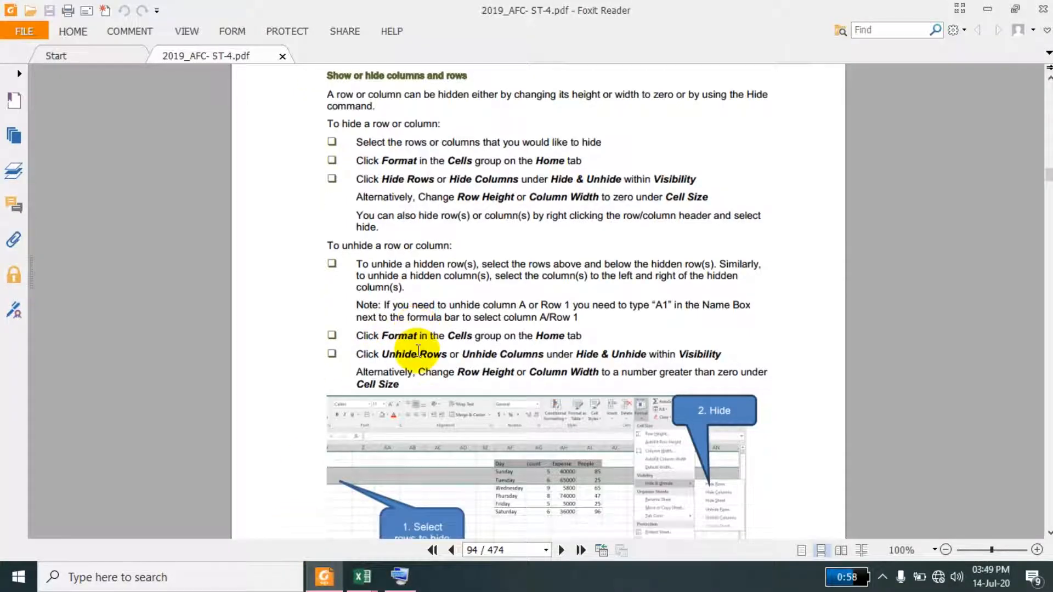
{"action": "scroll", "coordinate": [418, 350], "scroll_direction": "down", "scroll_amount": 20}
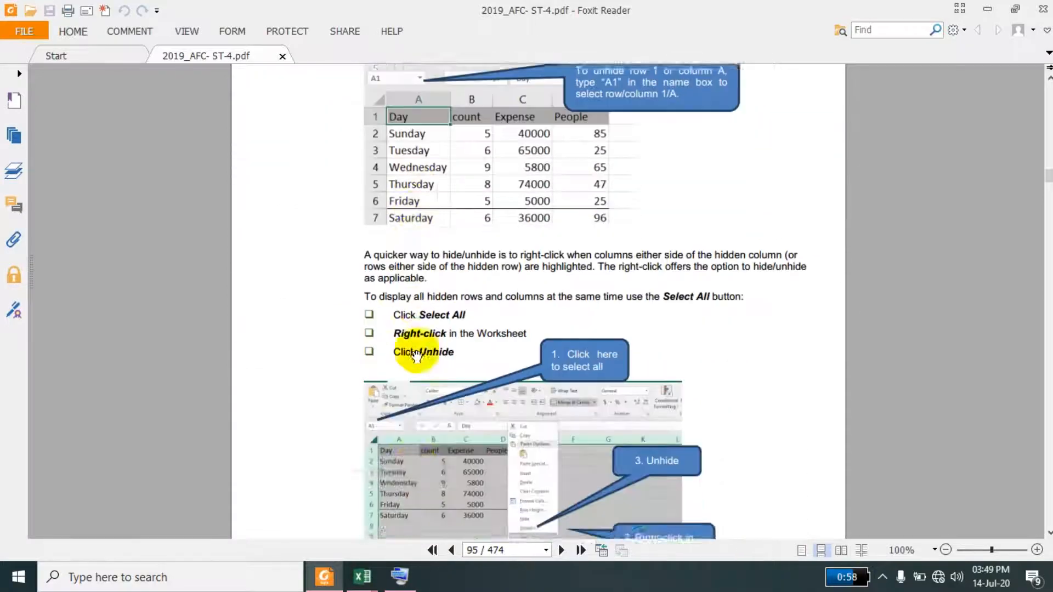
{"action": "scroll", "coordinate": [417, 356], "scroll_direction": "down", "scroll_amount": 15}
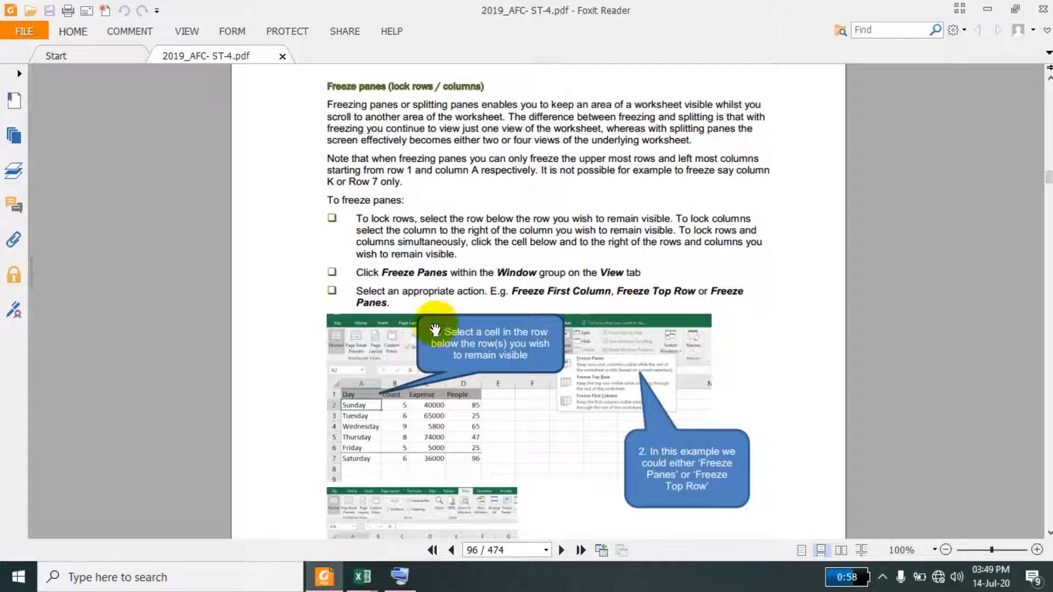
{"action": "left_click", "coordinate": [988, 9]}
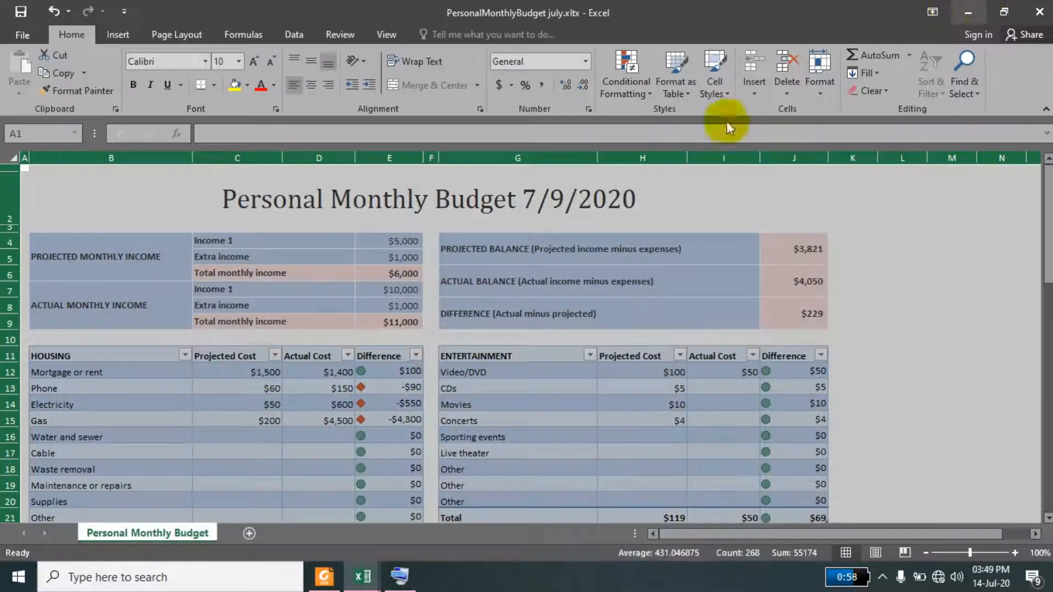
{"action": "left_click", "coordinate": [451, 283]}
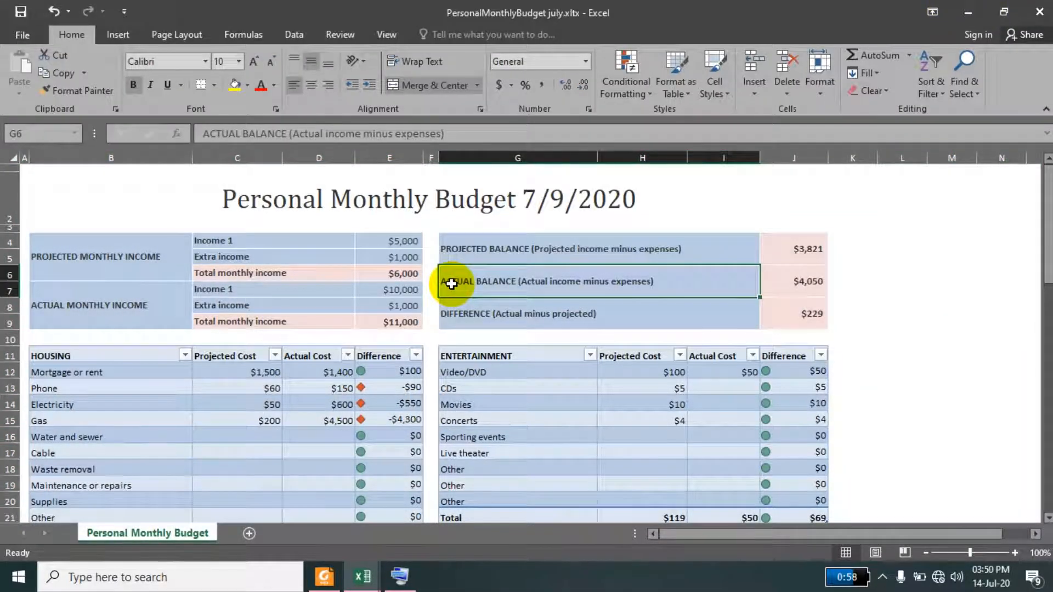
{"action": "left_click", "coordinate": [257, 258]}
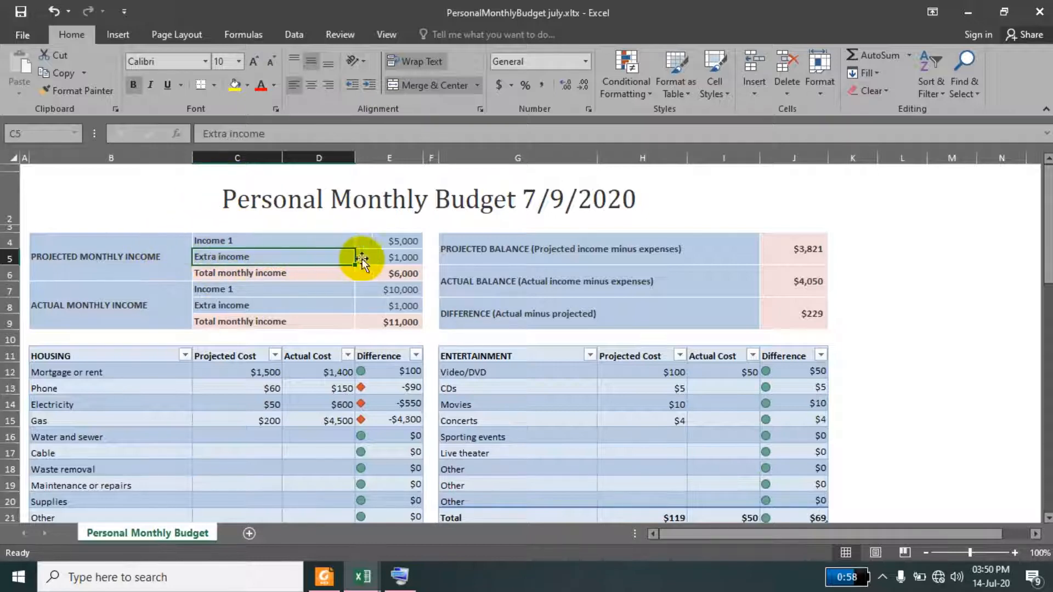
{"action": "left_click", "coordinate": [85, 258]}
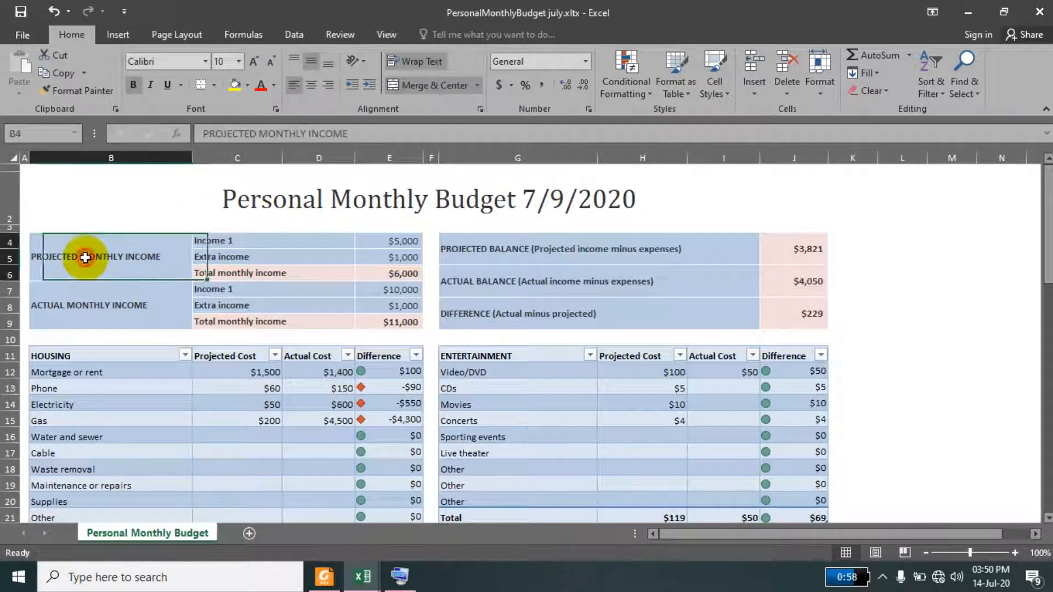
{"action": "left_click", "coordinate": [23, 244]}
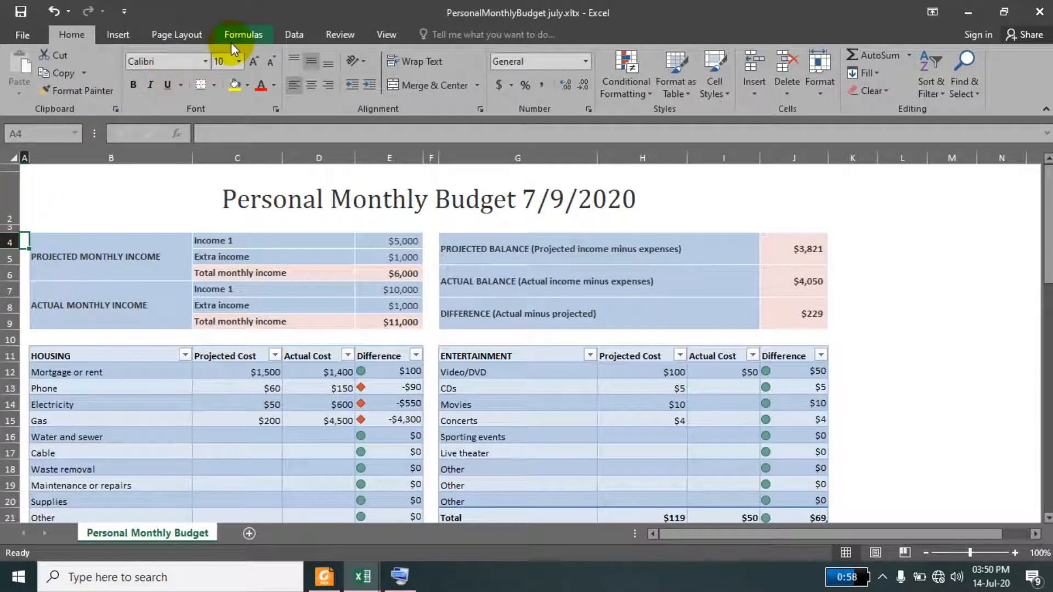
Move the cell selection along row 13 out to column Q and back to examine how the unfrozen budget sheet scrolls sideways
{"action": "left_click", "coordinate": [294, 33]}
{"action": "left_click", "coordinate": [335, 35]}
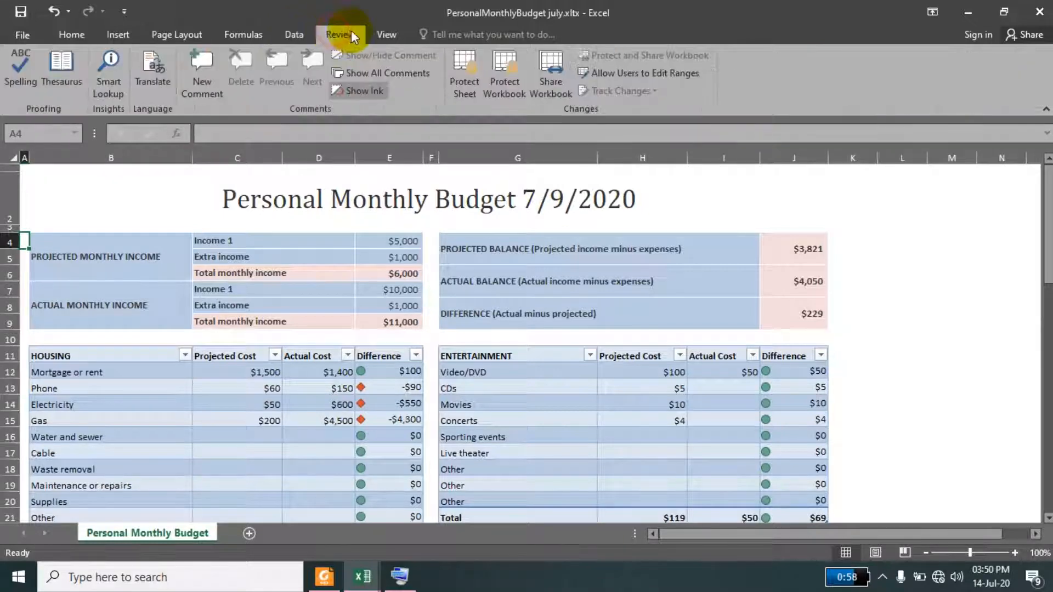
{"action": "left_click", "coordinate": [384, 37]}
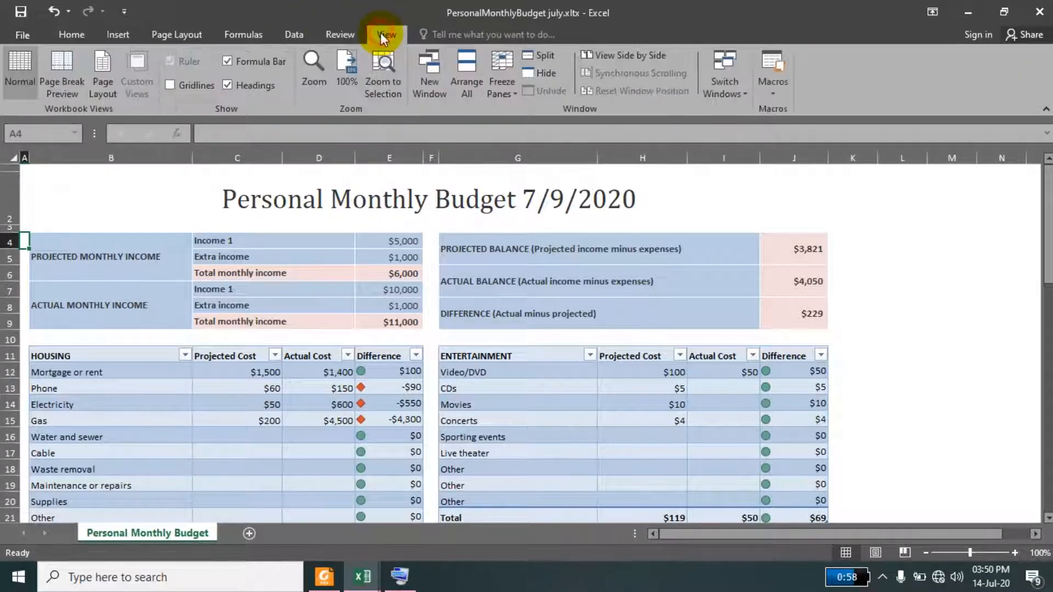
{"action": "left_click", "coordinate": [104, 249]}
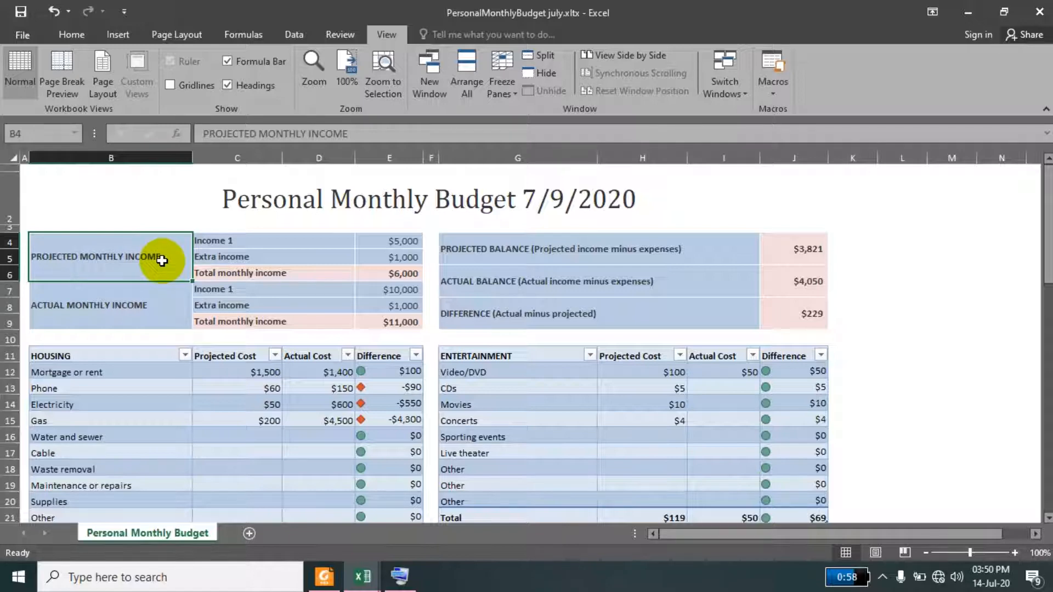
{"action": "key", "text": "Down"}
{"action": "key", "text": "Down"}
{"action": "key", "text": "Down"}
{"action": "key", "text": "Down"}
{"action": "key", "text": "Down"}
{"action": "key", "text": "Right"}
{"action": "key", "text": "Right"}
{"action": "key", "text": "Right"}
{"action": "key", "text": "Right"}
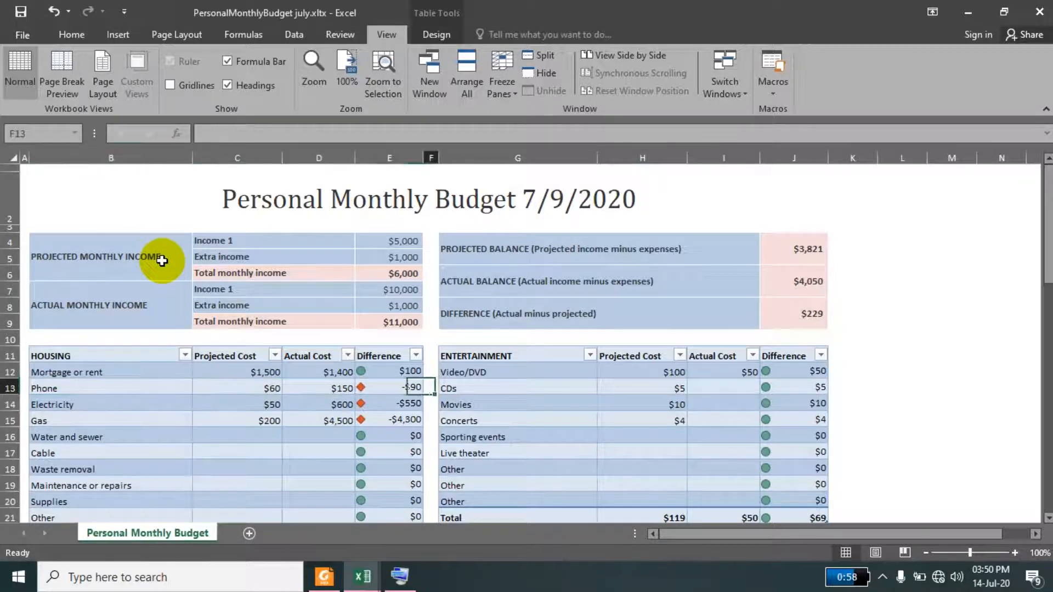
{"action": "key", "text": "Left"}
{"action": "key", "text": "Left"}
{"action": "key", "text": "Left"}
{"action": "key", "text": "Left"}
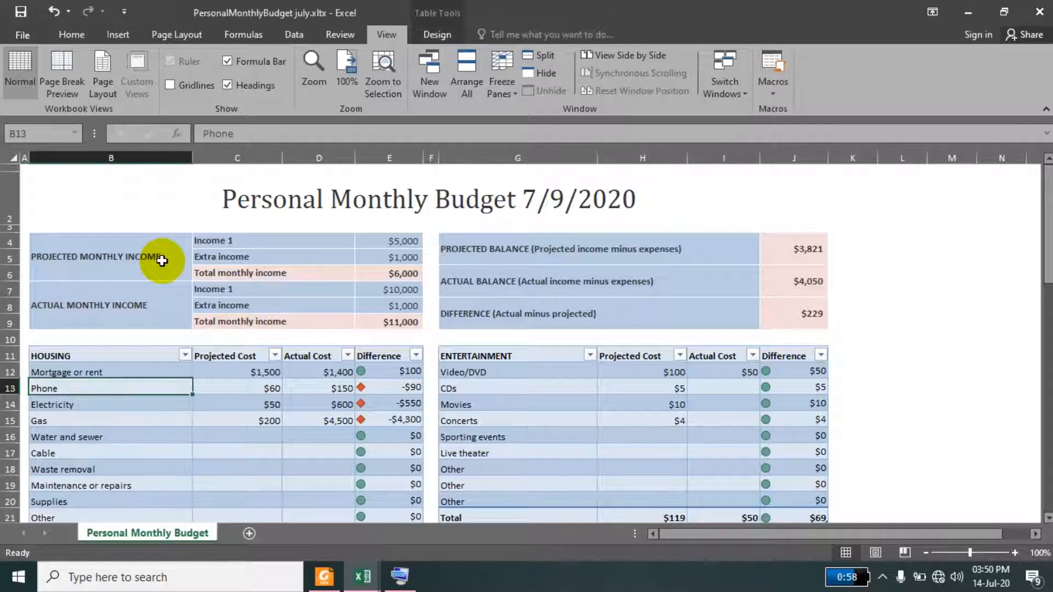
{"action": "key", "text": "Right"}
{"action": "key", "text": "Right"}
{"action": "key", "text": "Right"}
{"action": "key", "text": "Right"}
{"action": "key", "text": "Right"}
{"action": "key", "text": "Right"}
{"action": "key", "text": "Right"}
{"action": "key", "text": "Right"}
{"action": "key", "text": "Right"}
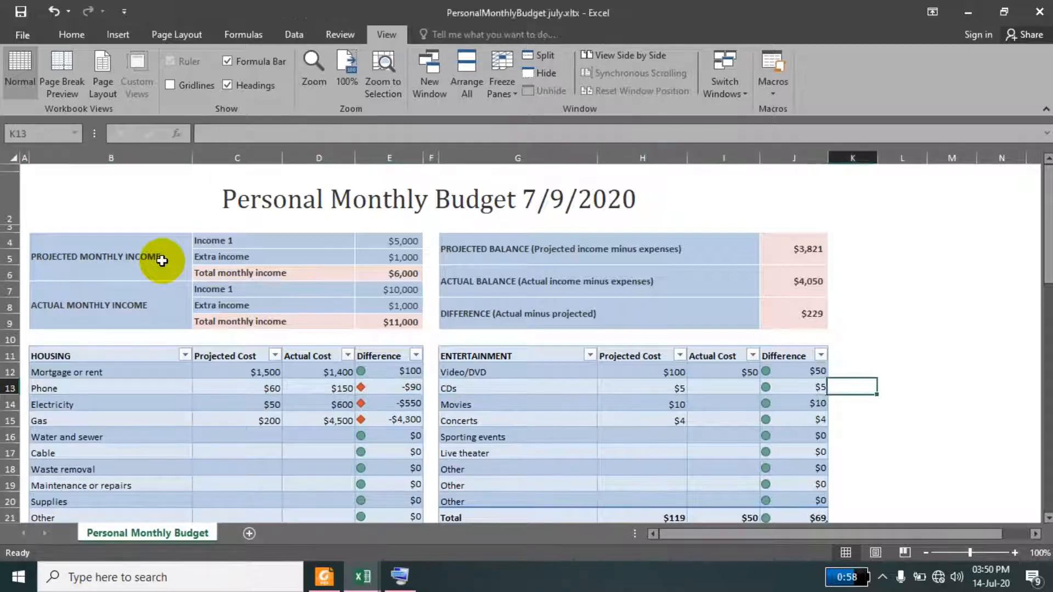
{"action": "key", "text": "Right"}
{"action": "key", "text": "Right"}
{"action": "key", "text": "Right"}
{"action": "key", "text": "Right"}
{"action": "key", "text": "Right"}
{"action": "key", "text": "Right"}
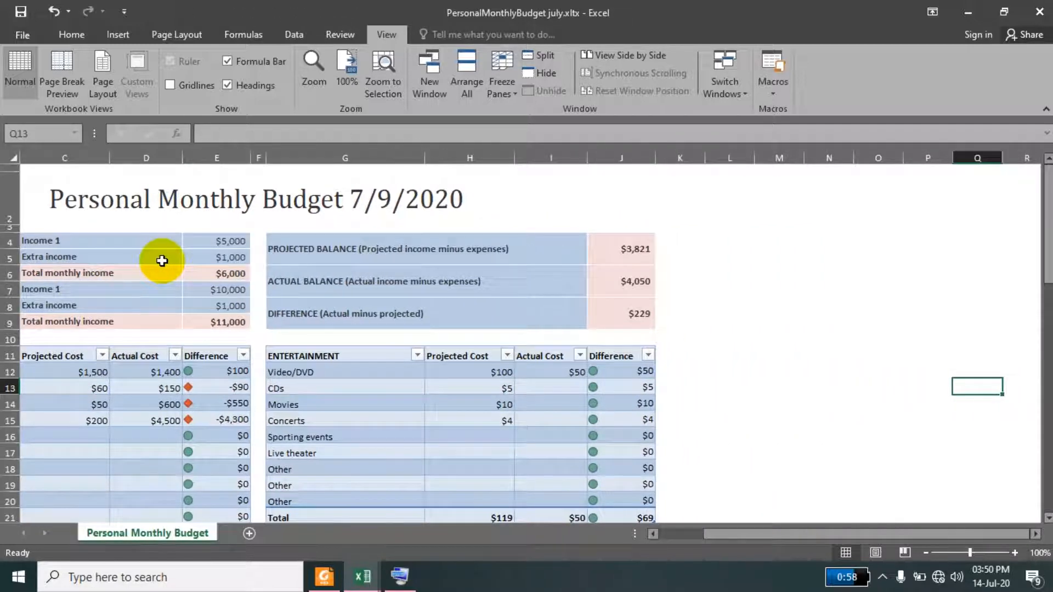
{"action": "key", "text": "Left"}
{"action": "key", "text": "Left"}
{"action": "key", "text": "Left"}
{"action": "key", "text": "Left"}
{"action": "key", "text": "Left"}
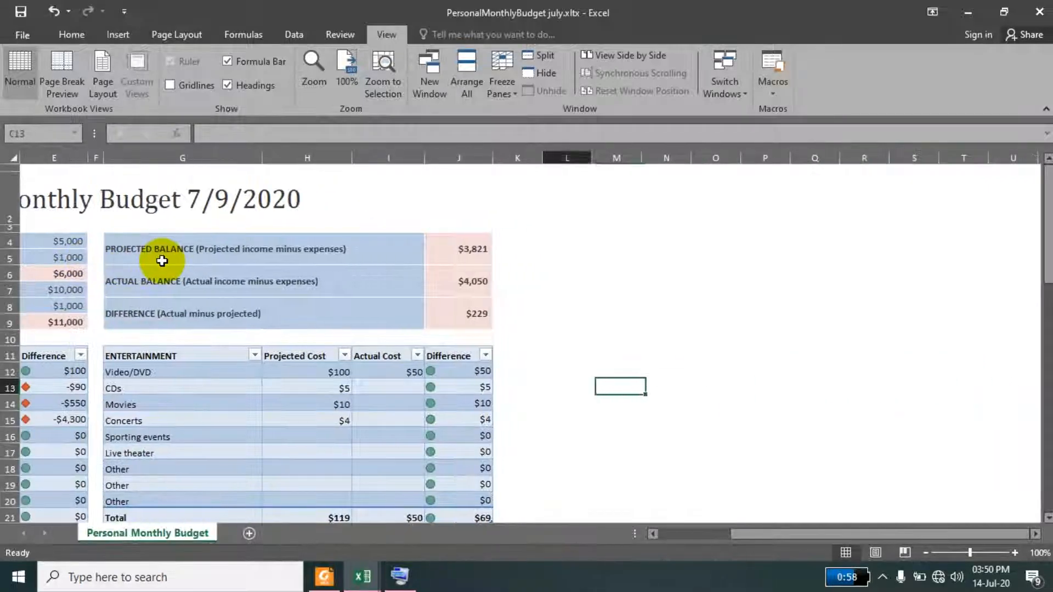
{"action": "key", "text": "Left"}
{"action": "key", "text": "Left"}
{"action": "key", "text": "Left"}
{"action": "key", "text": "Left"}
{"action": "key", "text": "Left"}
{"action": "key", "text": "Left"}
{"action": "key", "text": "Left"}
{"action": "key", "text": "Left"}
{"action": "key", "text": "Left"}
{"action": "key", "text": "Left"}
{"action": "key", "text": "Left"}
{"action": "key", "text": "Right"}
{"action": "key", "text": "Right"}
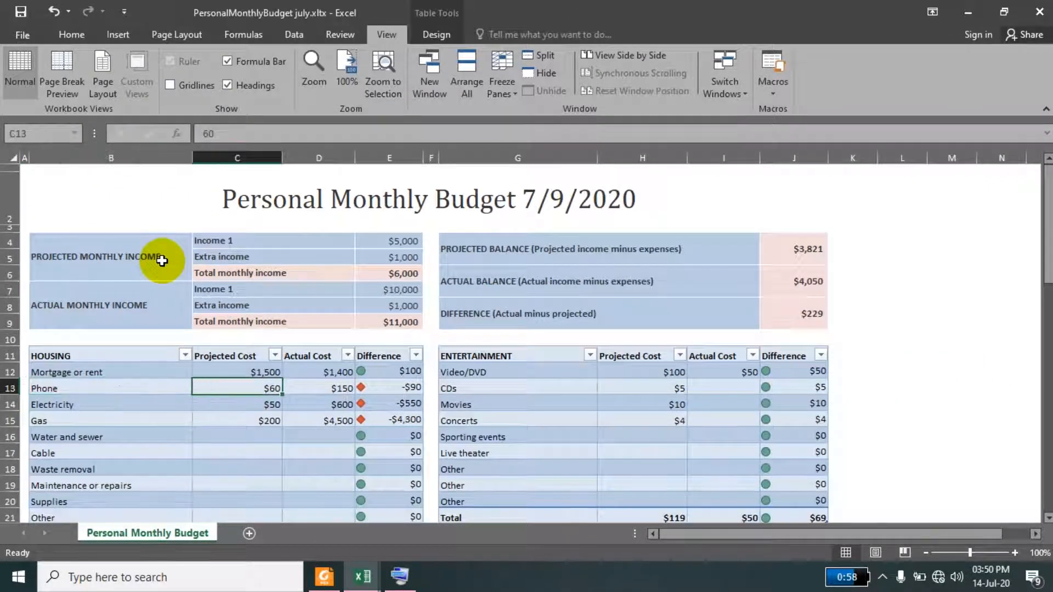
Freeze columns A and B of the budget sheet by applying Freeze Panes with cell C1 selected
{"action": "left_click", "coordinate": [211, 177]}
{"action": "left_click", "coordinate": [216, 167]}
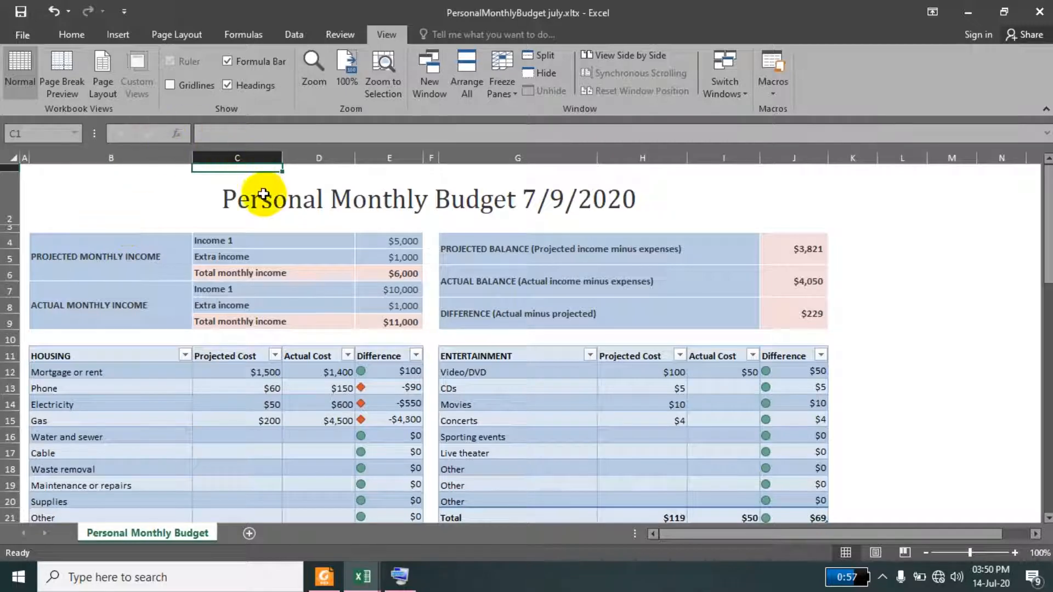
{"action": "left_click", "coordinate": [502, 64]}
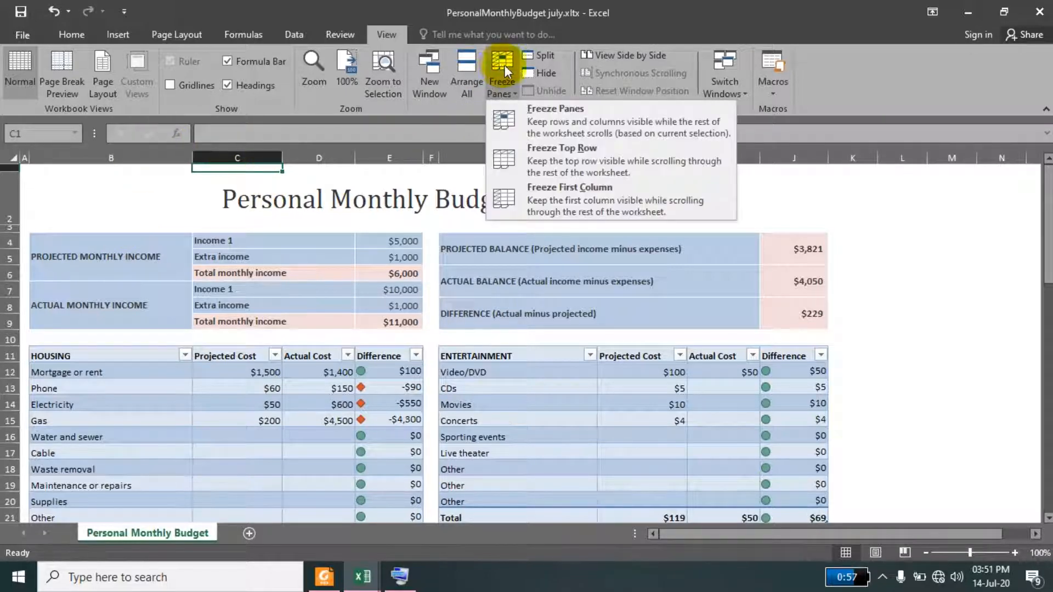
{"action": "left_click", "coordinate": [531, 110]}
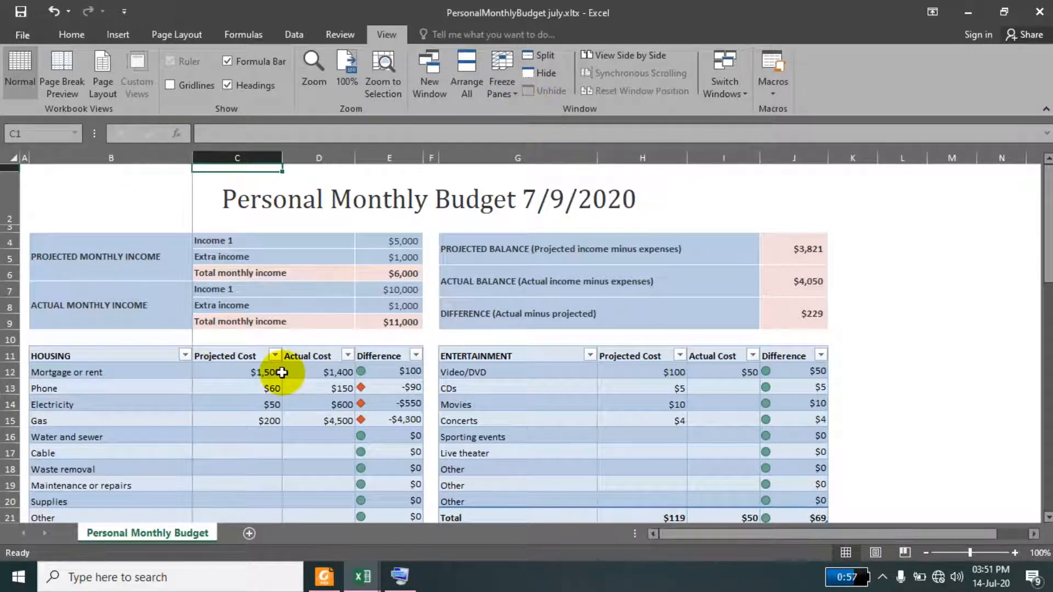
Move the cell selection down to row 13, out to column AD and back to examine sideways scrolling with columns A and B frozen
{"action": "key", "text": "Down"}
{"action": "key", "text": "Down"}
{"action": "key", "text": "Down"}
{"action": "key", "text": "Down"}
{"action": "key", "text": "Down"}
{"action": "key", "text": "Down"}
{"action": "key", "text": "Down"}
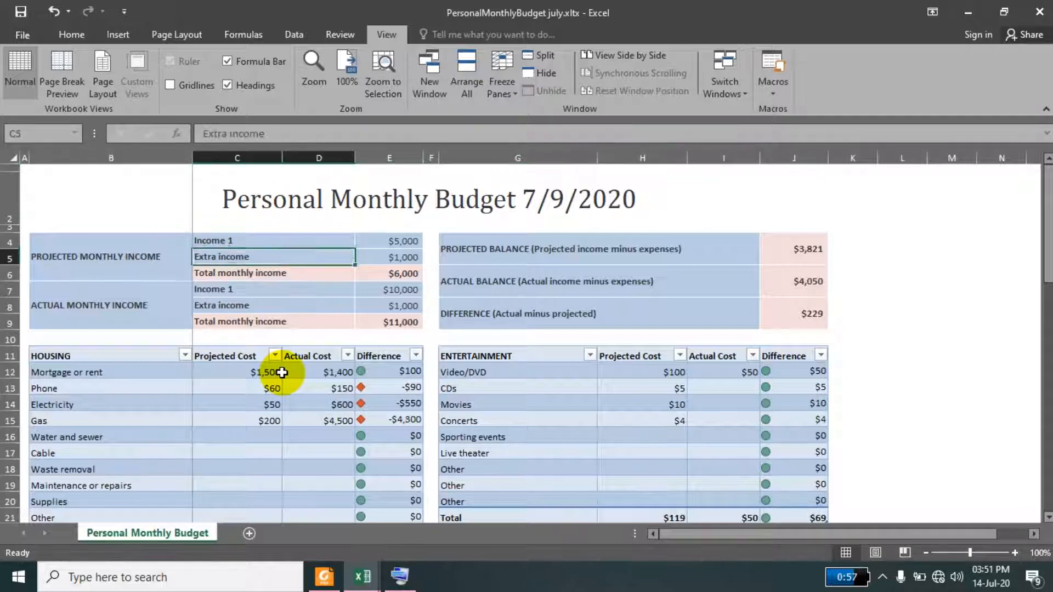
{"action": "key", "text": "Down"}
{"action": "key", "text": "Down"}
{"action": "key", "text": "Down"}
{"action": "key", "text": "Down"}
{"action": "key", "text": "Down"}
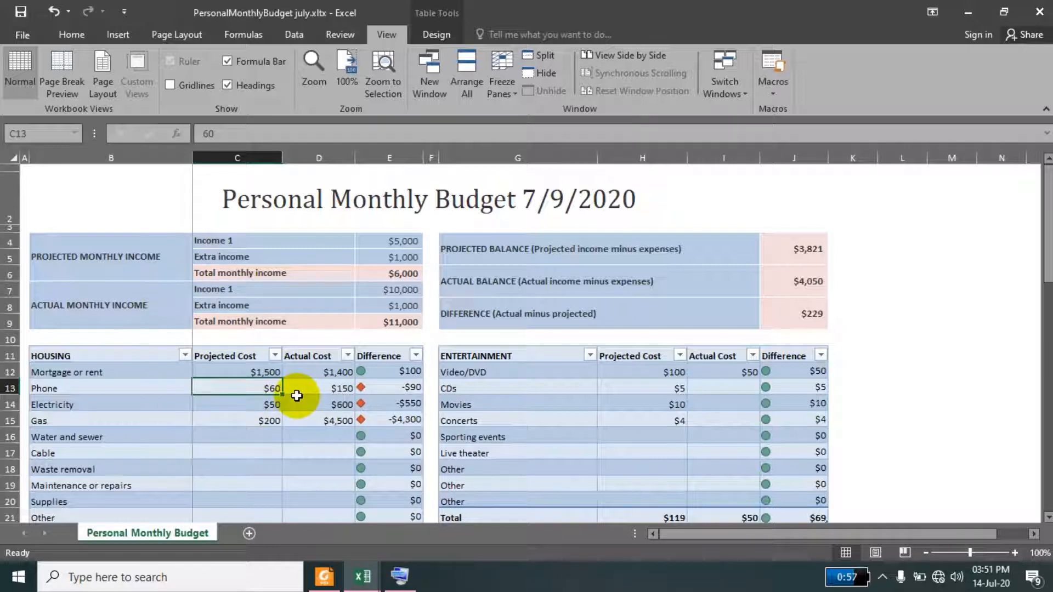
{"action": "key", "text": "Right"}
{"action": "key", "text": "Right"}
{"action": "key", "text": "Right"}
{"action": "key", "text": "Right"}
{"action": "key", "text": "Right"}
{"action": "key", "text": "Right"}
{"action": "key", "text": "Right"}
{"action": "key", "text": "Right"}
{"action": "key", "text": "Right"}
{"action": "key", "text": "Right"}
{"action": "key", "text": "Right"}
{"action": "key", "text": "Right"}
{"action": "key", "text": "Right"}
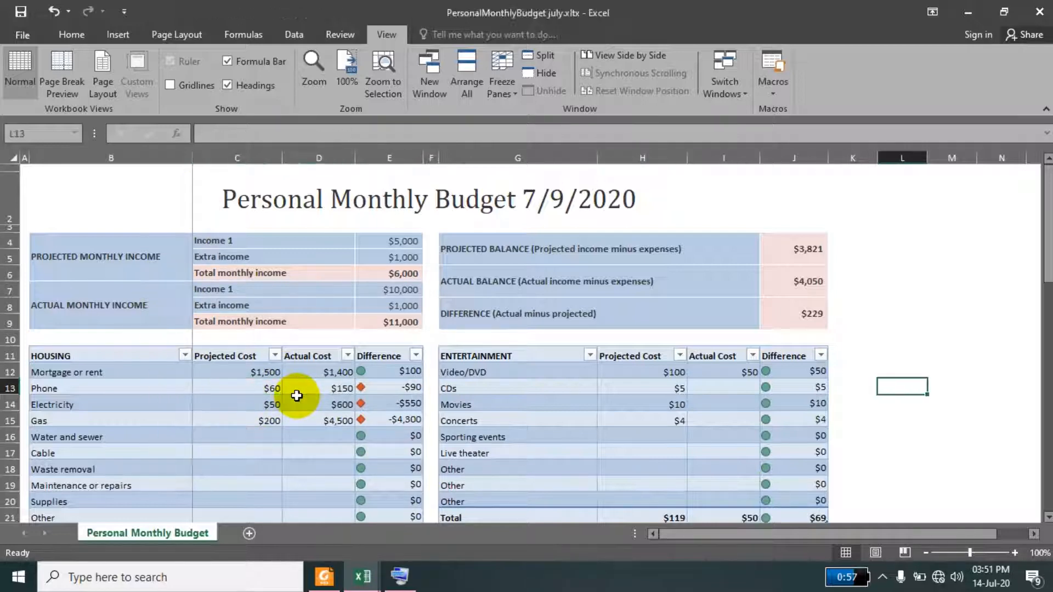
{"action": "key", "text": "Right"}
{"action": "key", "text": "Right"}
{"action": "key", "text": "Right"}
{"action": "key", "text": "Right"}
{"action": "key", "text": "Right"}
{"action": "key", "text": "Right"}
{"action": "key", "text": "Right"}
{"action": "key", "text": "Right"}
{"action": "key", "text": "Right"}
{"action": "key", "text": "Right"}
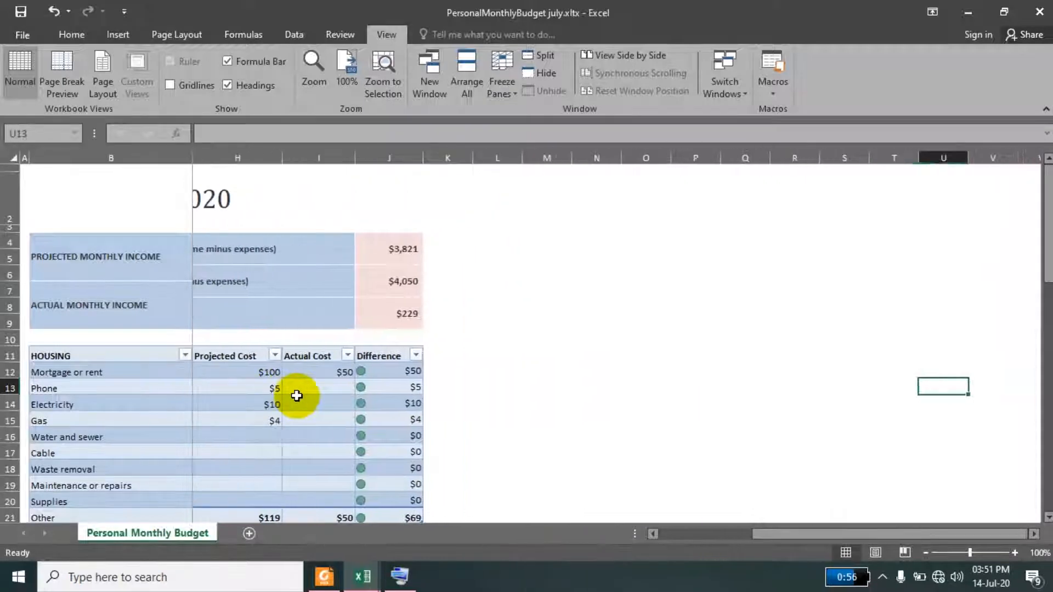
{"action": "key", "text": "Right"}
{"action": "key", "text": "Right"}
{"action": "key", "text": "Right"}
{"action": "key", "text": "Right"}
{"action": "key", "text": "Right"}
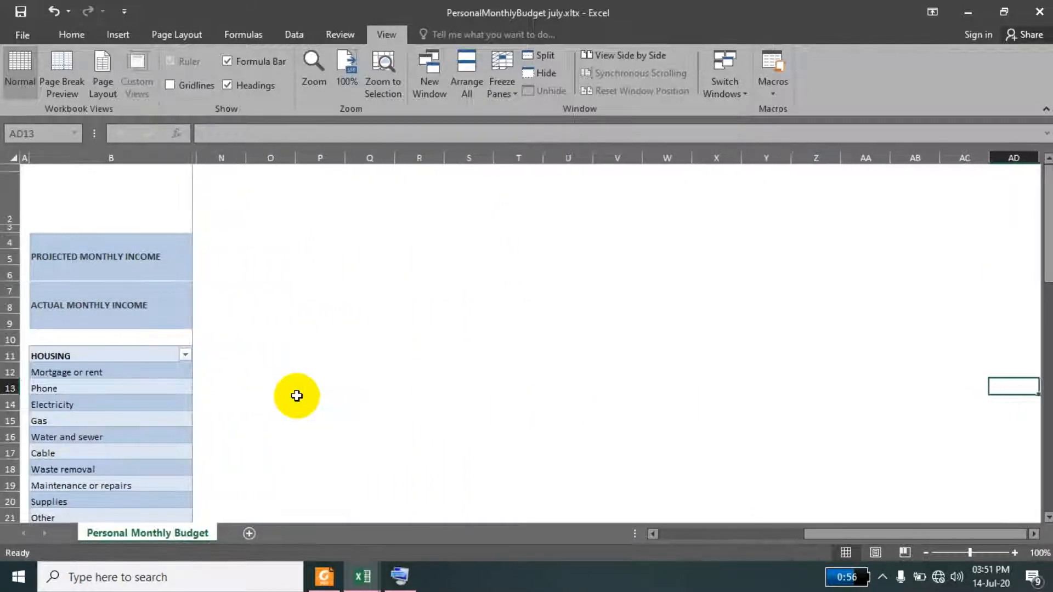
{"action": "key", "text": "Left"}
{"action": "key", "text": "Left"}
{"action": "key", "text": "Left"}
{"action": "key", "text": "Left"}
{"action": "key", "text": "Left"}
{"action": "key", "text": "Left"}
{"action": "key", "text": "Left"}
{"action": "key", "text": "Left"}
{"action": "key", "text": "Left"}
{"action": "key", "text": "Left"}
{"action": "key", "text": "Left"}
{"action": "key", "text": "Left"}
{"action": "key", "text": "Left"}
{"action": "key", "text": "Left"}
{"action": "key", "text": "Left"}
{"action": "key", "text": "Left"}
{"action": "key", "text": "Left"}
{"action": "key", "text": "Left"}
{"action": "key", "text": "Left"}
{"action": "key", "text": "Left"}
{"action": "key", "text": "Left"}
{"action": "key", "text": "Left"}
{"action": "key", "text": "Left"}
{"action": "key", "text": "Left"}
{"action": "key", "text": "Left"}
{"action": "key", "text": "Left"}
{"action": "key", "text": "Left"}
{"action": "key", "text": "Left"}
{"action": "key", "text": "Left"}
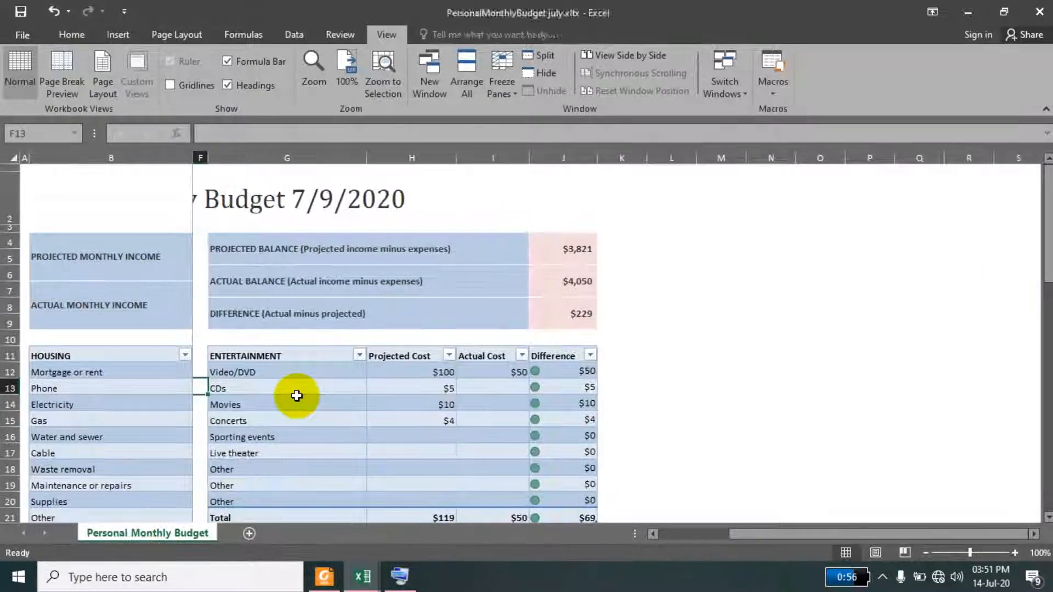
{"action": "key", "text": "Right"}
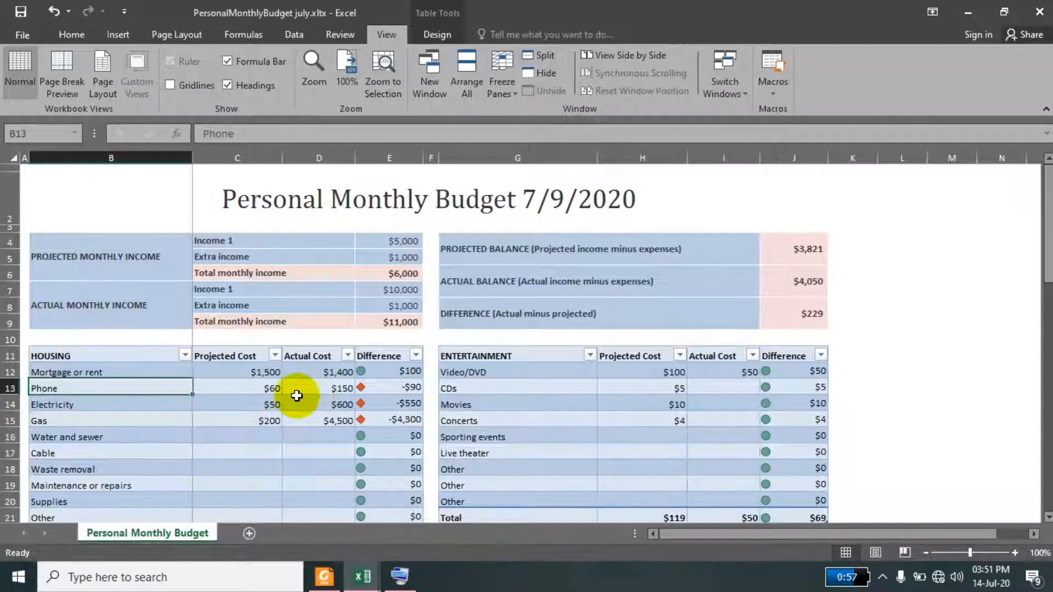
{"action": "key", "text": "Right"}
Unfreeze the panes so that columns A and B scroll with the rest of the sheet
{"action": "left_click", "coordinate": [358, 214]}
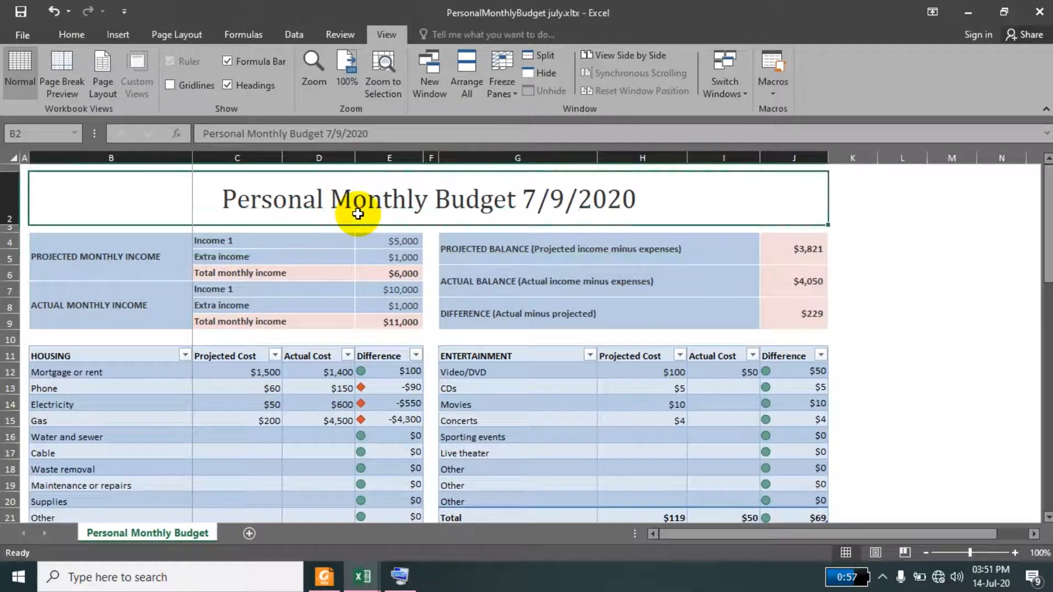
{"action": "left_click", "coordinate": [494, 70]}
{"action": "left_click", "coordinate": [513, 111]}
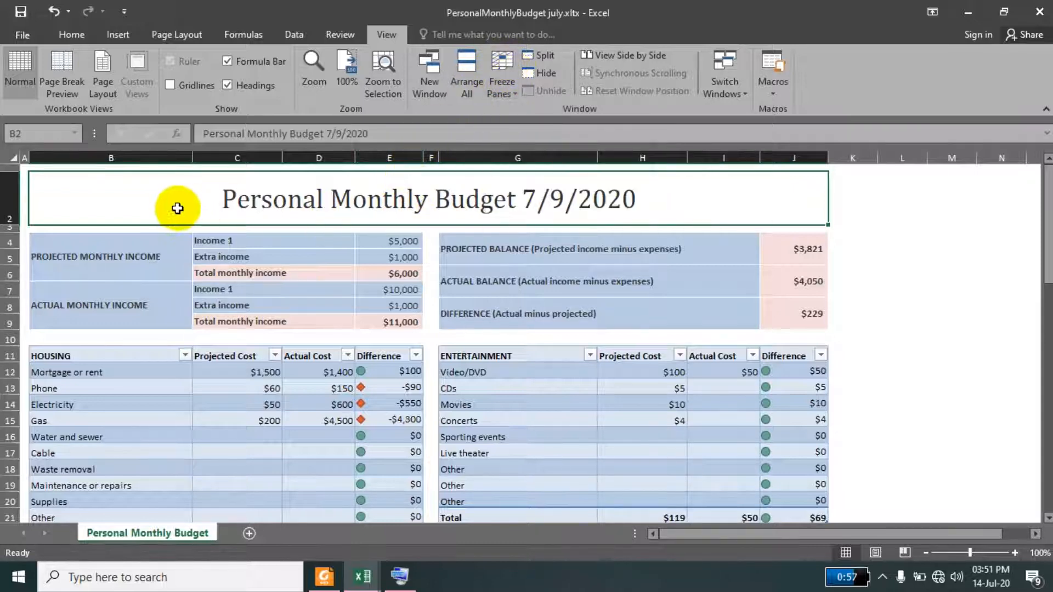
Freeze rows 1 and 2, including the Personal Monthly Budget title, by applying Freeze Panes with cell A3 selected
{"action": "left_click", "coordinate": [24, 228]}
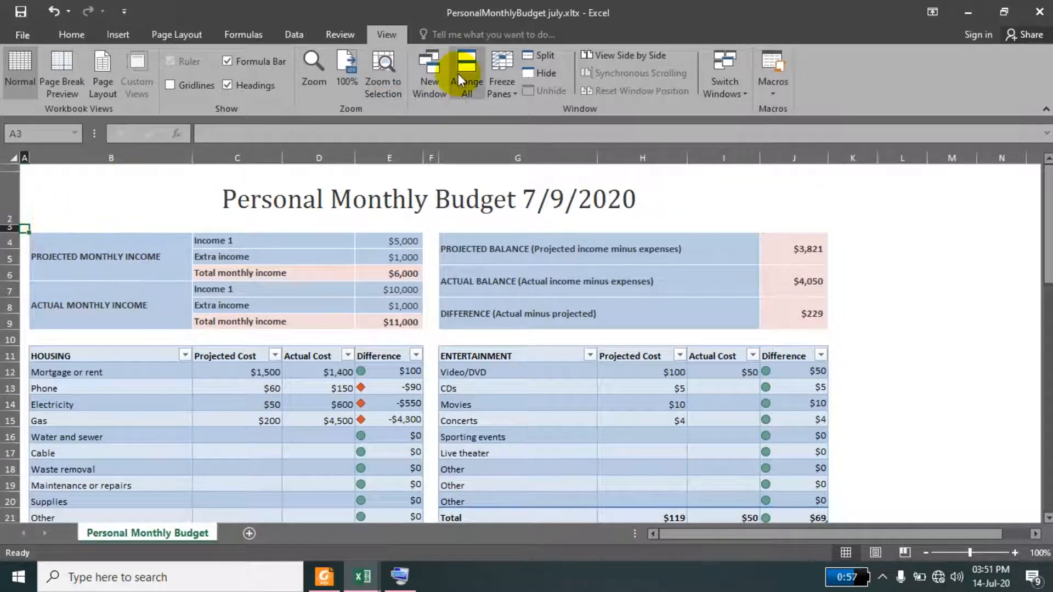
{"action": "left_click", "coordinate": [324, 223]}
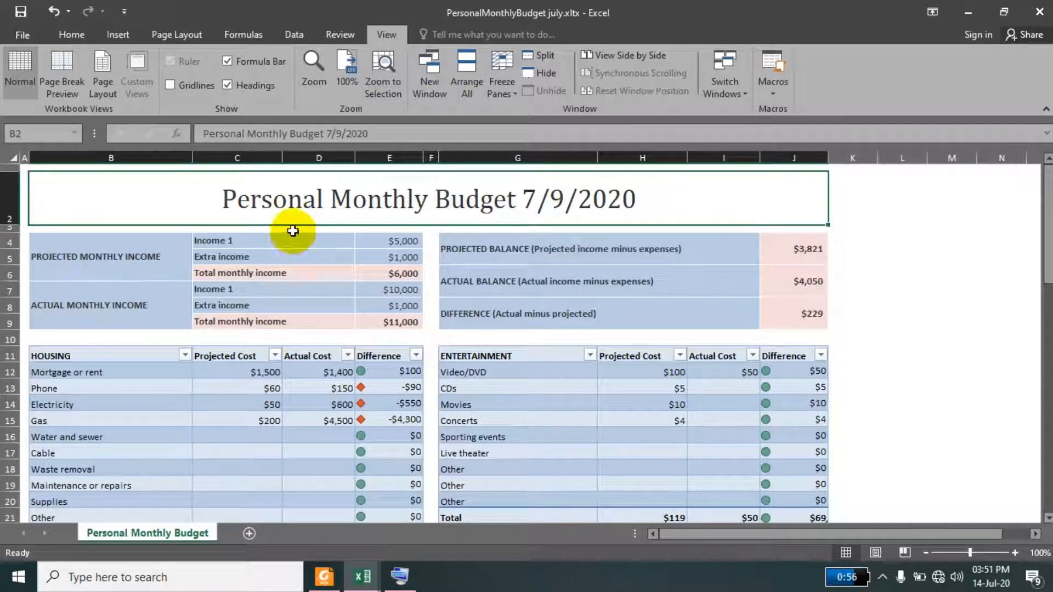
{"action": "left_click", "coordinate": [294, 230]}
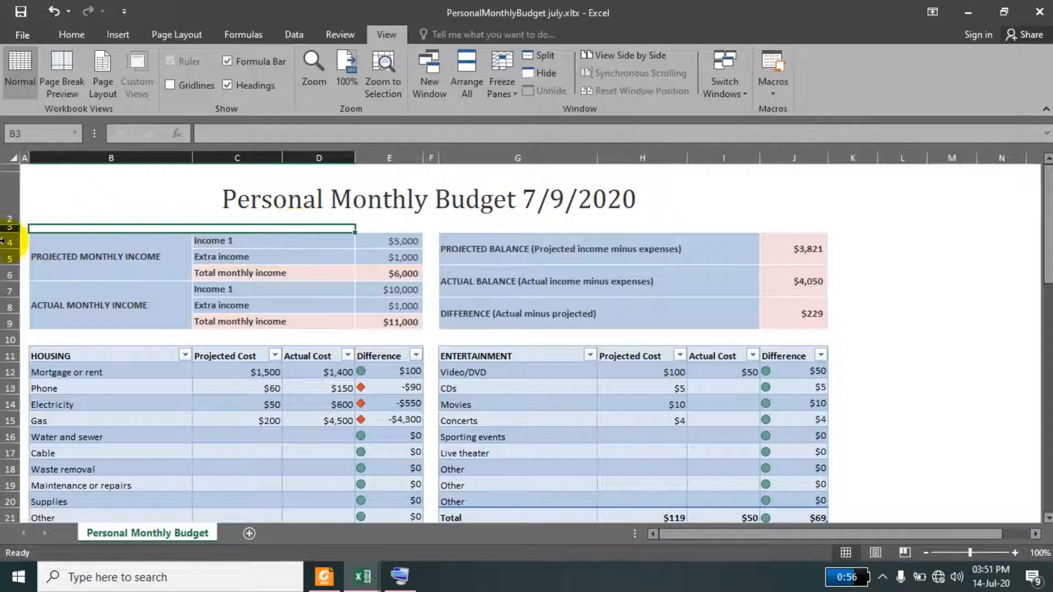
{"action": "left_click", "coordinate": [22, 227]}
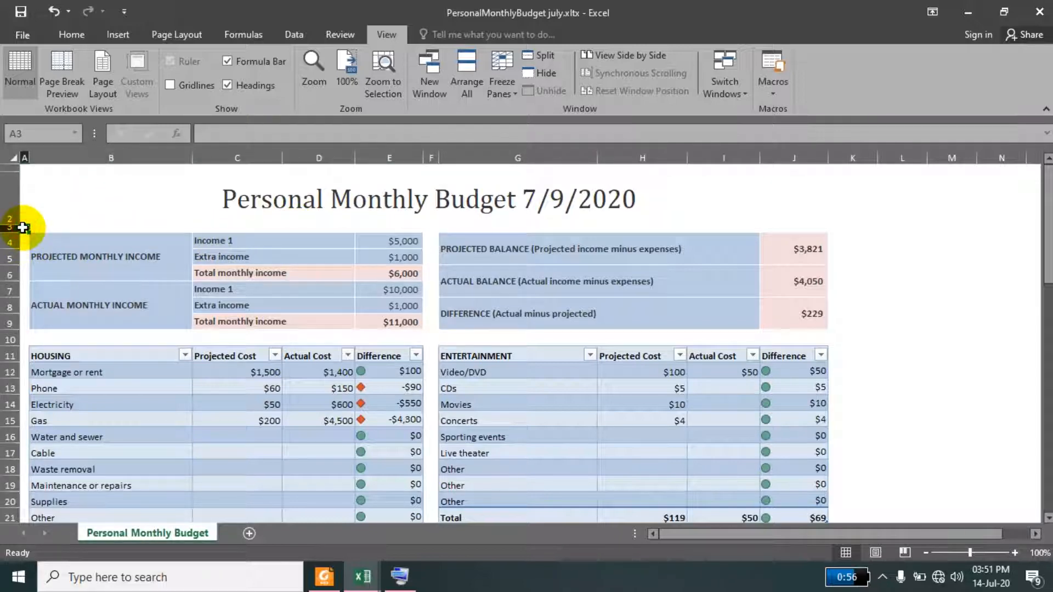
{"action": "left_click", "coordinate": [506, 84]}
{"action": "left_click", "coordinate": [532, 121]}
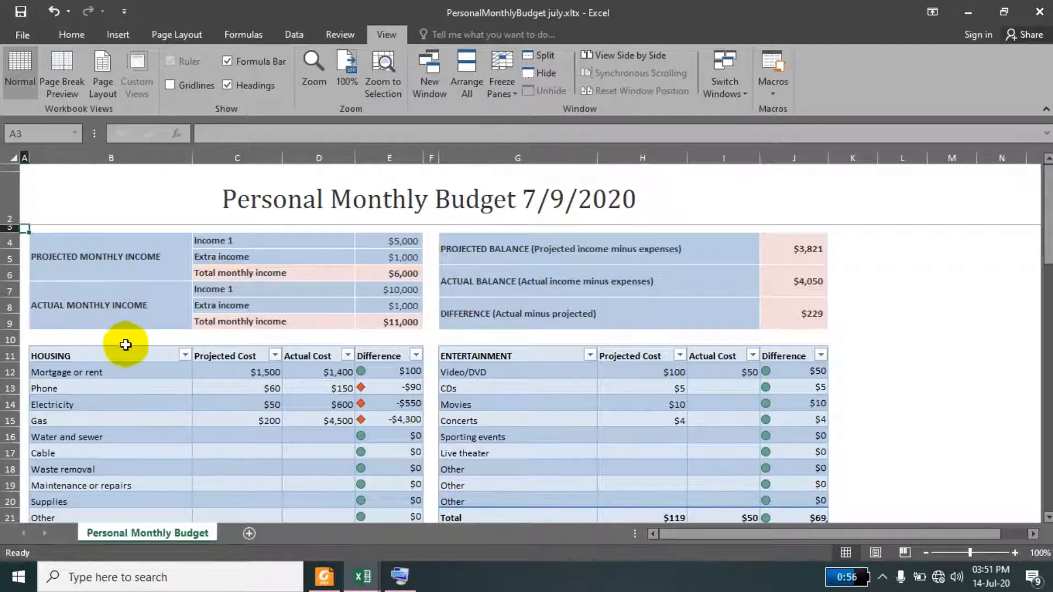
Move the selection down column B to row 83 and back up to B1 to examine vertical scrolling with rows 1 and 2 frozen
{"action": "left_click", "coordinate": [119, 354]}
{"action": "key", "text": "Down"}
{"action": "key", "text": "Down"}
{"action": "key", "text": "Down"}
{"action": "key", "text": "Down"}
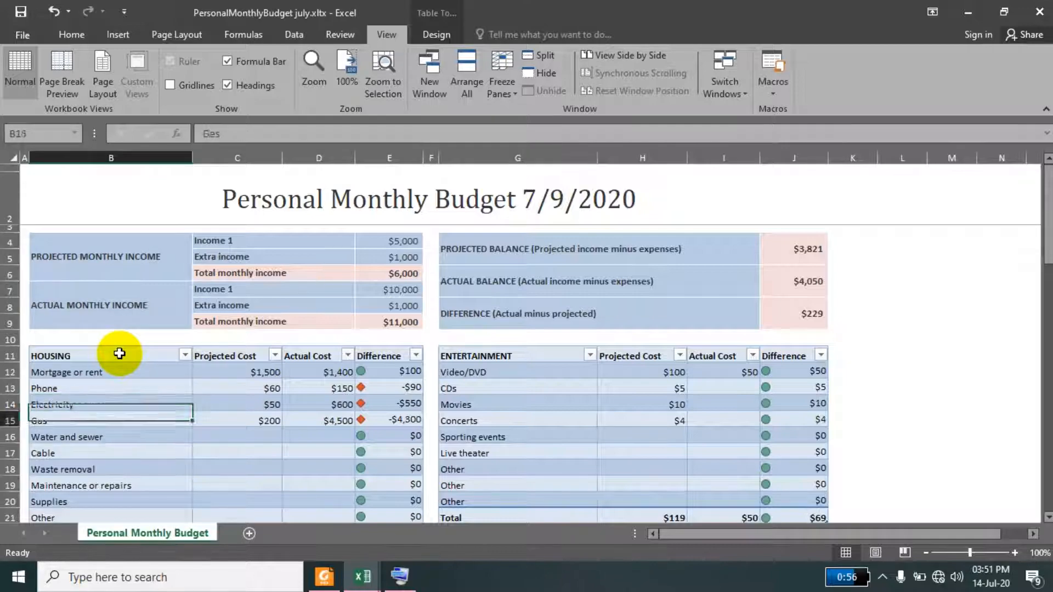
{"action": "key", "text": "Down"}
{"action": "key", "text": "Down"}
{"action": "key", "text": "Down"}
{"action": "key", "text": "Down"}
{"action": "key", "text": "Down"}
{"action": "key", "text": "Down"}
{"action": "key", "text": "Down"}
{"action": "key", "text": "Down"}
{"action": "key", "text": "Down"}
{"action": "key", "text": "Down"}
{"action": "key", "text": "Down"}
{"action": "key", "text": "Down"}
{"action": "key", "text": "Down"}
{"action": "key", "text": "Down"}
{"action": "key", "text": "Down"}
{"action": "key", "text": "Down"}
{"action": "key", "text": "Down"}
{"action": "key", "text": "Down"}
{"action": "key", "text": "Down"}
{"action": "key", "text": "Down"}
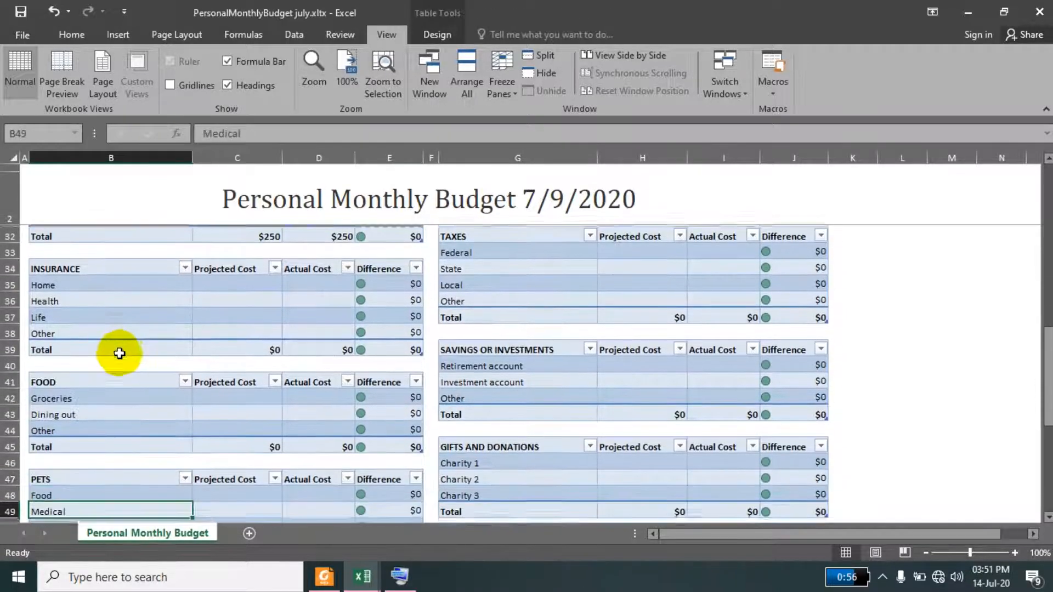
{"action": "key", "text": "Down"}
{"action": "key", "text": "Down"}
{"action": "key", "text": "Down"}
{"action": "key", "text": "Down"}
{"action": "key", "text": "Down"}
{"action": "key", "text": "Down"}
{"action": "key", "text": "Down"}
{"action": "key", "text": "Down"}
{"action": "key", "text": "Down"}
{"action": "key", "text": "Down"}
{"action": "key", "text": "Down"}
{"action": "key", "text": "Down"}
{"action": "key", "text": "Down"}
{"action": "key", "text": "Down"}
{"action": "key", "text": "Down"}
{"action": "key", "text": "Down"}
{"action": "key", "text": "Down"}
{"action": "key", "text": "Down"}
{"action": "key", "text": "Down"}
{"action": "key", "text": "Down"}
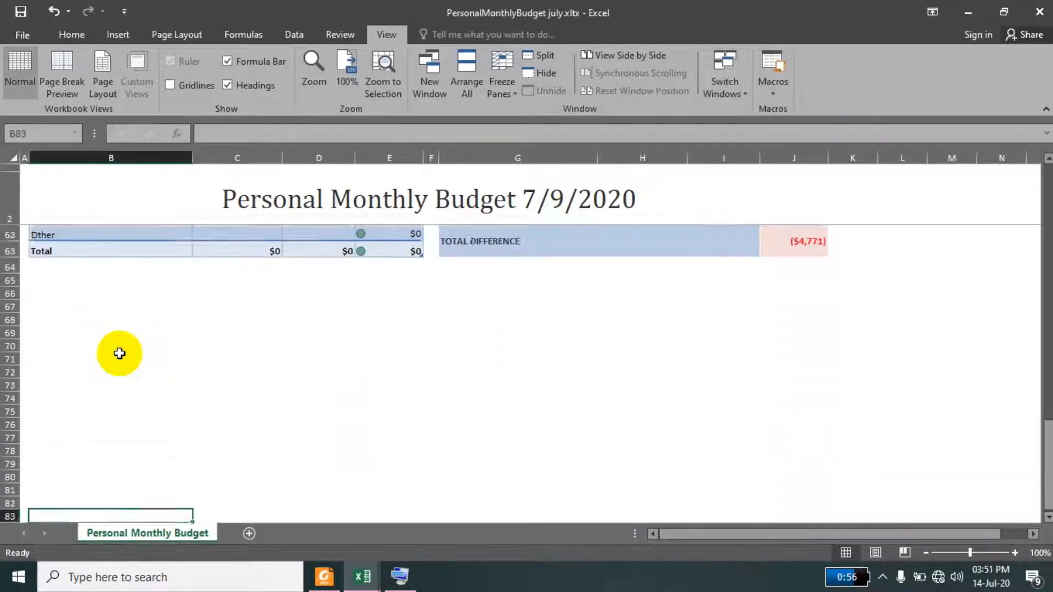
{"action": "key", "text": "Up"}
{"action": "key", "text": "Up"}
{"action": "key", "text": "Up"}
{"action": "key", "text": "Up"}
{"action": "key", "text": "Up"}
{"action": "key", "text": "Up"}
{"action": "key", "text": "Up"}
{"action": "key", "text": "Up"}
{"action": "key", "text": "Up"}
{"action": "key", "text": "Up"}
{"action": "key", "text": "Up"}
{"action": "key", "text": "Up"}
{"action": "key", "text": "Up"}
{"action": "key", "text": "Up"}
{"action": "key", "text": "Up"}
{"action": "key", "text": "Up"}
{"action": "key", "text": "Up"}
{"action": "key", "text": "Up"}
{"action": "key", "text": "Up"}
{"action": "key", "text": "Up"}
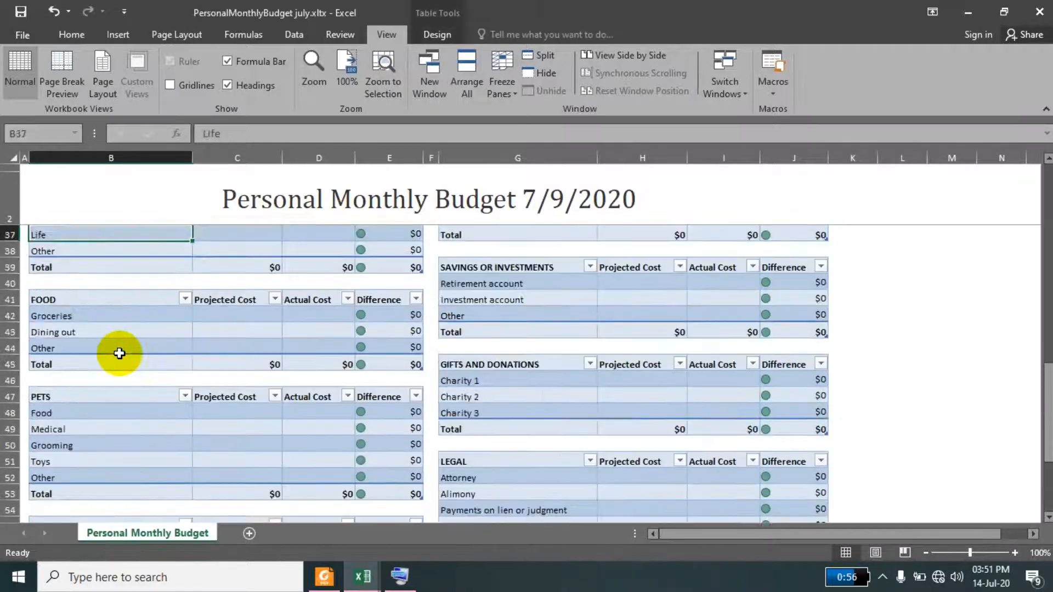
{"action": "key", "text": "Up"}
{"action": "key", "text": "Up"}
{"action": "key", "text": "Up"}
{"action": "key", "text": "Up"}
{"action": "key", "text": "Up"}
{"action": "key", "text": "Up"}
{"action": "key", "text": "Up"}
{"action": "key", "text": "Up"}
{"action": "key", "text": "Up"}
{"action": "key", "text": "Up"}
{"action": "key", "text": "Up"}
{"action": "key", "text": "Up"}
{"action": "key", "text": "Up"}
{"action": "key", "text": "Up"}
{"action": "key", "text": "Up"}
{"action": "key", "text": "Up"}
{"action": "key", "text": "Up"}
{"action": "key", "text": "Up"}
{"action": "key", "text": "Up"}
{"action": "key", "text": "Up"}
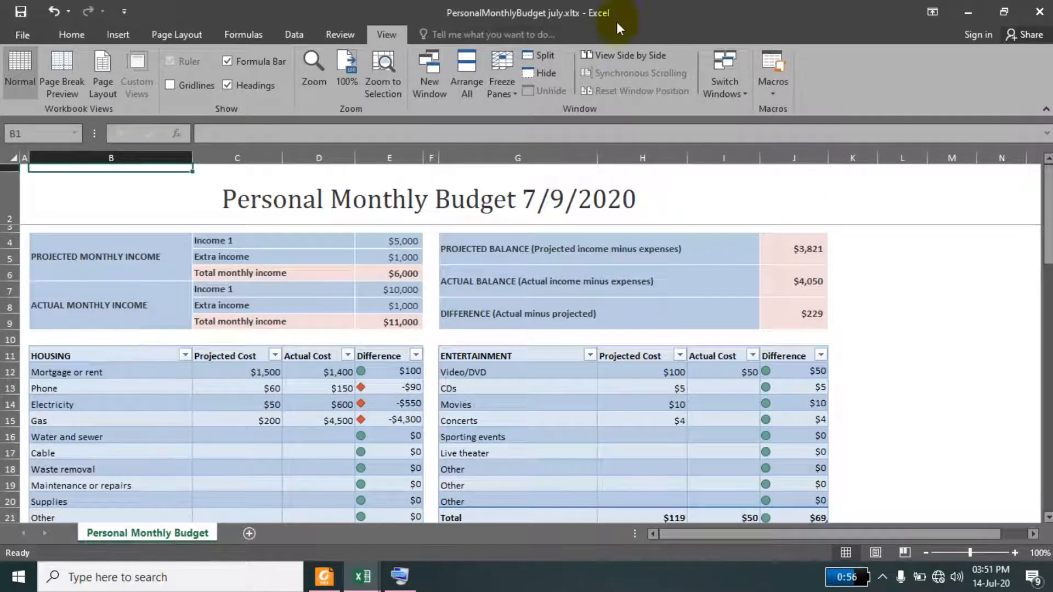
Unfreeze the panes and split the budget sheet into four panes at cell F8
{"action": "left_click", "coordinate": [507, 71]}
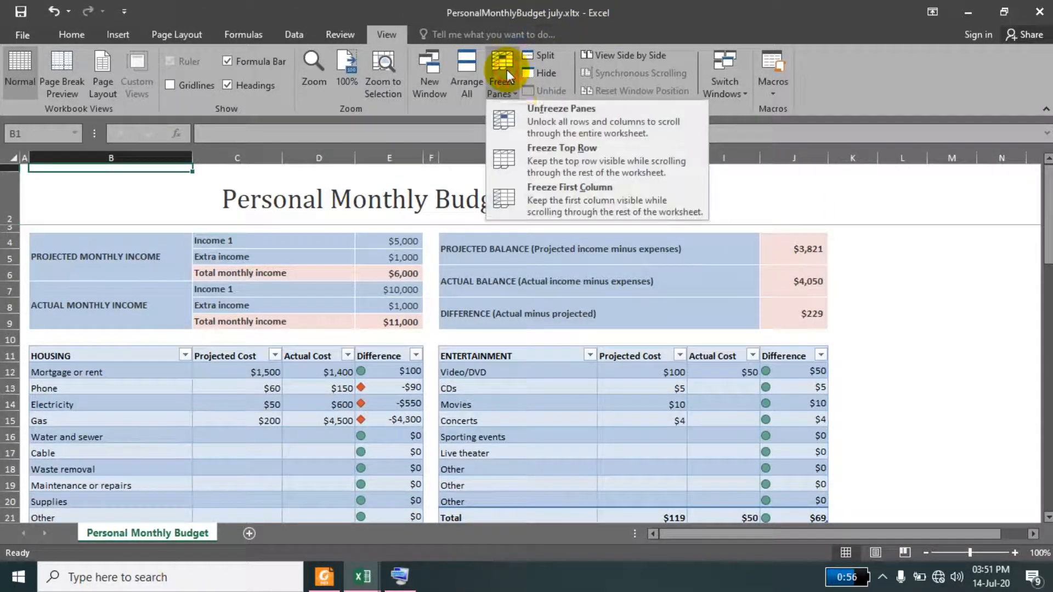
{"action": "left_click", "coordinate": [520, 115]}
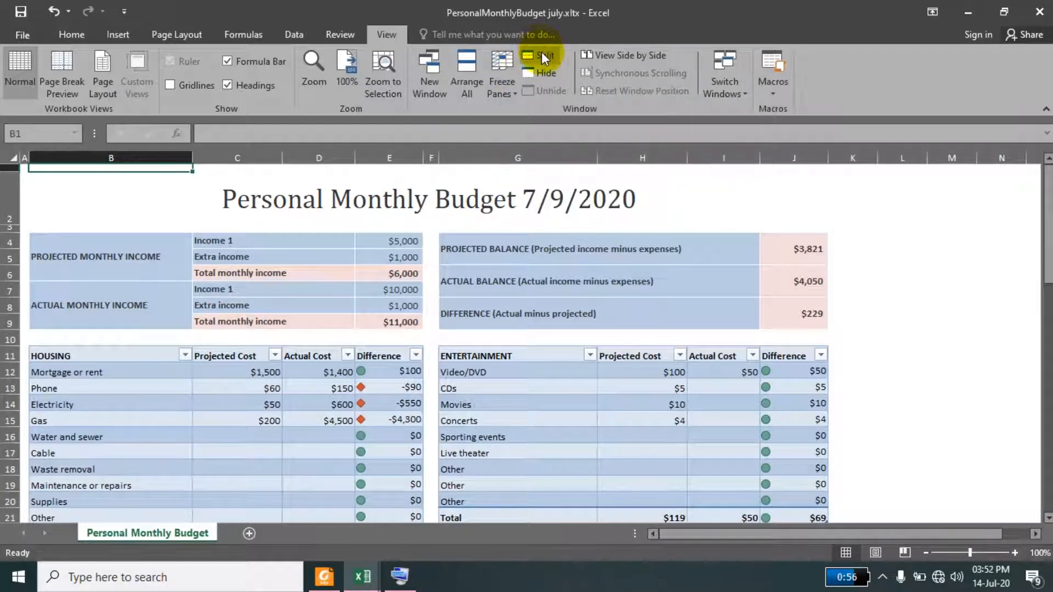
{"action": "left_click", "coordinate": [431, 300]}
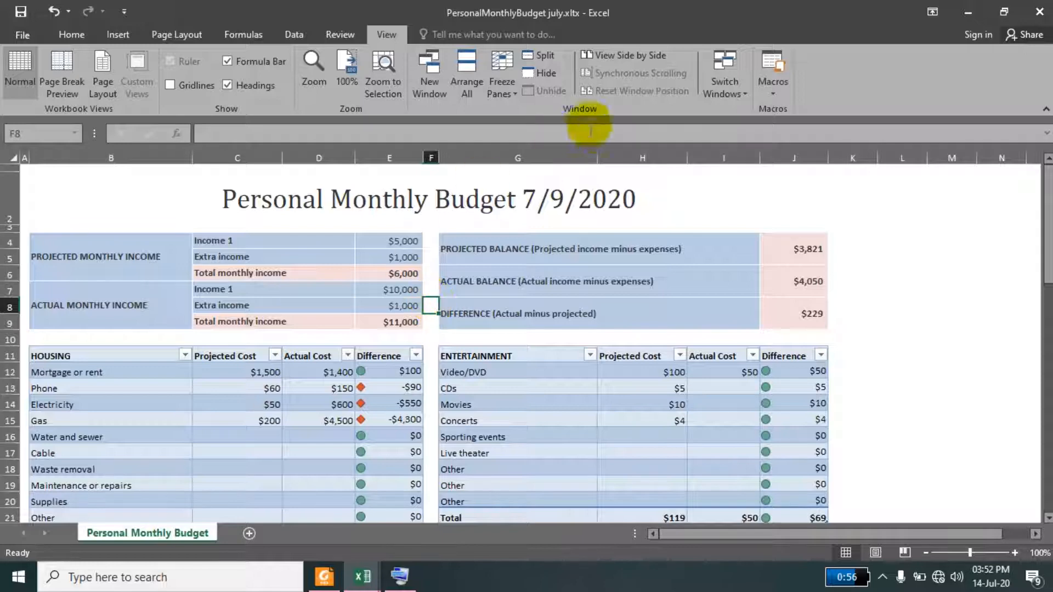
{"action": "left_click", "coordinate": [543, 57]}
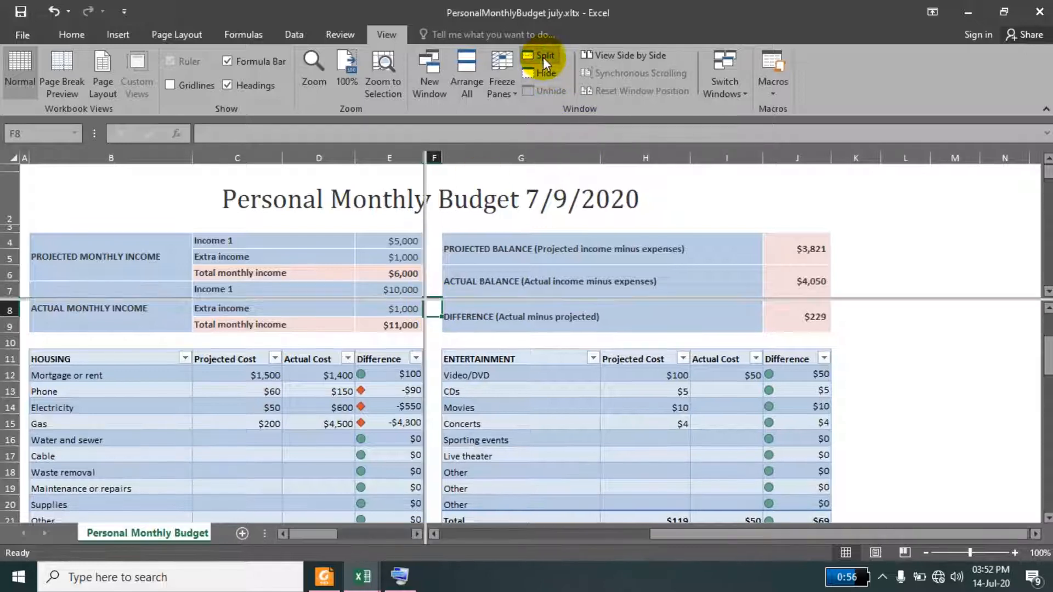
Move the selection from the projected Extra income cell C5 to column B and down to row 17 to examine scrolling in the upper panes
{"action": "left_click_drag", "start_coordinate": [247, 258], "coordinate": [323, 259]}
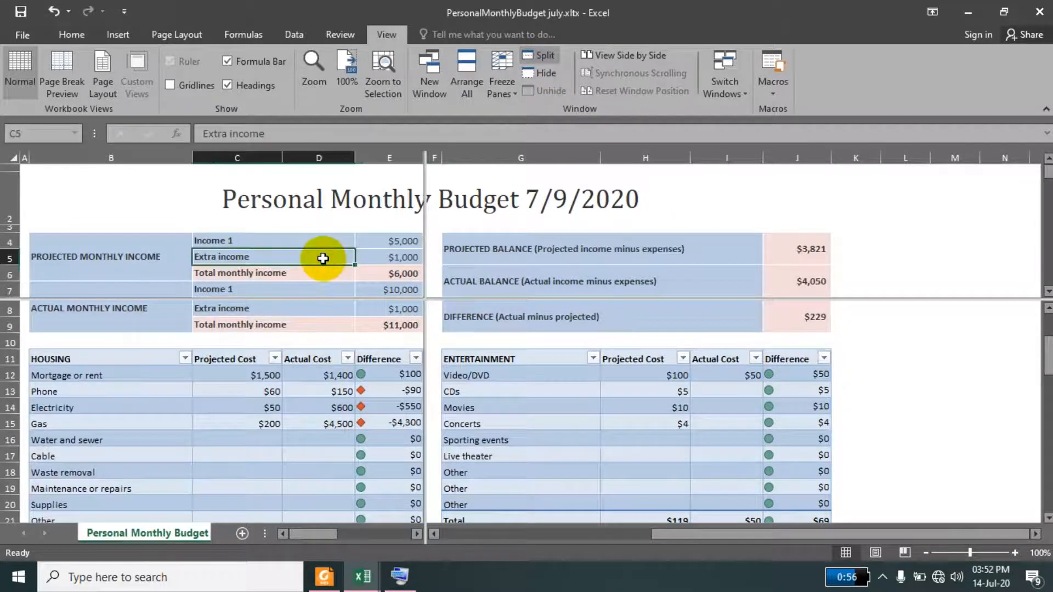
{"action": "key", "text": "Left"}
{"action": "key", "text": "Left"}
{"action": "key", "text": "Down"}
{"action": "key", "text": "Right"}
{"action": "key", "text": "Down"}
{"action": "key", "text": "Down"}
{"action": "key", "text": "Down"}
{"action": "key", "text": "Down"}
{"action": "key", "text": "Down"}
{"action": "key", "text": "Down"}
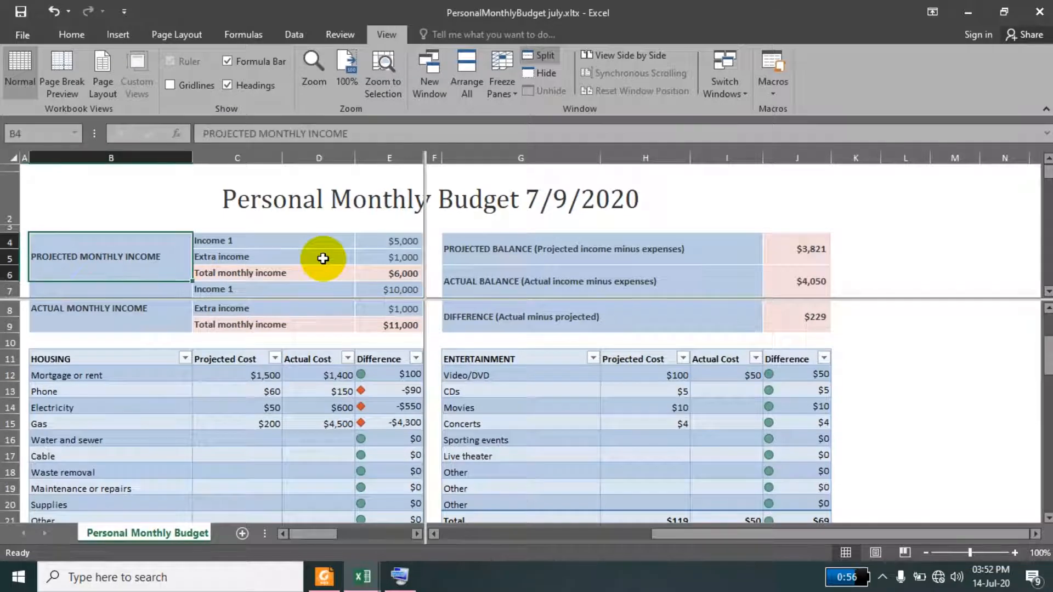
{"action": "key", "text": "Down"}
{"action": "key", "text": "Down"}
{"action": "key", "text": "Down"}
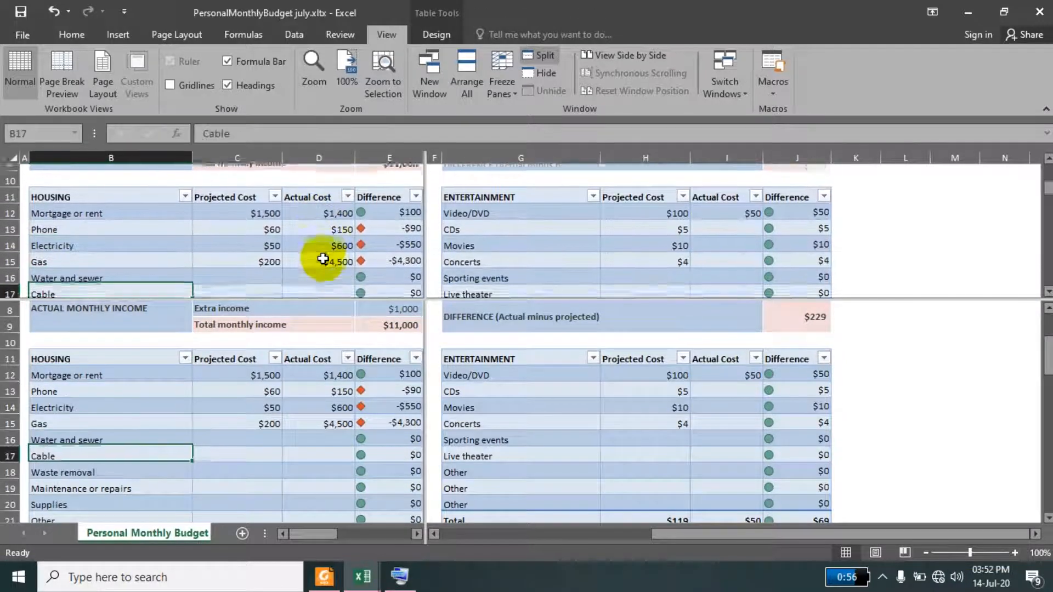
Move the selection down column H to row 33 from the upper-right pane to examine how the split panes scroll vertically
{"action": "left_click", "coordinate": [606, 221]}
{"action": "key", "text": "Down"}
{"action": "key", "text": "Down"}
{"action": "key", "text": "Down"}
{"action": "key", "text": "Down"}
{"action": "key", "text": "Down"}
{"action": "key", "text": "Down"}
{"action": "key", "text": "Down"}
{"action": "key", "text": "Down"}
{"action": "key", "text": "Down"}
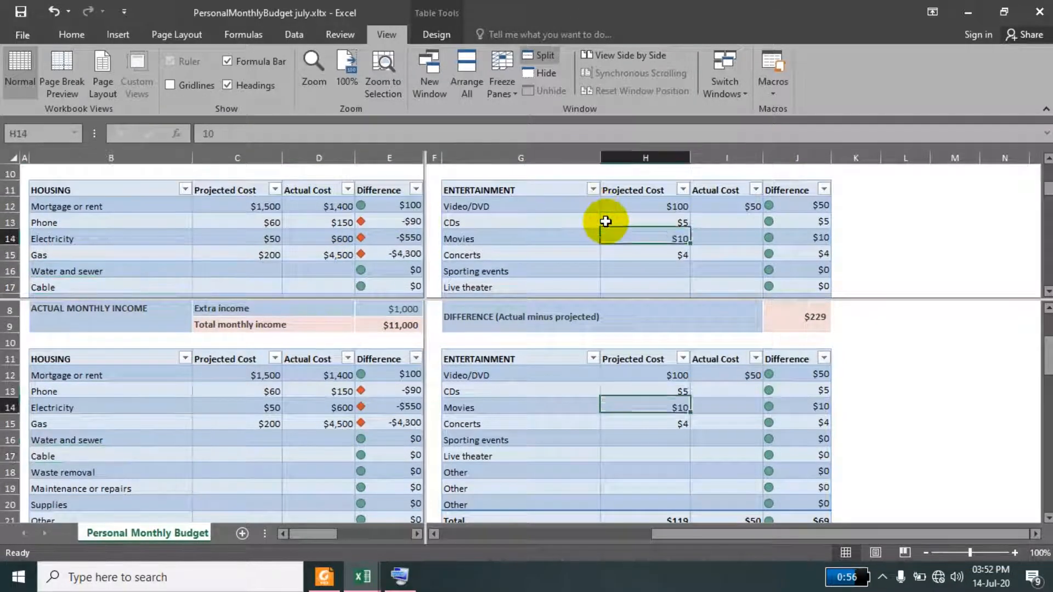
{"action": "key", "text": "Down"}
{"action": "key", "text": "Down"}
{"action": "key", "text": "Down"}
{"action": "key", "text": "Down"}
{"action": "key", "text": "Down"}
{"action": "key", "text": "Down"}
{"action": "key", "text": "Down"}
{"action": "key", "text": "Down"}
{"action": "key", "text": "Down"}
{"action": "key", "text": "Down"}
{"action": "key", "text": "Down"}
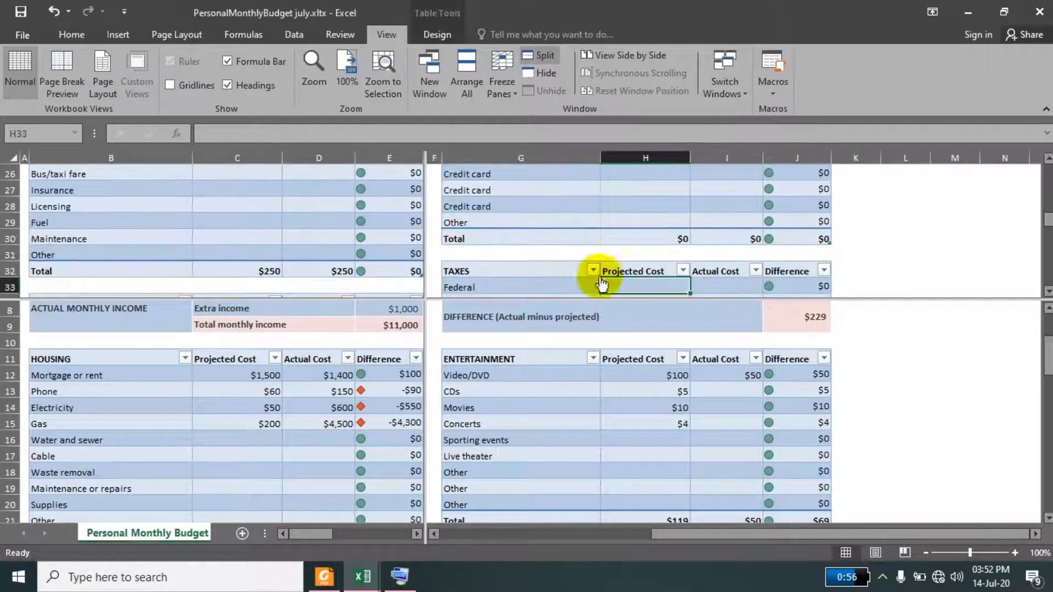
Move the selection along row 8 to column A in the lower-right pane, and select C31 in the pane above to examine sideways scrolling
{"action": "left_click", "coordinate": [593, 340]}
{"action": "key", "text": "Left"}
{"action": "key", "text": "Left"}
{"action": "key", "text": "Left"}
{"action": "key", "text": "Left"}
{"action": "key", "text": "Left"}
{"action": "key", "text": "Left"}
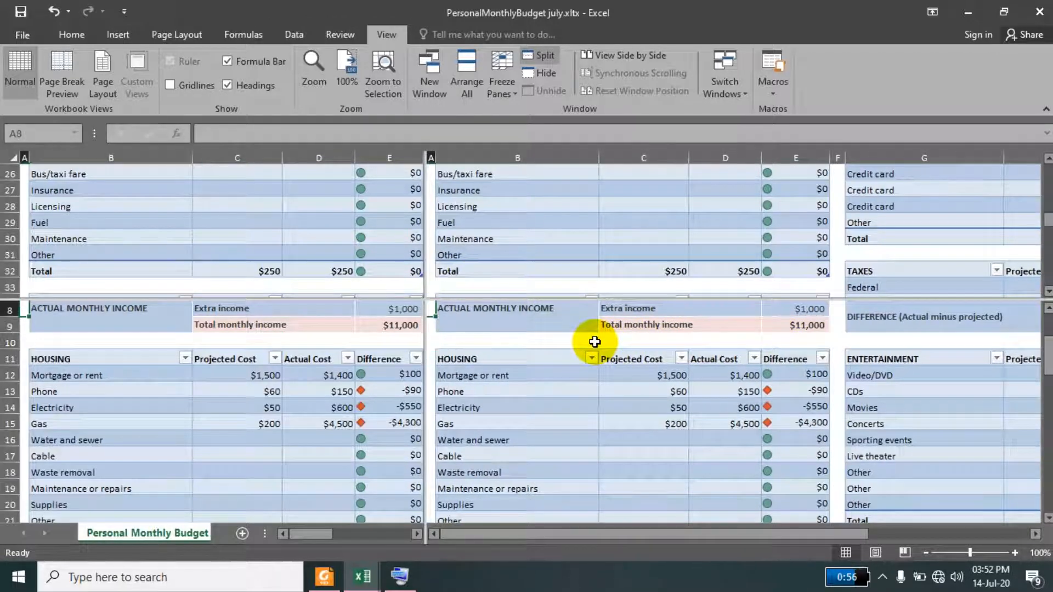
{"action": "left_click", "coordinate": [614, 252]}
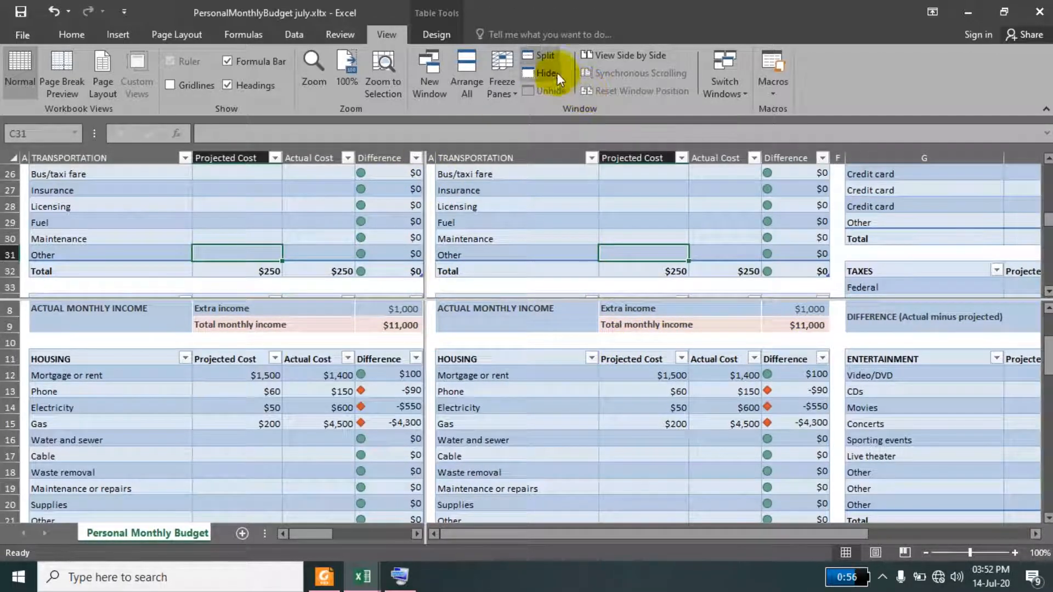
Remove the four-pane split and move the selection up column D to cell D1
{"action": "left_click", "coordinate": [548, 54]}
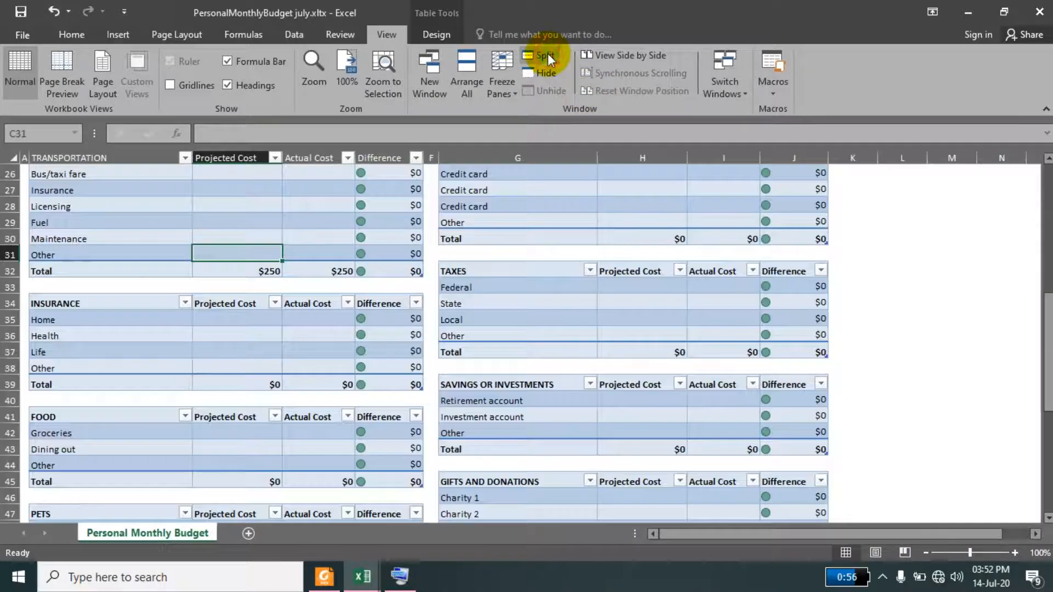
{"action": "left_click", "coordinate": [330, 312]}
{"action": "key", "text": "Up"}
{"action": "key", "text": "Up"}
{"action": "key", "text": "Up"}
{"action": "key", "text": "Up"}
{"action": "key", "text": "Up"}
{"action": "key", "text": "Up"}
{"action": "key", "text": "Up"}
{"action": "key", "text": "Up"}
{"action": "key", "text": "Up"}
{"action": "key", "text": "Up"}
{"action": "key", "text": "Up"}
{"action": "key", "text": "Up"}
{"action": "key", "text": "Up"}
{"action": "key", "text": "Up"}
{"action": "key", "text": "Up"}
{"action": "key", "text": "Up"}
{"action": "key", "text": "Up"}
{"action": "key", "text": "Up"}
{"action": "key", "text": "Up"}
{"action": "key", "text": "Up"}
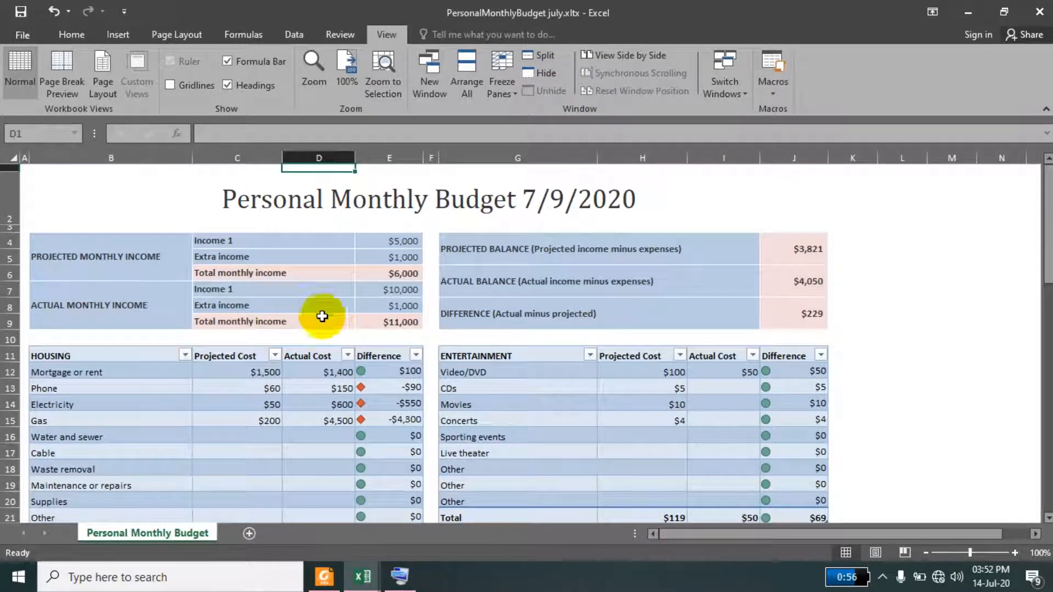
Split the budget sheet vertically at cell G1 and select a cell in each of the two side-by-side panes
{"action": "left_click", "coordinate": [50, 172]}
{"action": "left_click", "coordinate": [50, 166]}
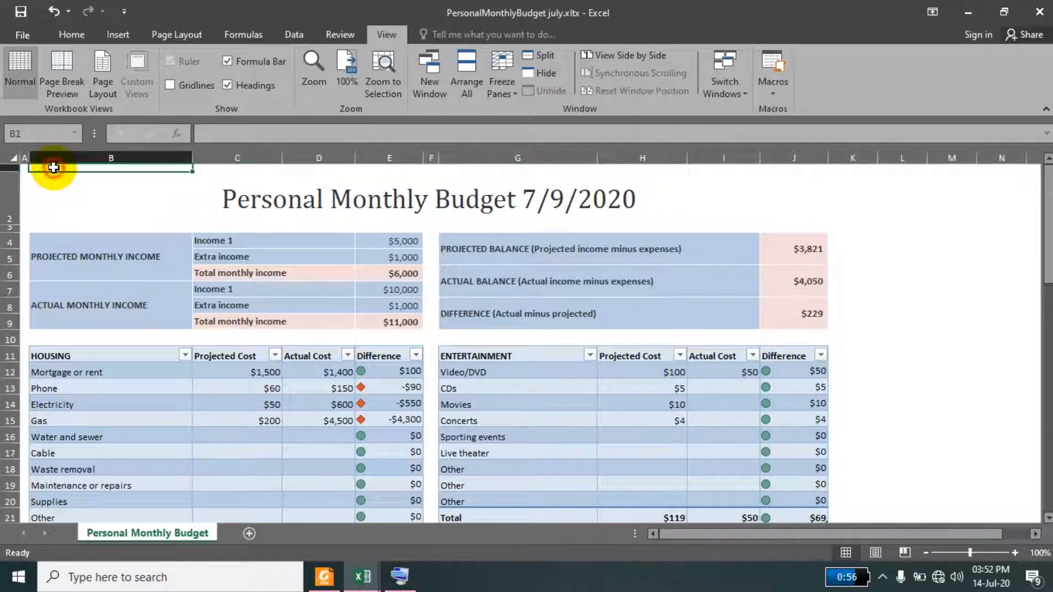
{"action": "left_click", "coordinate": [450, 169]}
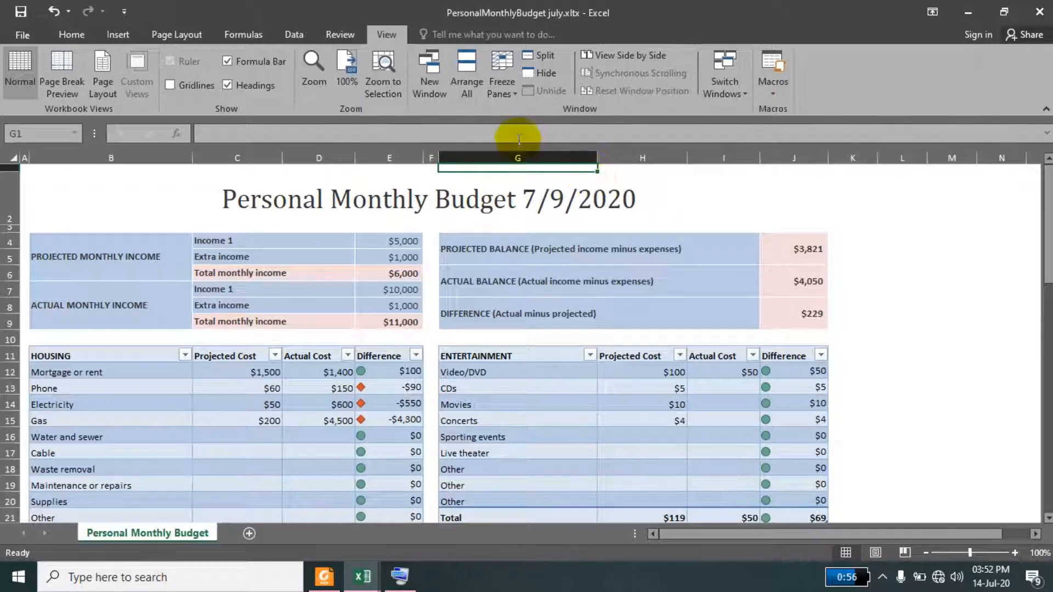
{"action": "left_click", "coordinate": [541, 57]}
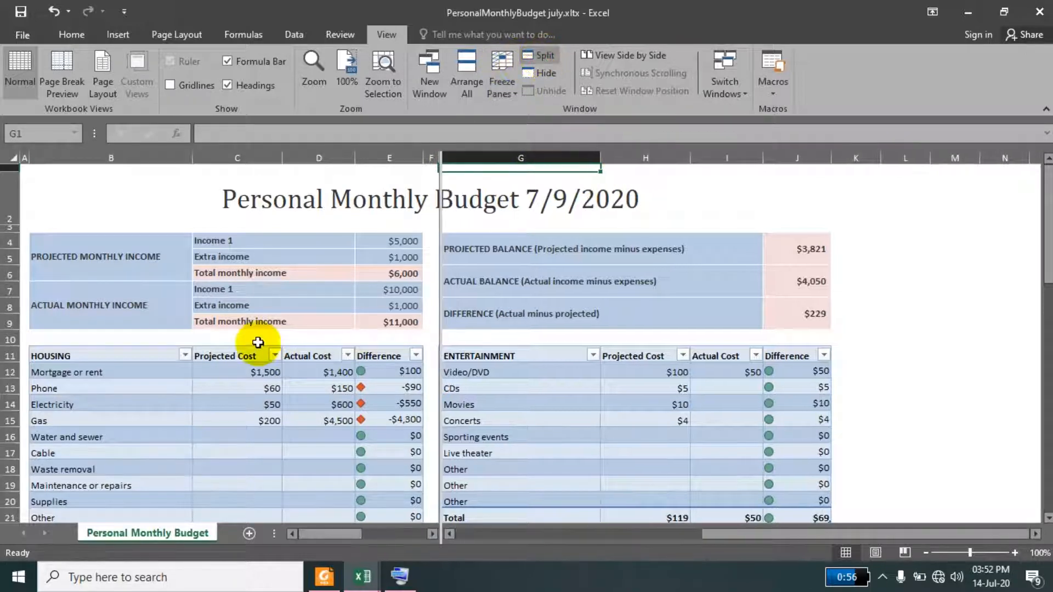
{"action": "left_click", "coordinate": [332, 317]}
{"action": "left_click", "coordinate": [569, 299]}
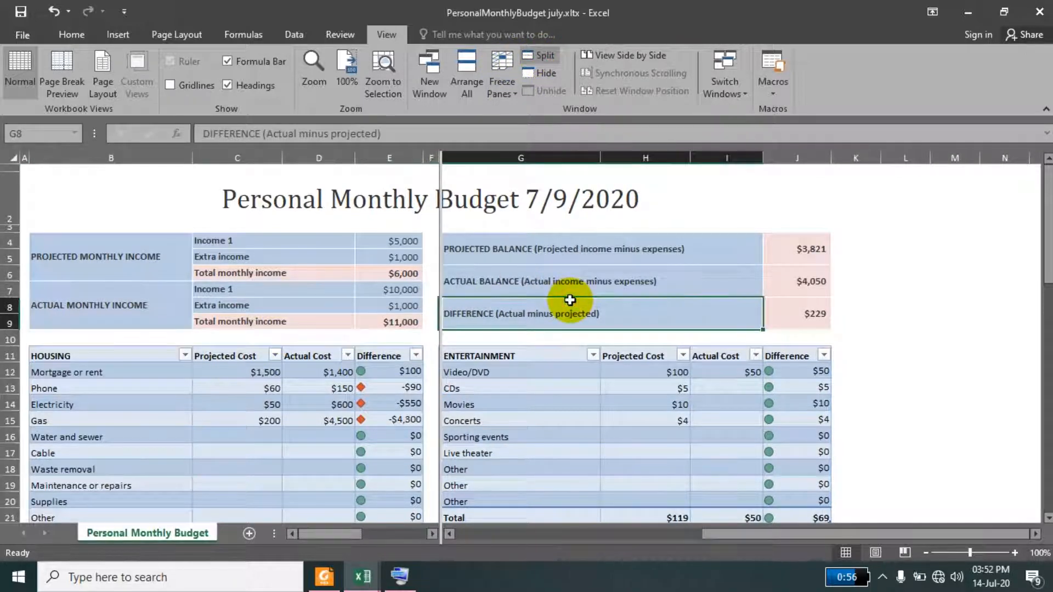
Return the side-by-side pane to column A, and hide and unhide the PersonalMonthlyBudget july.xltx workbook
{"action": "key", "text": "Home"}
{"action": "left_click", "coordinate": [571, 300]}
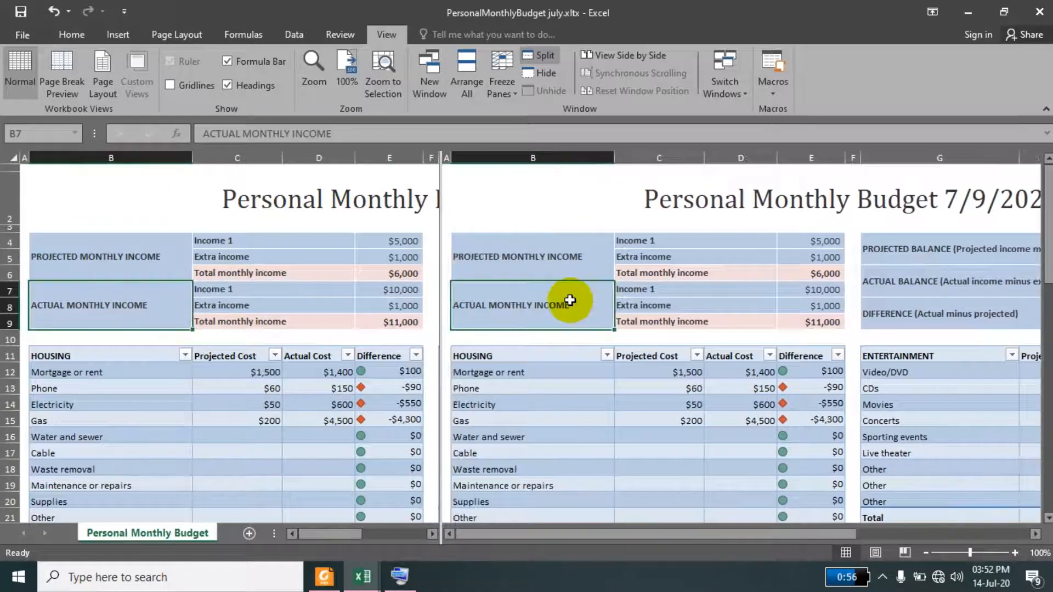
{"action": "left_click", "coordinate": [541, 71]}
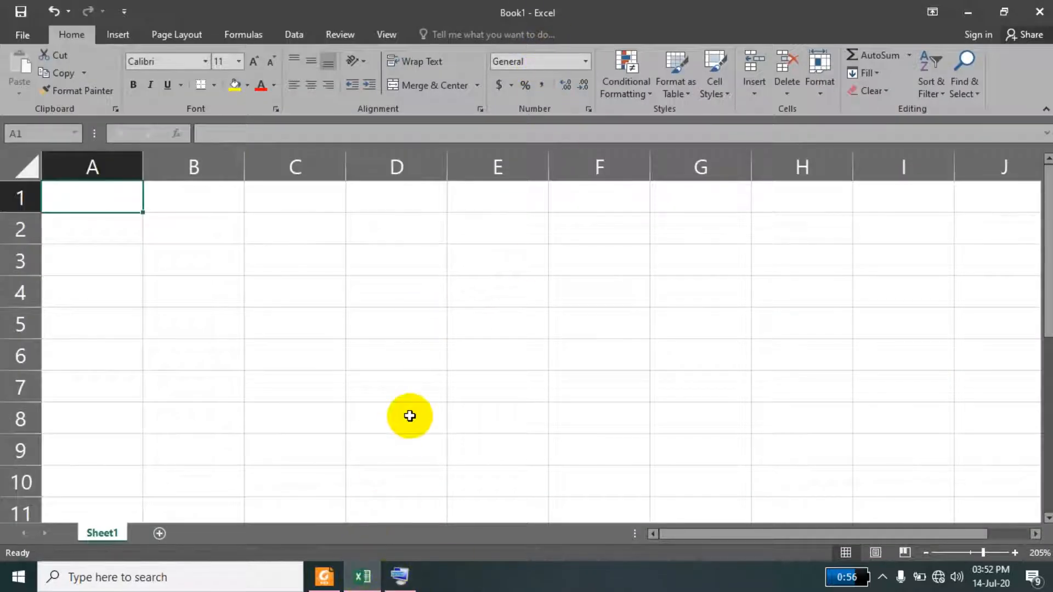
{"action": "left_click", "coordinate": [387, 35]}
{"action": "left_click", "coordinate": [545, 91]}
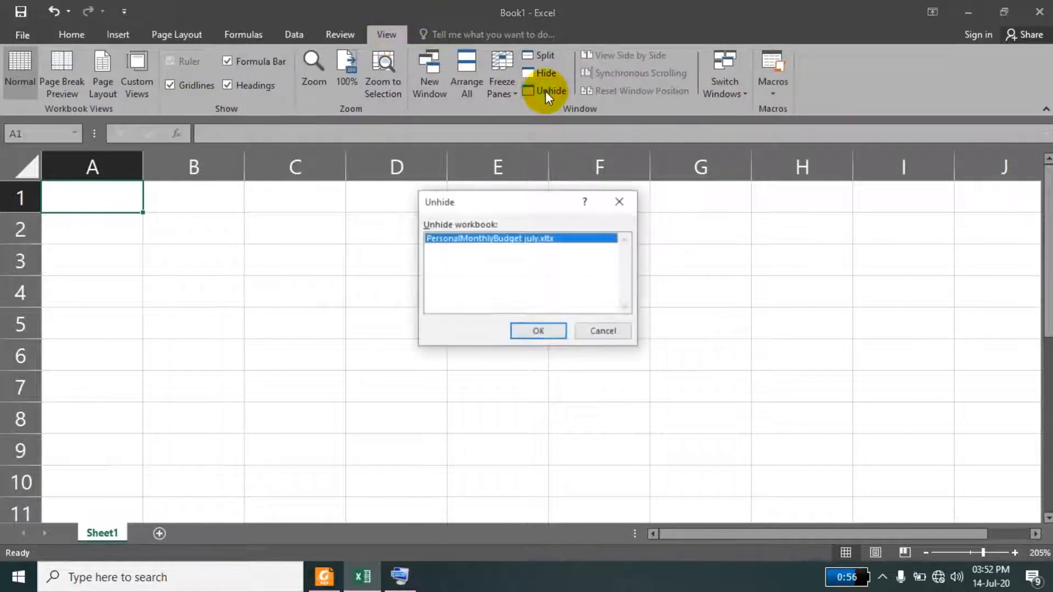
{"action": "left_click", "coordinate": [538, 332]}
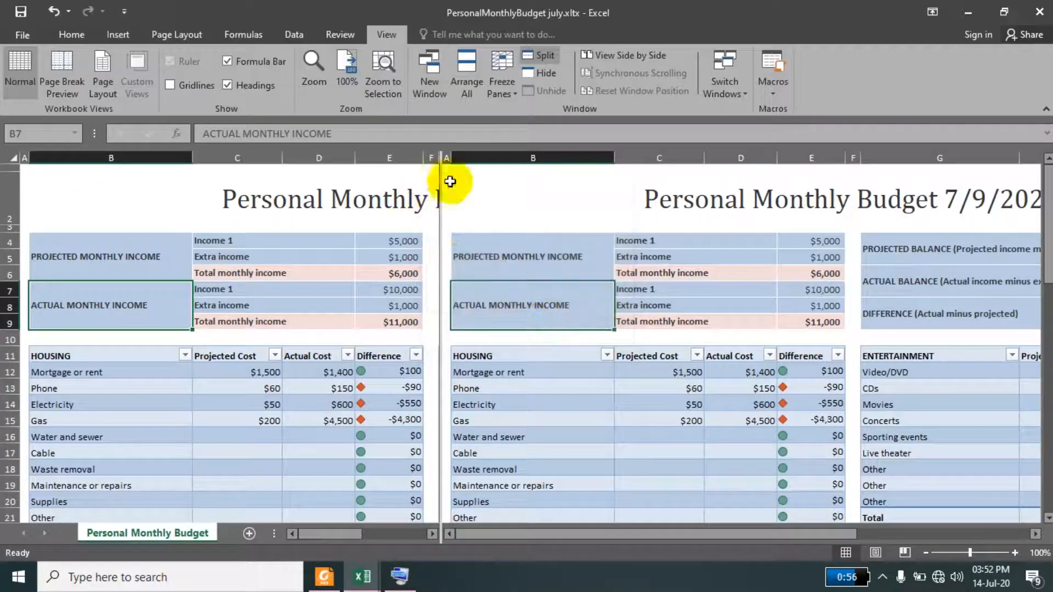
Replace the vertical split with a horizontal split of the budget sheet at cell A10
{"action": "left_click", "coordinate": [539, 56]}
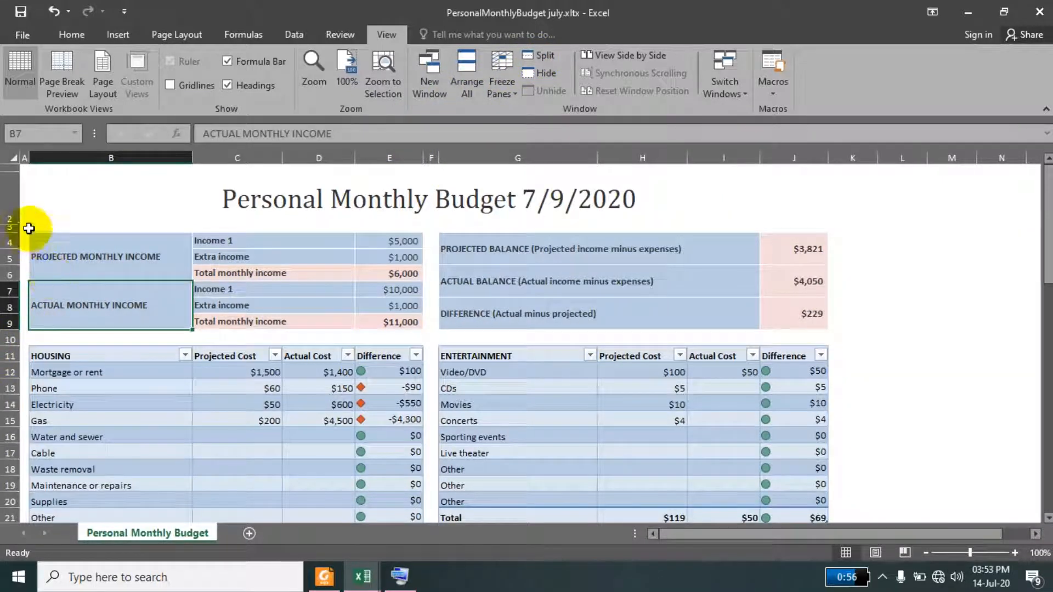
{"action": "left_click", "coordinate": [27, 342]}
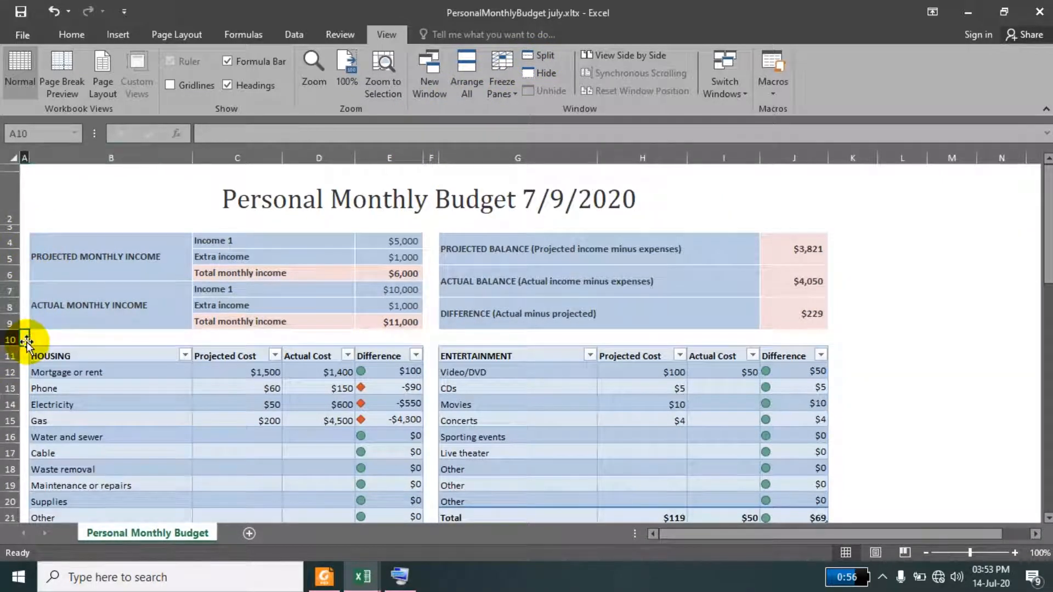
{"action": "left_click", "coordinate": [550, 57]}
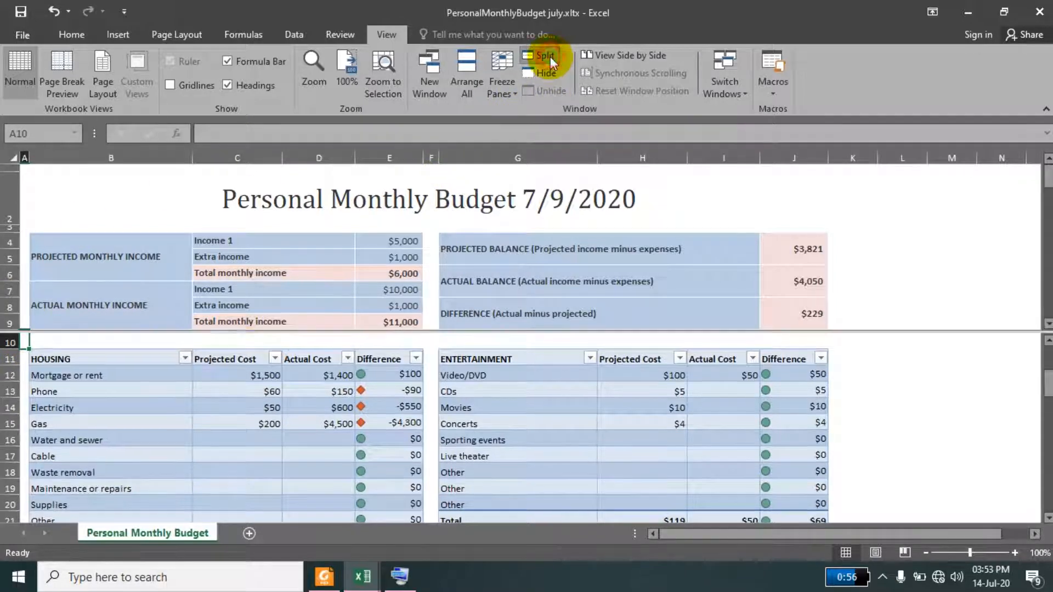
Select income cells in the upper pane and move the selection up from D12 in the lower pane to examine scrolling between the panes
{"action": "left_click", "coordinate": [278, 272]}
{"action": "left_click", "coordinate": [301, 305]}
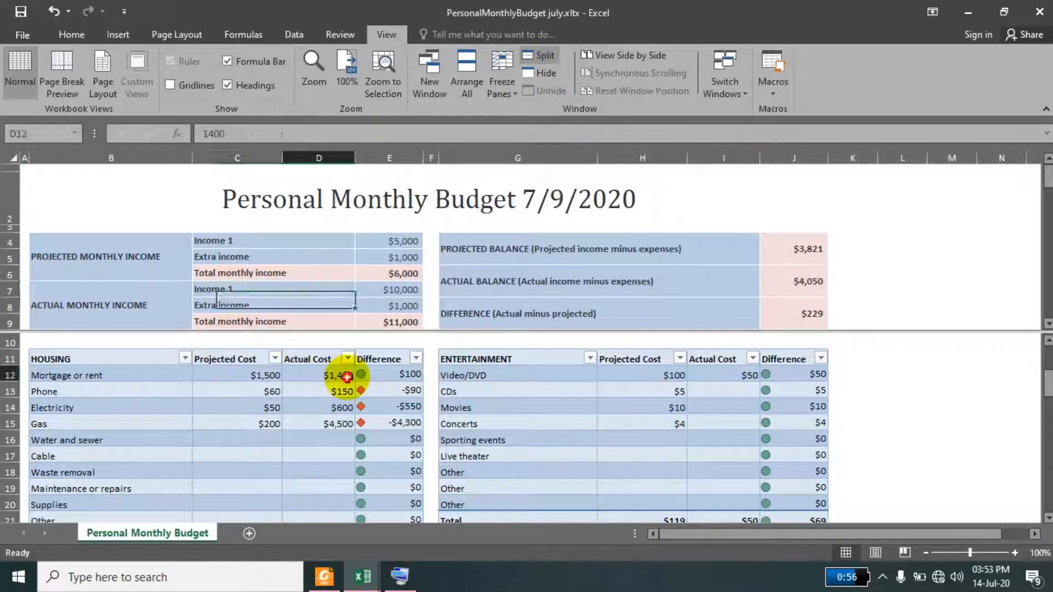
{"action": "scroll", "coordinate": [348, 371], "scroll_direction": "up", "scroll_amount": 1}
{"action": "key", "text": "Up"}
{"action": "key", "text": "Up"}
{"action": "key", "text": "Up"}
{"action": "key", "text": "Up"}
{"action": "key", "text": "Up"}
{"action": "key", "text": "Up"}
{"action": "key", "text": "Up"}
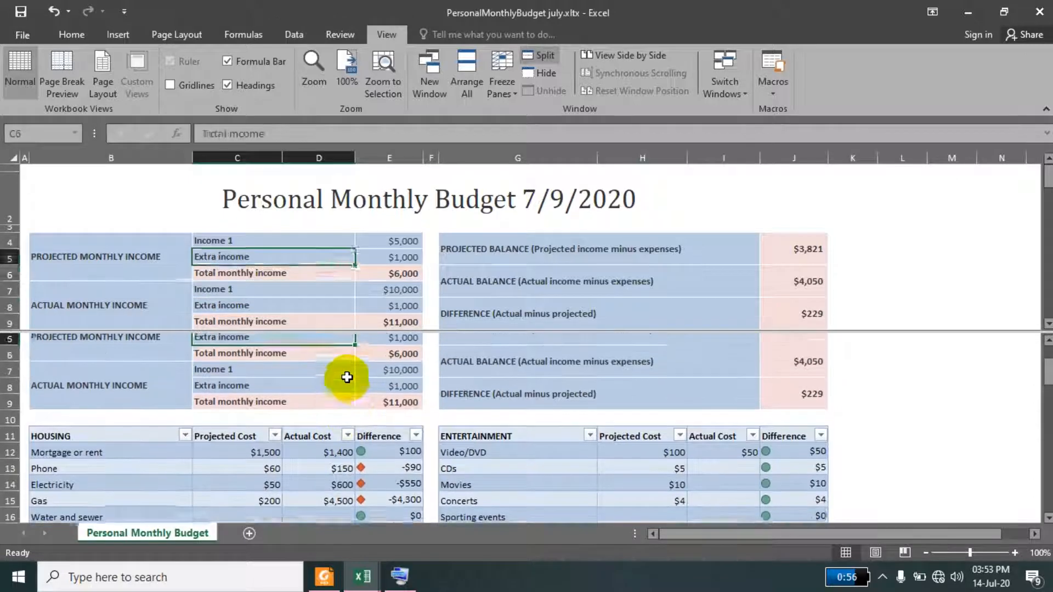
Select the ACTUAL BALANCE cell in the upper pane and remove the horizontal split
{"action": "left_click", "coordinate": [476, 271]}
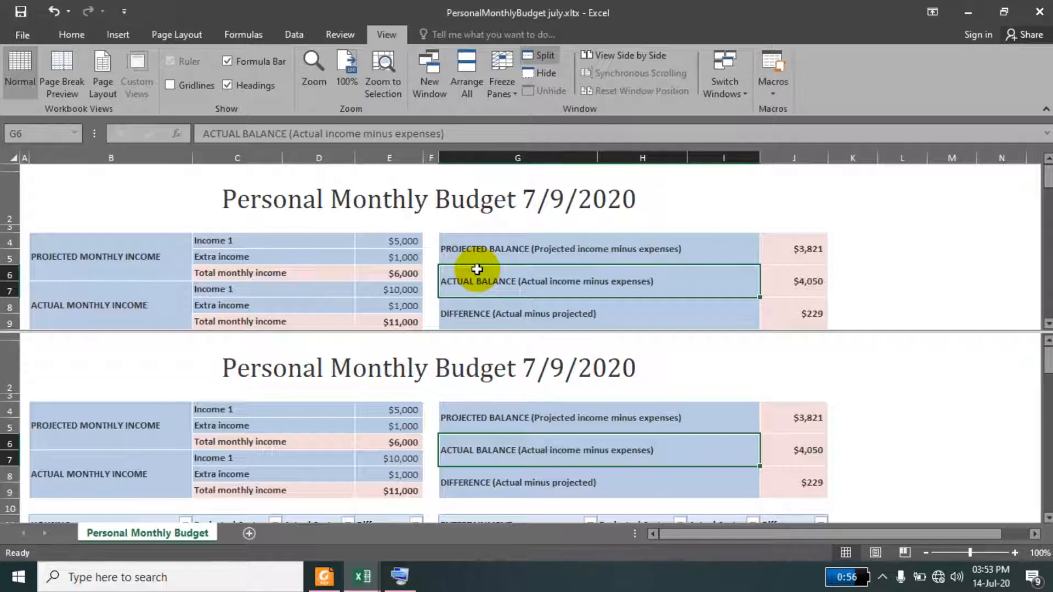
{"action": "left_click", "coordinate": [541, 55]}
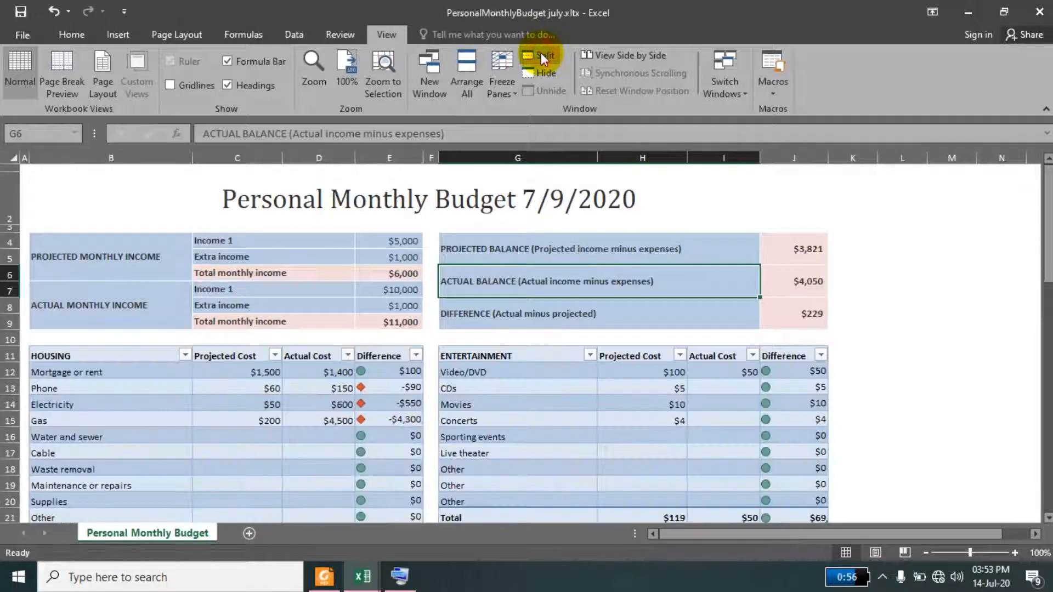
Switch to the Foxit Reader textbook to read from Freeze panes through Hide worksheets and workbooks to Custom views, and return to the Excel budget workbook
{"action": "left_click", "coordinate": [324, 576]}
{"action": "scroll", "coordinate": [465, 385], "scroll_direction": "down", "scroll_amount": 15}
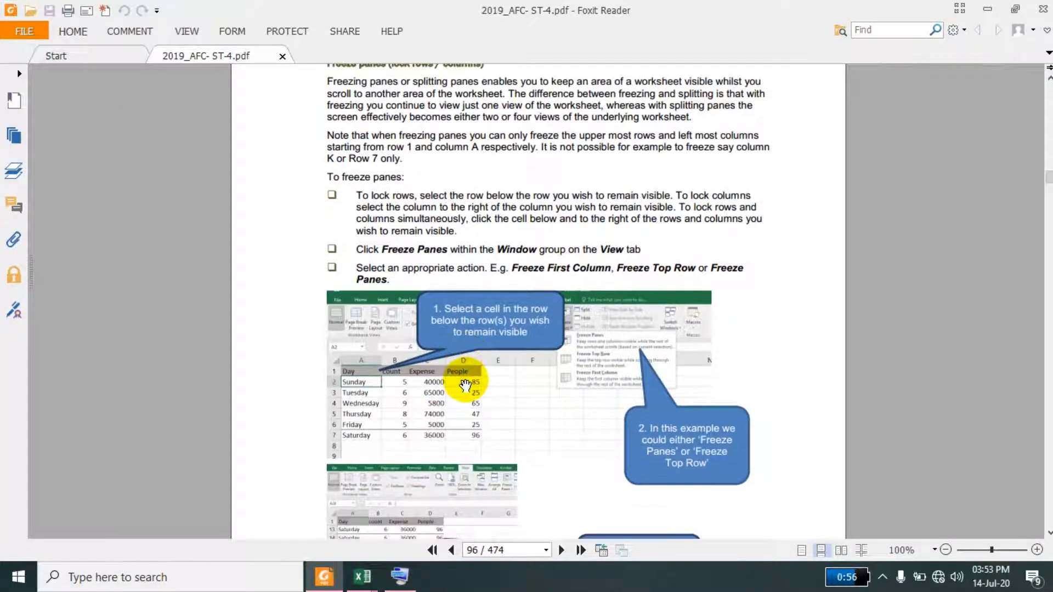
{"action": "scroll", "coordinate": [466, 386], "scroll_direction": "down", "scroll_amount": 15}
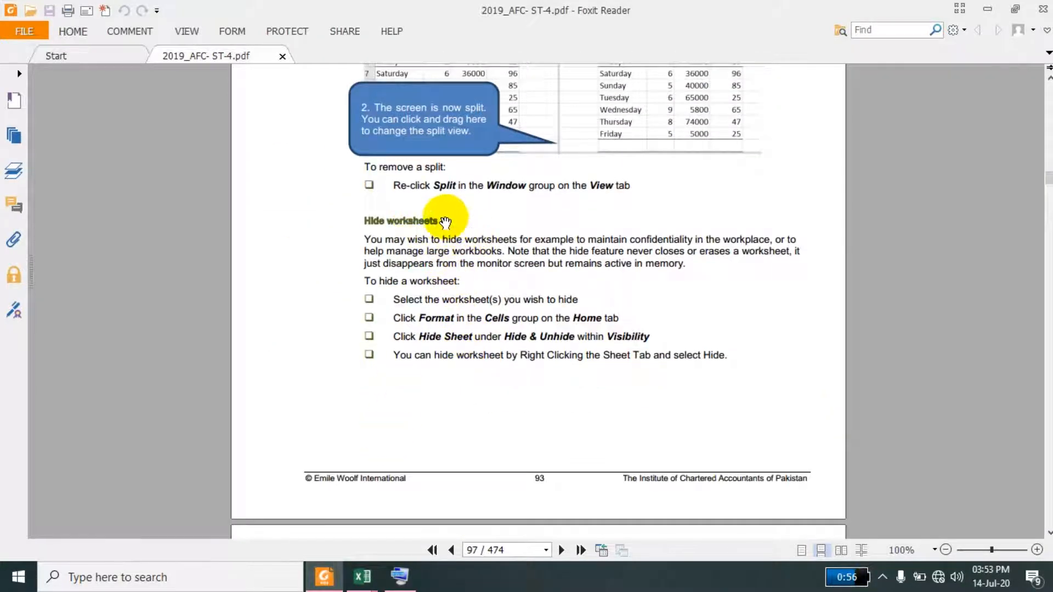
{"action": "scroll", "coordinate": [451, 346], "scroll_direction": "down", "scroll_amount": 8}
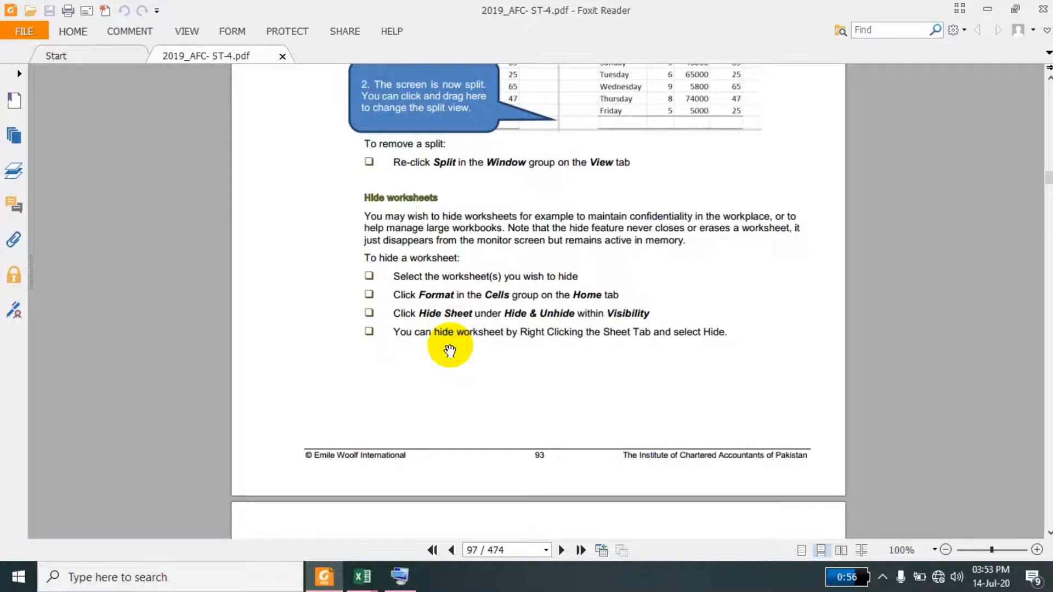
{"action": "scroll", "coordinate": [450, 350], "scroll_direction": "down", "scroll_amount": 5}
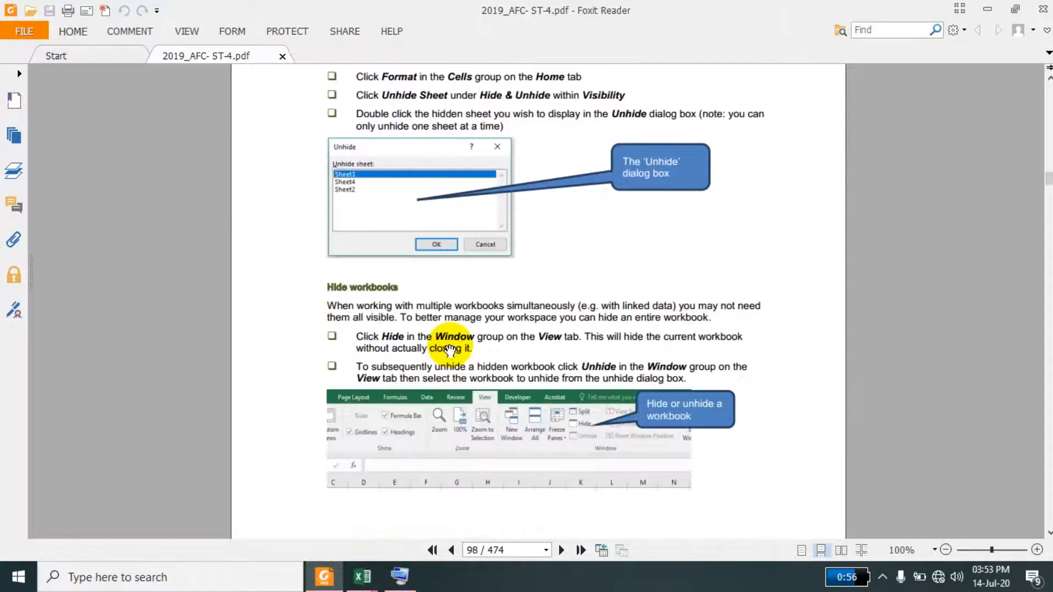
{"action": "scroll", "coordinate": [450, 347], "scroll_direction": "down", "scroll_amount": 7}
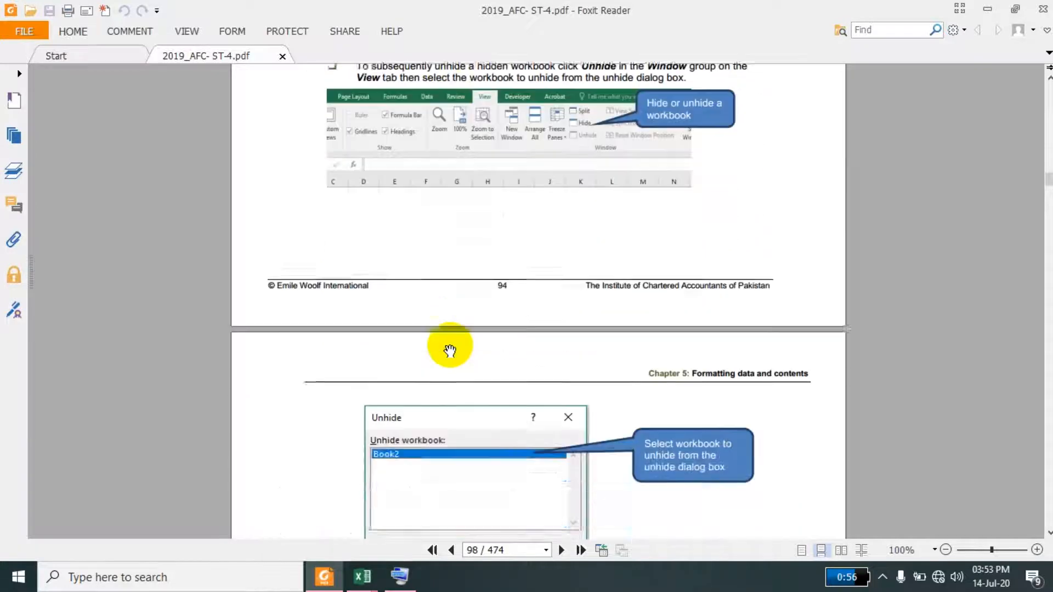
{"action": "scroll", "coordinate": [450, 350], "scroll_direction": "down", "scroll_amount": 4}
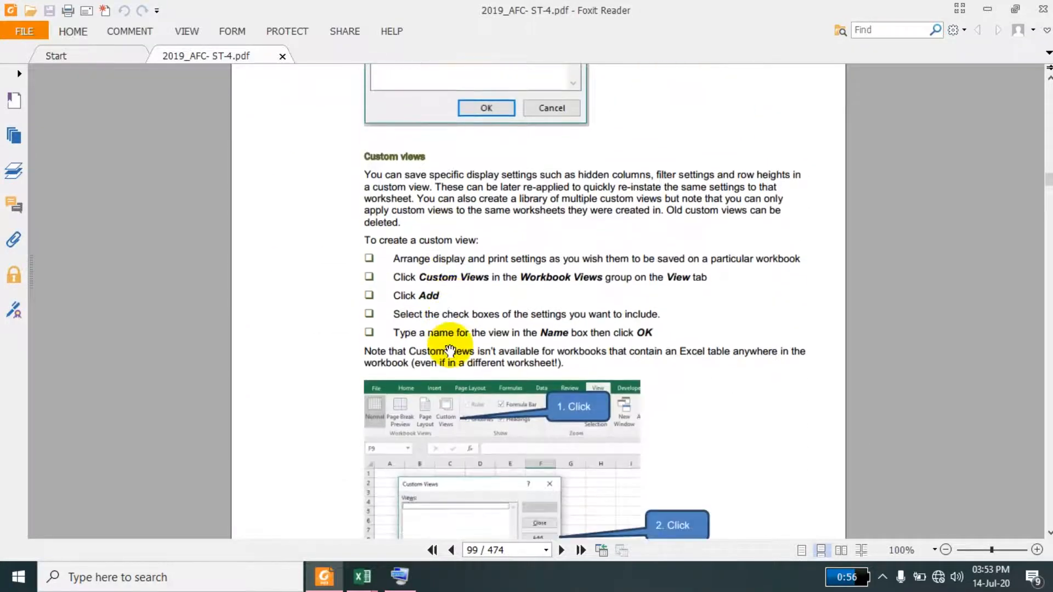
{"action": "mouse_move", "coordinate": [363, 586]}
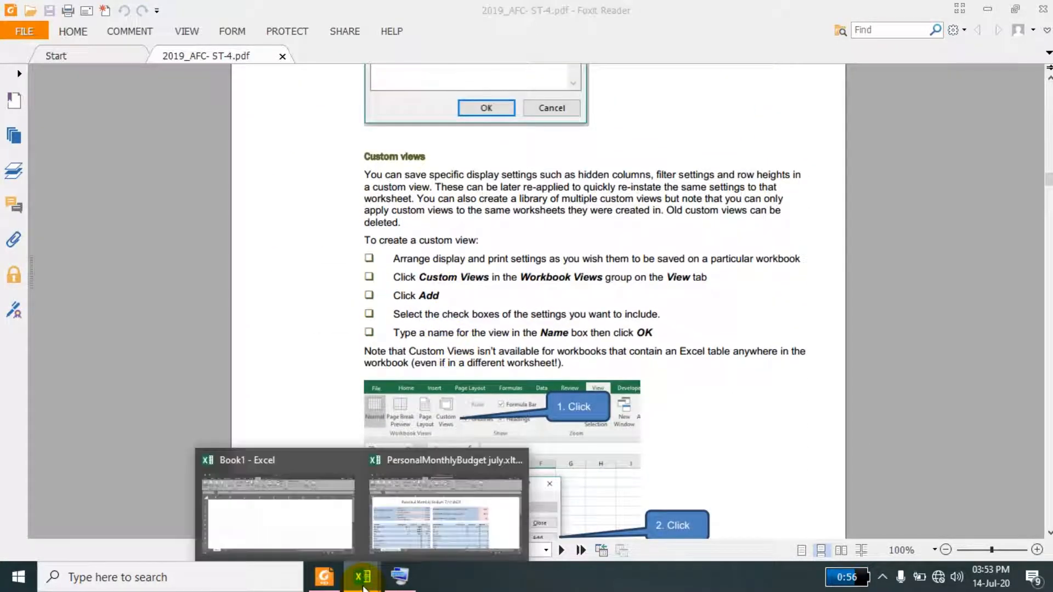
{"action": "left_click", "coordinate": [446, 489]}
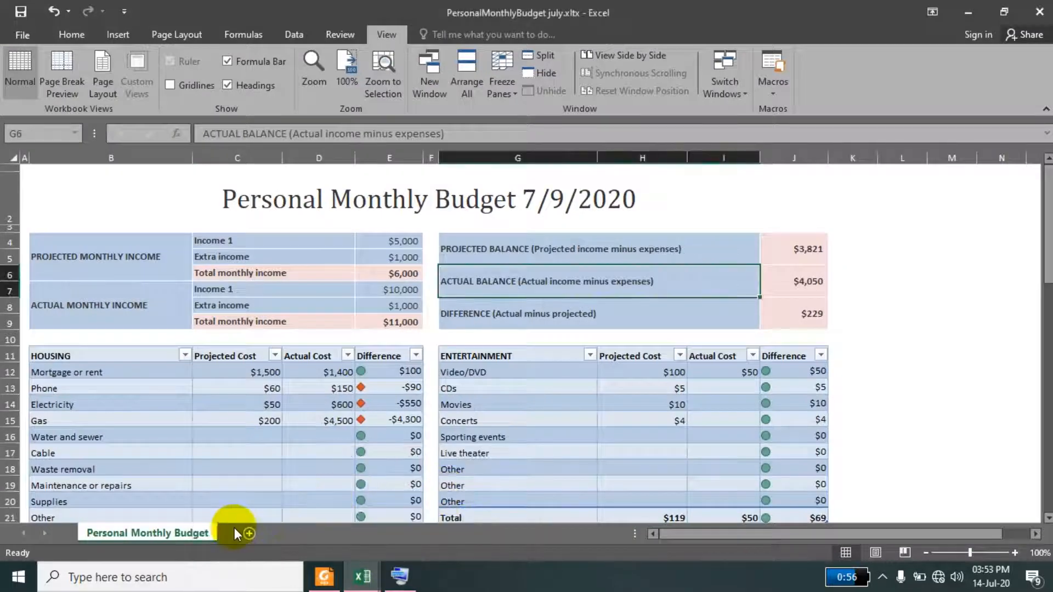
Add two blank worksheets to the budget workbook and delete both of them
{"action": "left_click", "coordinate": [248, 533]}
{"action": "left_click", "coordinate": [296, 535]}
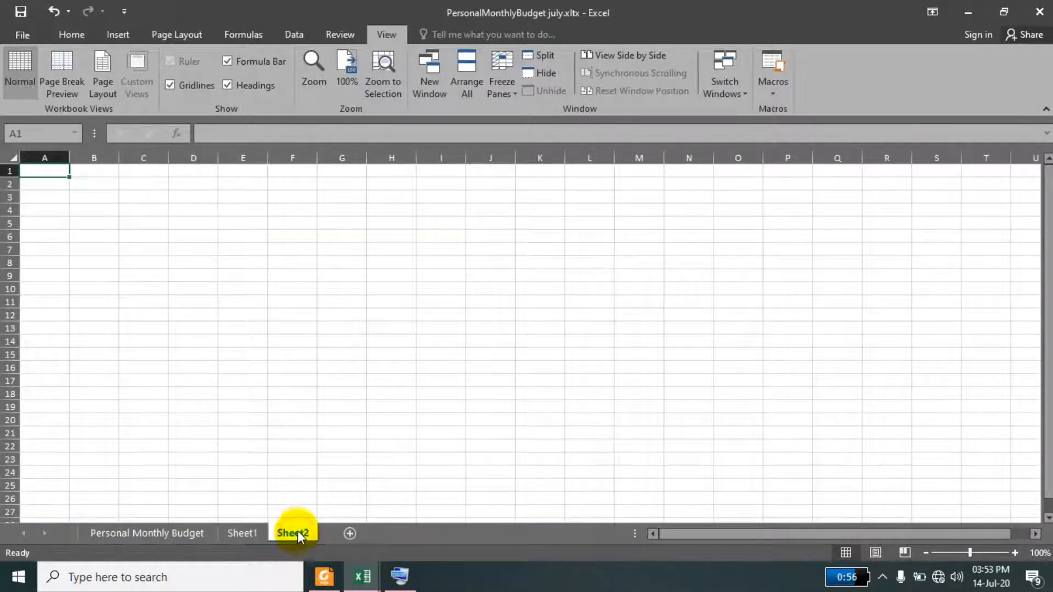
{"action": "right_click", "coordinate": [294, 531]}
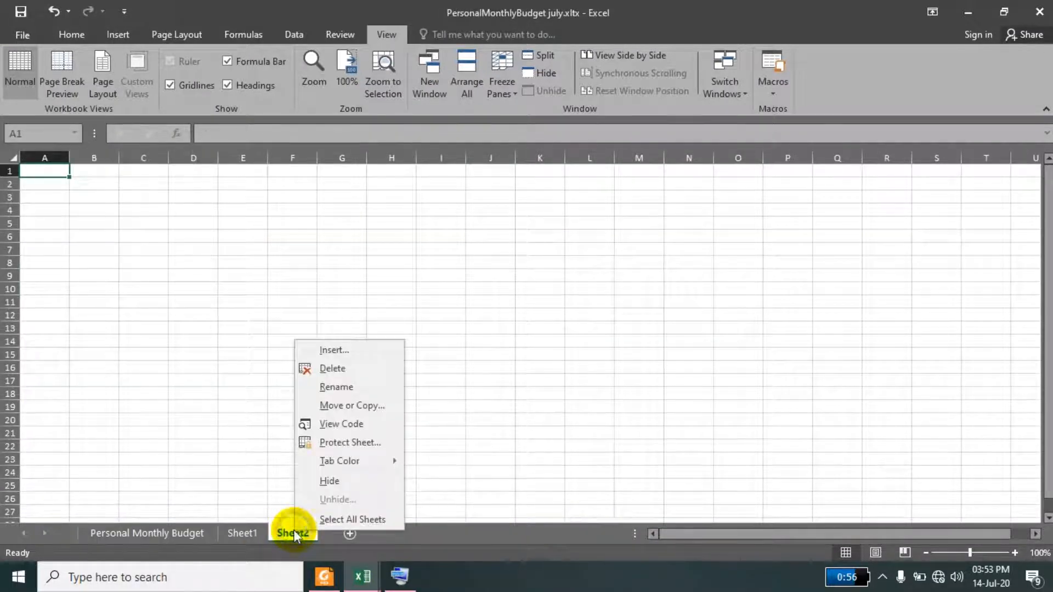
{"action": "left_click", "coordinate": [336, 368]}
{"action": "right_click", "coordinate": [241, 533]}
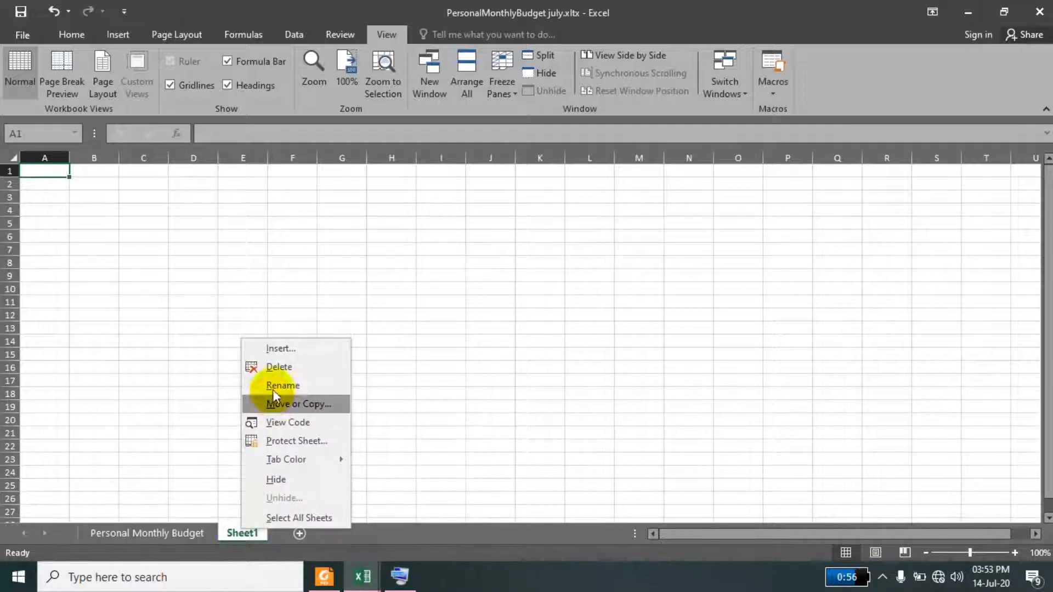
{"action": "left_click", "coordinate": [278, 366]}
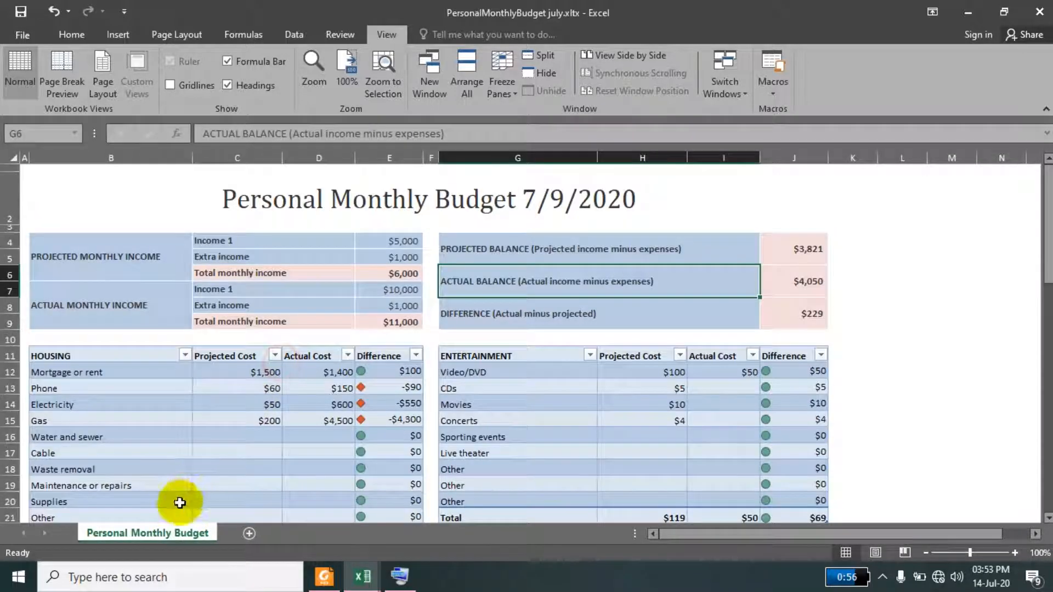
Try to hide the Personal Monthly Budget sheet while it is the workbook's only worksheet
{"action": "right_click", "coordinate": [164, 535]}
{"action": "left_click", "coordinate": [199, 486]}
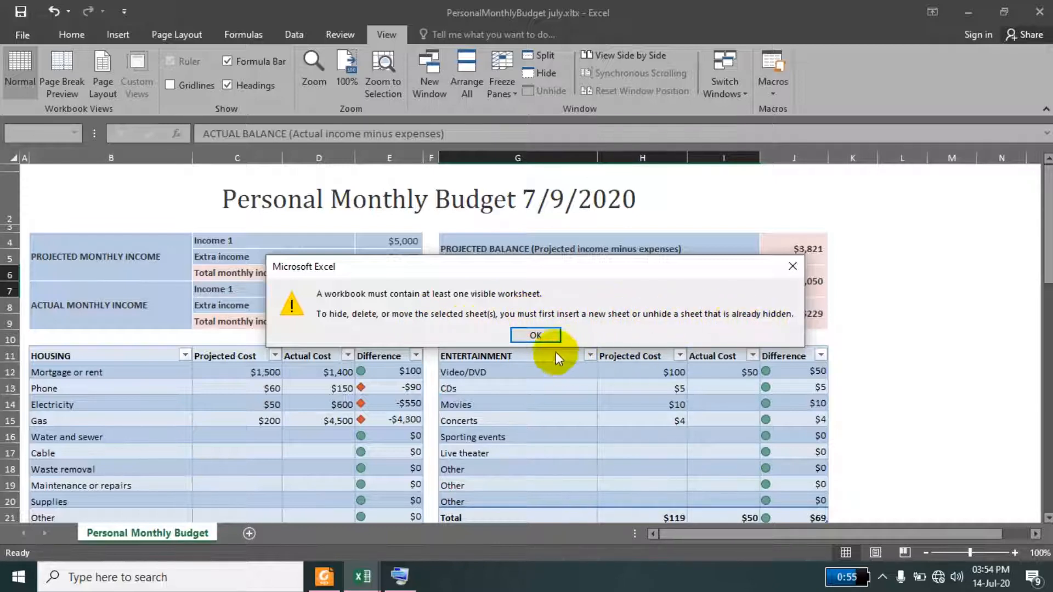
{"action": "left_click", "coordinate": [541, 336]}
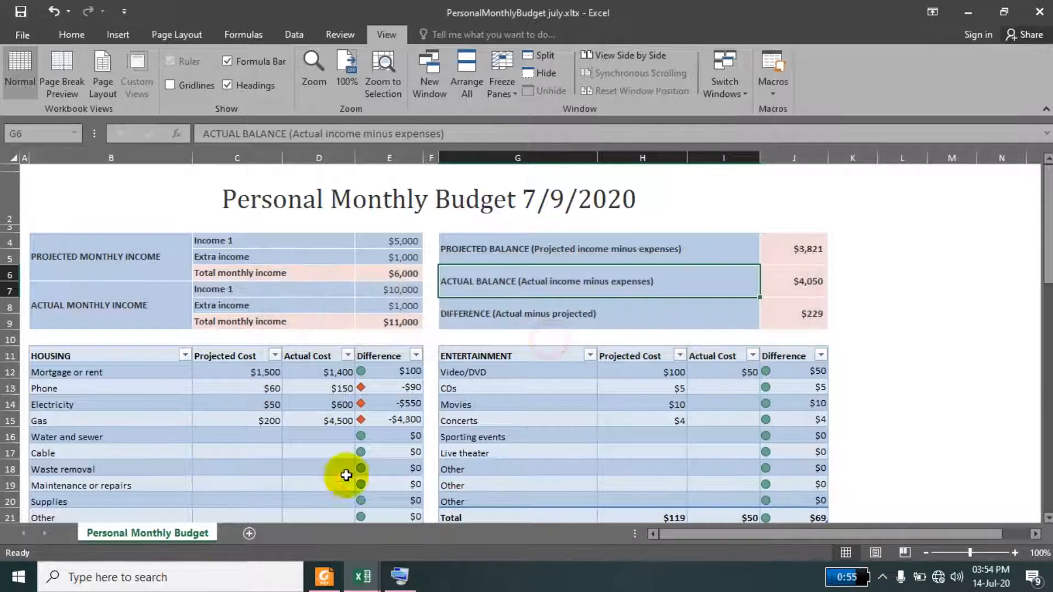
Add a blank worksheet and hide the Personal Monthly Budget sheet
{"action": "left_click", "coordinate": [246, 534]}
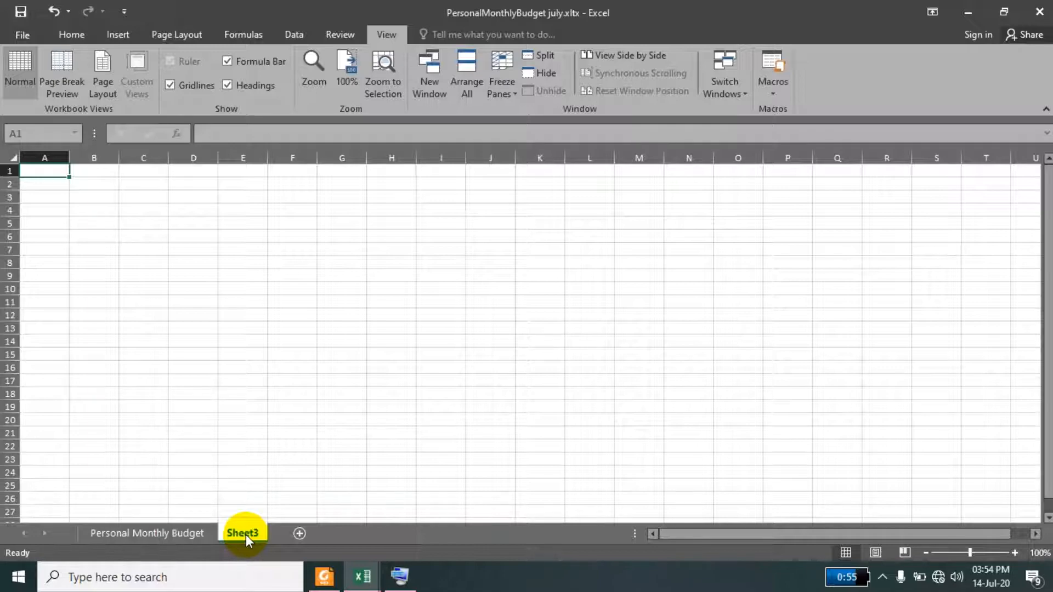
{"action": "left_click", "coordinate": [149, 532]}
{"action": "right_click", "coordinate": [149, 532]}
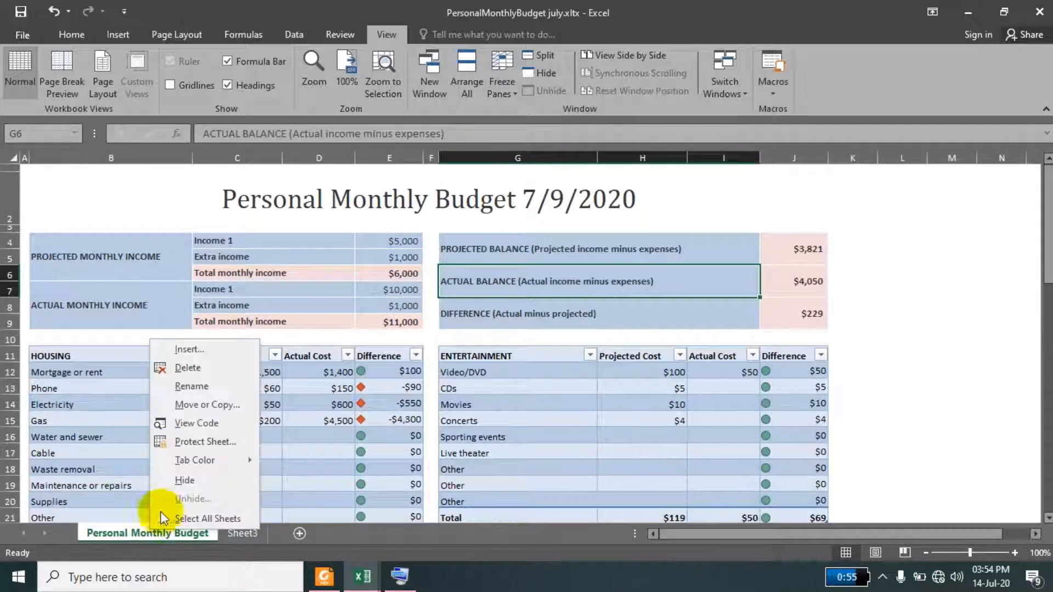
{"action": "left_click", "coordinate": [195, 476]}
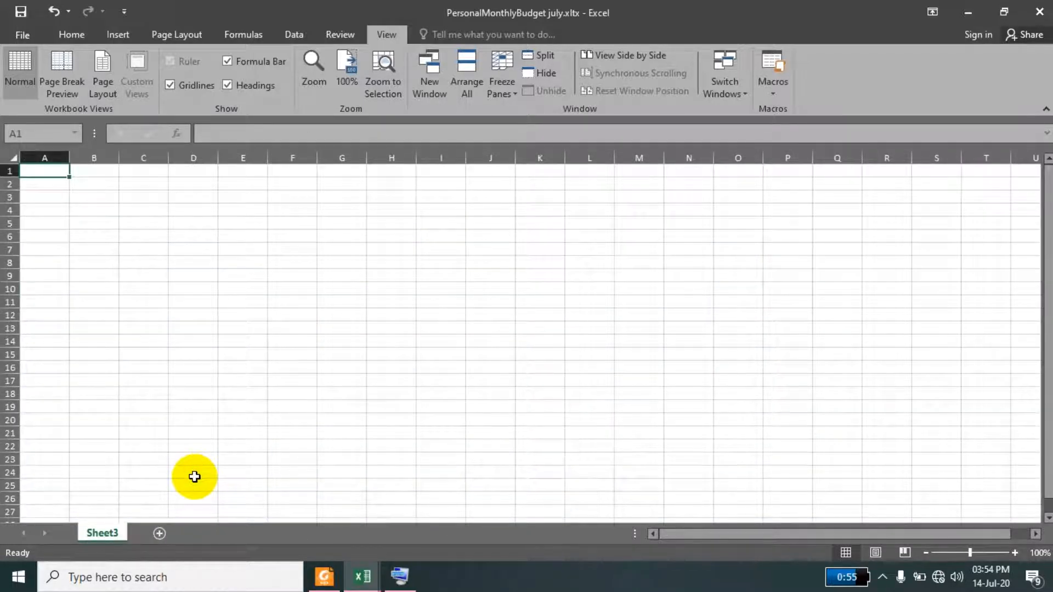
Unhide the Personal Monthly Budget sheet
{"action": "right_click", "coordinate": [108, 533]}
{"action": "left_click", "coordinate": [127, 503]}
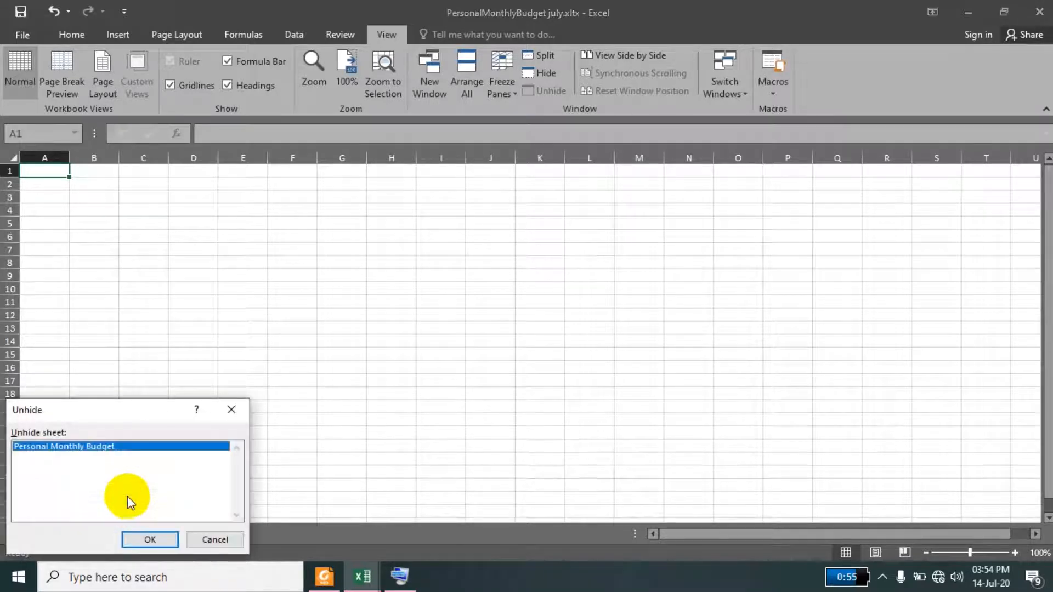
{"action": "left_click", "coordinate": [147, 540]}
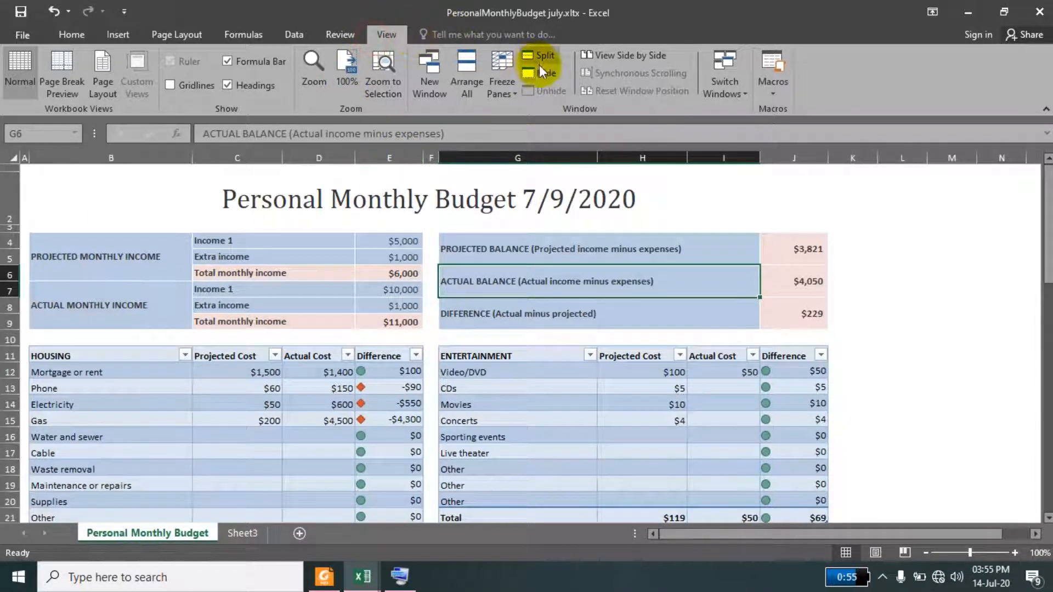
Hide the entire PersonalMonthlyBudget july.xltx workbook and unhide it from the Book1 window
{"action": "key", "text": "alt+Tab"}
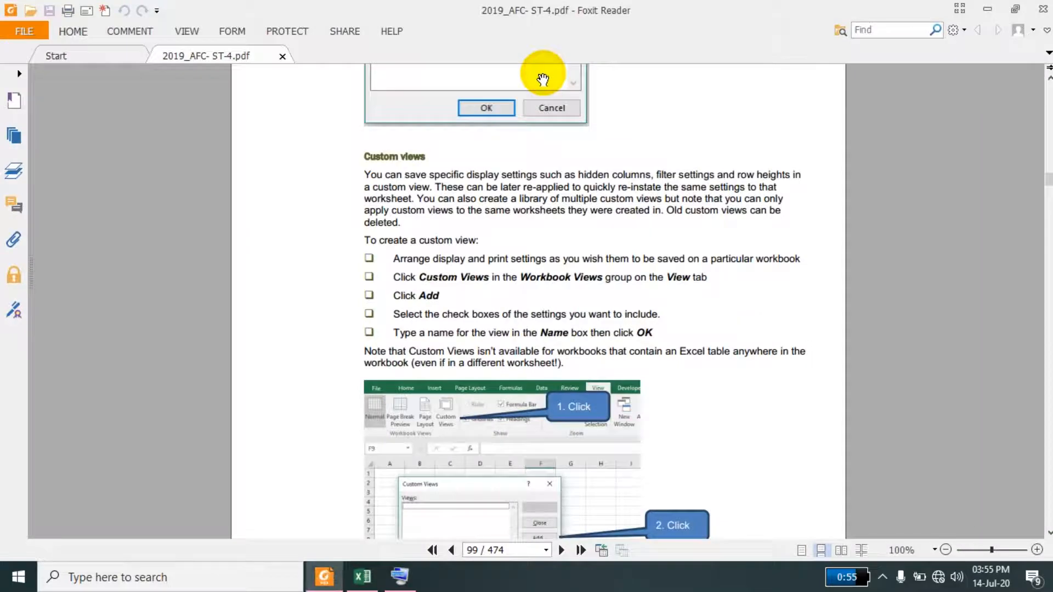
{"action": "left_click", "coordinate": [362, 576]}
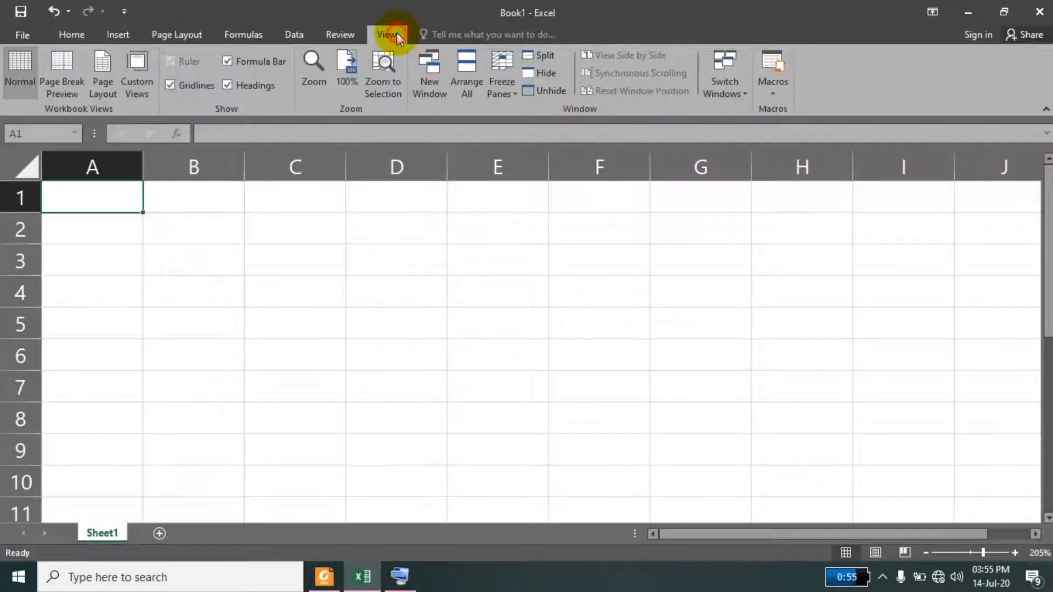
{"action": "left_click", "coordinate": [543, 86]}
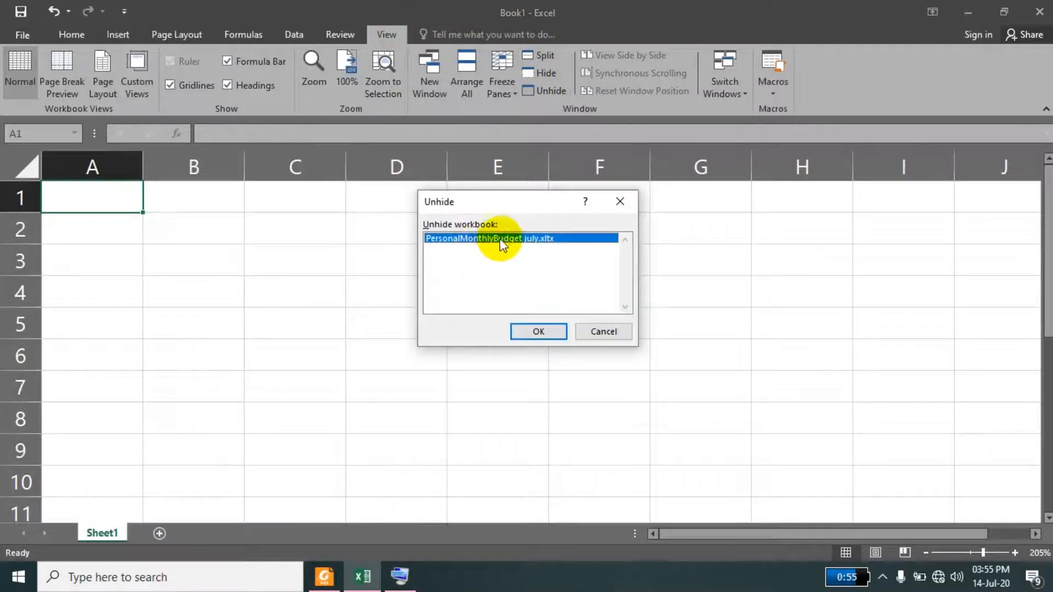
{"action": "left_click", "coordinate": [536, 335]}
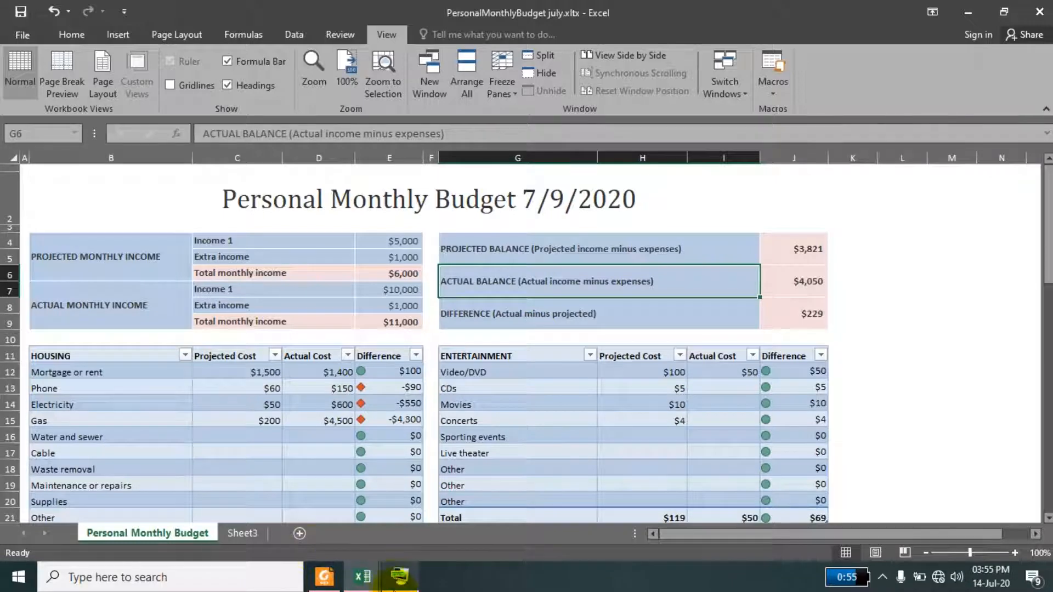
Select the Movies row, cells G14 to J14, in the Entertainment table
{"action": "left_click", "coordinate": [443, 410]}
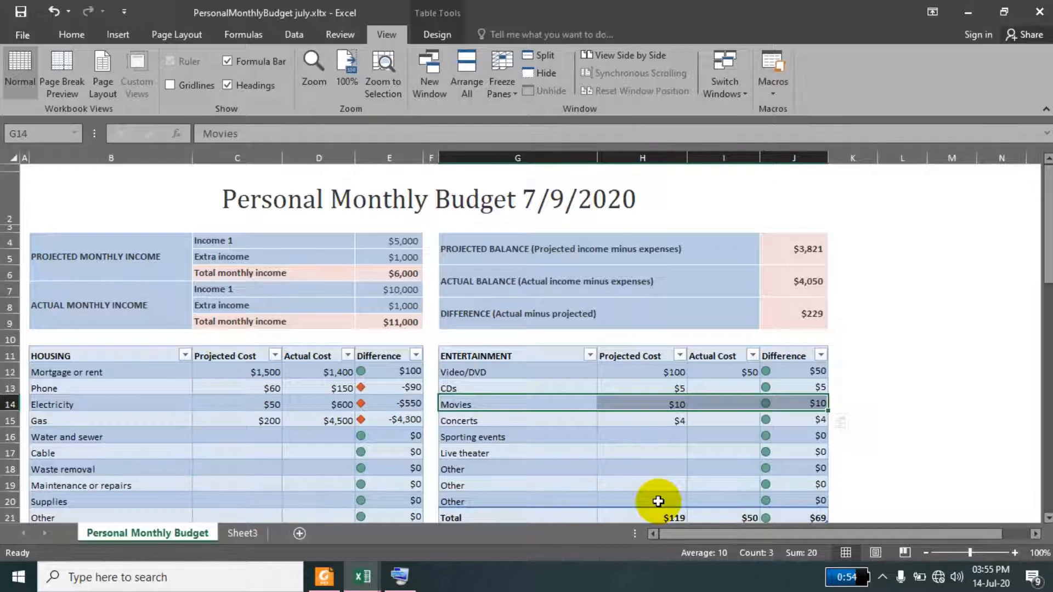
Zoom in on the Entertainment table and show the budget sheet in Page Layout view
{"action": "scroll", "coordinate": [411, 306], "scroll_direction": "up", "scroll_amount": 5, "text": "ctrl"}
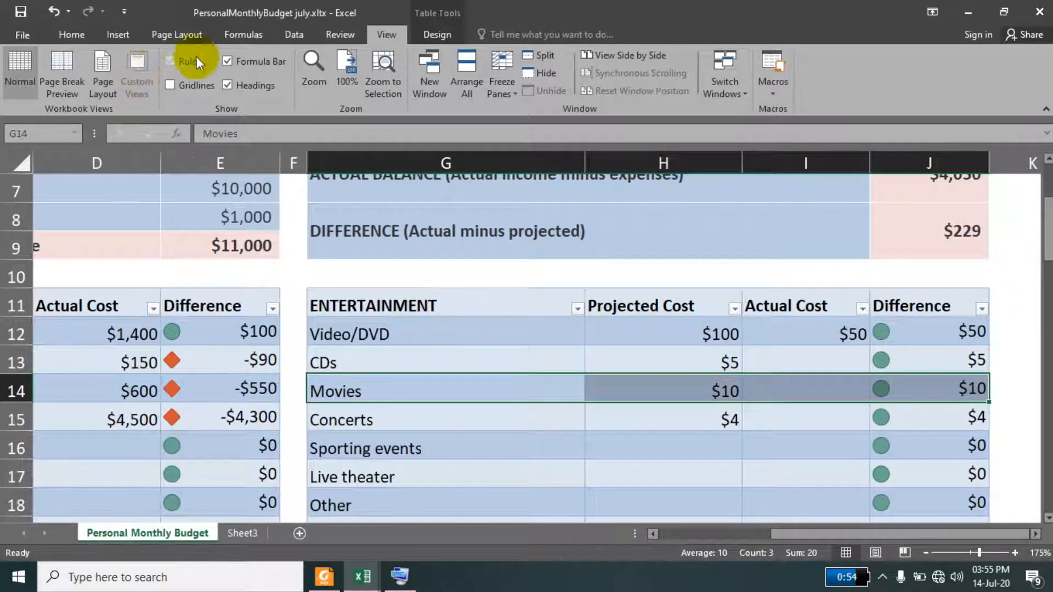
{"action": "left_click", "coordinate": [510, 230]}
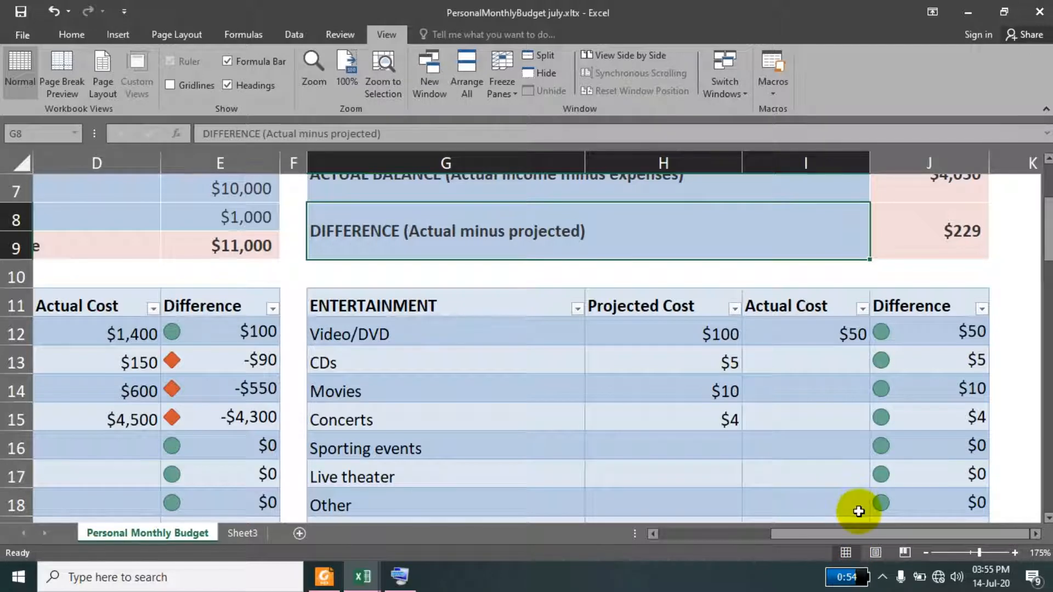
{"action": "left_click", "coordinate": [877, 559]}
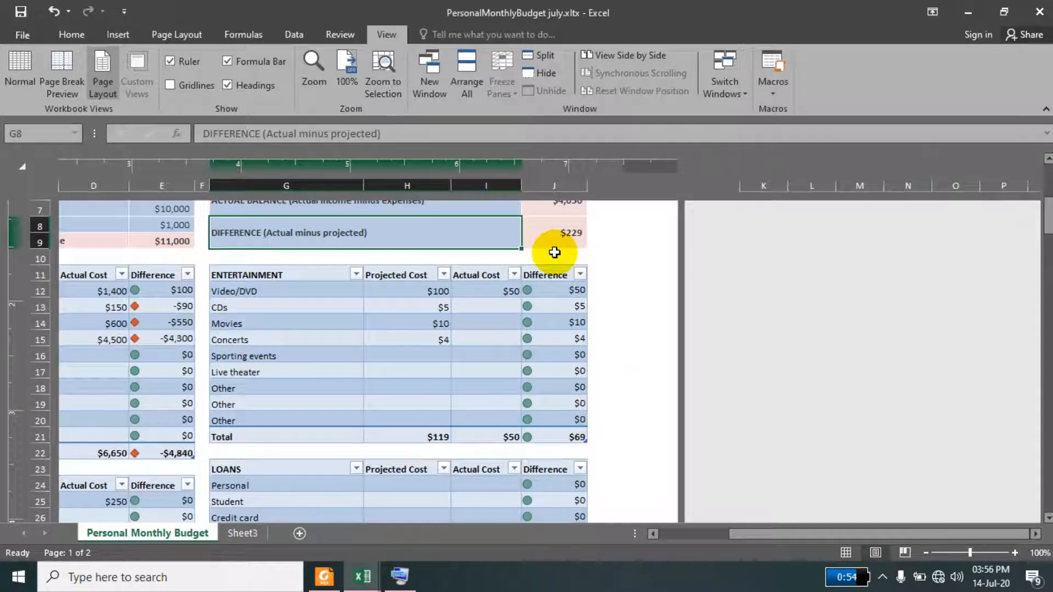
Show the budget sheet in Page Break Preview and look through the printed area down to its end and back up
{"action": "left_click", "coordinate": [905, 553]}
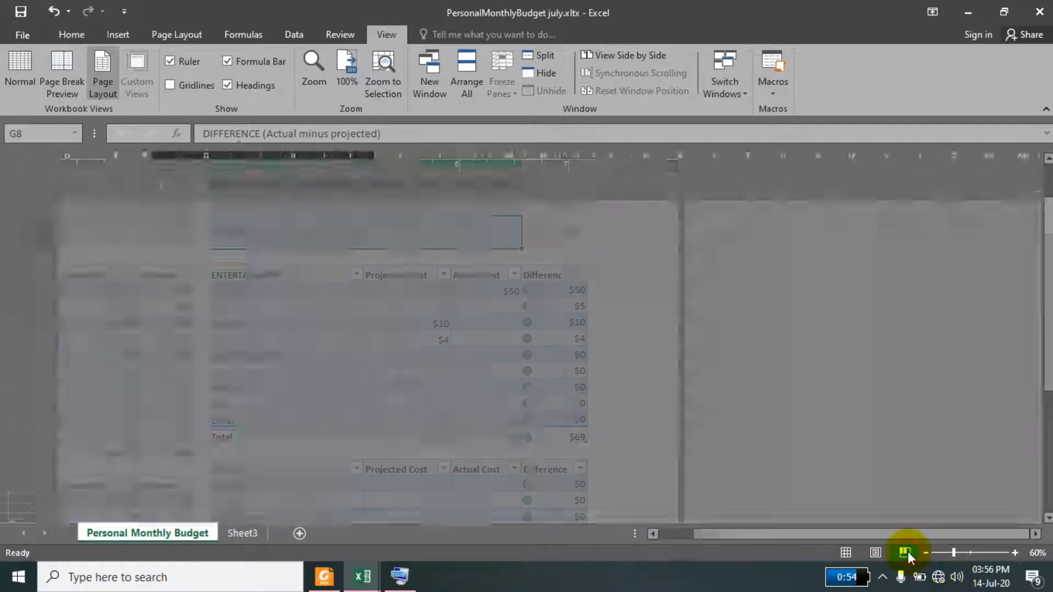
{"action": "left_click", "coordinate": [416, 343]}
{"action": "left_click", "coordinate": [328, 344]}
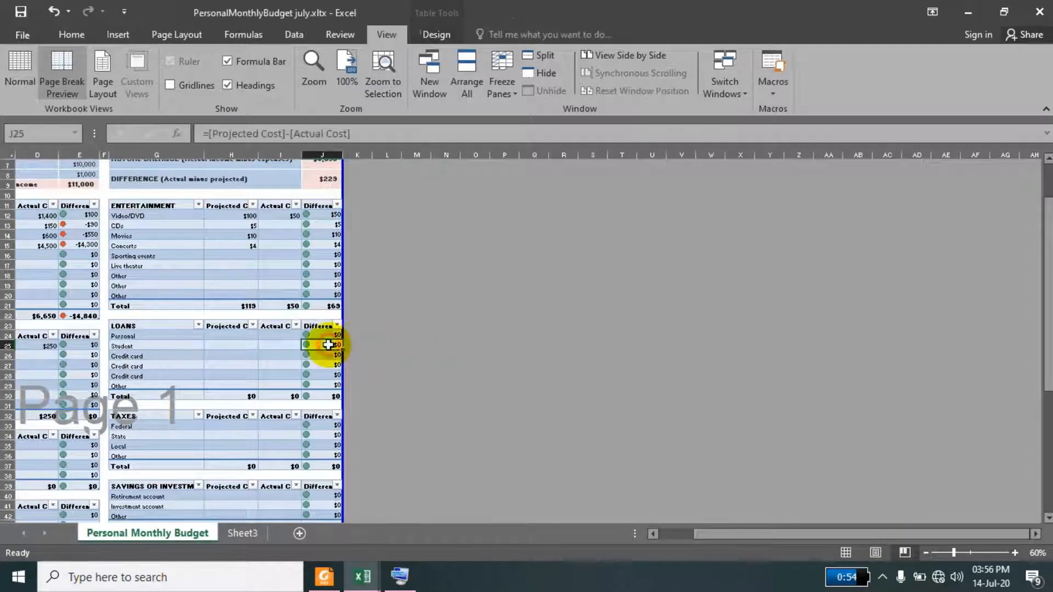
{"action": "key", "text": "Down"}
{"action": "key", "text": "Down"}
{"action": "key", "text": "Down"}
{"action": "key", "text": "Down"}
{"action": "key", "text": "Down"}
{"action": "key", "text": "Down"}
{"action": "key", "text": "Down"}
{"action": "key", "text": "Down"}
{"action": "key", "text": "Down"}
{"action": "key", "text": "Down"}
{"action": "key", "text": "Down"}
{"action": "key", "text": "Down"}
{"action": "key", "text": "Down"}
{"action": "key", "text": "Down"}
{"action": "key", "text": "Down"}
{"action": "key", "text": "Down"}
{"action": "key", "text": "Down"}
{"action": "key", "text": "Down"}
{"action": "key", "text": "Down"}
{"action": "key", "text": "Down"}
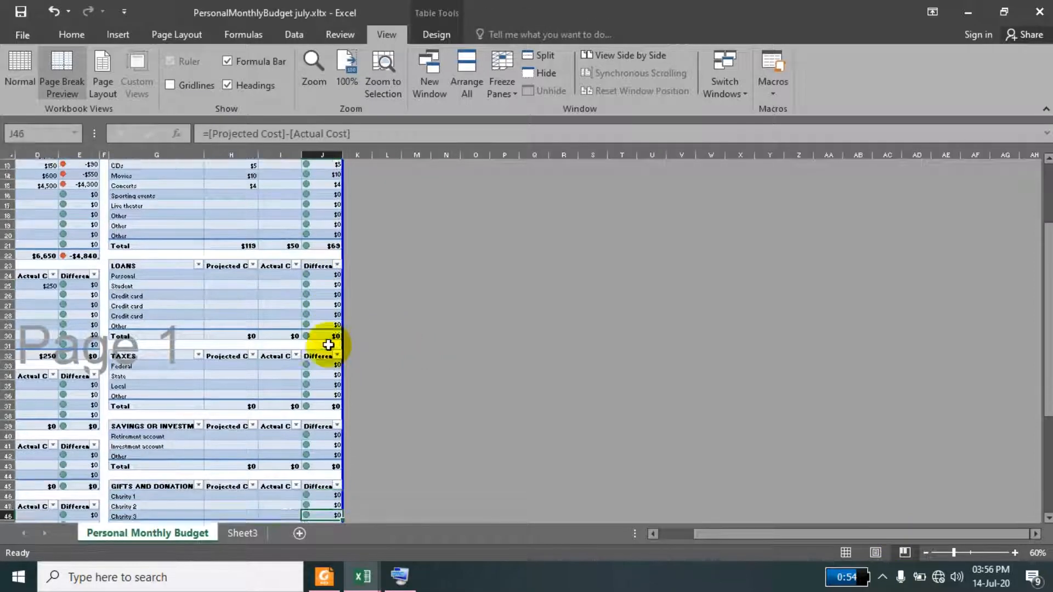
{"action": "key", "text": "Down"}
{"action": "key", "text": "Down"}
{"action": "key", "text": "Down"}
{"action": "key", "text": "Down"}
{"action": "key", "text": "Down"}
{"action": "key", "text": "Down"}
{"action": "key", "text": "Down"}
{"action": "key", "text": "Down"}
{"action": "key", "text": "Down"}
{"action": "key", "text": "Down"}
{"action": "key", "text": "Down"}
{"action": "key", "text": "Down"}
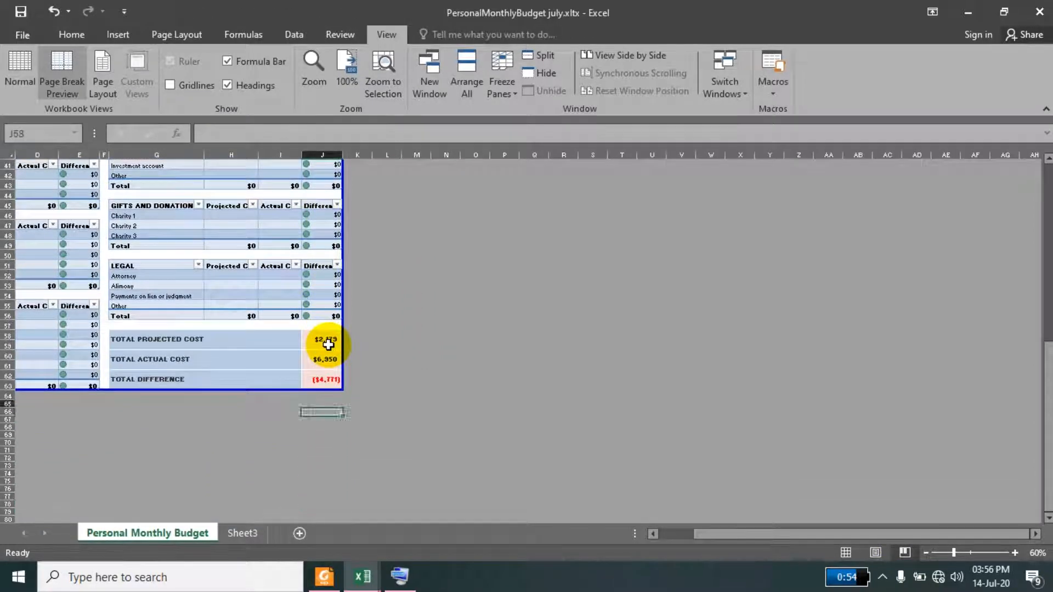
{"action": "key", "text": "Up"}
{"action": "key", "text": "Up"}
{"action": "key", "text": "Up"}
{"action": "key", "text": "Up"}
{"action": "key", "text": "Up"}
{"action": "key", "text": "Up"}
{"action": "key", "text": "Up"}
{"action": "key", "text": "Up"}
{"action": "key", "text": "Up"}
{"action": "key", "text": "Up"}
{"action": "key", "text": "Up"}
{"action": "key", "text": "Up"}
{"action": "key", "text": "Up"}
{"action": "key", "text": "Up"}
{"action": "key", "text": "Up"}
{"action": "key", "text": "Up"}
{"action": "key", "text": "Up"}
{"action": "key", "text": "Up"}
{"action": "key", "text": "Up"}
{"action": "key", "text": "Up"}
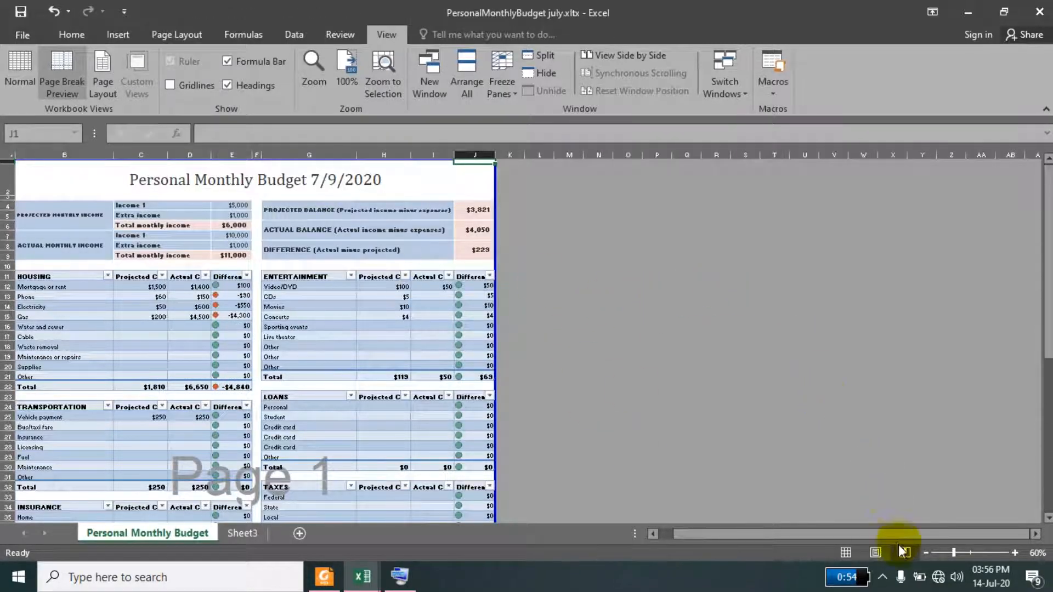
Return the budget sheet to Normal view and select its title cell B2
{"action": "left_click", "coordinate": [845, 553]}
{"action": "left_click", "coordinate": [504, 287]}
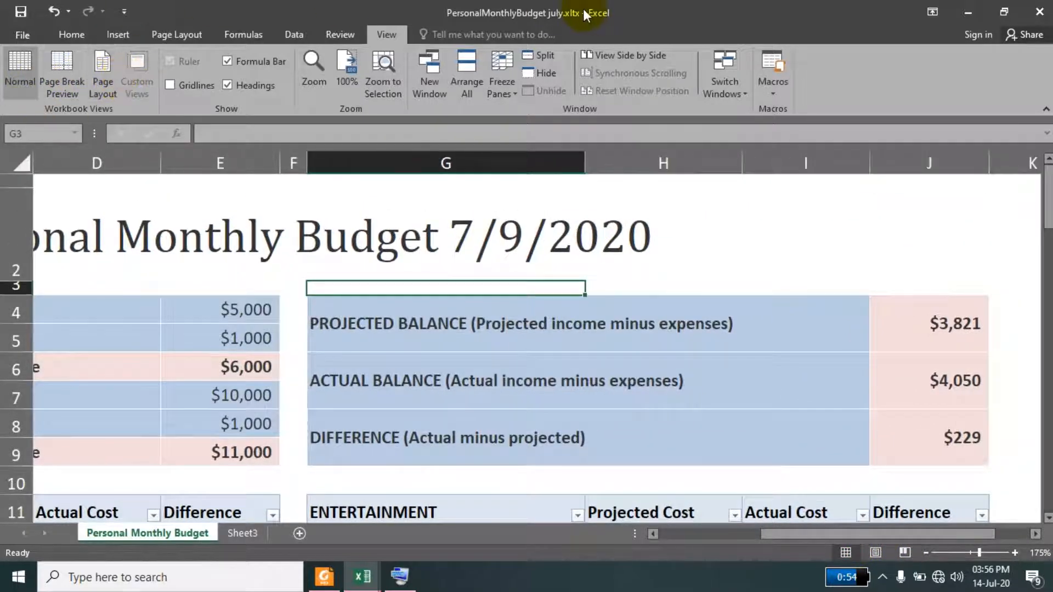
{"action": "left_click", "coordinate": [404, 361]}
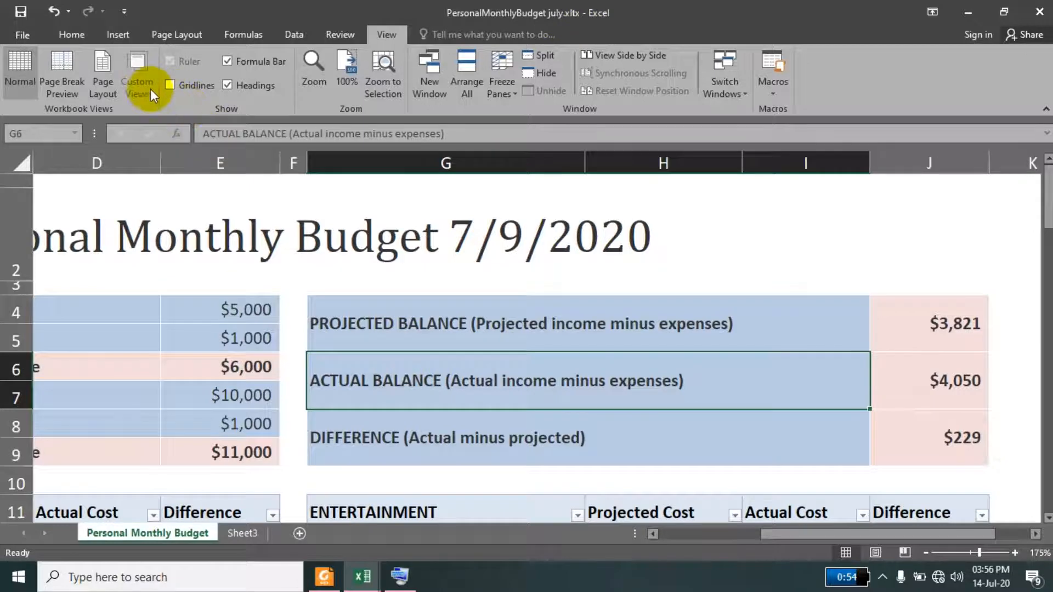
{"action": "left_click", "coordinate": [203, 199]}
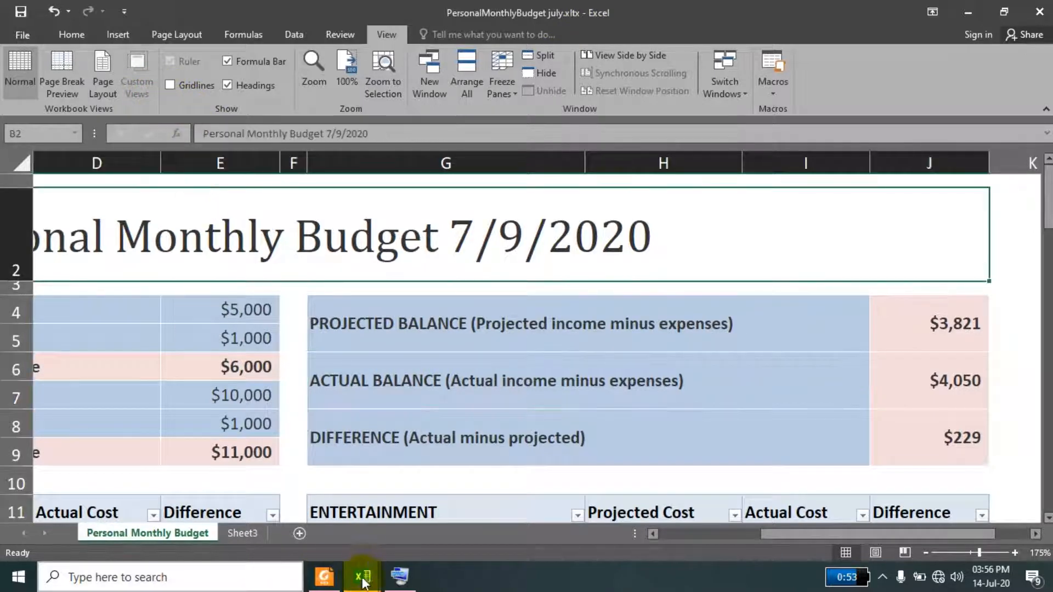
Switch to the Book1 workbook and fill cells B3 to B16 with filler text, starting with "lkn,kfzg", "dsf", "g" and "sad"
{"action": "mouse_move", "coordinate": [362, 573]}
{"action": "left_click", "coordinate": [269, 495]}
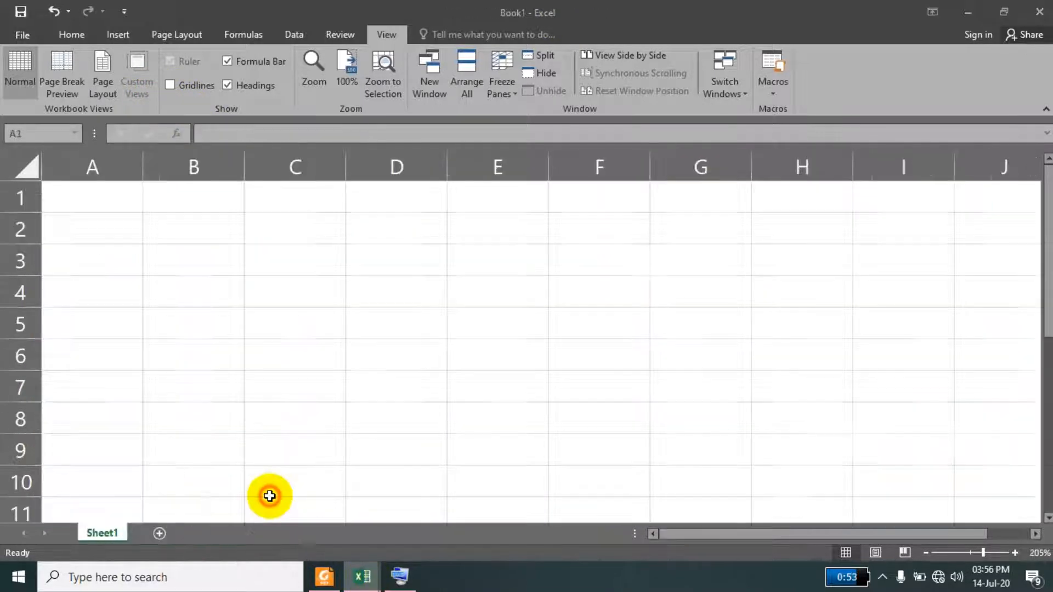
{"action": "left_click", "coordinate": [211, 254]}
{"action": "type", "text": "lkn,kfzg"}
{"action": "key", "text": "Return"}
{"action": "type", "text": "d"}
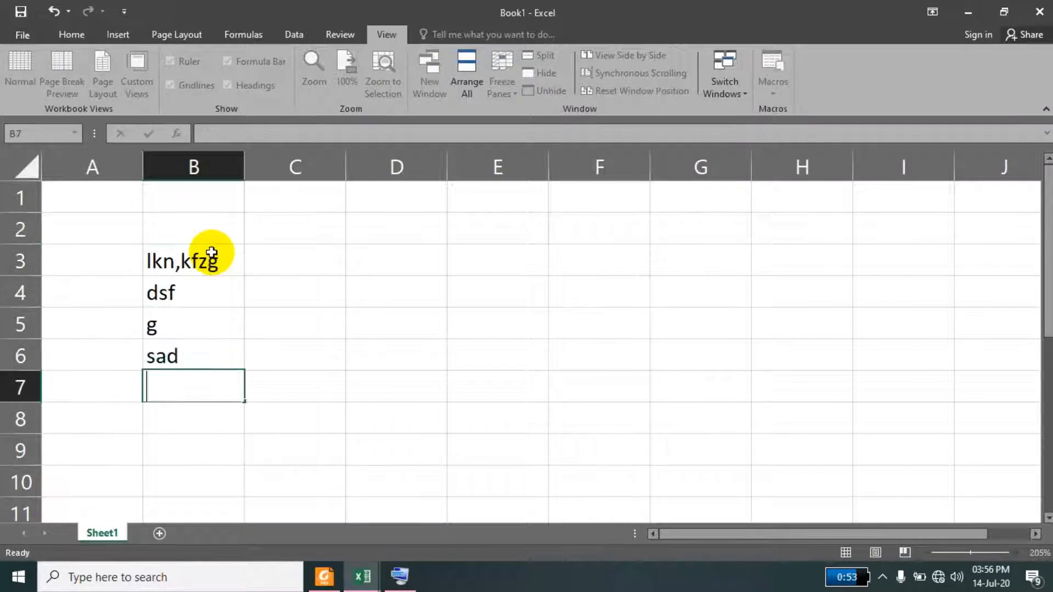
{"action": "type", "text": "sf g sad f asd f asd df asd sd f asd df"}
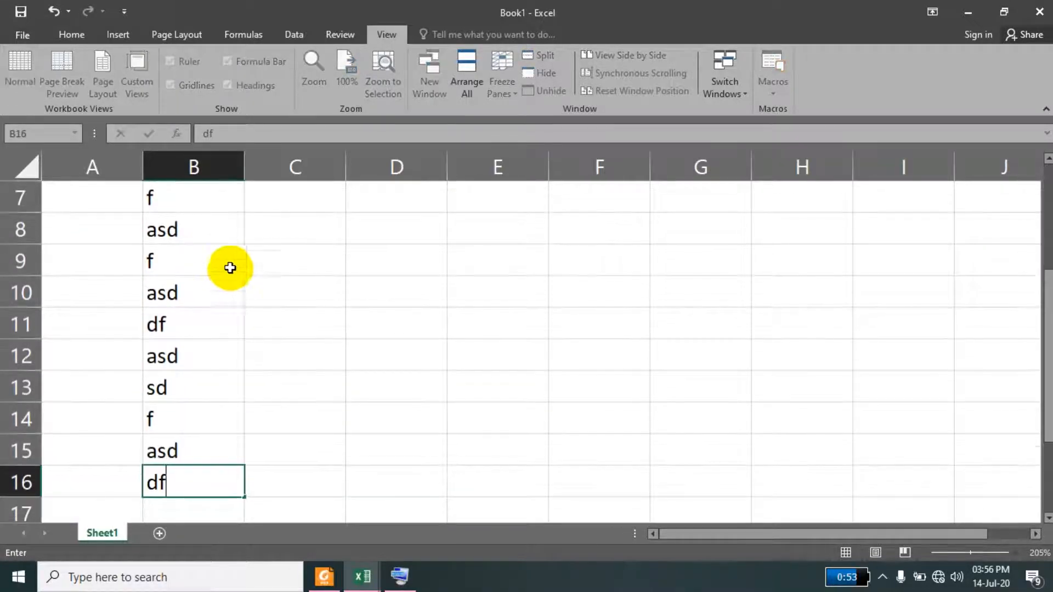
{"action": "left_click", "coordinate": [226, 269]}
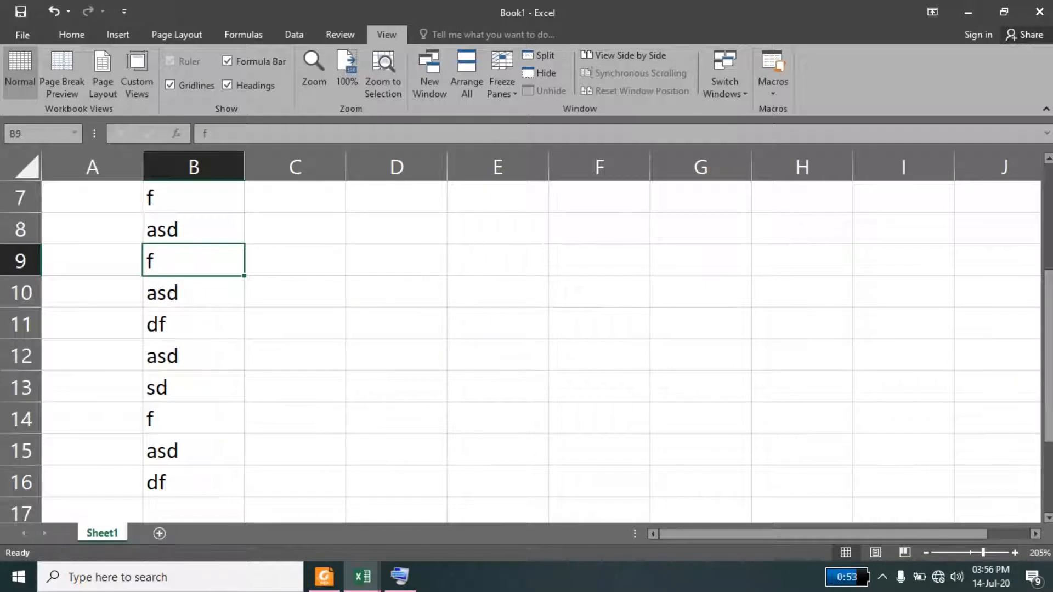
Enter the title "My Own View" in cell A1 of Sheet1
{"action": "left_click_drag", "start_coordinate": [1045, 299], "coordinate": [1045, 192]}
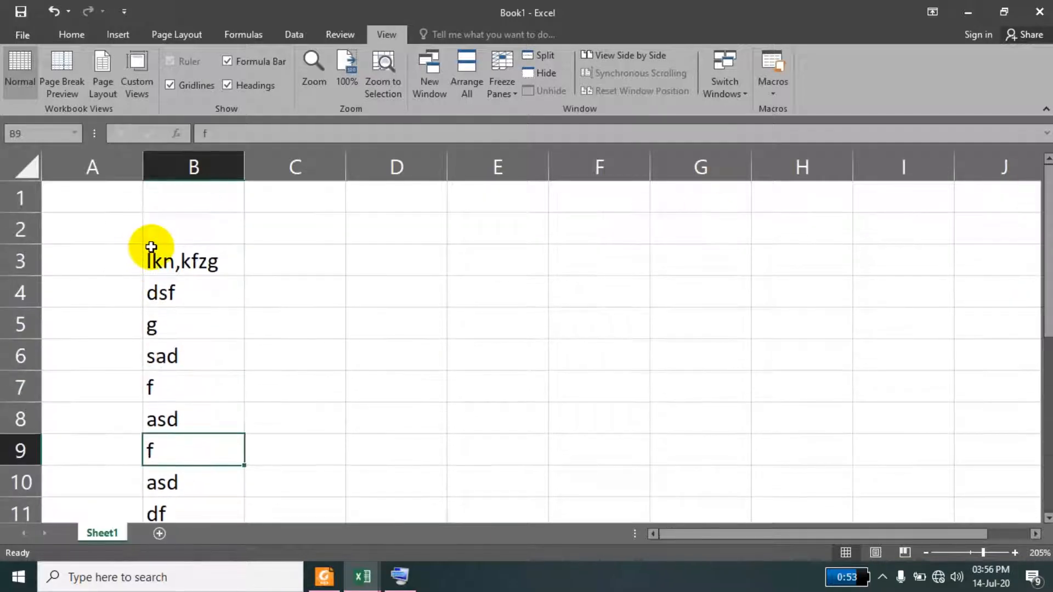
{"action": "scroll", "coordinate": [150, 247], "scroll_direction": "up", "scroll_amount": 6}
{"action": "scroll", "coordinate": [150, 247], "scroll_direction": "up", "scroll_amount": 6}
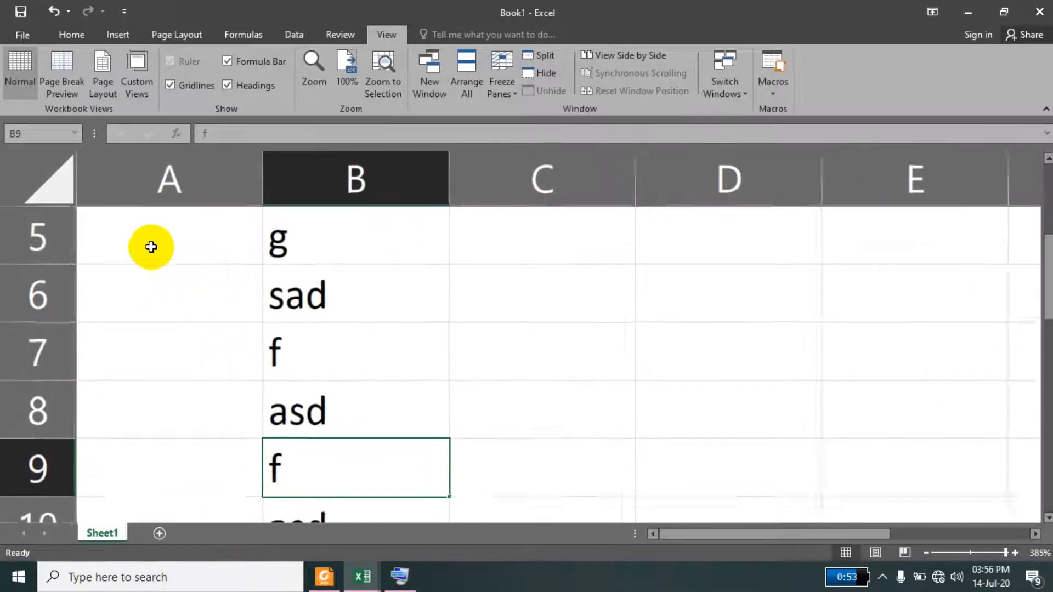
{"action": "left_click", "coordinate": [274, 277]}
{"action": "left_click", "coordinate": [282, 249]}
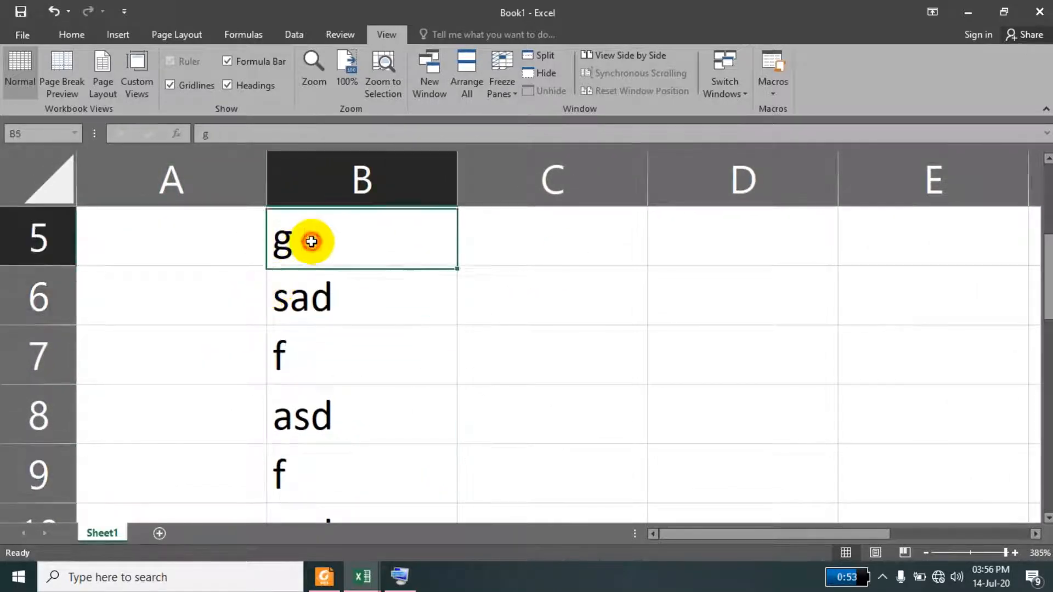
{"action": "key", "text": "Up"}
{"action": "key", "text": "Up"}
{"action": "key", "text": "Up"}
{"action": "key", "text": "Up"}
{"action": "key", "text": "Left"}
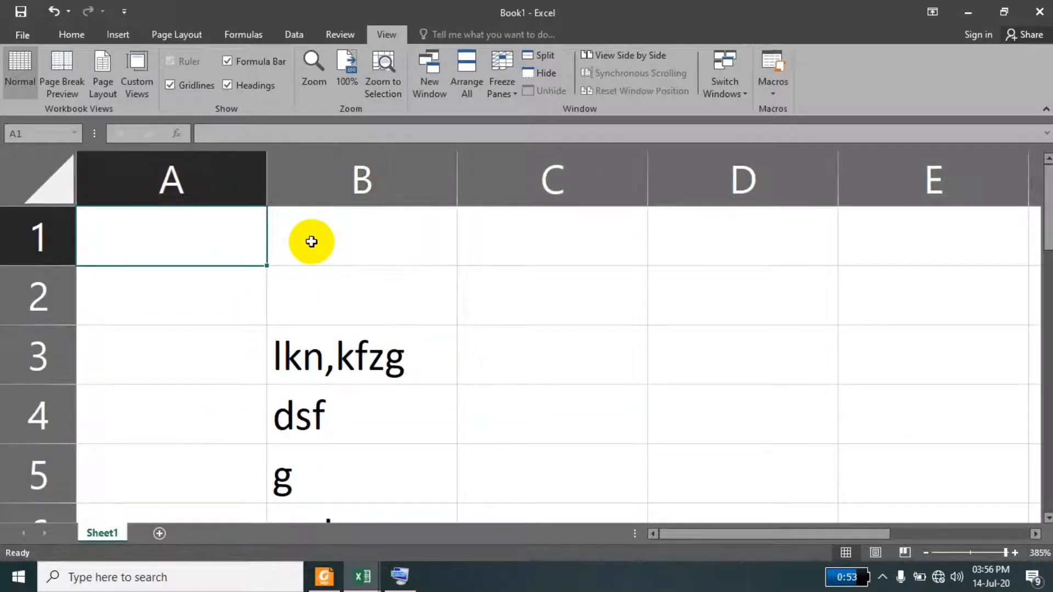
{"action": "type", "text": "My Own "}
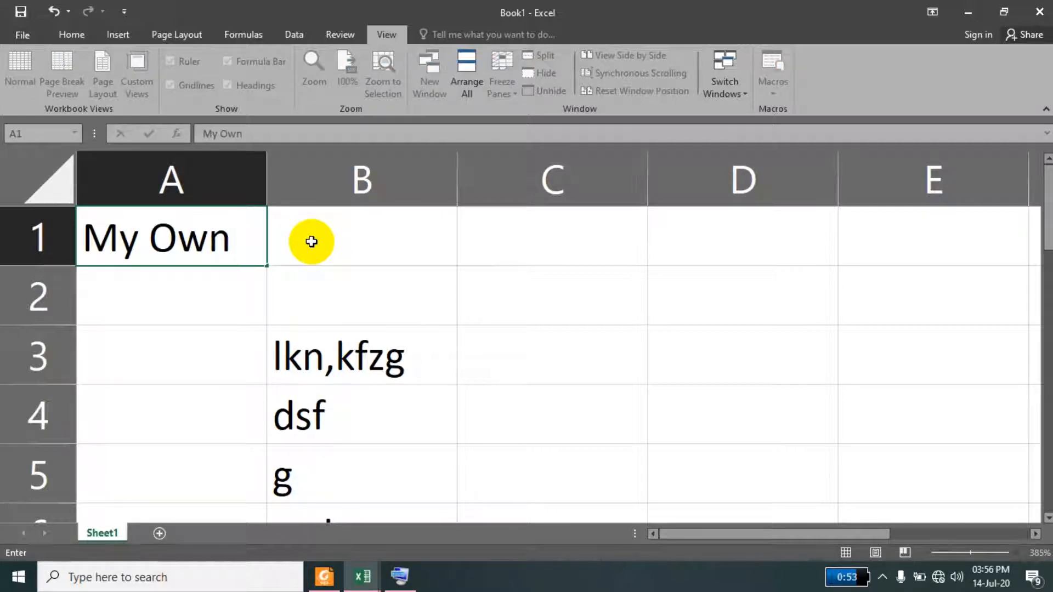
{"action": "type", "text": "Vie"}
{"action": "key", "text": "BackSpace"}
{"action": "key", "text": "BackSpace"}
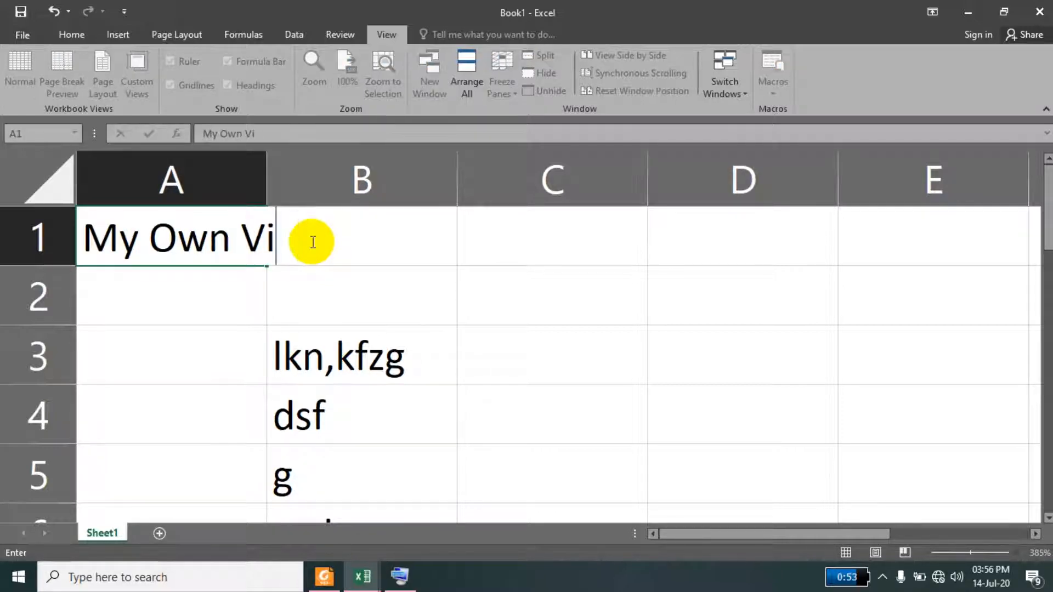
{"action": "type", "text": "eiw"}
{"action": "key", "text": "BackSpace"}
{"action": "key", "text": "BackSpace"}
{"action": "key", "text": "BackSpace"}
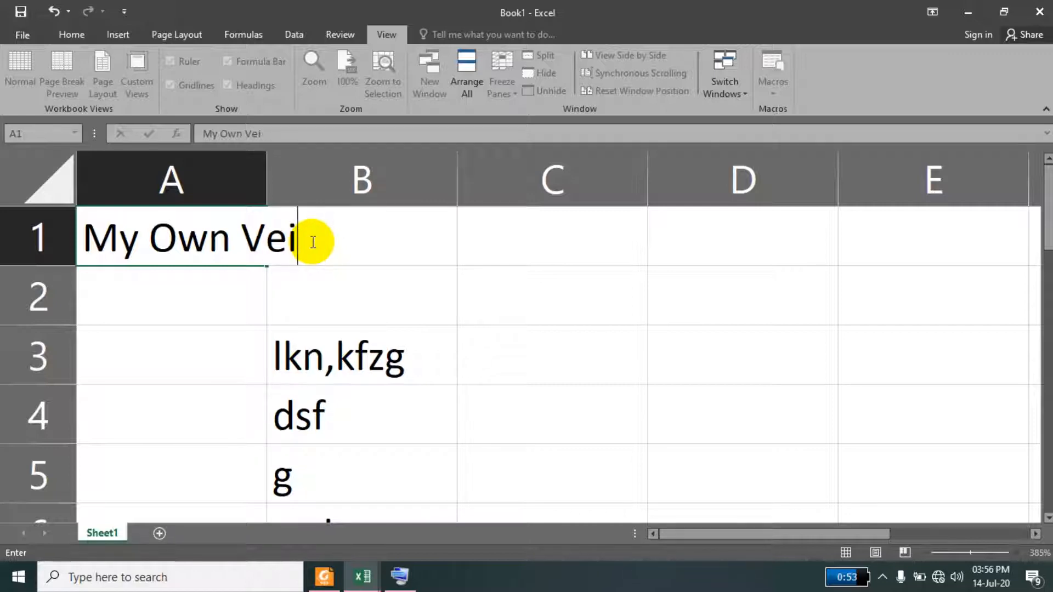
{"action": "type", "text": "iew"}
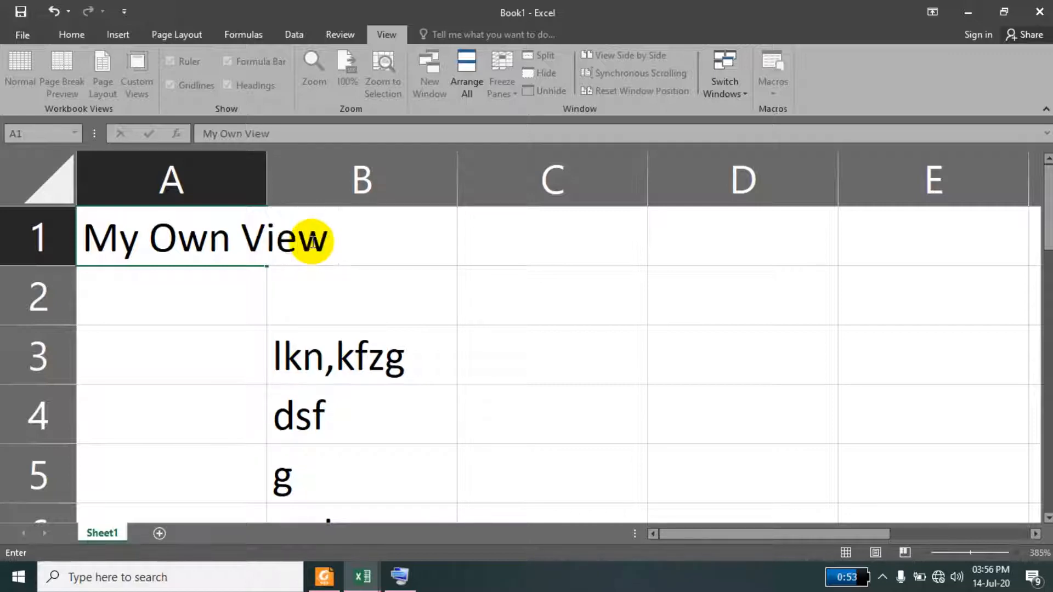
{"action": "left_click", "coordinate": [340, 282]}
Format the title in cell A1 with a yellow fill, red font colour and font size 20
{"action": "left_click", "coordinate": [235, 248]}
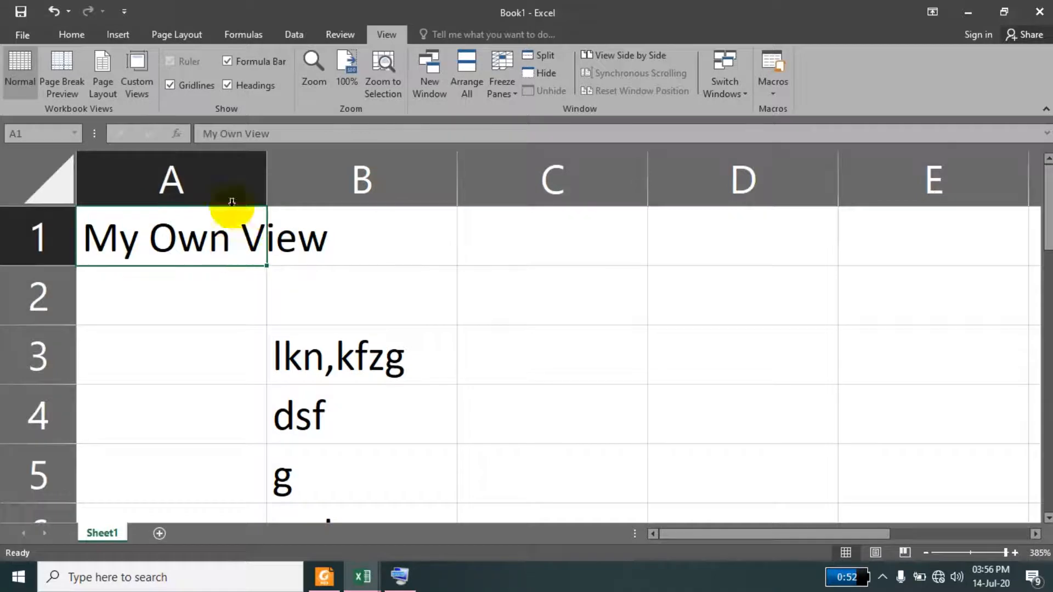
{"action": "left_click", "coordinate": [66, 33]}
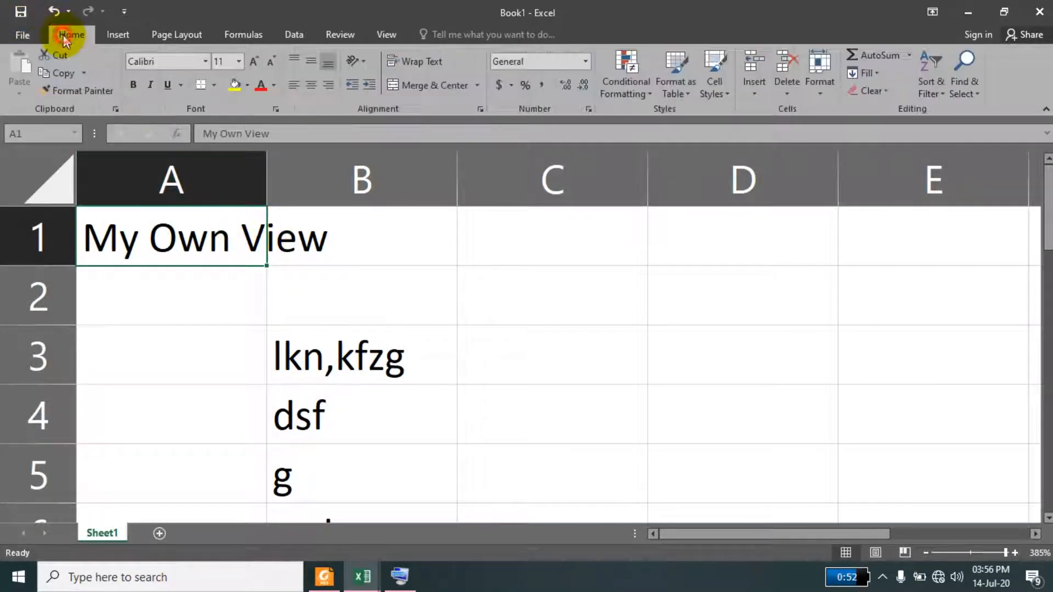
{"action": "left_click", "coordinate": [235, 85]}
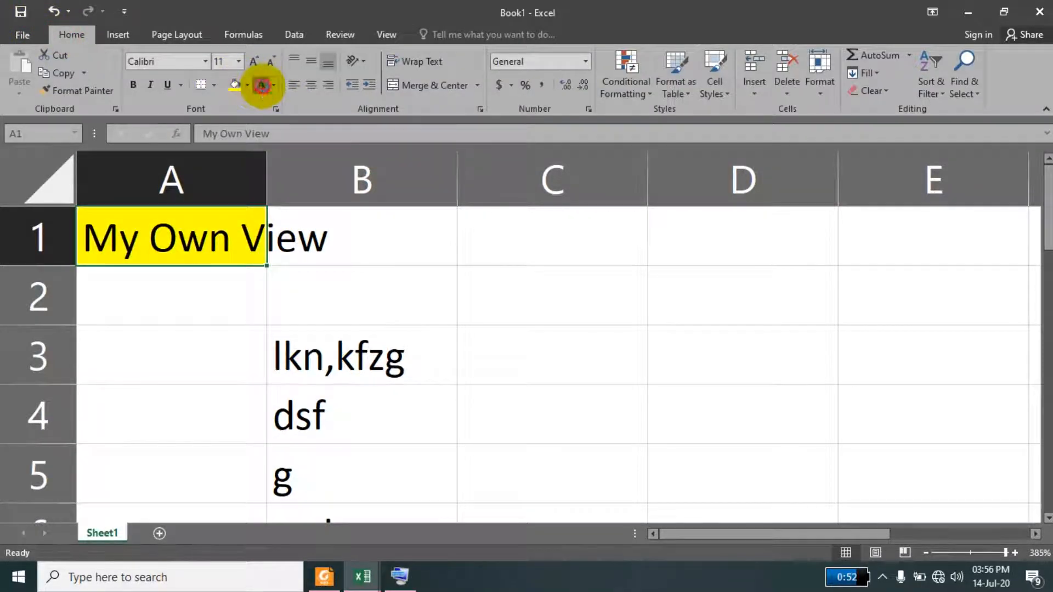
{"action": "left_click", "coordinate": [261, 85]}
{"action": "left_click", "coordinate": [254, 62]}
{"action": "left_click", "coordinate": [254, 62]}
{"action": "left_click", "coordinate": [254, 61]}
{"action": "left_click", "coordinate": [254, 61]}
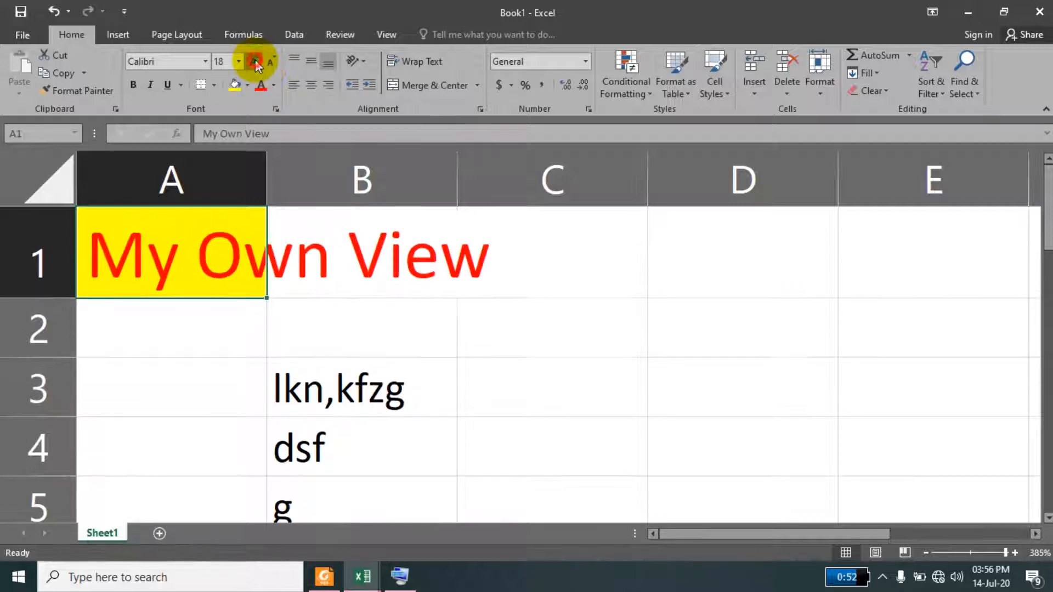
{"action": "left_click", "coordinate": [254, 62]}
Merge and center the title across cells A1 to C1
{"action": "left_click_drag", "start_coordinate": [559, 258], "coordinate": [214, 193]}
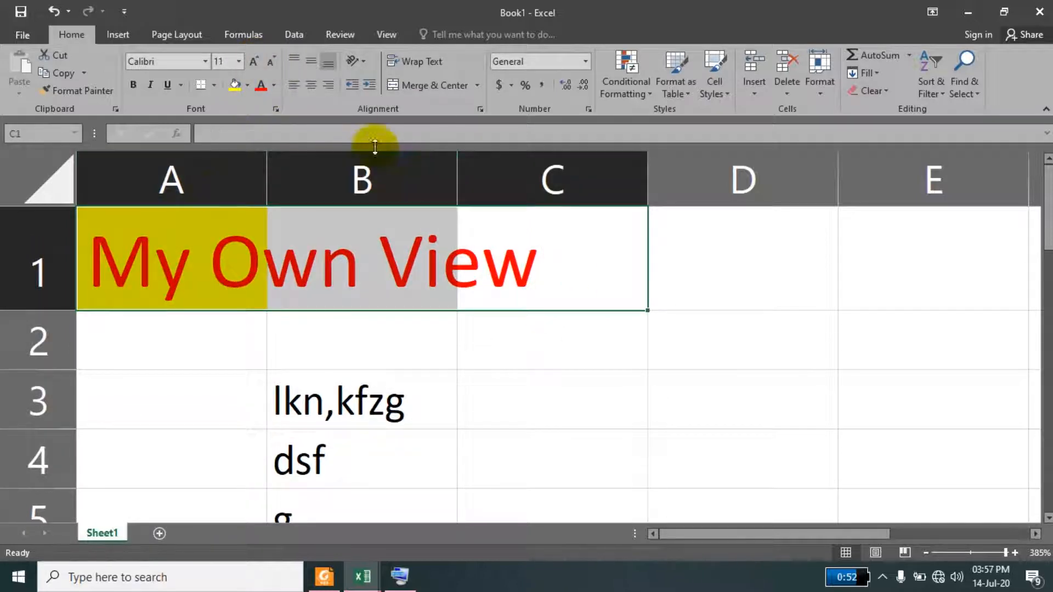
{"action": "left_click", "coordinate": [433, 85]}
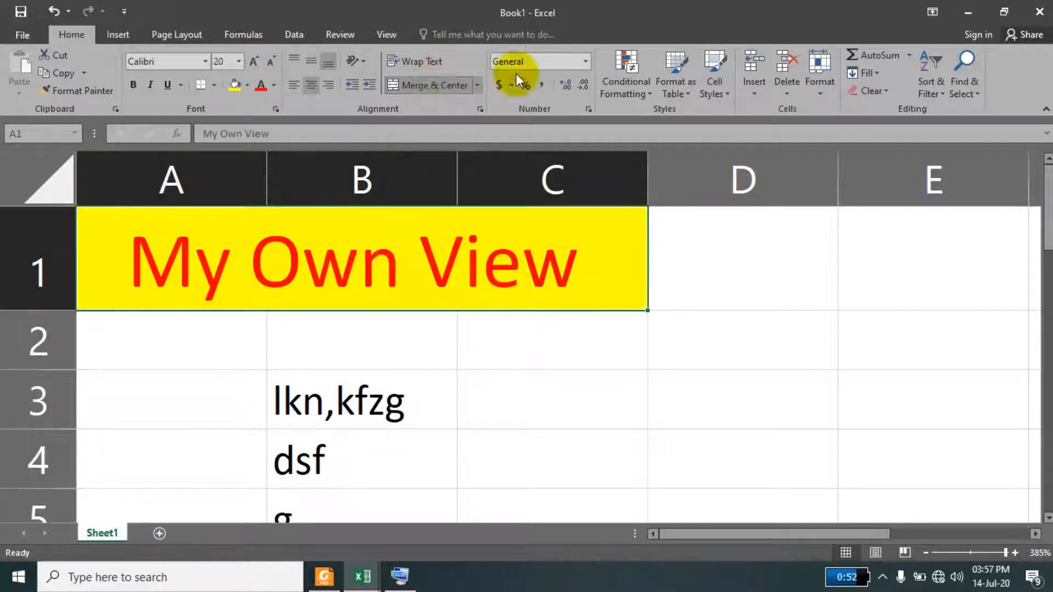
{"action": "left_click", "coordinate": [755, 297]}
Recolour the merged title with white text on a dark blue fill
{"action": "left_click", "coordinate": [361, 271]}
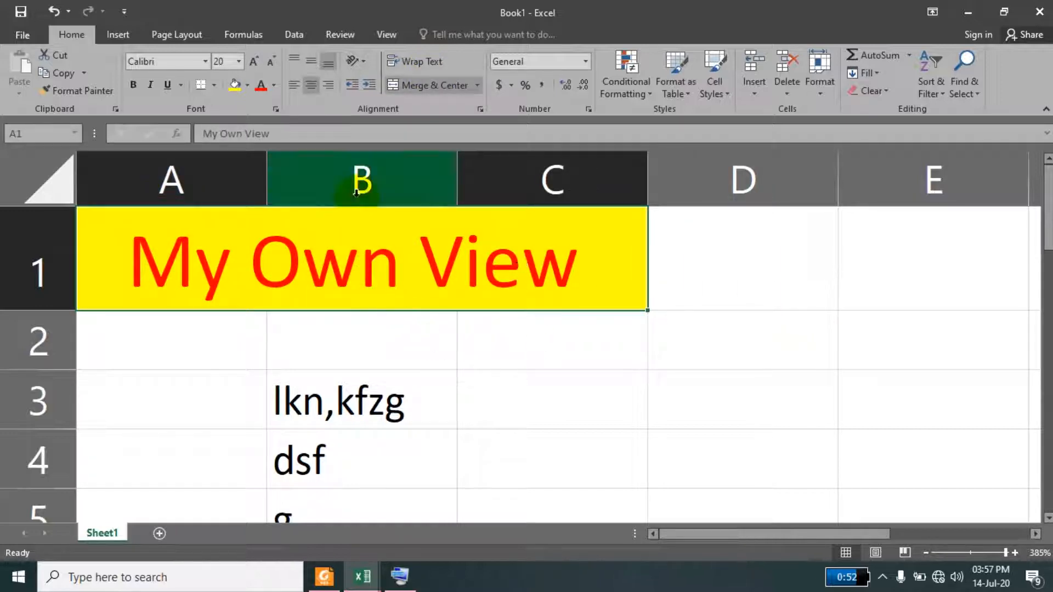
{"action": "left_click", "coordinate": [273, 85]}
{"action": "left_click", "coordinate": [258, 137]}
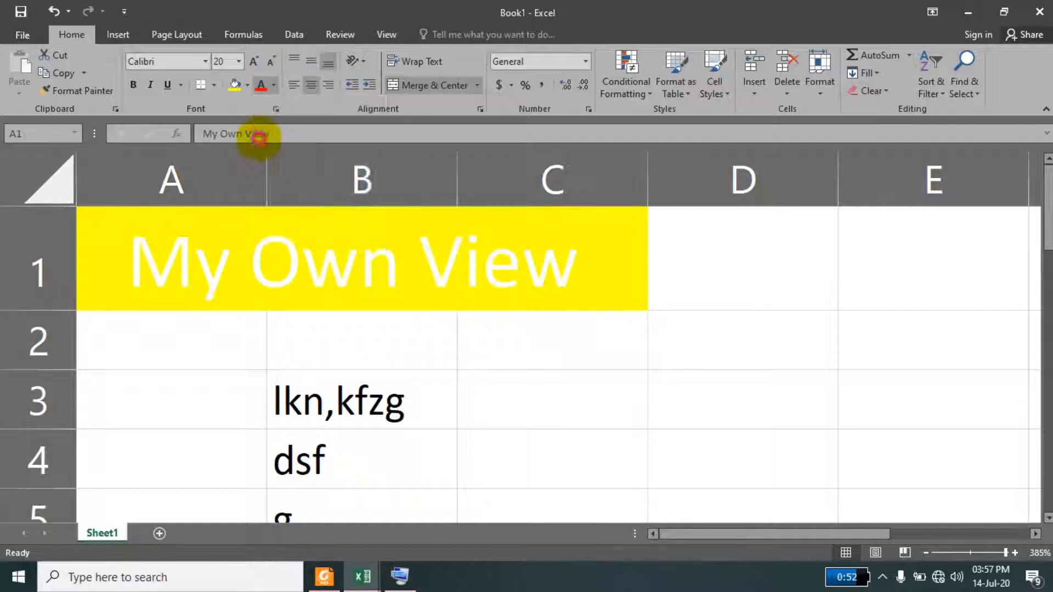
{"action": "left_click", "coordinate": [247, 85]}
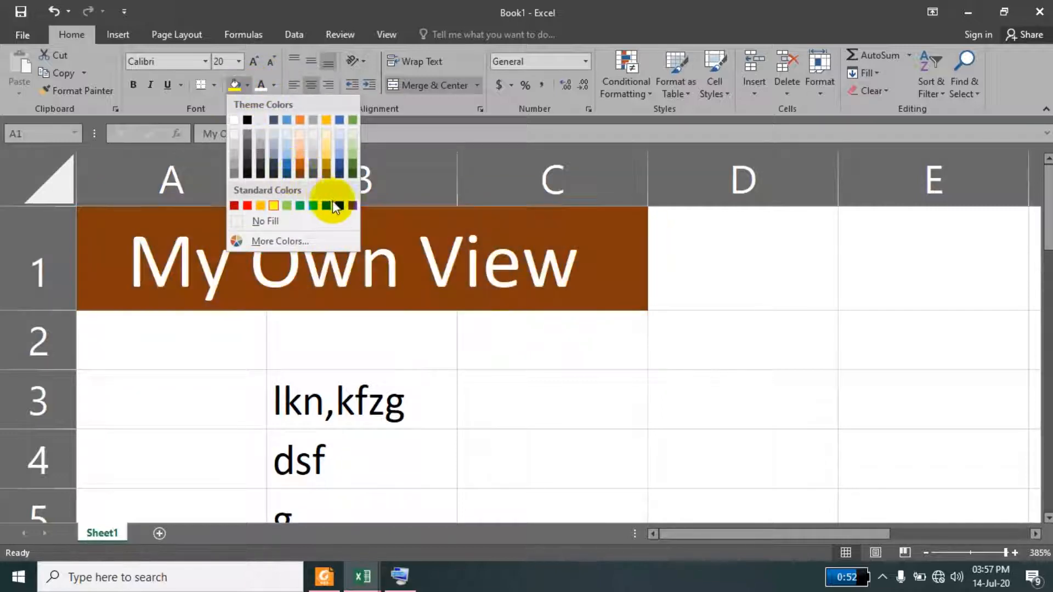
{"action": "left_click", "coordinate": [339, 206]}
{"action": "left_click", "coordinate": [581, 350]}
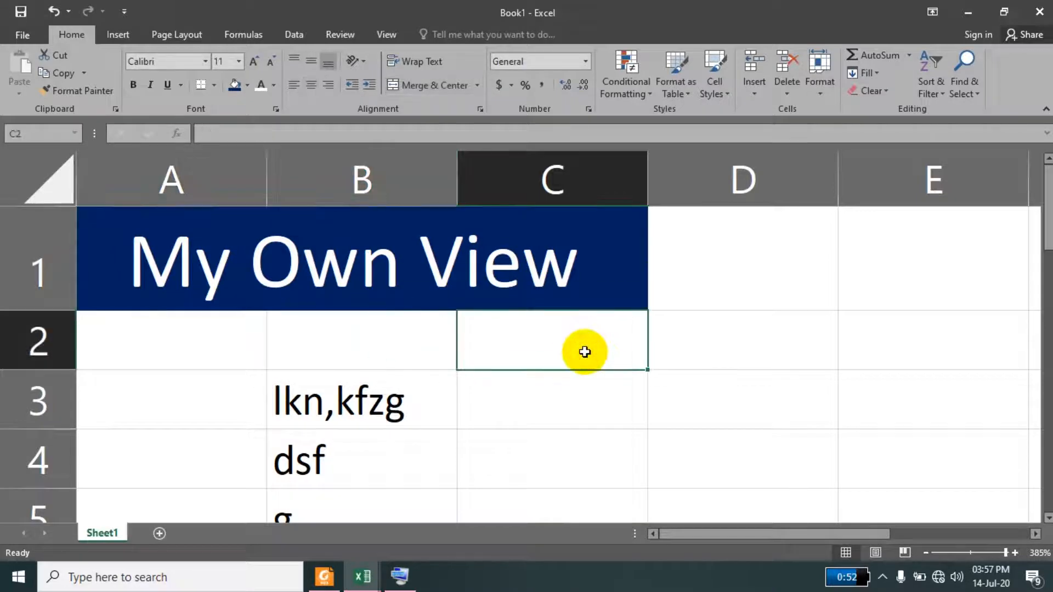
Enter 1 in cell A2 beneath the title and reselect that cell
{"action": "left_click", "coordinate": [205, 349]}
{"action": "type", "text": "1"}
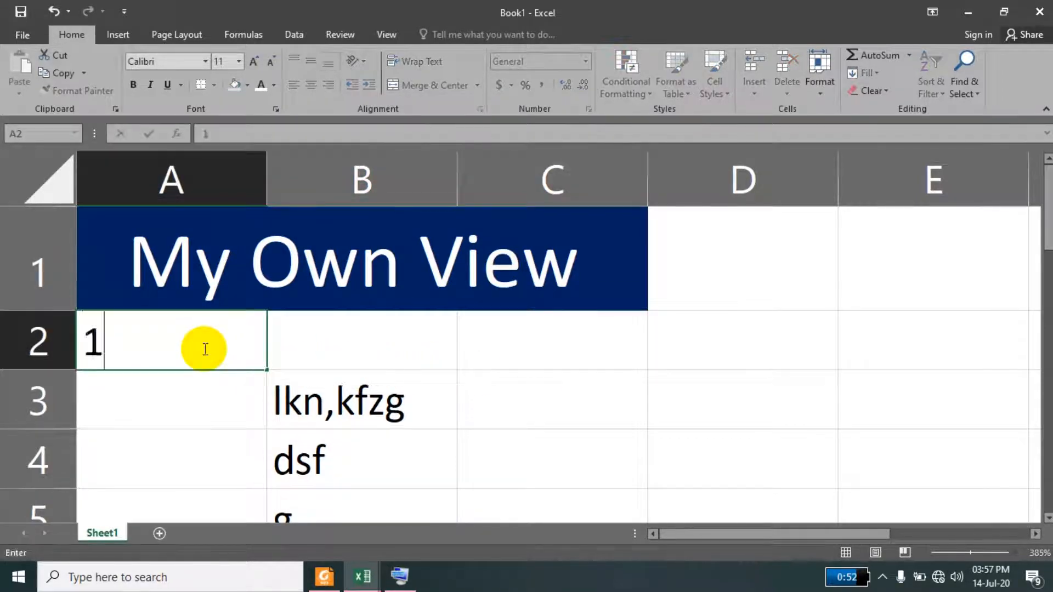
{"action": "key", "text": "Return"}
{"action": "left_click", "coordinate": [226, 348]}
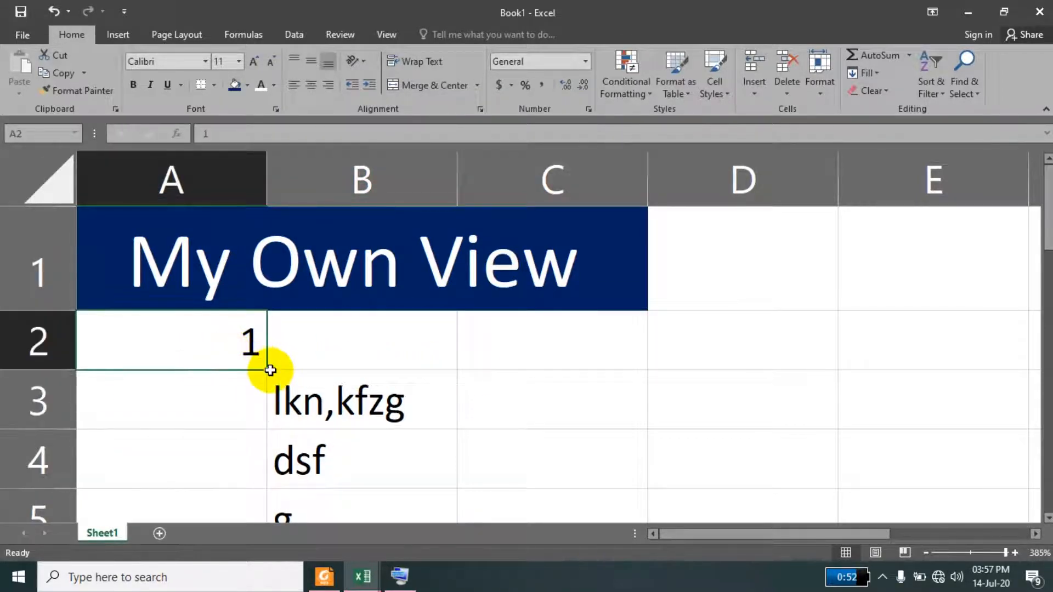
Fill the number series from cell A2 down to A7 and enter Monday in cell B2
{"action": "left_click_drag", "start_coordinate": [267, 369], "coordinate": [265, 341]}
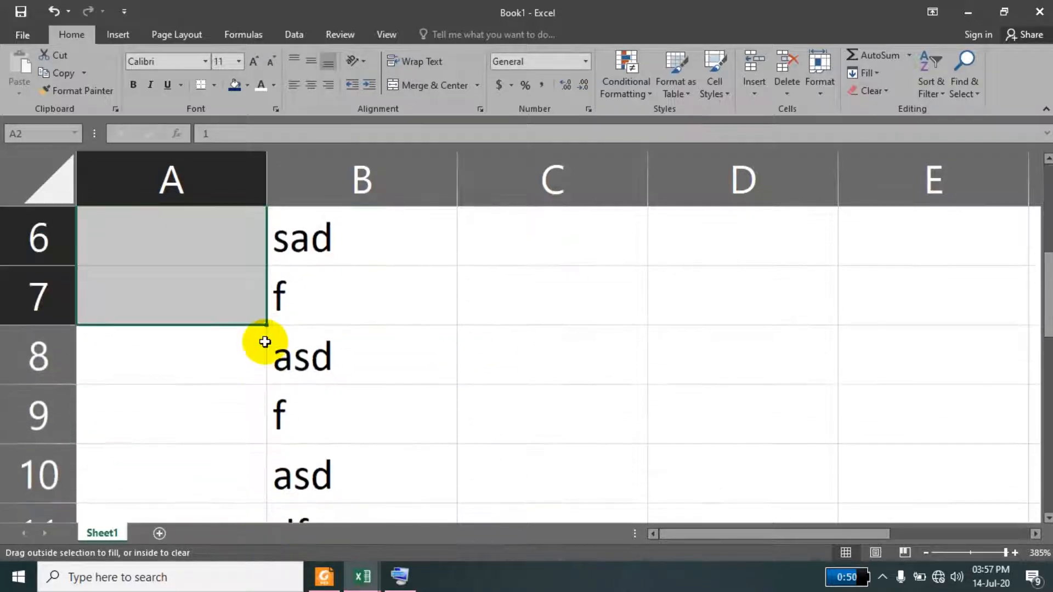
{"action": "left_click_drag", "start_coordinate": [366, 491], "coordinate": [363, 228]}
{"action": "left_click", "coordinate": [362, 228]}
{"action": "type", "text": "Monday"}
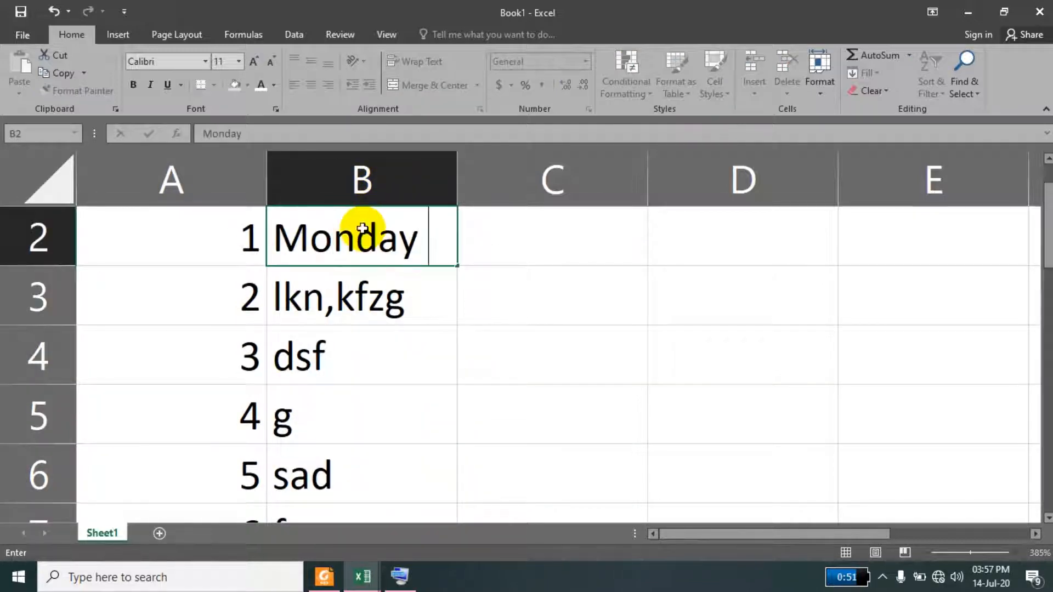
{"action": "key", "text": "Return"}
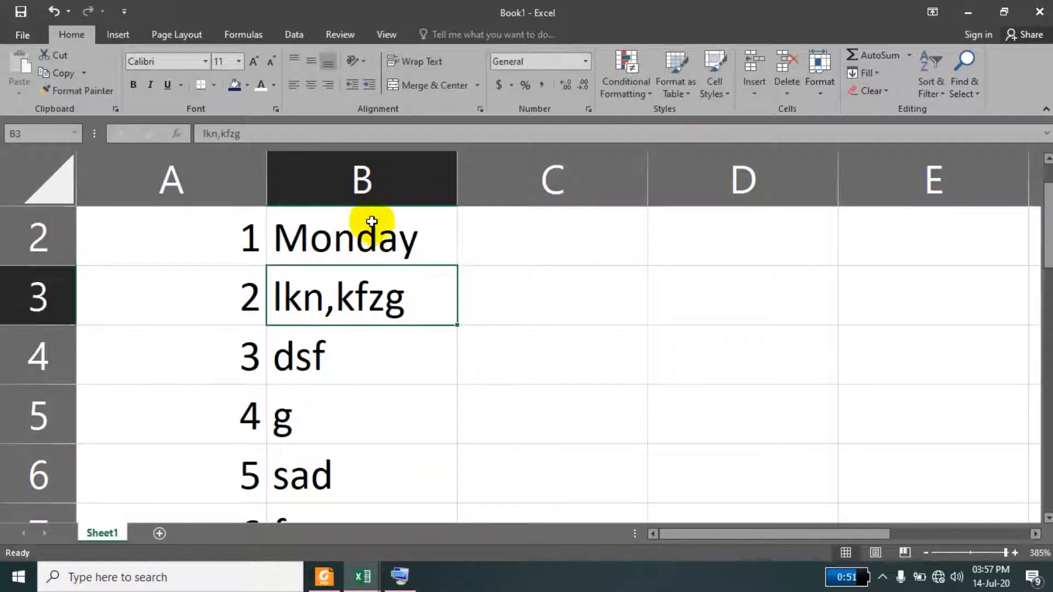
Fill cells B2 to B6 with the weekday series Monday to Friday, replacing the placeholder text
{"action": "left_click", "coordinate": [378, 225]}
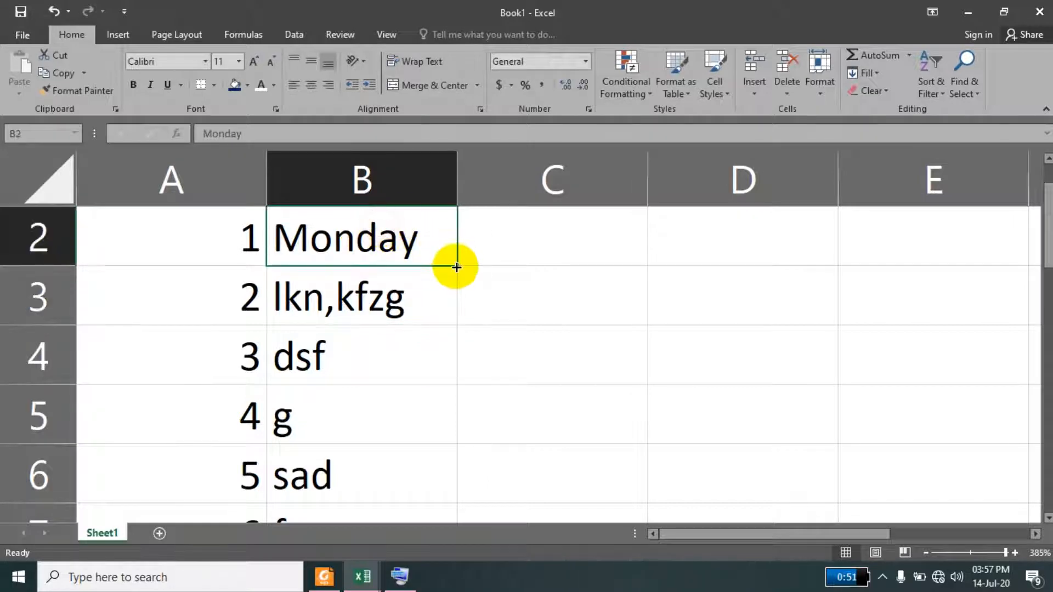
{"action": "left_click_drag", "start_coordinate": [449, 266], "coordinate": [428, 496]}
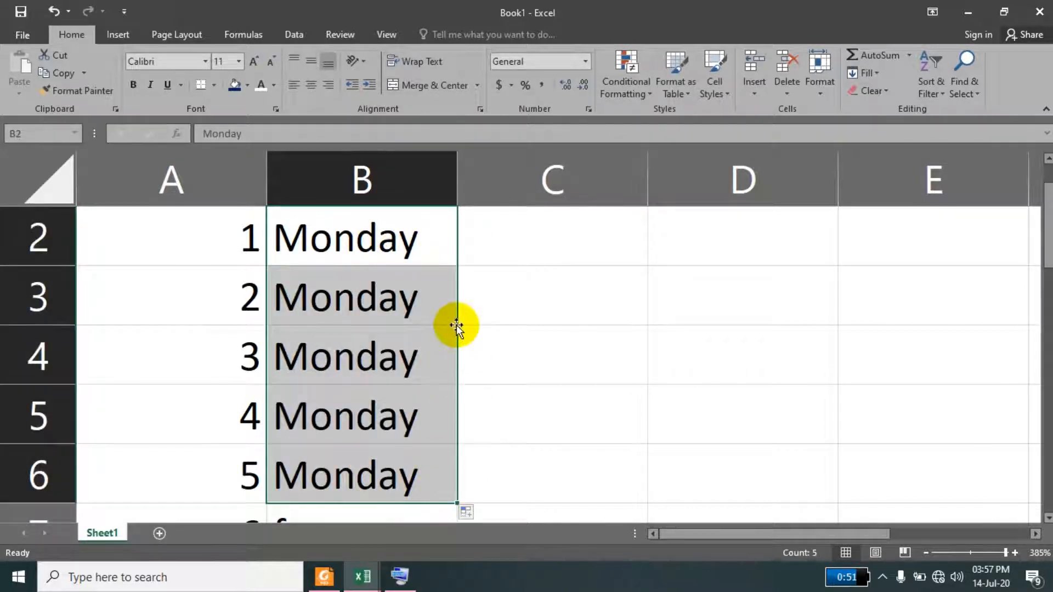
{"action": "left_click", "coordinate": [440, 252]}
{"action": "left_click_drag", "start_coordinate": [455, 266], "coordinate": [438, 482]}
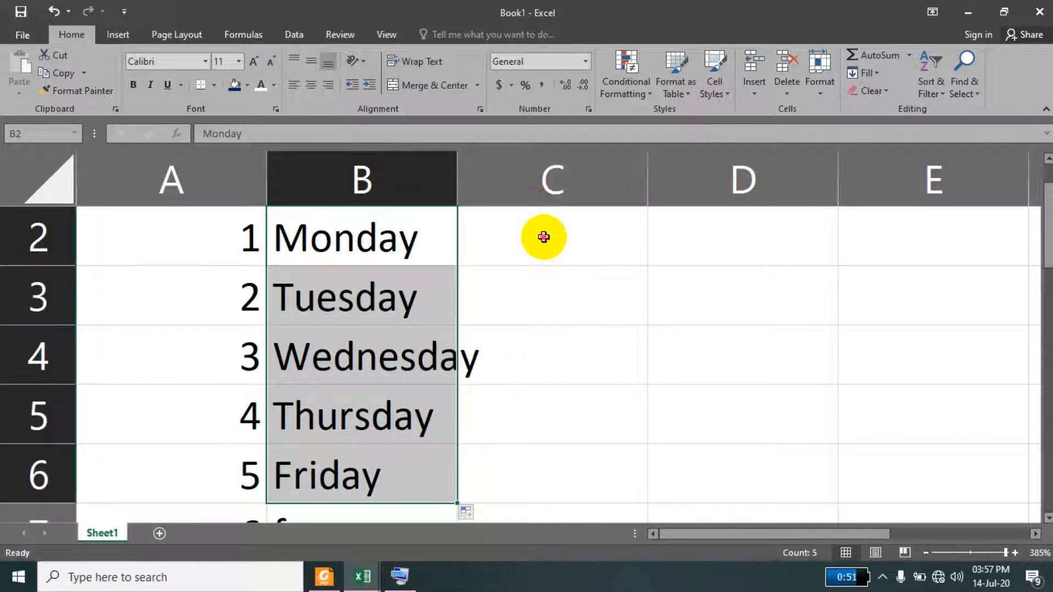
Widen column B so that Wednesday fits inside its cell
{"action": "left_click", "coordinate": [544, 235]}
{"action": "left_click_drag", "start_coordinate": [457, 176], "coordinate": [514, 174]}
{"action": "left_click", "coordinate": [623, 282]}
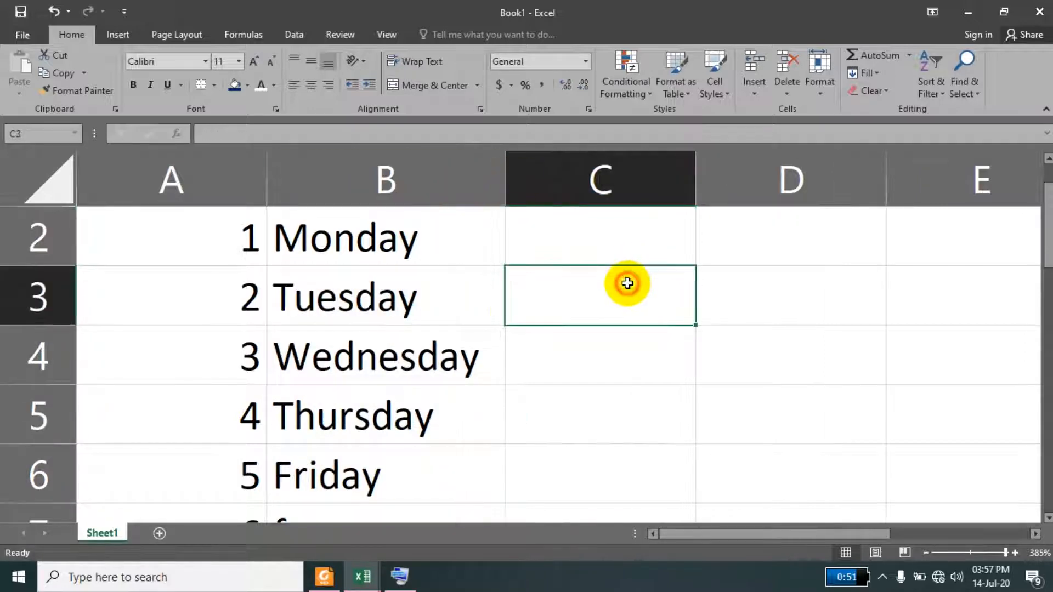
Center the numbers and weekdays in cells A2 to B7 horizontally
{"action": "key", "text": "ctrl+Home"}
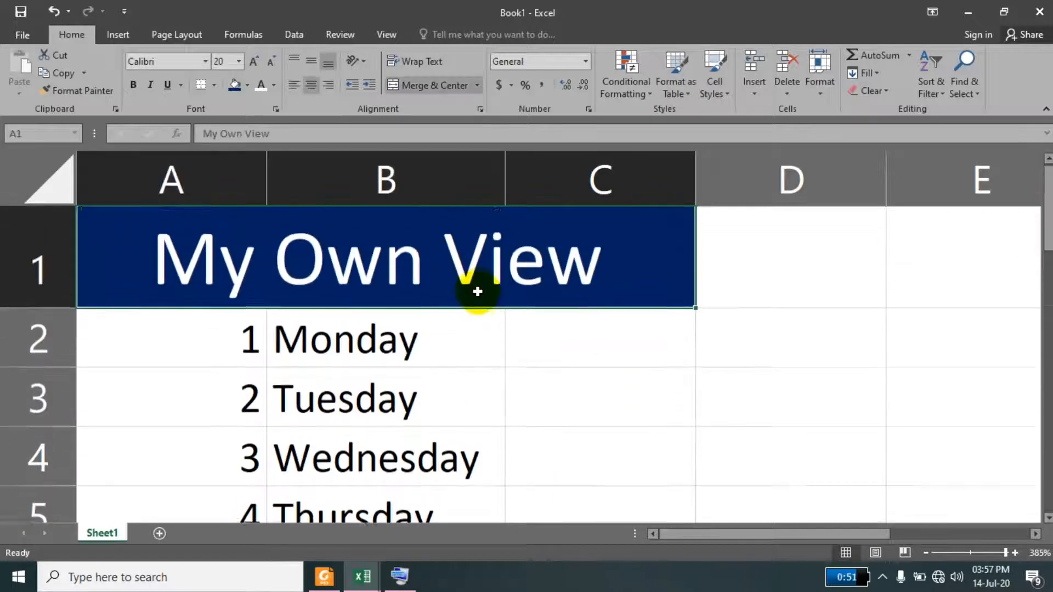
{"action": "left_click_drag", "start_coordinate": [211, 330], "coordinate": [372, 233]}
{"action": "left_click", "coordinate": [314, 78]}
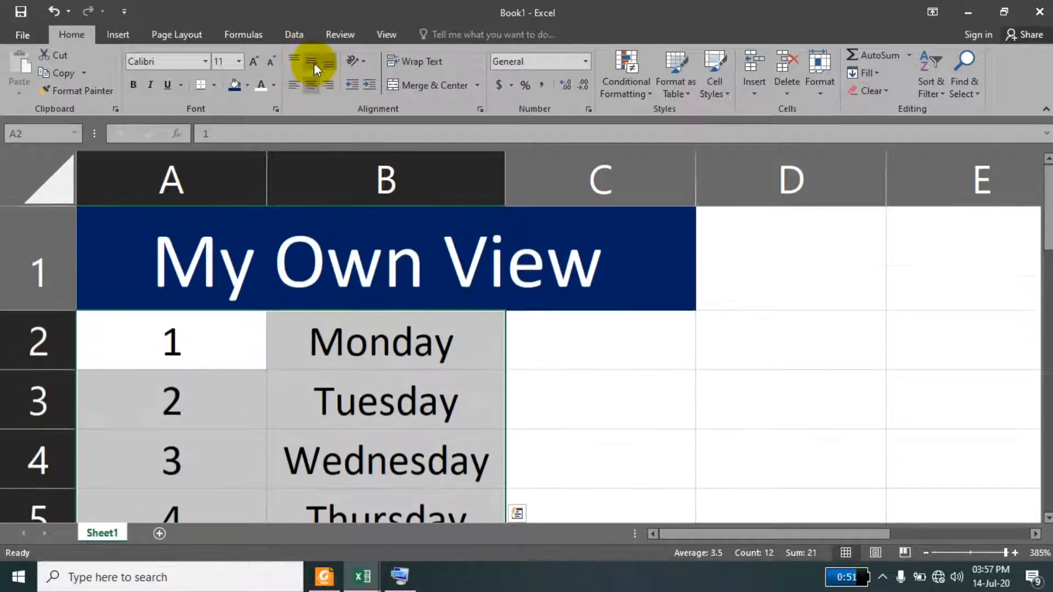
{"action": "left_click", "coordinate": [546, 353]}
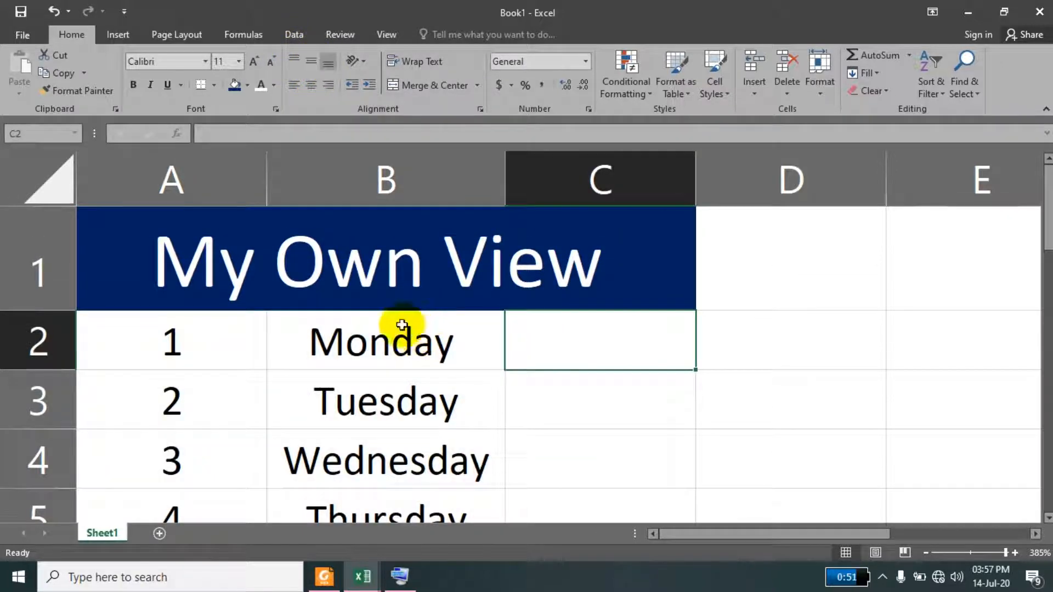
Zoom the sheet to 400% and select the merged title cell
{"action": "scroll", "coordinate": [368, 257], "scroll_direction": "up", "scroll_amount": 1}
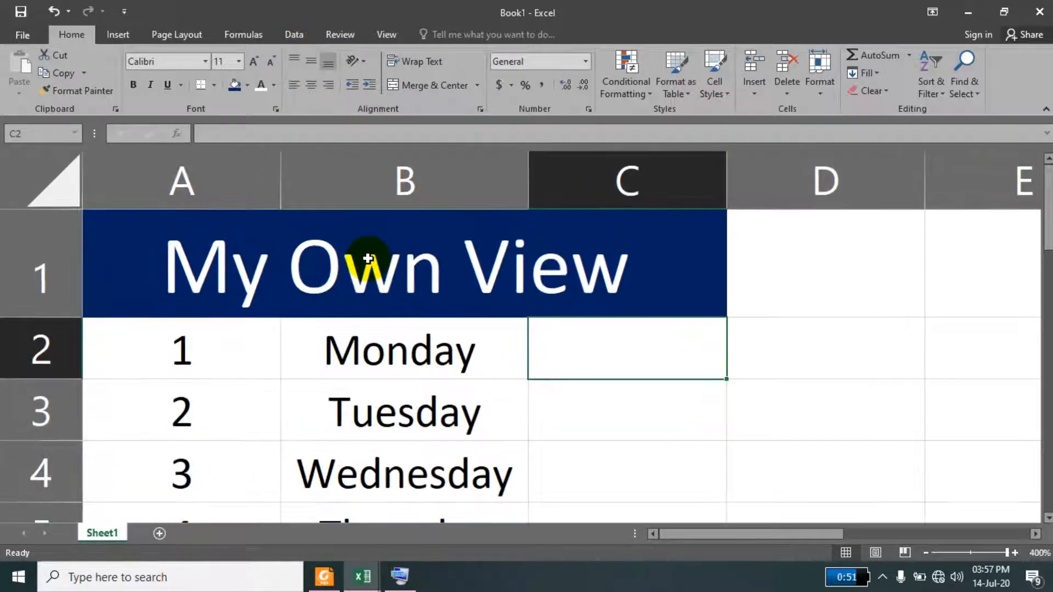
{"action": "left_click", "coordinate": [520, 406]}
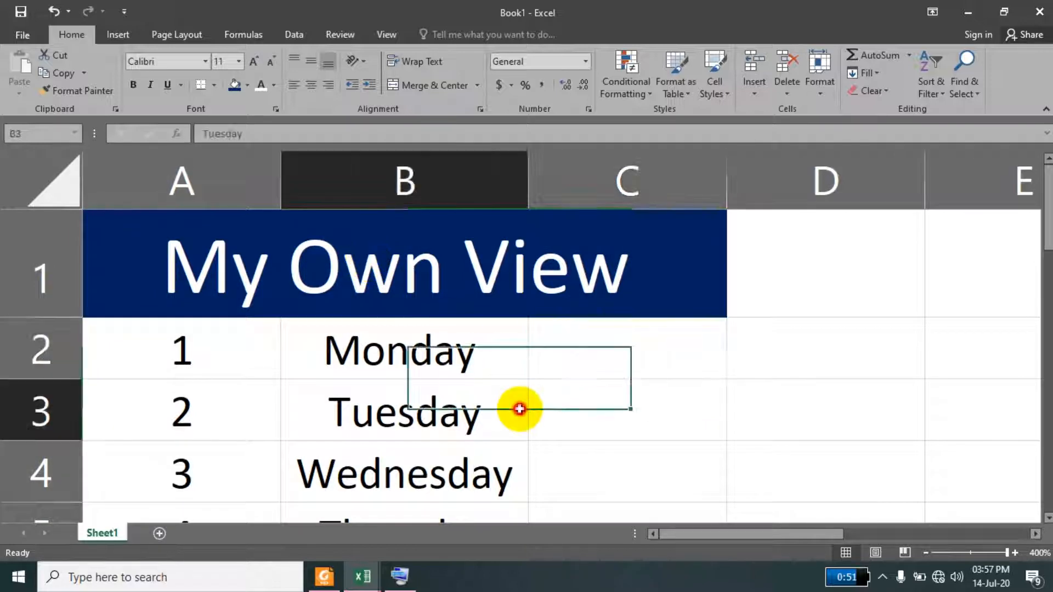
{"action": "left_click", "coordinate": [365, 265]}
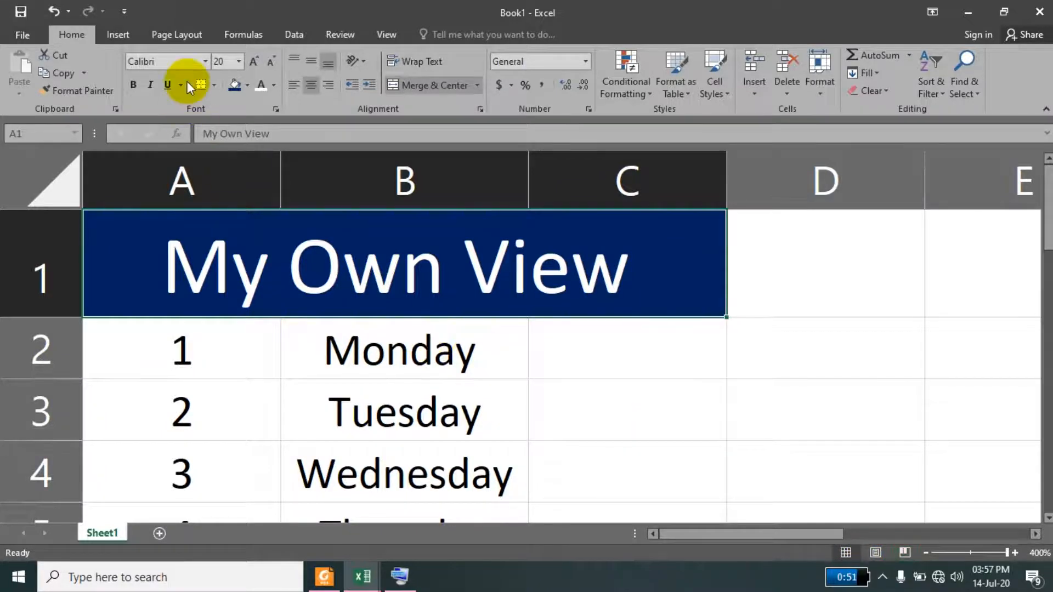
Add a custom view named My Own View that includes print settings and hidden rows, columns and filter settings
{"action": "left_click", "coordinate": [373, 32]}
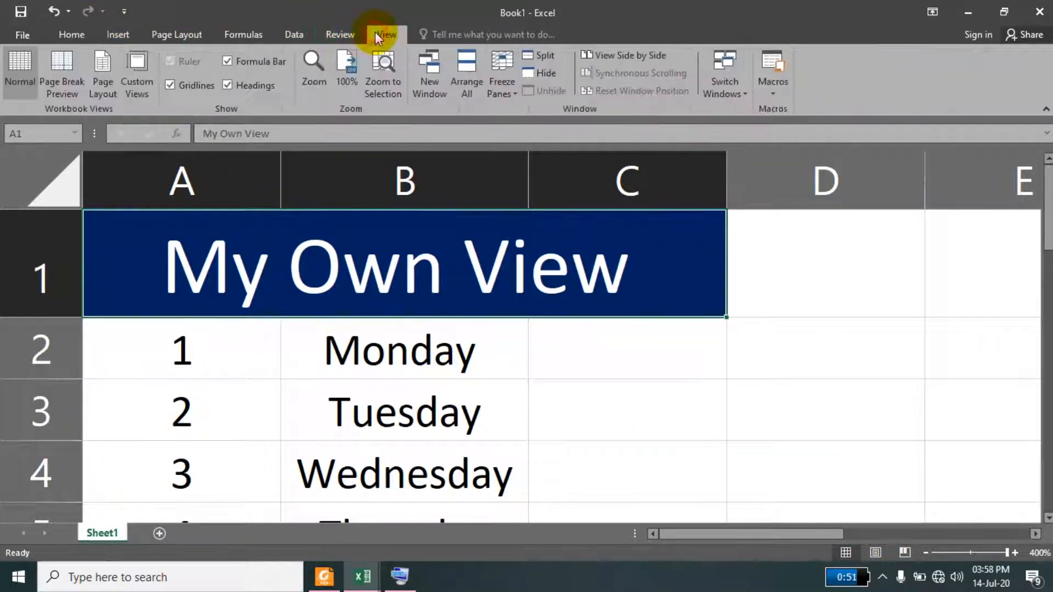
{"action": "left_click", "coordinate": [140, 76]}
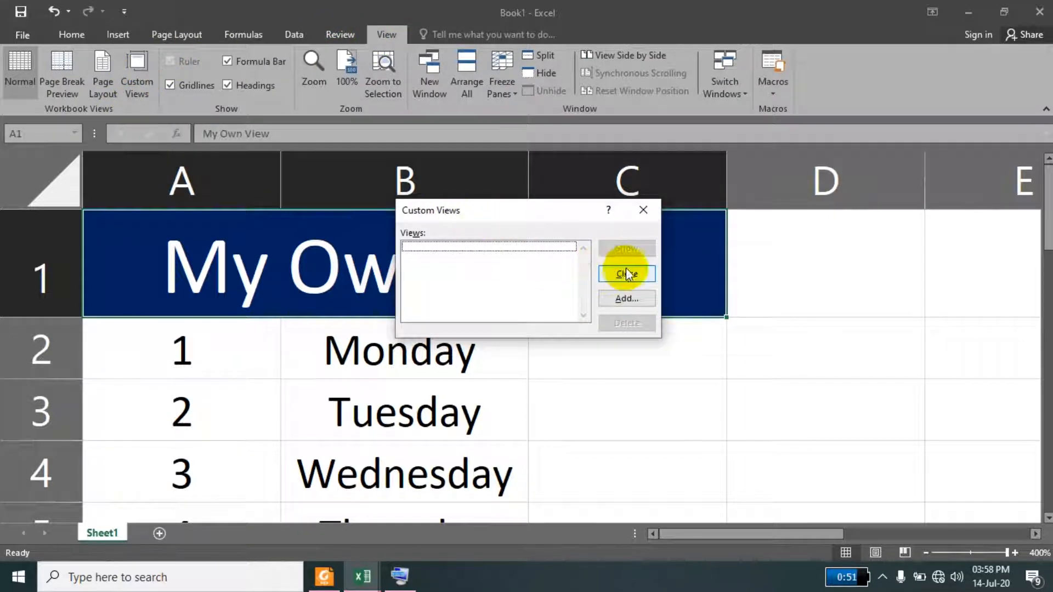
{"action": "left_click", "coordinate": [627, 299]}
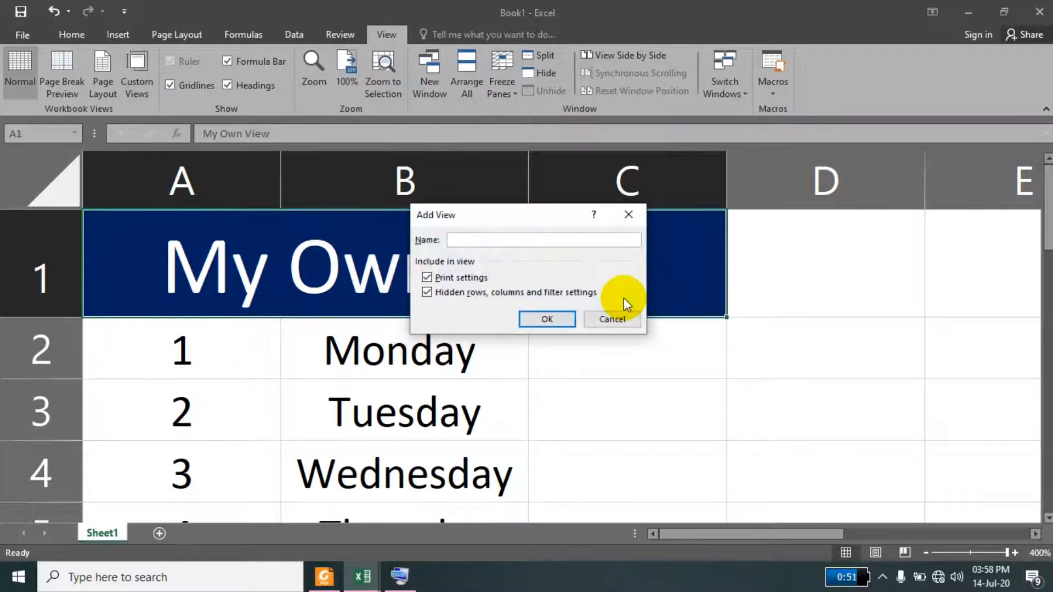
{"action": "type", "text": "My Own View"}
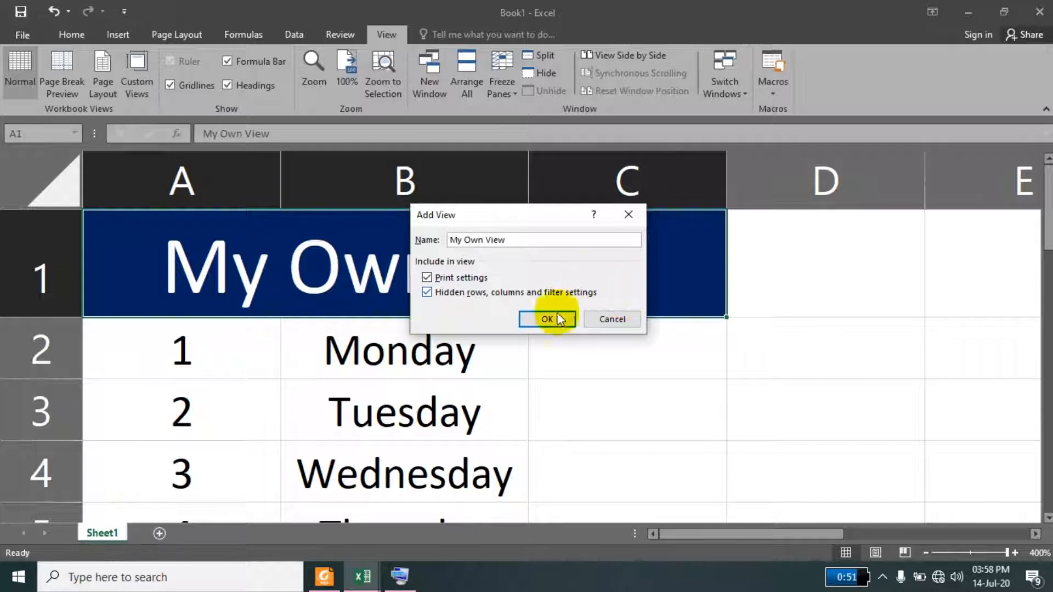
{"action": "left_click", "coordinate": [547, 320]}
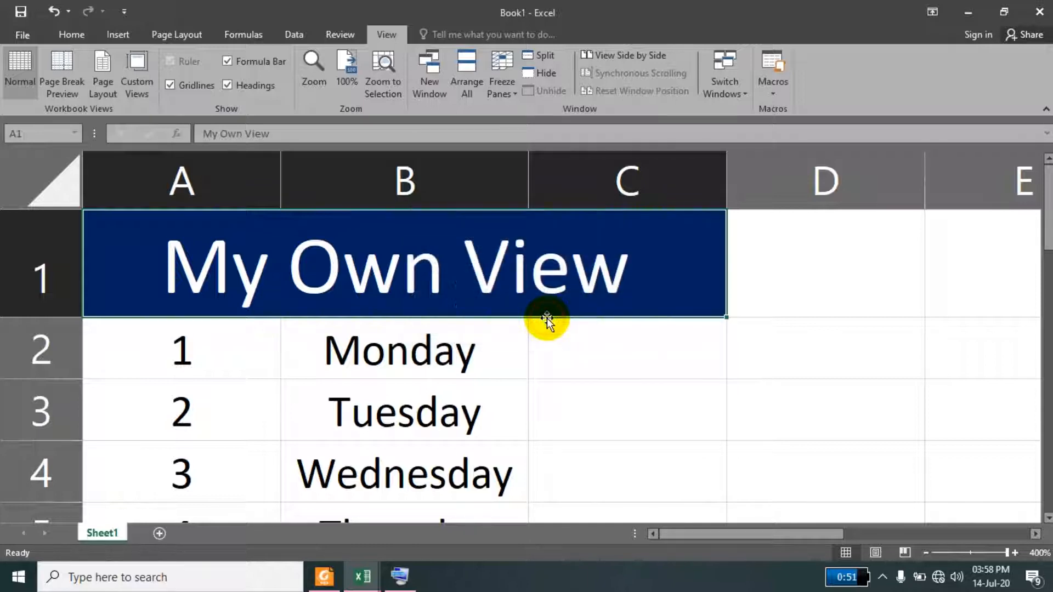
Zoom Sheet1 out from the saved view and add a new worksheet with cell G13 selected
{"action": "left_click", "coordinate": [494, 351]}
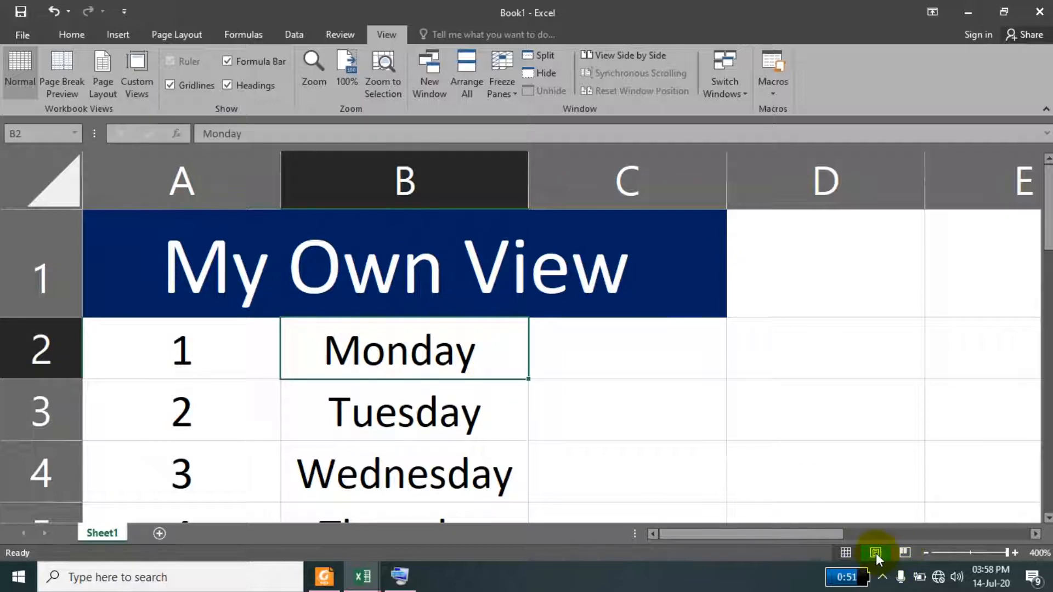
{"action": "left_click", "coordinate": [926, 554]}
{"action": "left_click", "coordinate": [926, 554]}
{"action": "left_click", "coordinate": [926, 554]}
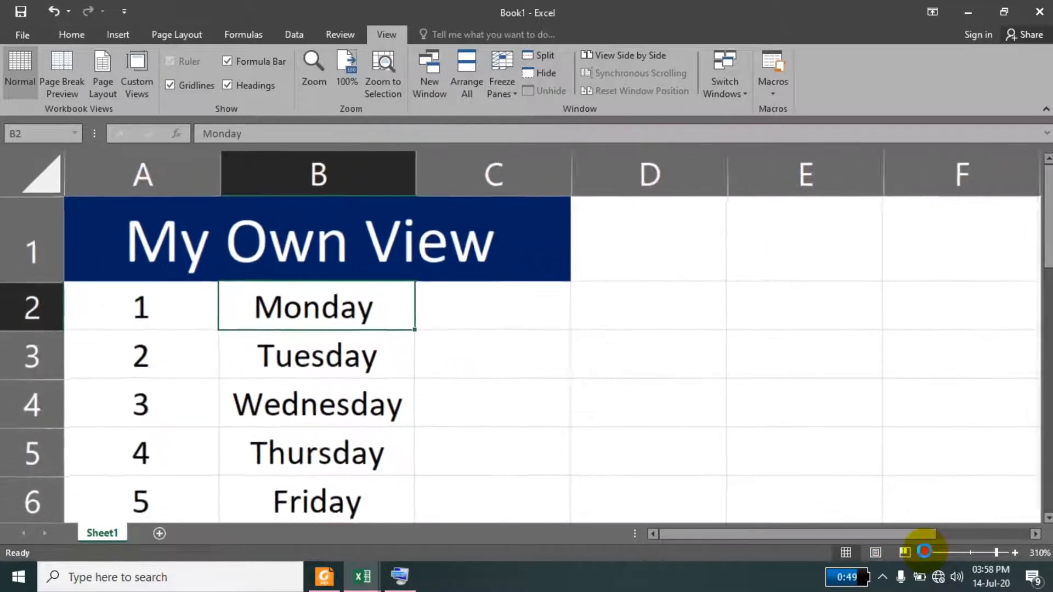
{"action": "left_click", "coordinate": [926, 554]}
{"action": "left_click", "coordinate": [165, 530]}
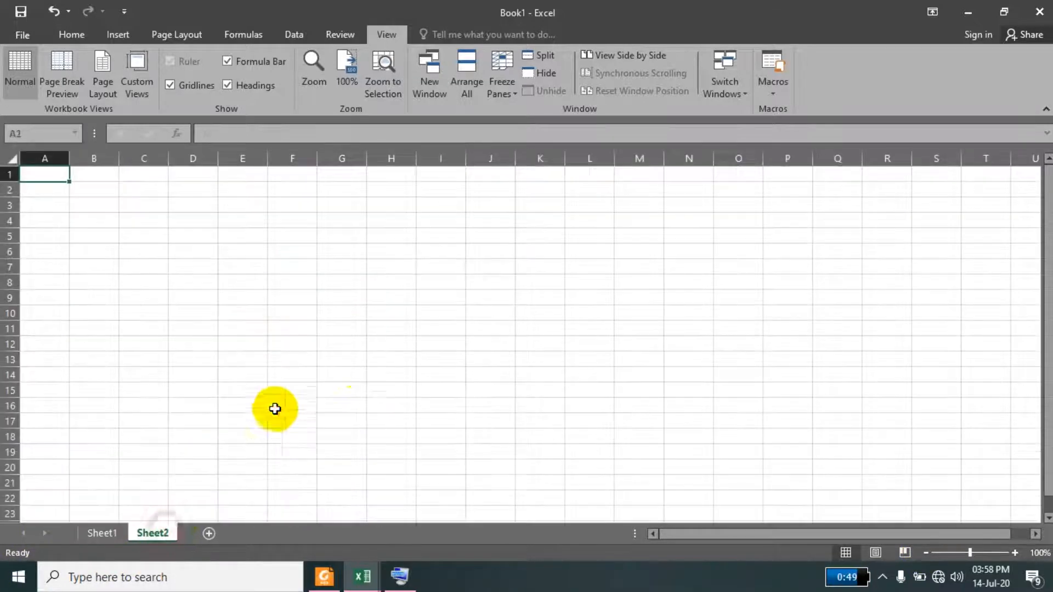
{"action": "left_click", "coordinate": [354, 364]}
Switch the new sheet to Page Break Preview and show the saved custom view My Own View
{"action": "left_click", "coordinate": [878, 554]}
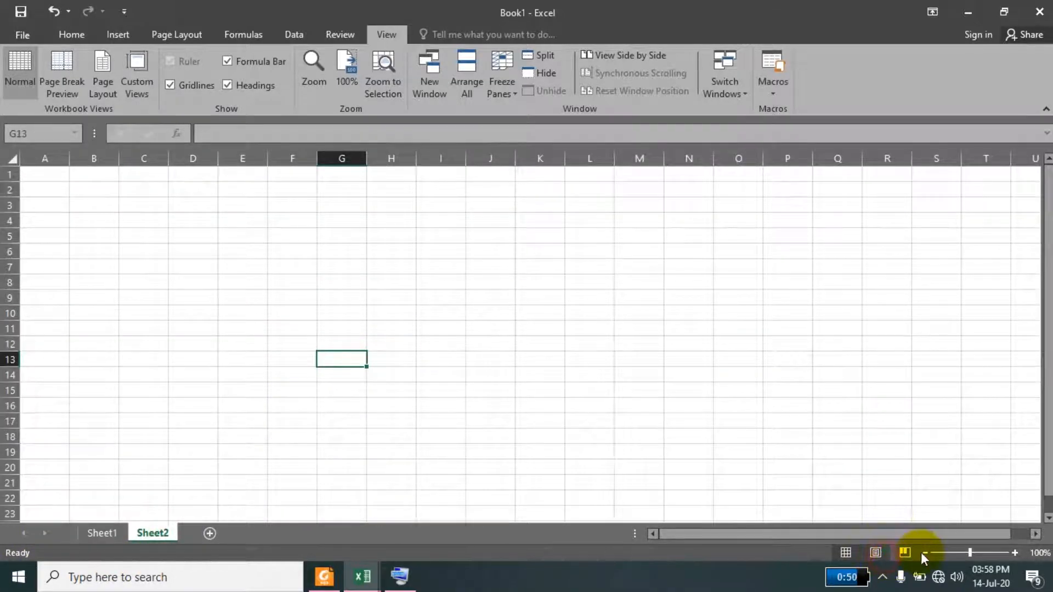
{"action": "left_click", "coordinate": [905, 553]}
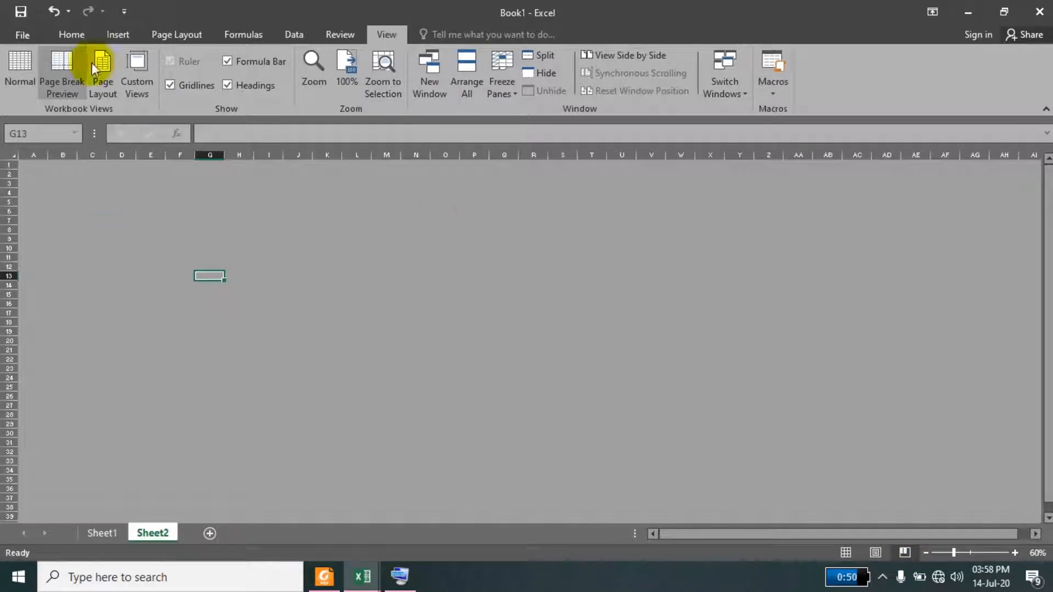
{"action": "left_click", "coordinate": [135, 85]}
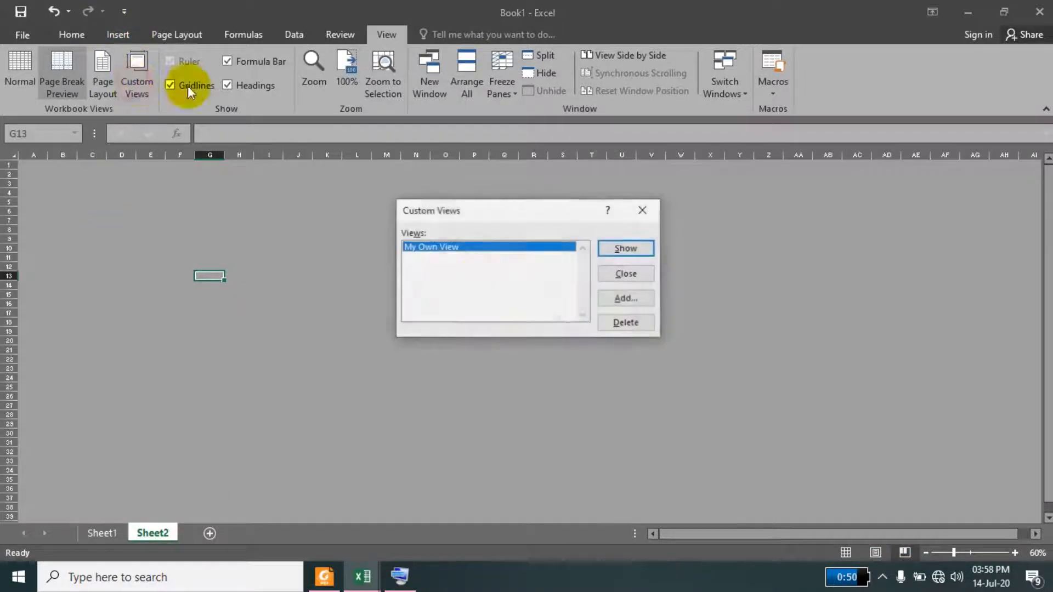
{"action": "left_click", "coordinate": [626, 249]}
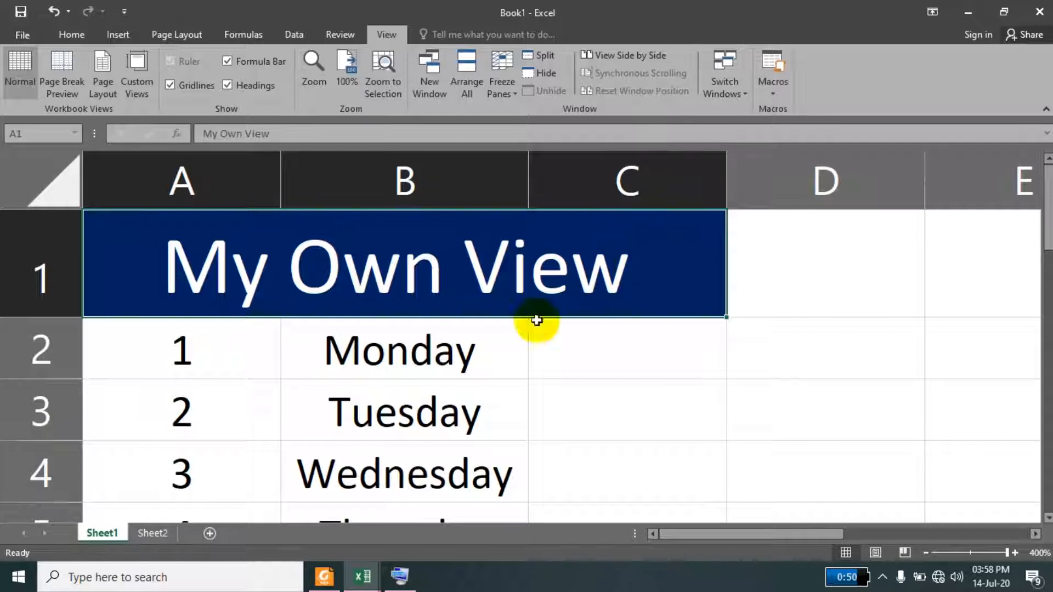
Switch to the course PDF in Foxit Reader and review the Custom views to Formatting numbers pages, returning to section 1.5 Copying and moving data
{"action": "left_click", "coordinate": [326, 581]}
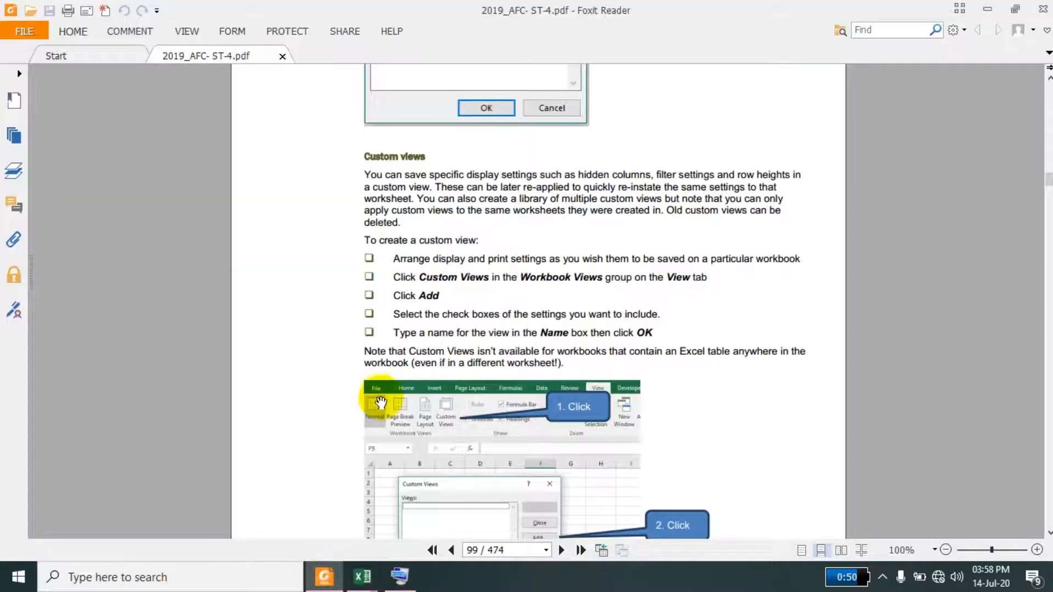
{"action": "scroll", "coordinate": [380, 404], "scroll_direction": "down", "scroll_amount": 15}
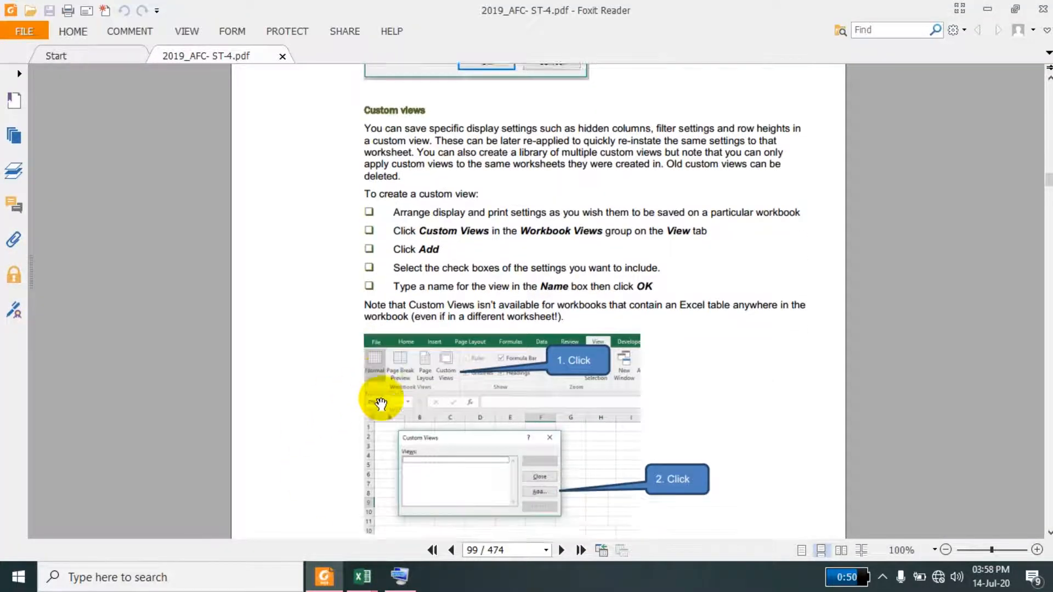
{"action": "scroll", "coordinate": [380, 405], "scroll_direction": "down", "scroll_amount": 10}
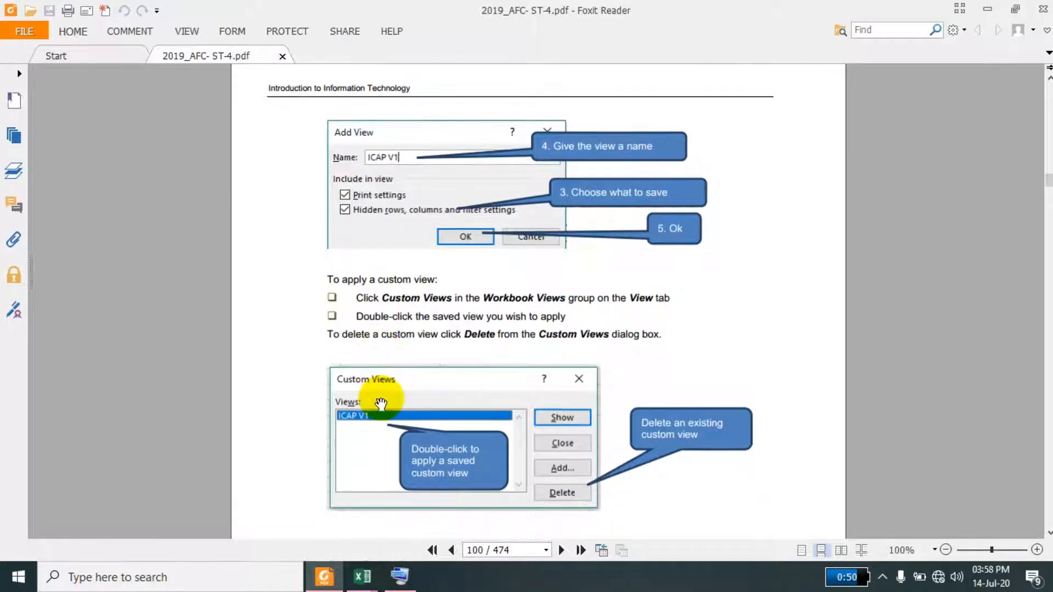
{"action": "scroll", "coordinate": [380, 404], "scroll_direction": "down", "scroll_amount": 2}
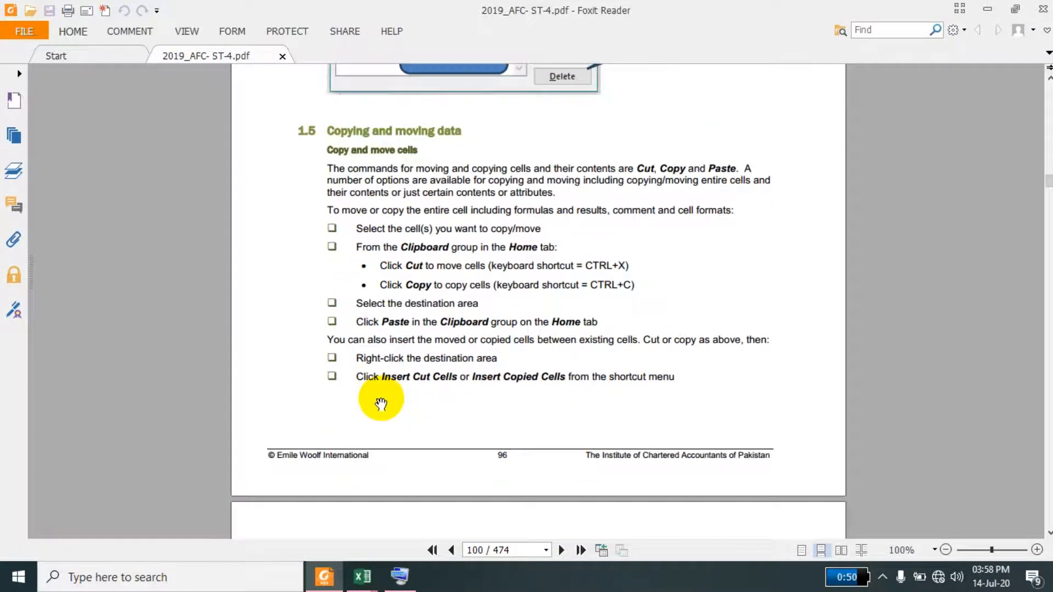
{"action": "scroll", "coordinate": [381, 404], "scroll_direction": "down", "scroll_amount": 20}
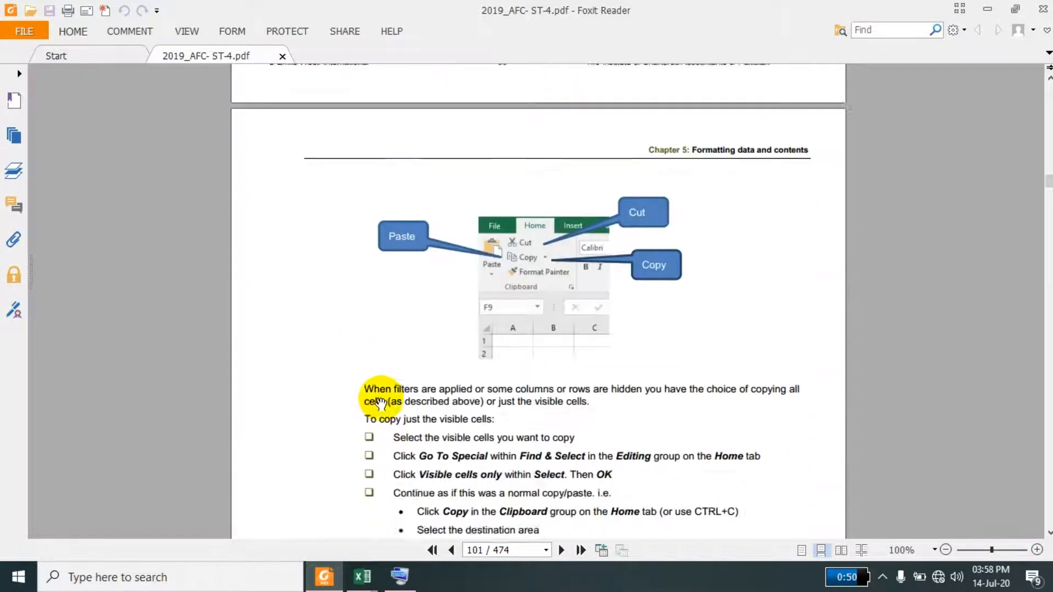
{"action": "scroll", "coordinate": [380, 405], "scroll_direction": "down", "scroll_amount": 20}
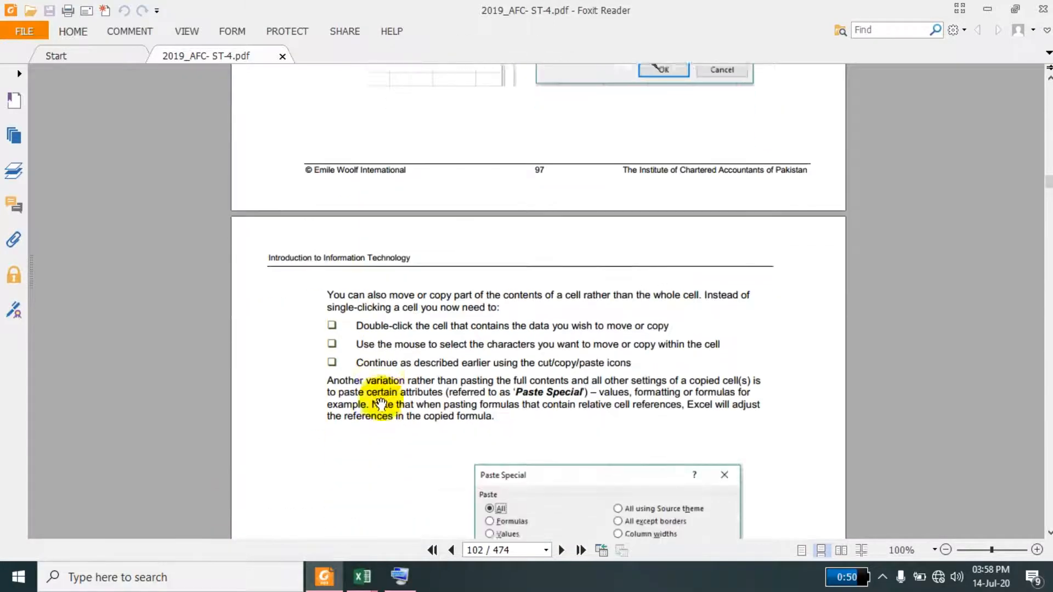
{"action": "scroll", "coordinate": [381, 405], "scroll_direction": "down", "scroll_amount": 20}
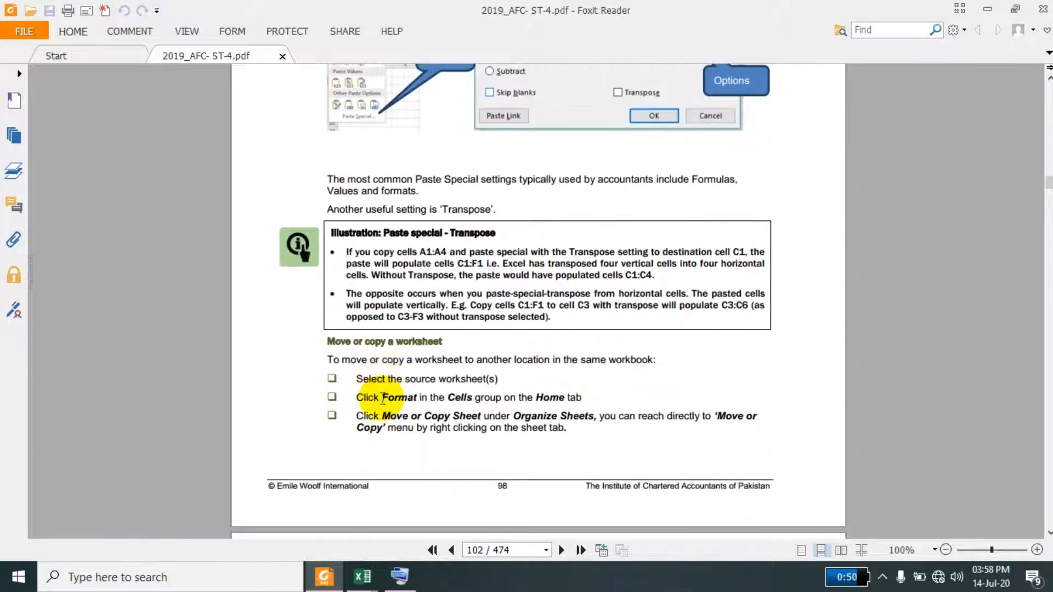
{"action": "scroll", "coordinate": [381, 405], "scroll_direction": "down", "scroll_amount": 20}
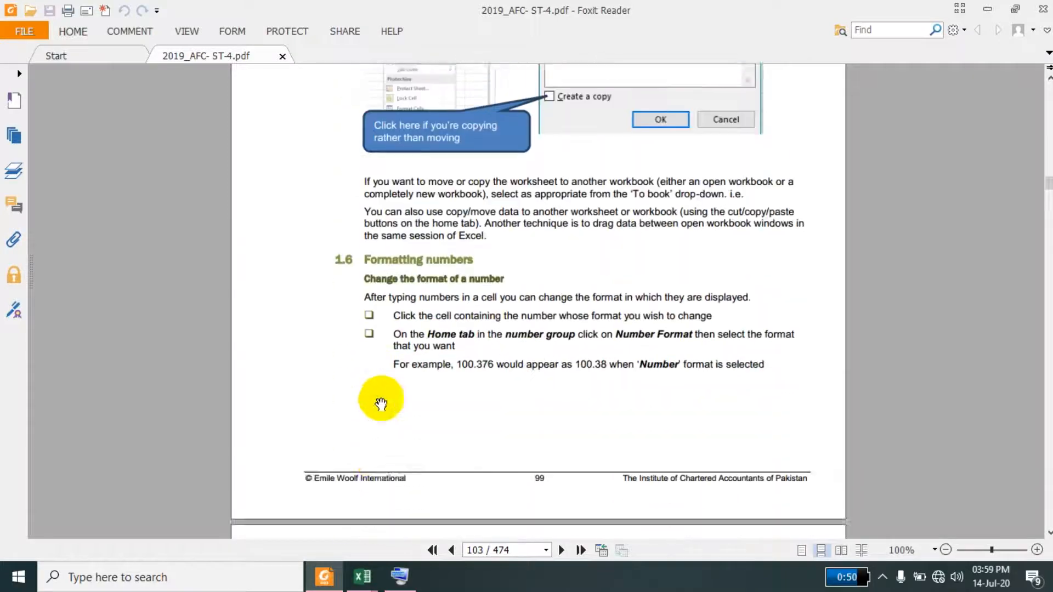
{"action": "scroll", "coordinate": [381, 405], "scroll_direction": "up", "scroll_amount": 20}
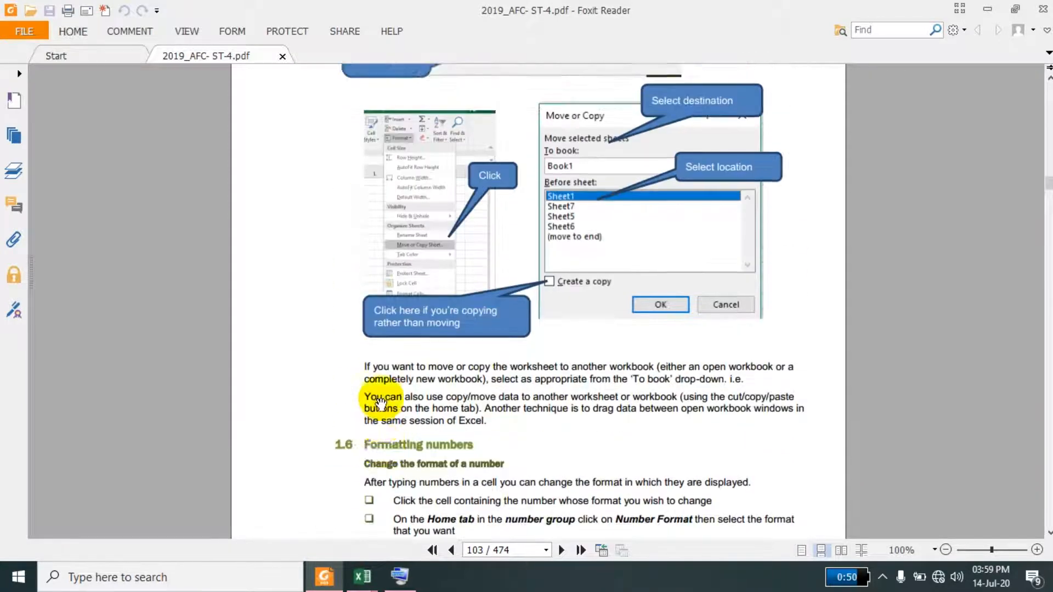
{"action": "scroll", "coordinate": [380, 404], "scroll_direction": "up", "scroll_amount": 20}
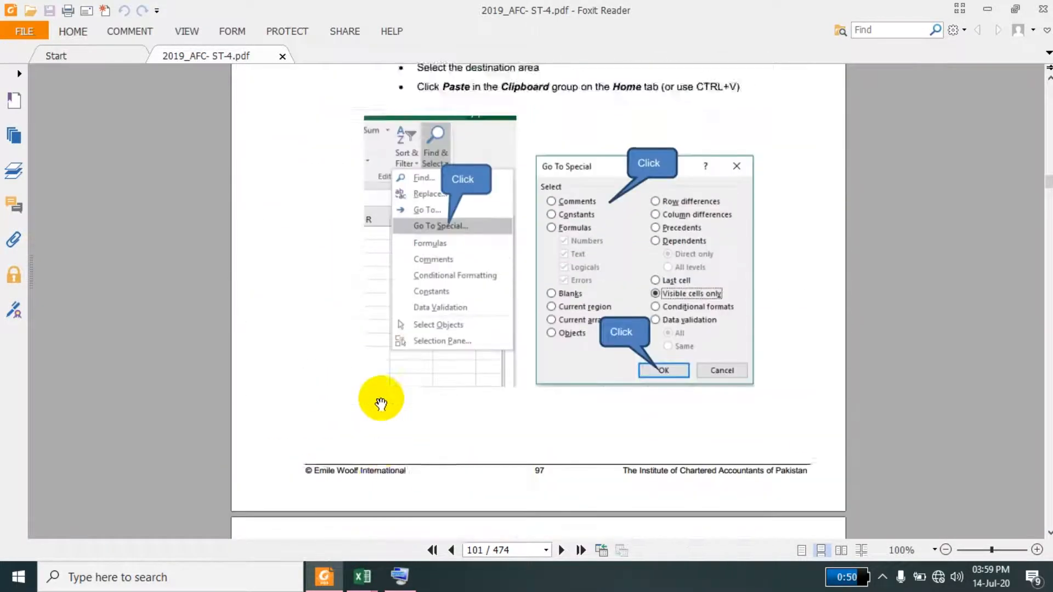
{"action": "scroll", "coordinate": [382, 399], "scroll_direction": "up", "scroll_amount": 15}
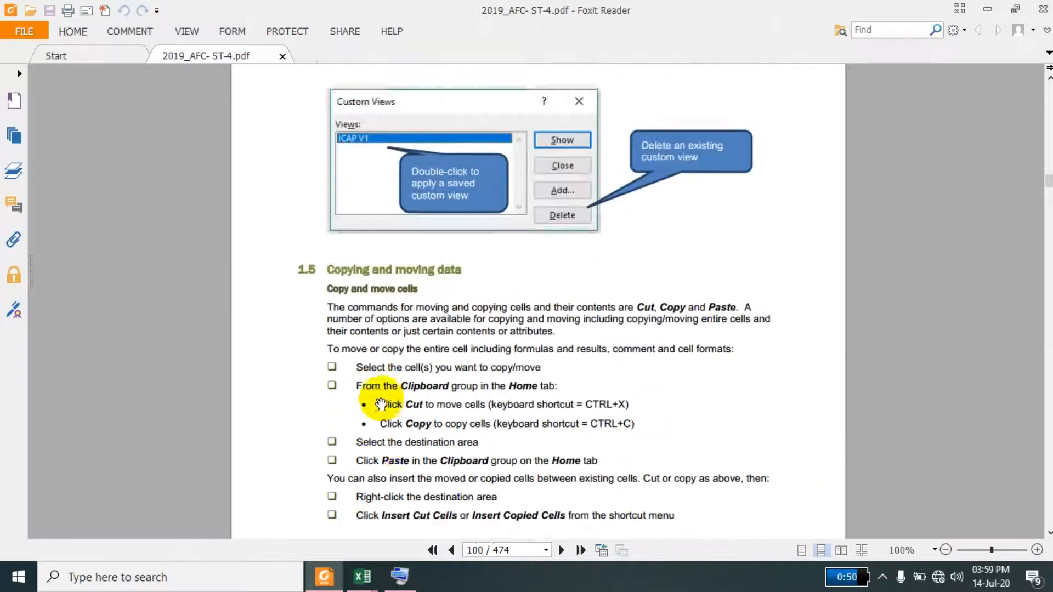
{"action": "scroll", "coordinate": [382, 399], "scroll_direction": "down", "scroll_amount": 3}
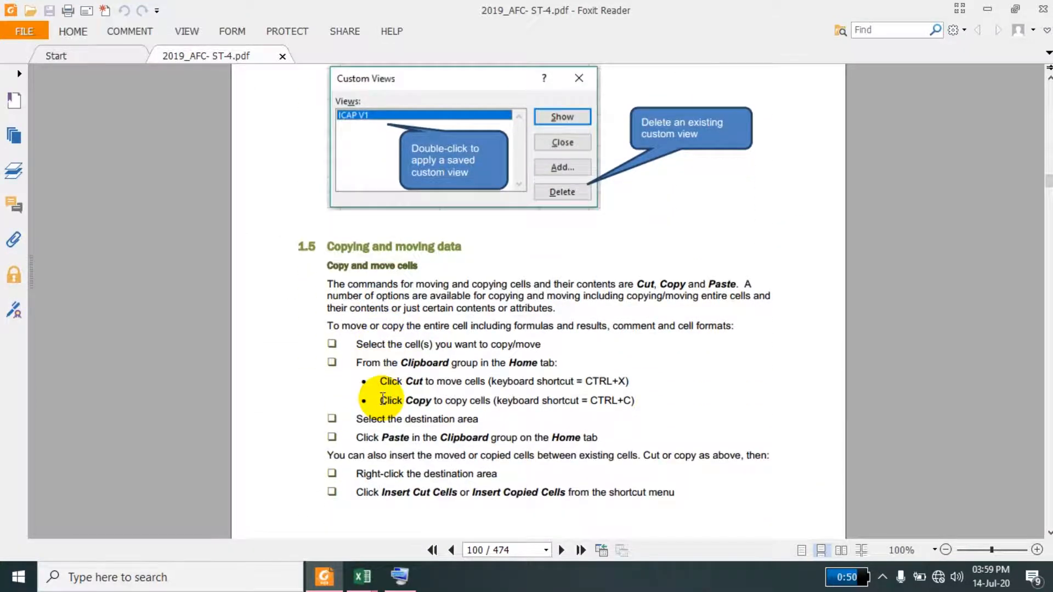
{"action": "scroll", "coordinate": [383, 399], "scroll_direction": "up", "scroll_amount": 19}
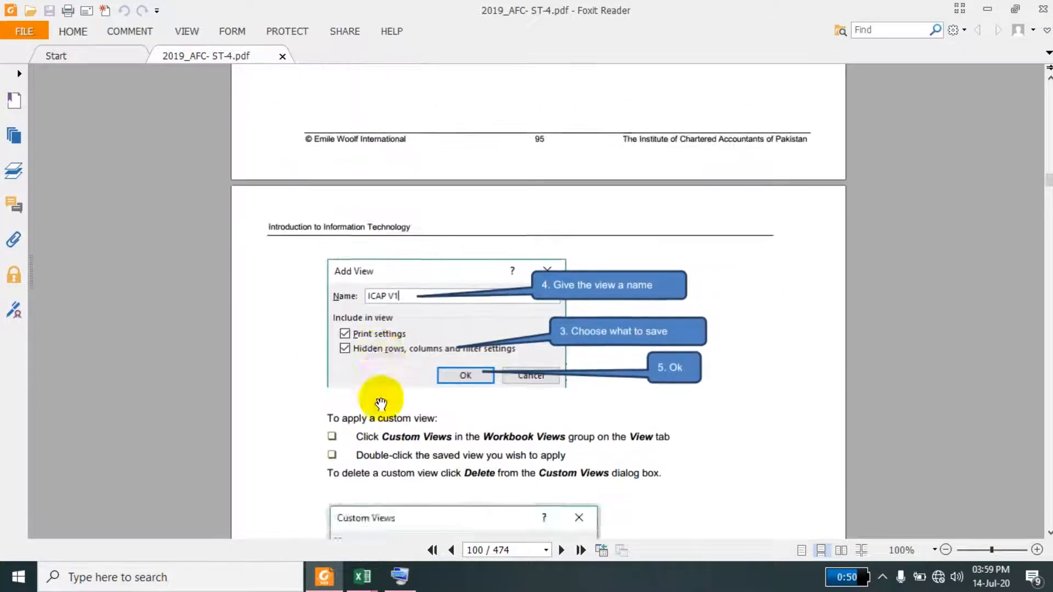
{"action": "scroll", "coordinate": [381, 404], "scroll_direction": "down", "scroll_amount": 20}
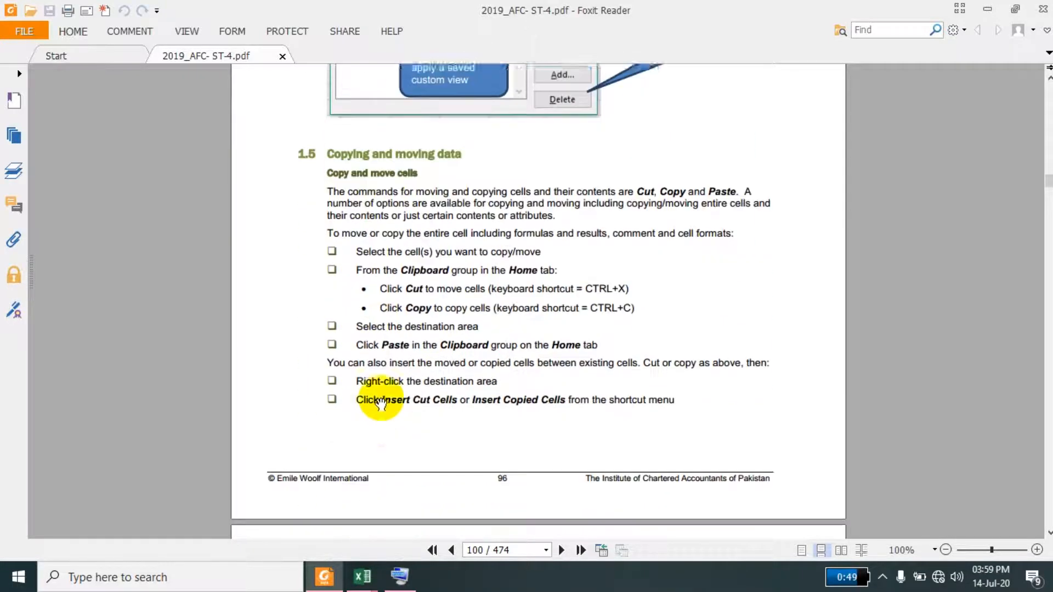
{"action": "scroll", "coordinate": [382, 403], "scroll_direction": "down", "scroll_amount": 3}
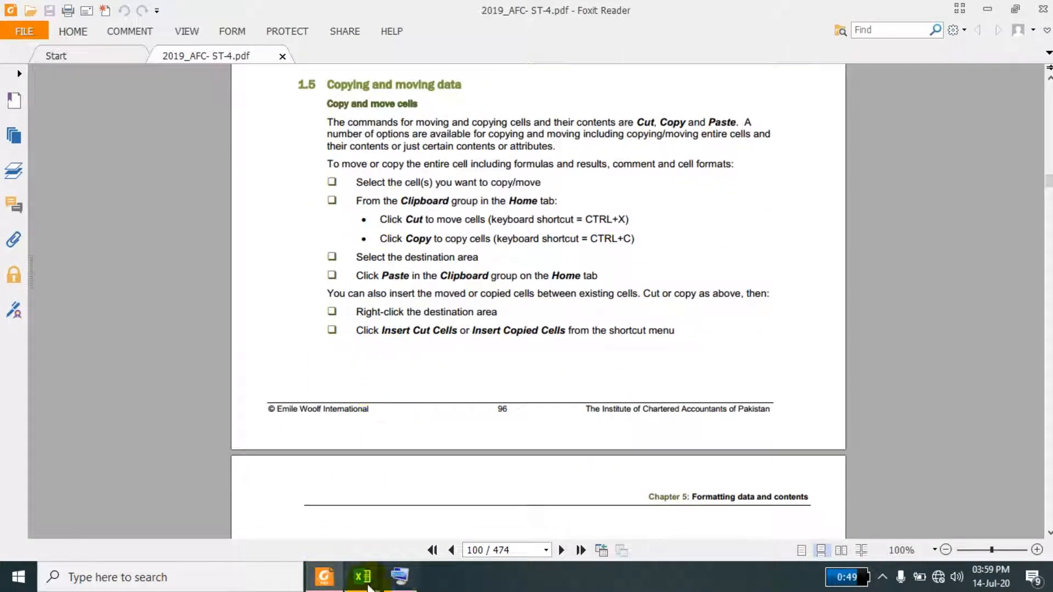
Switch back to the Book1 workbook in Excel and zoom Sheet1 out to 190%
{"action": "mouse_move", "coordinate": [369, 587]}
{"action": "left_click", "coordinate": [388, 527]}
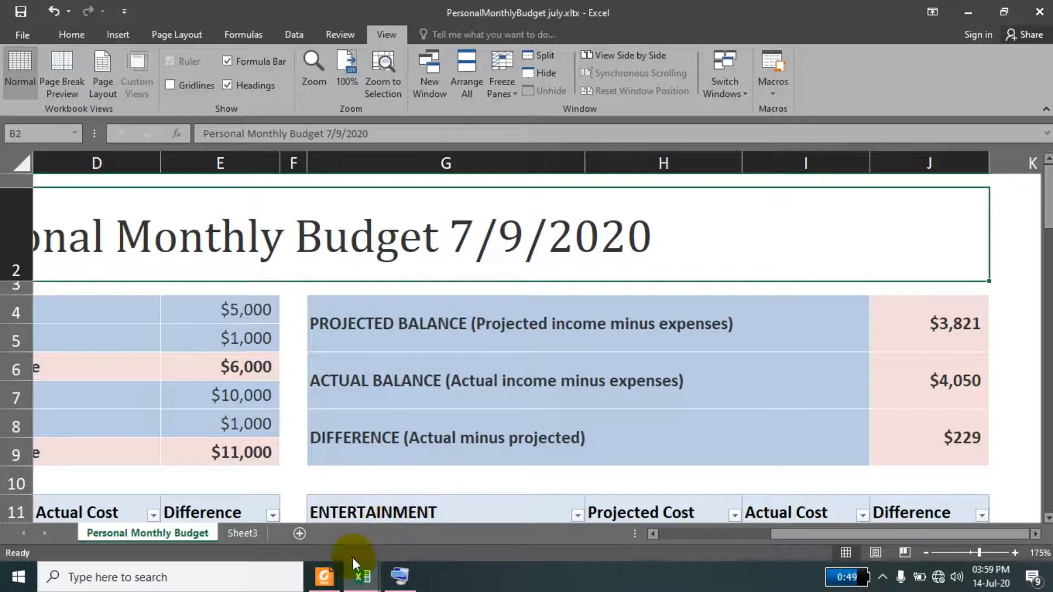
{"action": "left_click", "coordinate": [305, 522]}
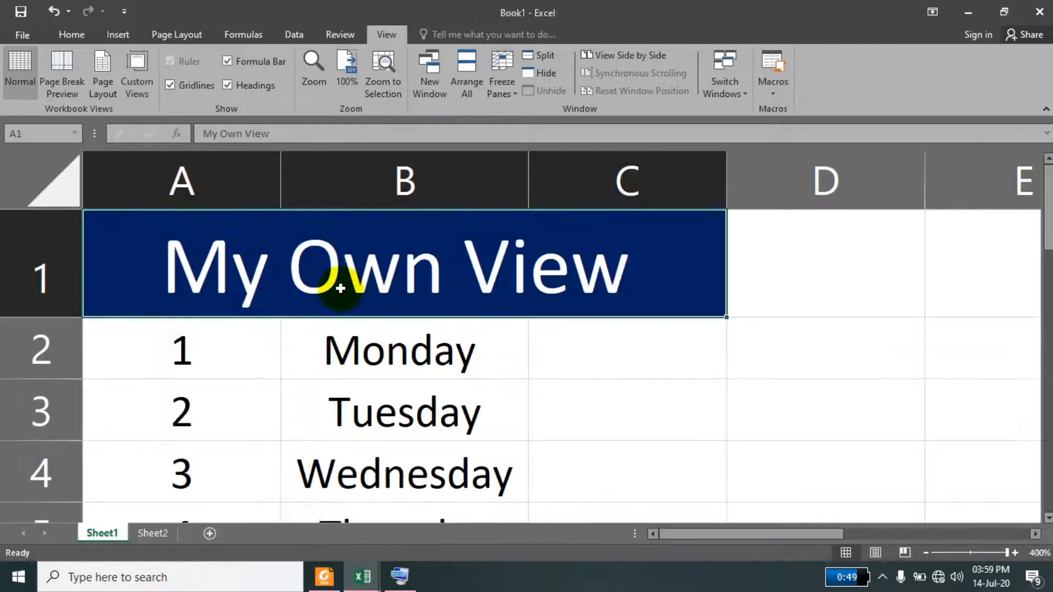
{"action": "left_click", "coordinate": [926, 553]}
{"action": "left_click", "coordinate": [926, 553]}
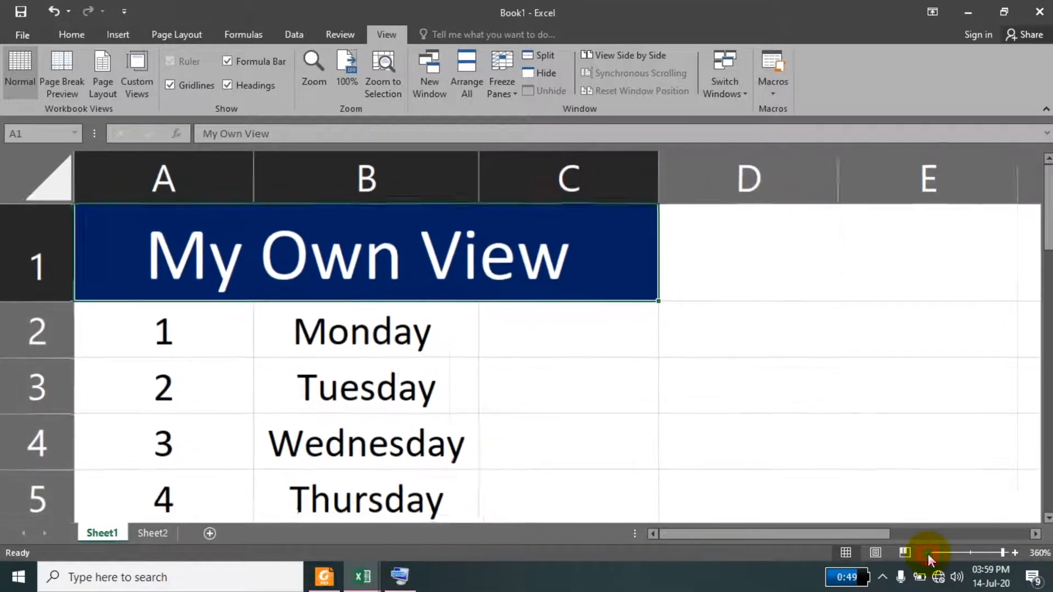
{"action": "left_click", "coordinate": [926, 553]}
{"action": "left_click", "coordinate": [926, 553]}
{"action": "left_click", "coordinate": [927, 553]}
{"action": "left_click", "coordinate": [927, 553]}
{"action": "left_click", "coordinate": [926, 553]}
{"action": "left_click", "coordinate": [927, 553]}
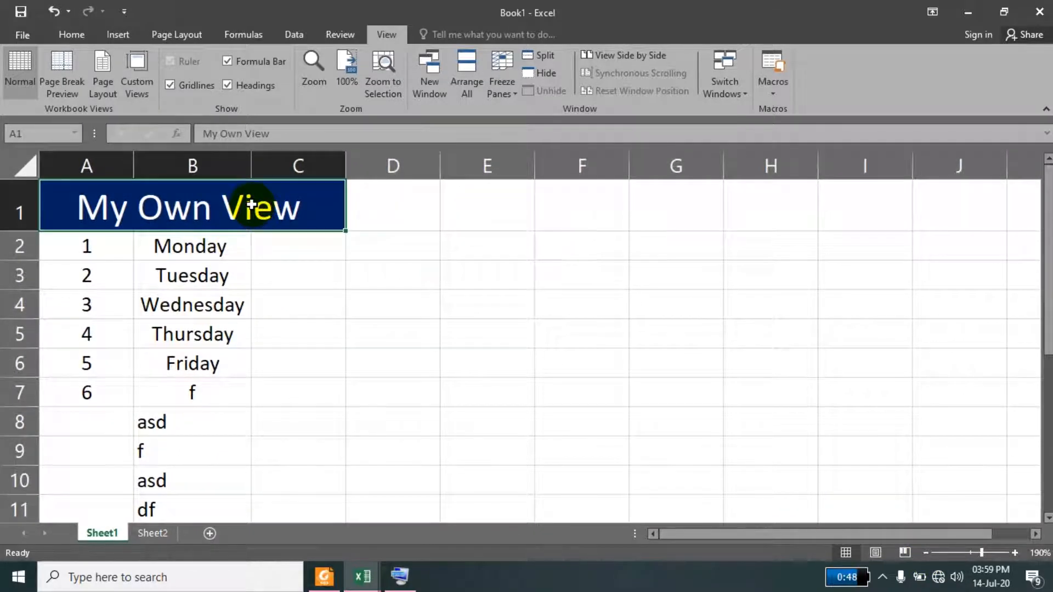
Copy the merged title cell My Own View to cell F1 and undo the paste
{"action": "key", "text": "ctrl+c"}
{"action": "left_click", "coordinate": [578, 217]}
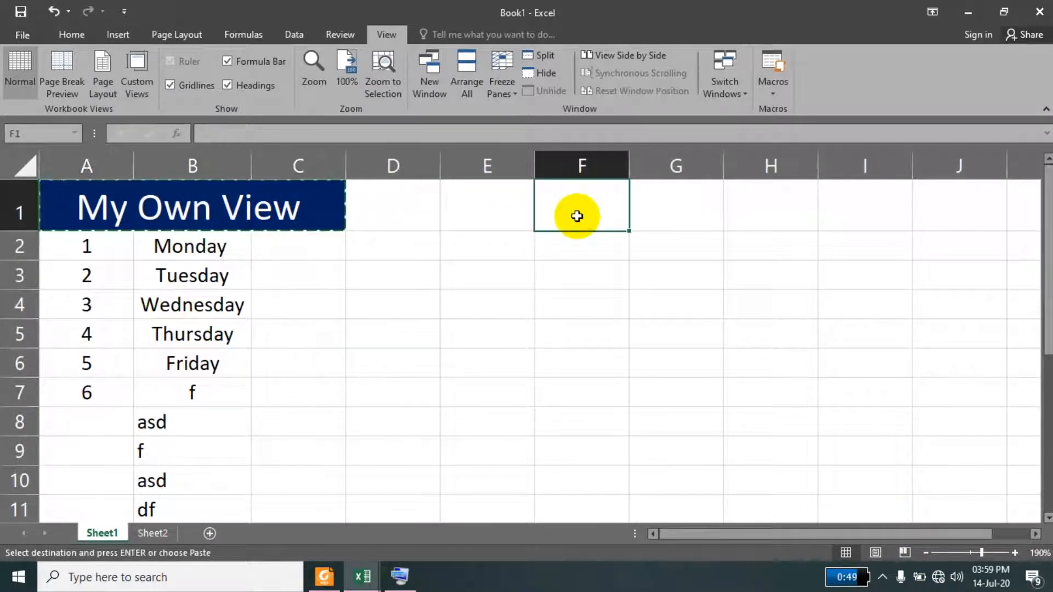
{"action": "key", "text": "ctrl+v"}
{"action": "key", "text": "ctrl+z"}
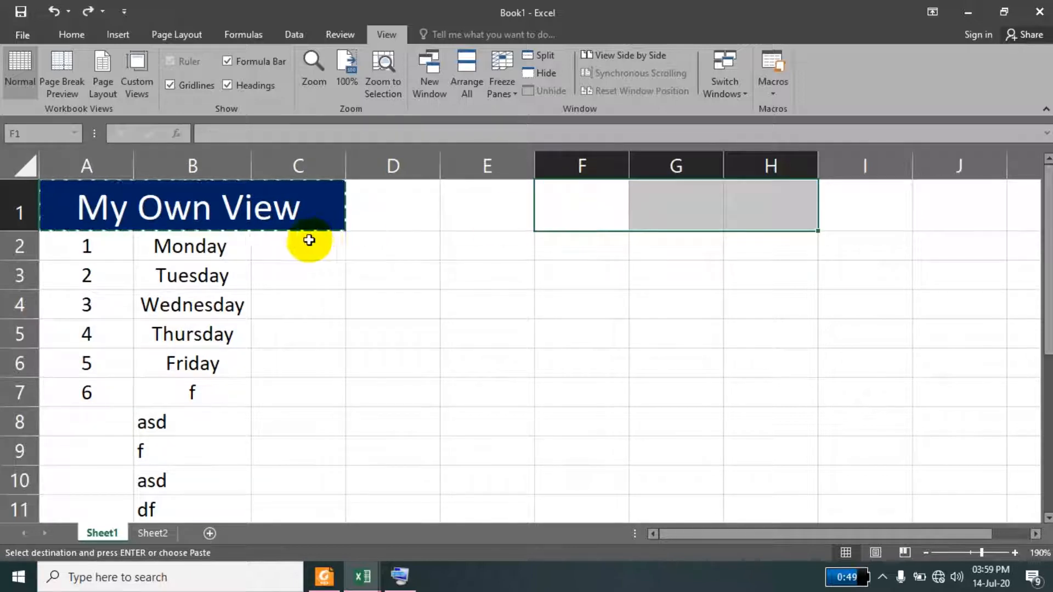
Cut the merged title My Own View from A1 and paste it at cell G1
{"action": "left_click", "coordinate": [282, 207]}
{"action": "left_click", "coordinate": [71, 34]}
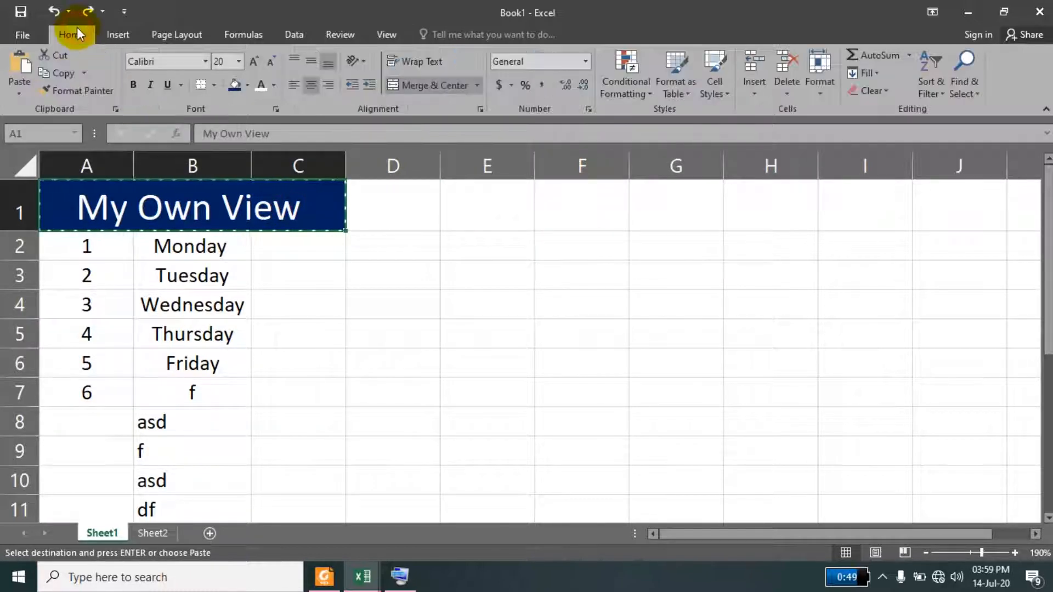
{"action": "left_click", "coordinate": [700, 214]}
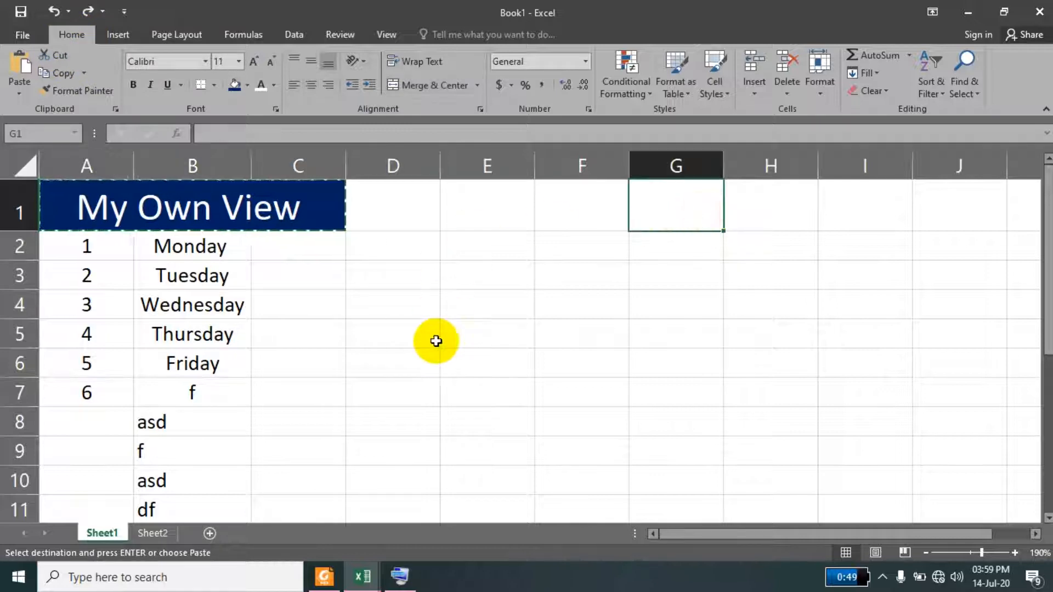
{"action": "left_click", "coordinate": [20, 68]}
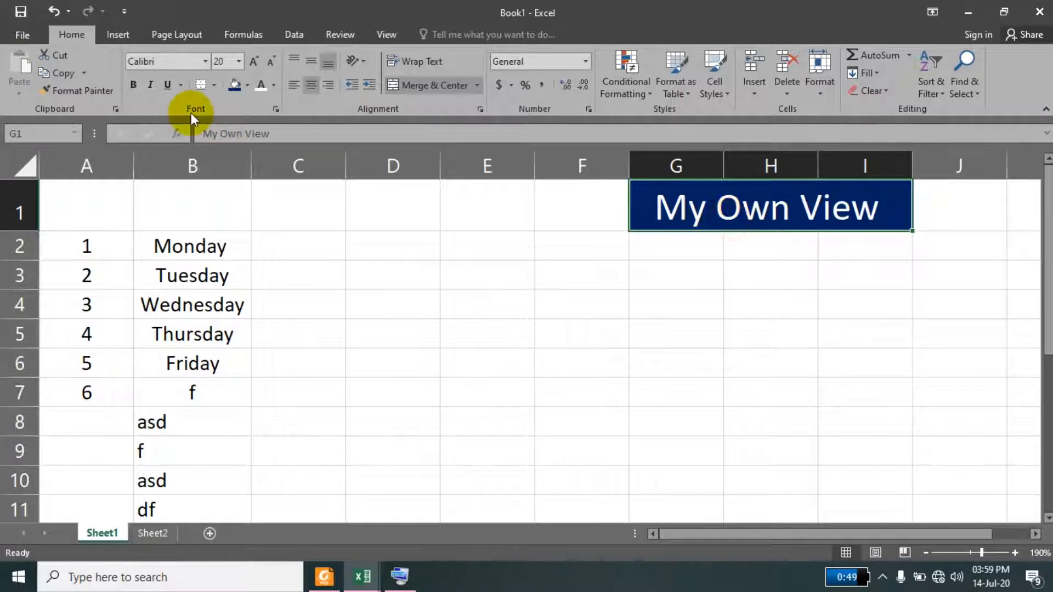
Copy the merged title at G1, paste it into cell A1 and leave the A1 title selected
{"action": "left_click", "coordinate": [54, 72]}
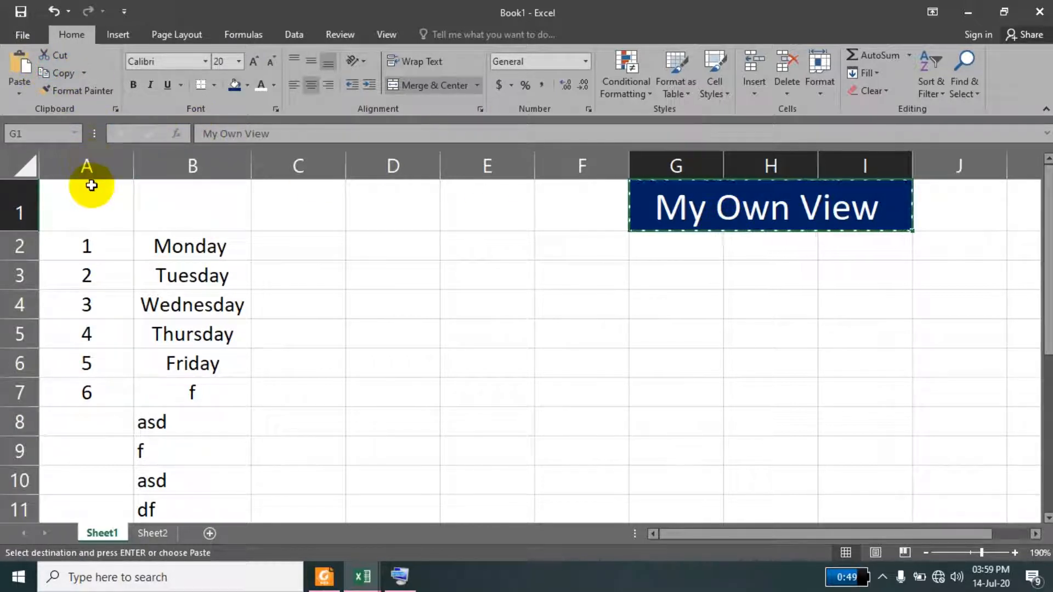
{"action": "left_click", "coordinate": [94, 197]}
{"action": "left_click", "coordinate": [19, 65]}
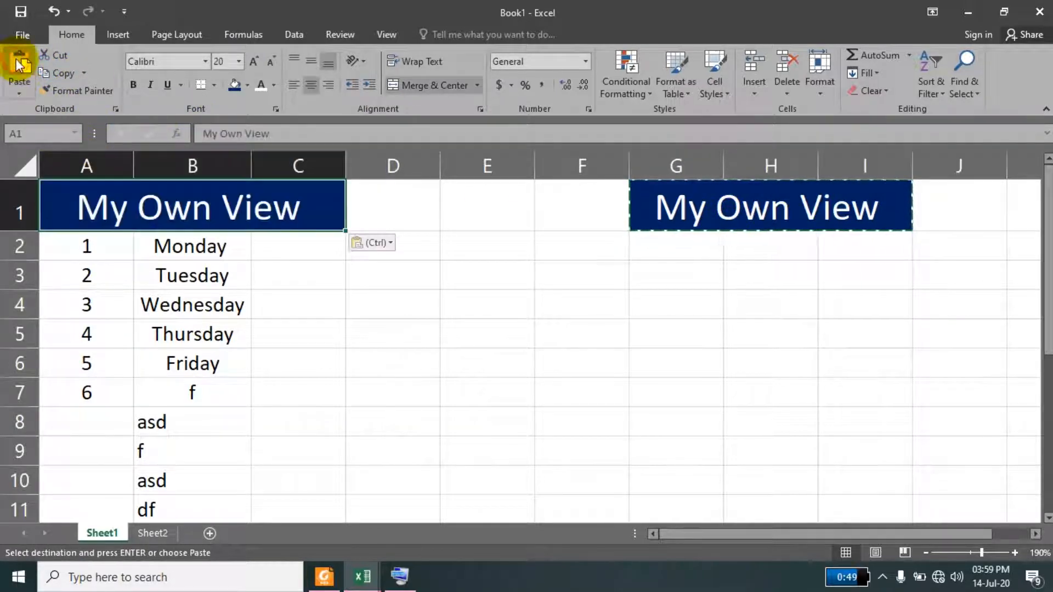
{"action": "left_click", "coordinate": [516, 358]}
{"action": "left_click", "coordinate": [309, 220]}
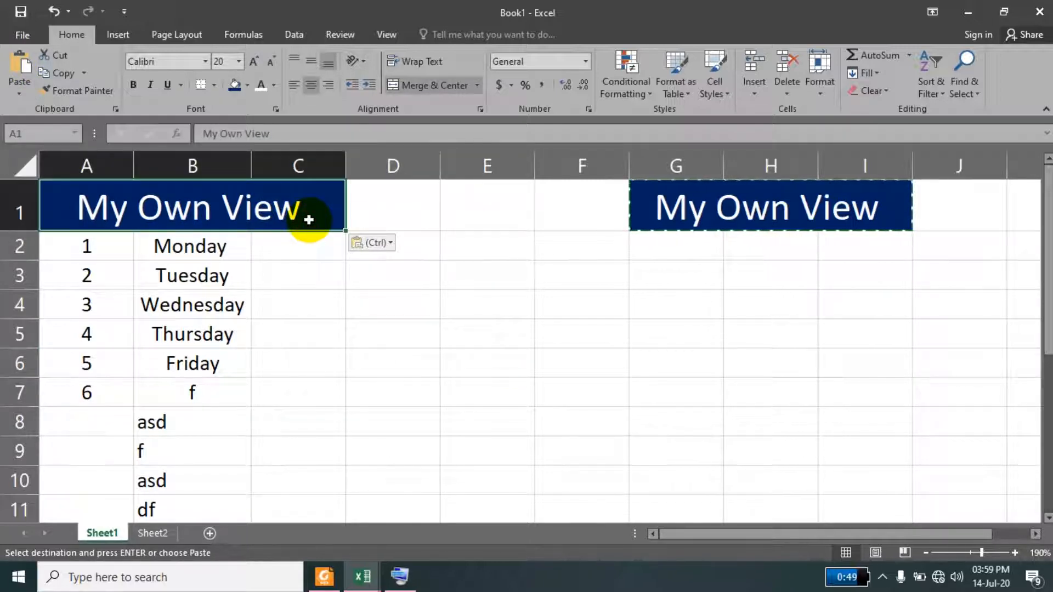
Bring up the On-Screen Keyboard, place it below the title row and use it to copy the merged title in A1
{"action": "left_click", "coordinate": [400, 576]}
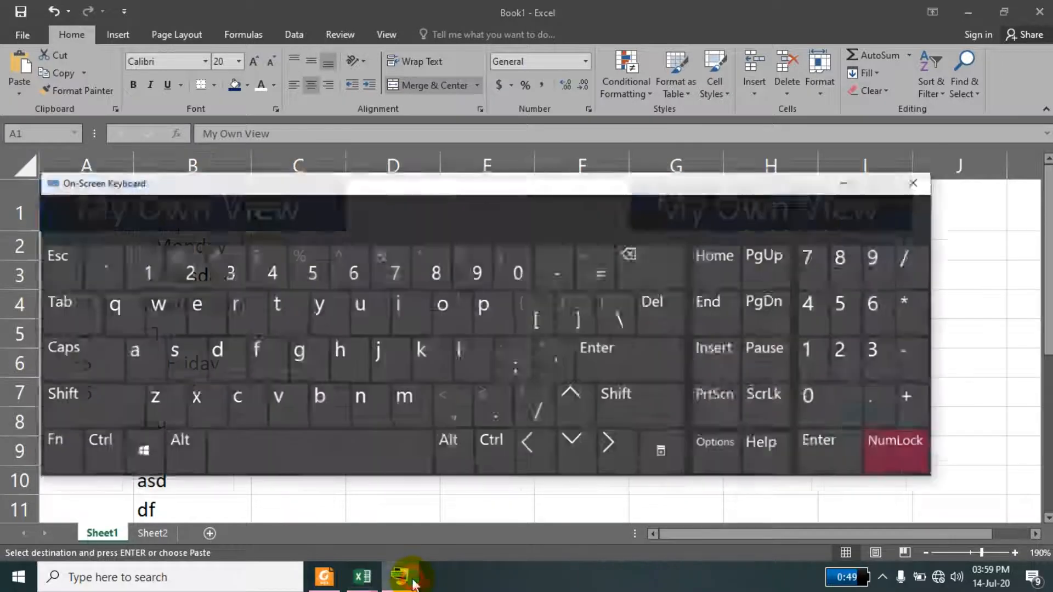
{"action": "left_click_drag", "start_coordinate": [374, 164], "coordinate": [553, 307]}
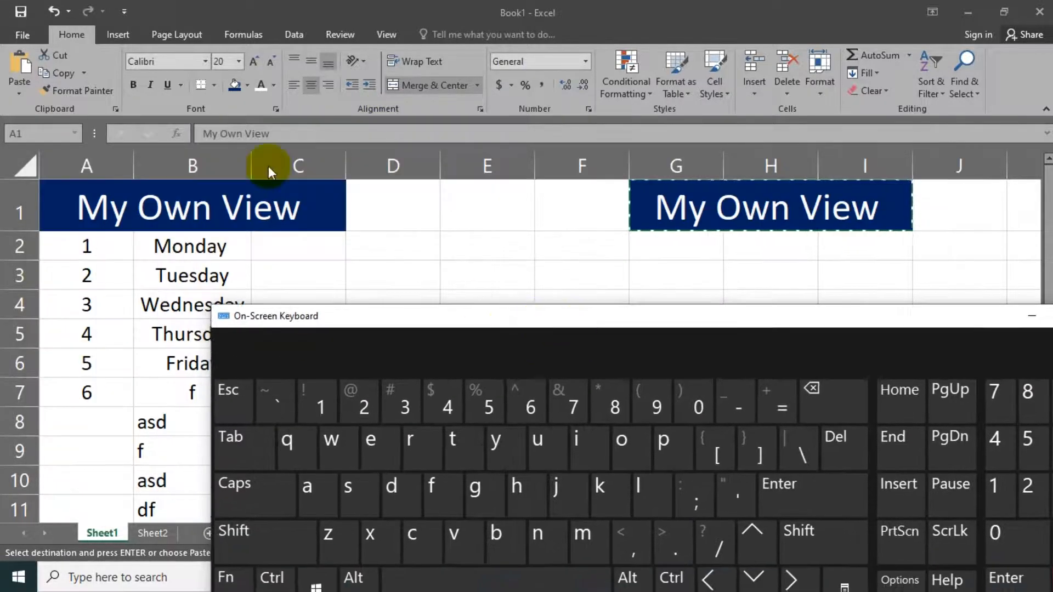
{"action": "left_click", "coordinate": [276, 206]}
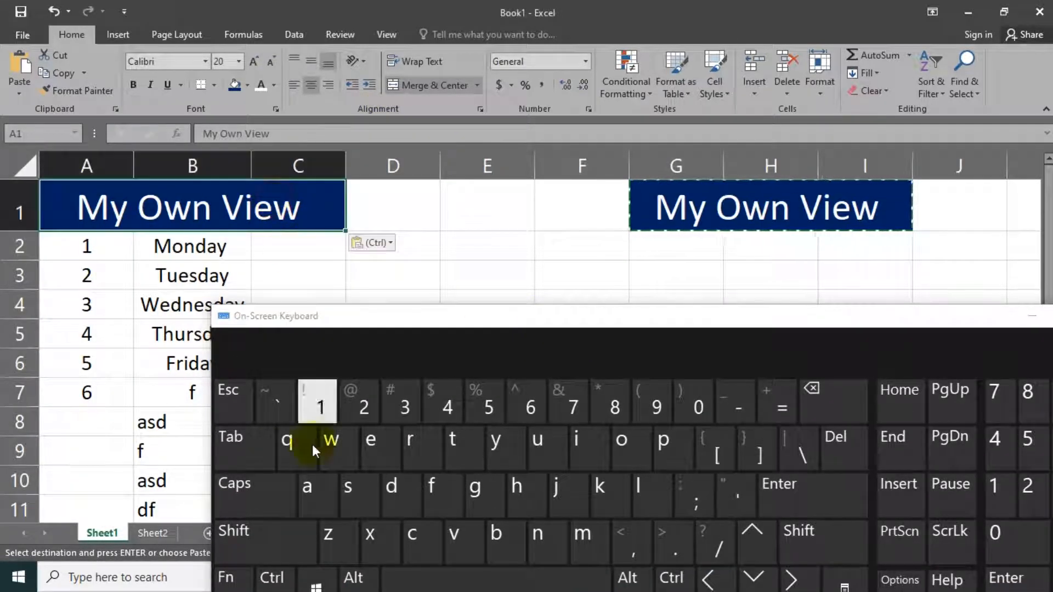
{"action": "left_click", "coordinate": [275, 577]}
{"action": "left_click", "coordinate": [412, 533]}
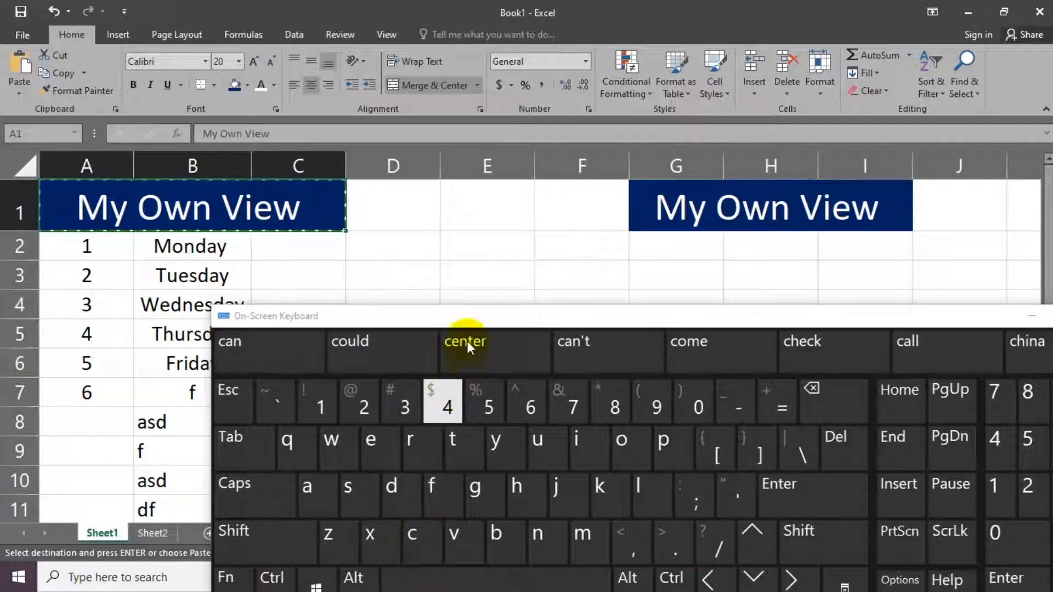
Paste the copied title at cell E3 using the On-Screen Keyboard and move the keyboard clear of the pasted title
{"action": "left_click", "coordinate": [494, 272]}
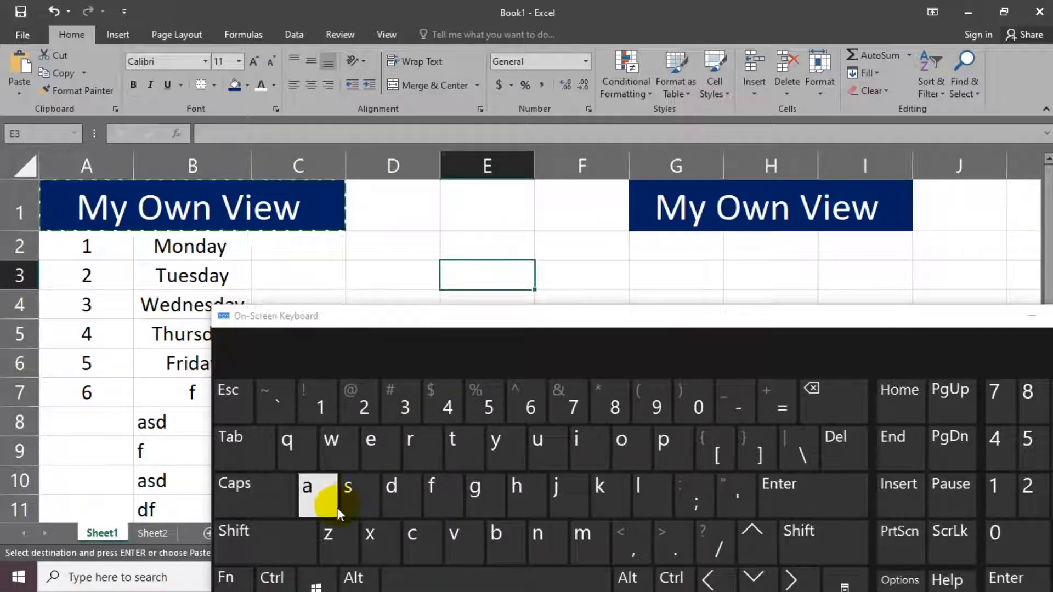
{"action": "left_click", "coordinate": [276, 579]}
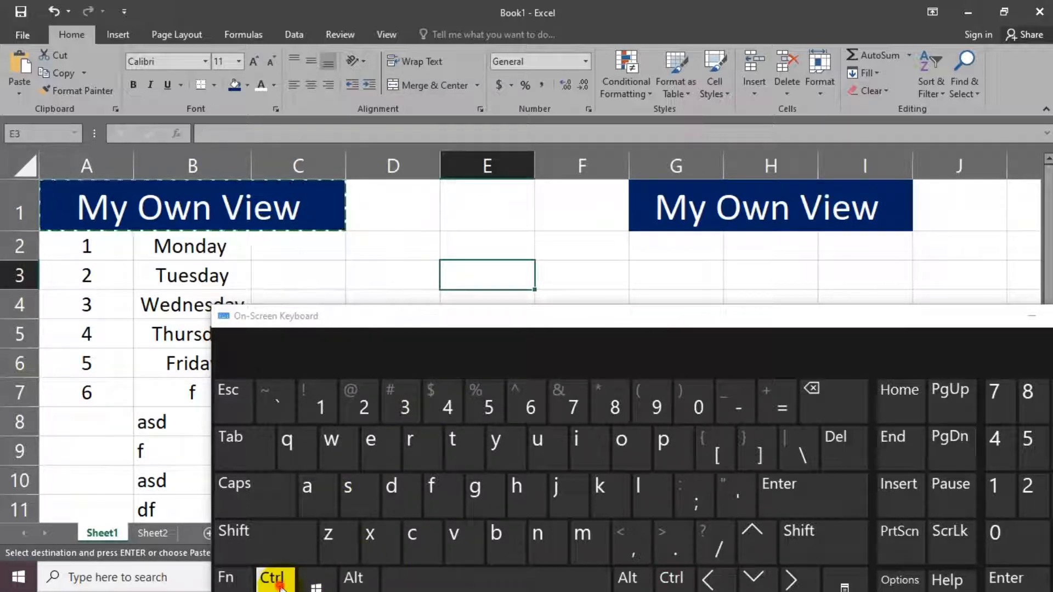
{"action": "left_click", "coordinate": [461, 538]}
{"action": "left_click_drag", "start_coordinate": [563, 320], "coordinate": [432, 365]}
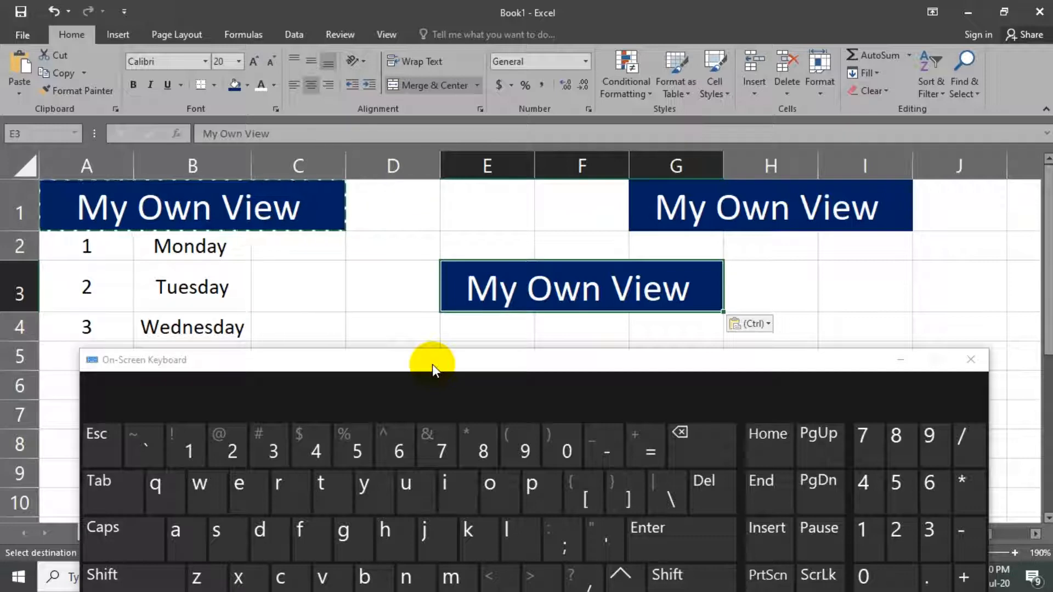
{"action": "left_click_drag", "start_coordinate": [432, 365], "coordinate": [423, 380]}
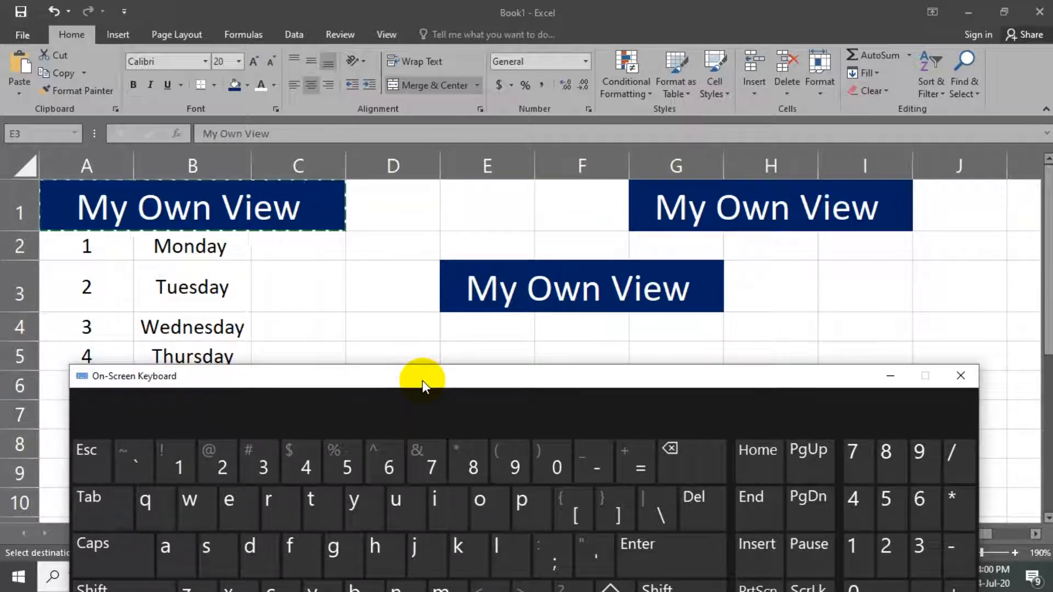
Cut the merged title at E3 and paste it at cell I3 using the On-Screen Keyboard, leaving the keyboard minimized
{"action": "left_click_drag", "start_coordinate": [440, 377], "coordinate": [426, 344]}
{"action": "left_click", "coordinate": [581, 290]}
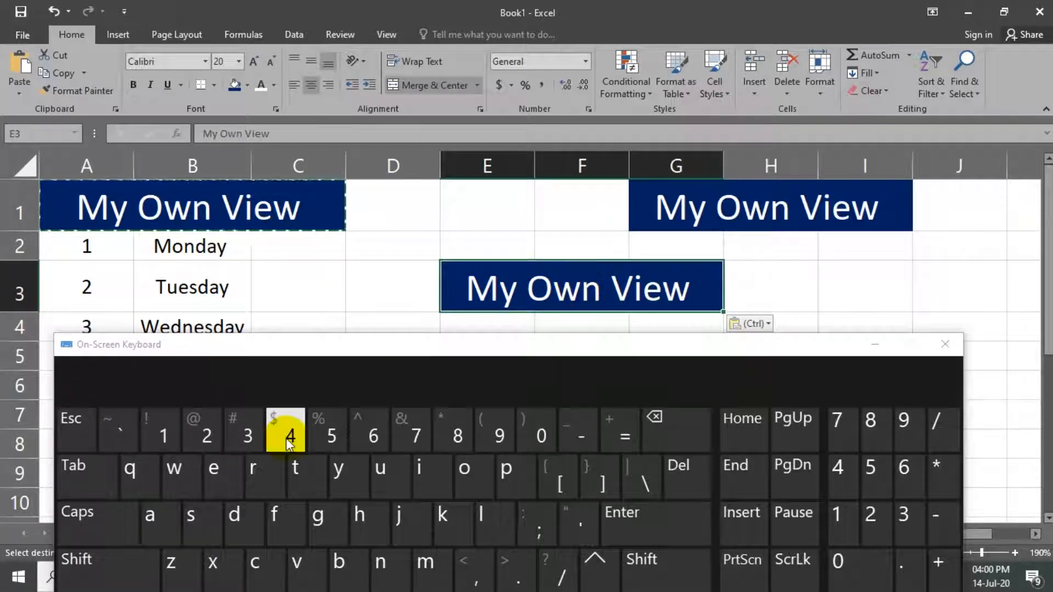
{"action": "left_click_drag", "start_coordinate": [252, 348], "coordinate": [253, 321]}
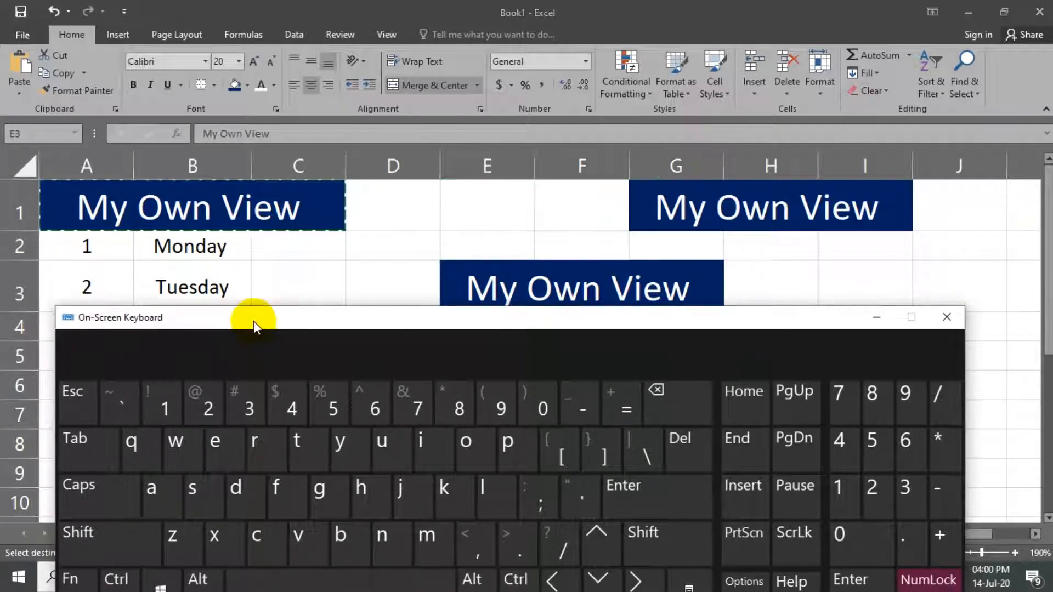
{"action": "left_click", "coordinate": [120, 580]}
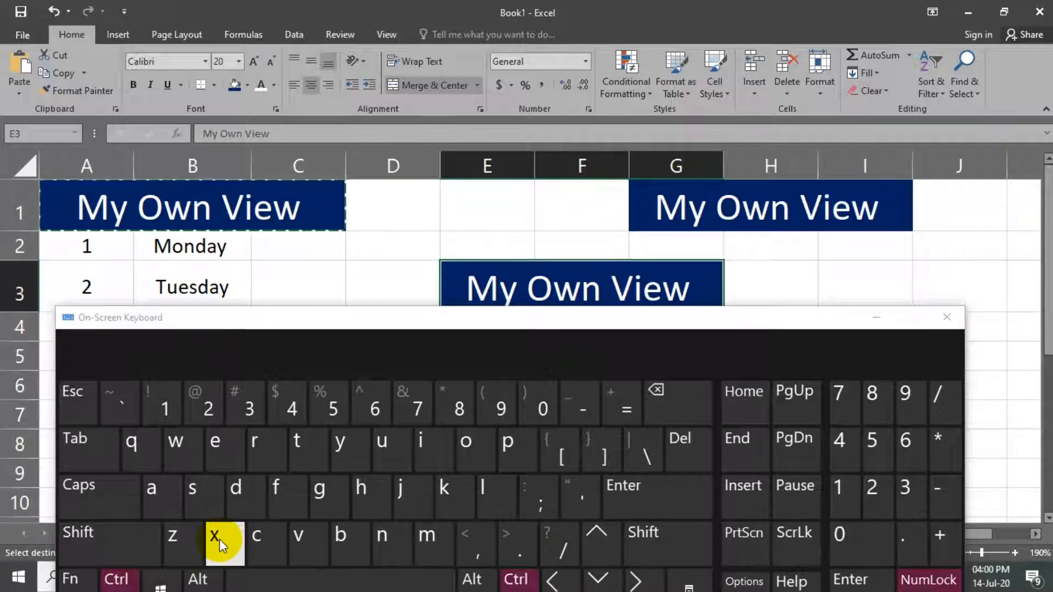
{"action": "left_click", "coordinate": [215, 535]}
{"action": "left_click", "coordinate": [857, 274]}
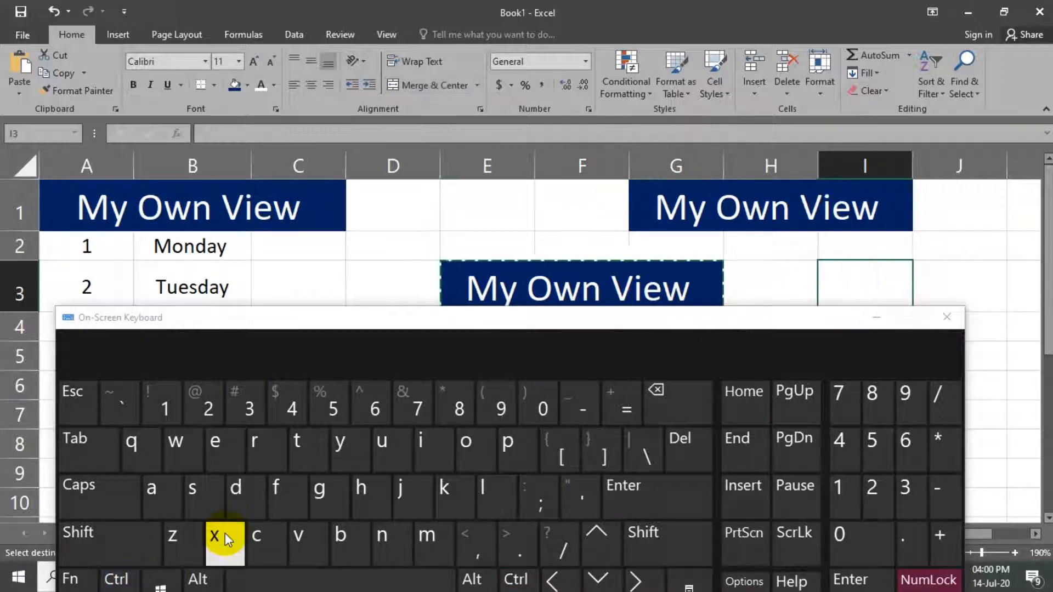
{"action": "left_click", "coordinate": [119, 581]}
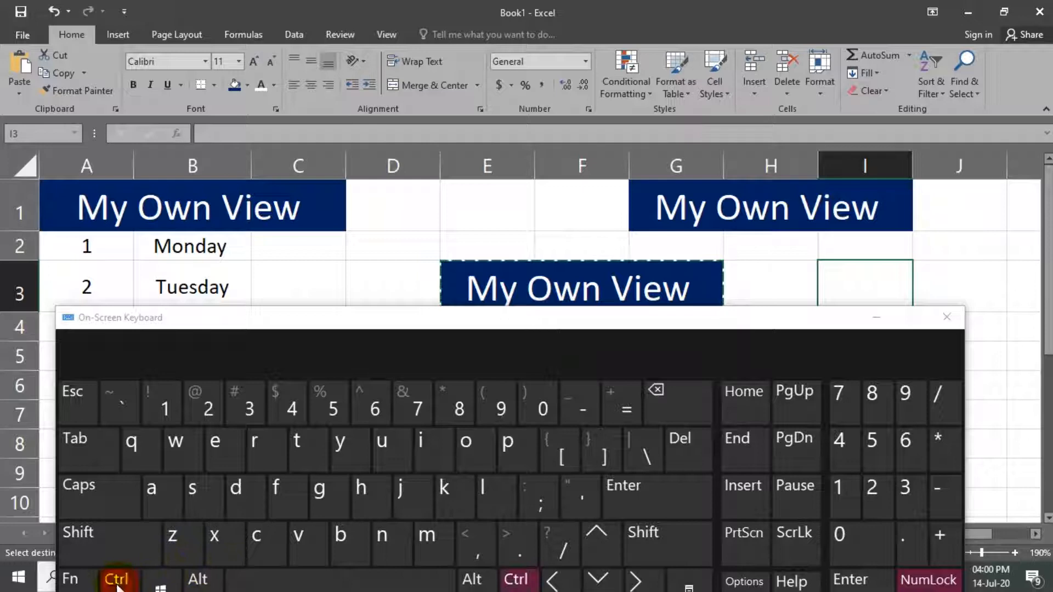
{"action": "left_click", "coordinate": [296, 538]}
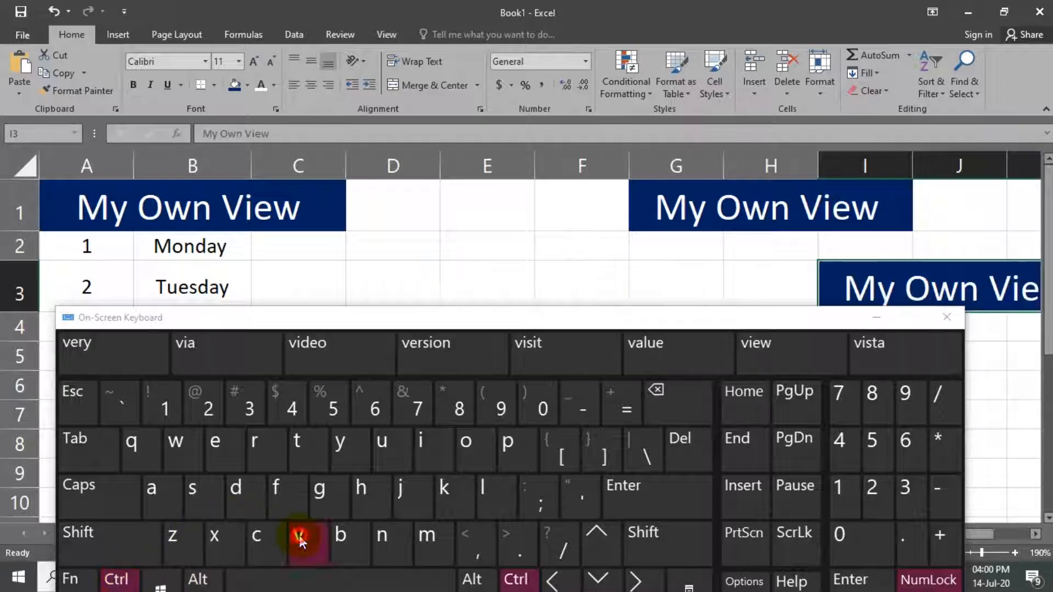
{"action": "left_click", "coordinate": [876, 315]}
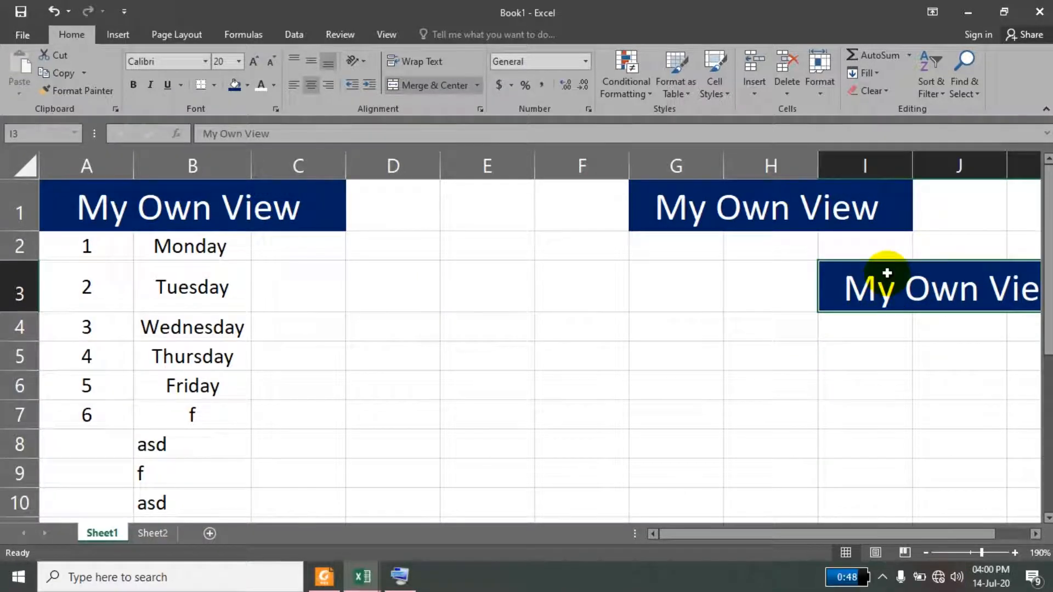
Clear both the contents and all formatting of the merged title at I3 and select cell I7
{"action": "key", "text": "Delete"}
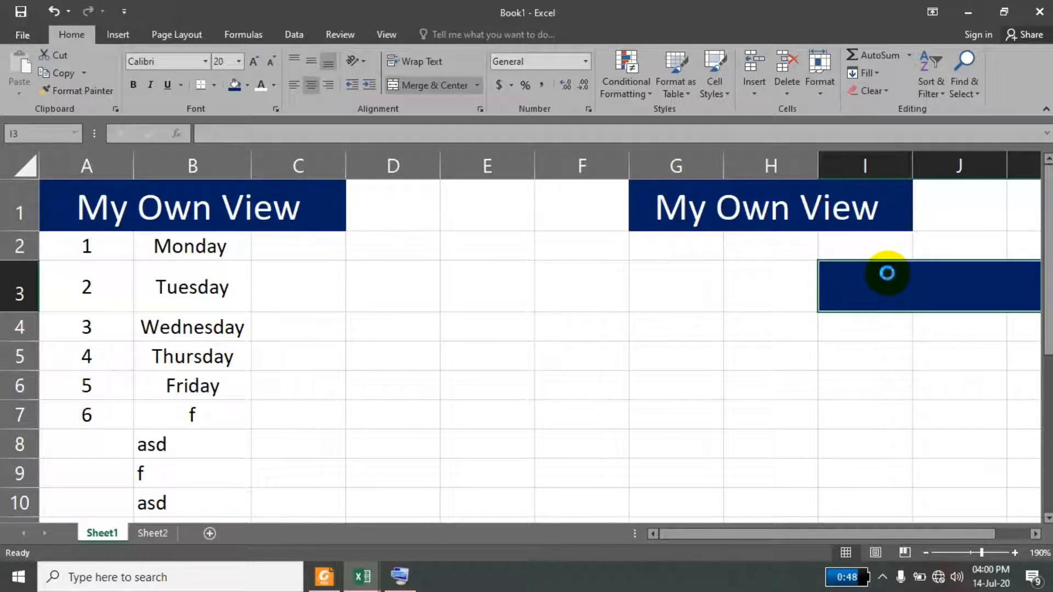
{"action": "key", "text": "ctrl+z"}
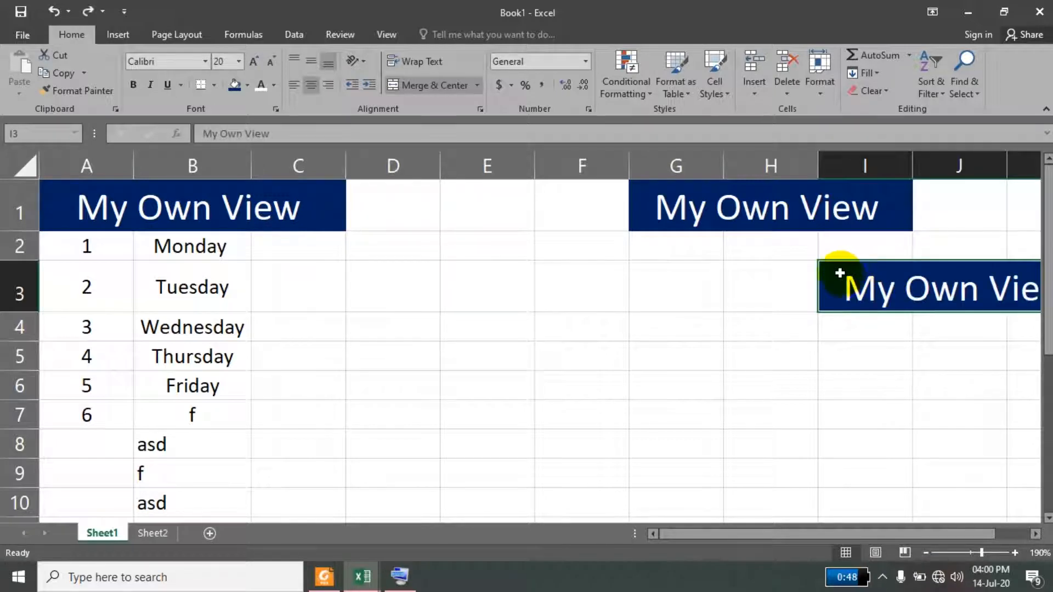
{"action": "left_click", "coordinate": [888, 96]}
{"action": "left_click", "coordinate": [893, 110]}
{"action": "left_click", "coordinate": [830, 381]}
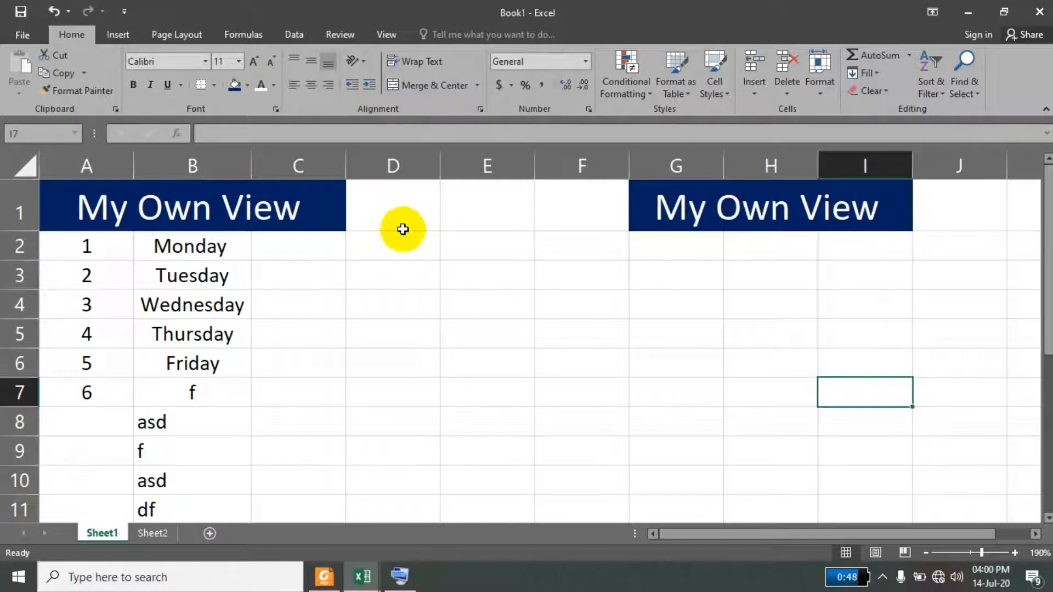
{"action": "left_click", "coordinate": [400, 575]}
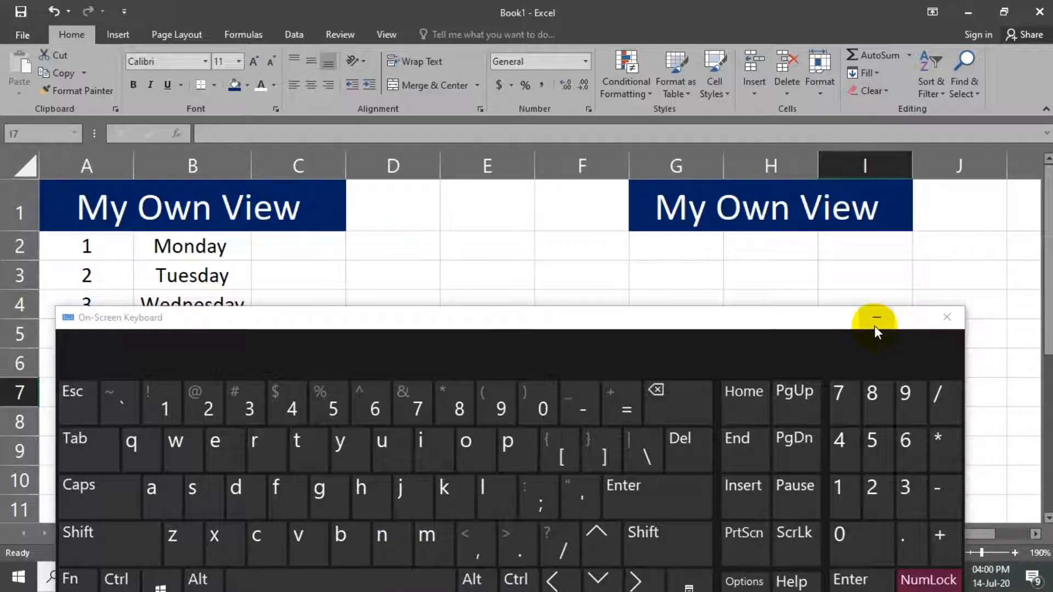
{"action": "left_click", "coordinate": [876, 324]}
Switch to the course PDF in Foxit Reader, read the copying and moving data section through its Paste Special options, and return to Excel
{"action": "left_click", "coordinate": [324, 575]}
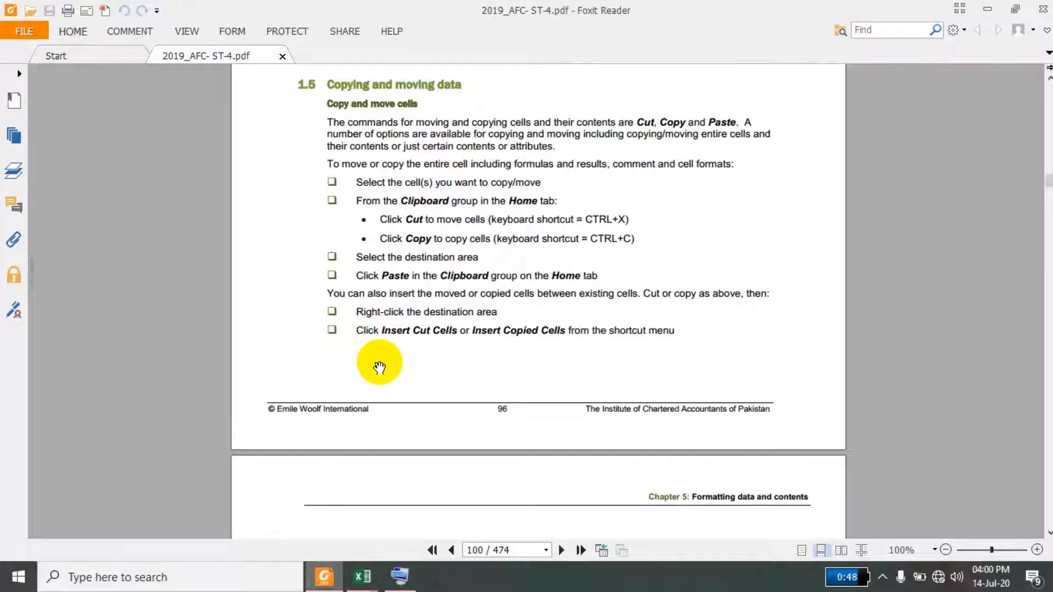
{"action": "left_click", "coordinate": [389, 357]}
{"action": "scroll", "coordinate": [389, 360], "scroll_direction": "down", "scroll_amount": 5}
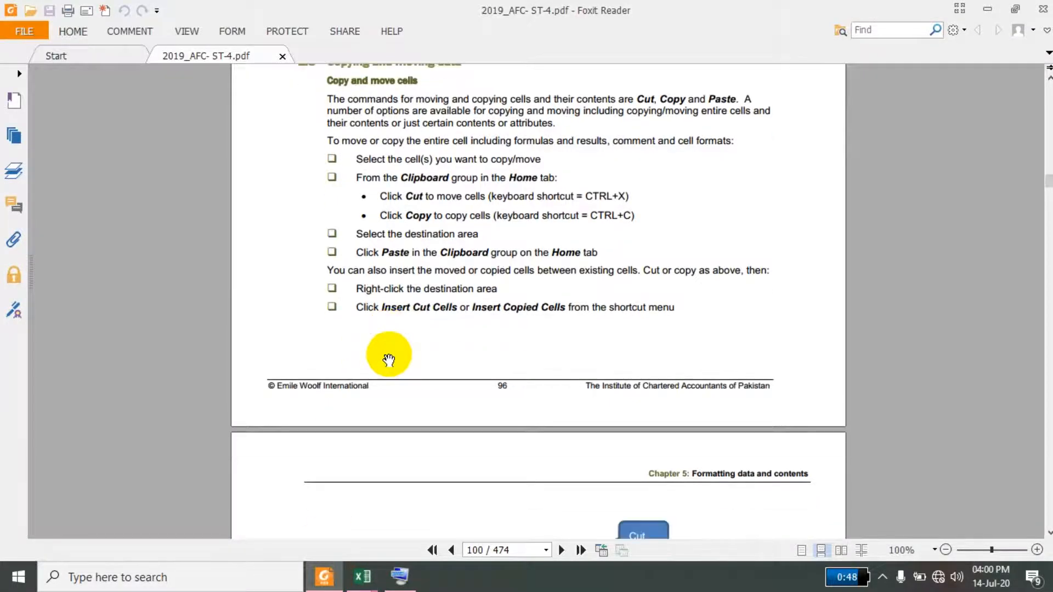
{"action": "scroll", "coordinate": [389, 360], "scroll_direction": "down", "scroll_amount": 6}
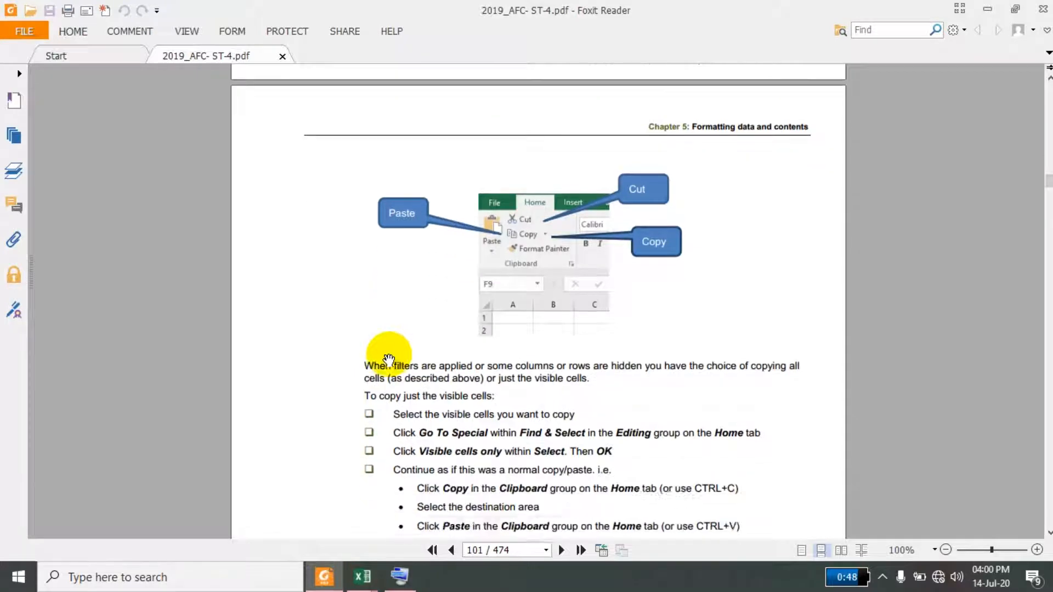
{"action": "scroll", "coordinate": [389, 360], "scroll_direction": "down", "scroll_amount": 2}
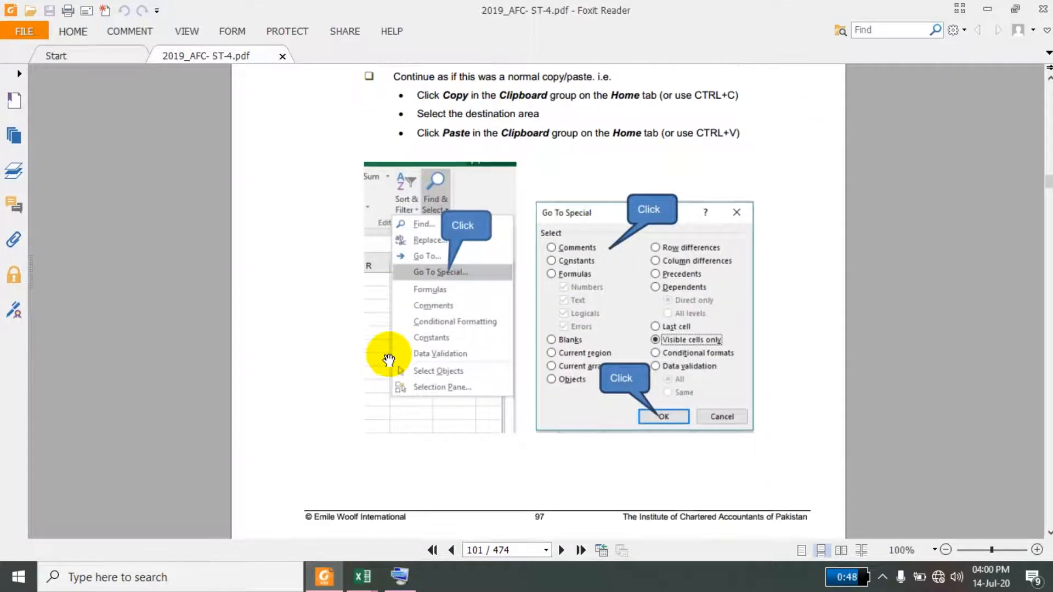
{"action": "scroll", "coordinate": [389, 360], "scroll_direction": "down", "scroll_amount": 9}
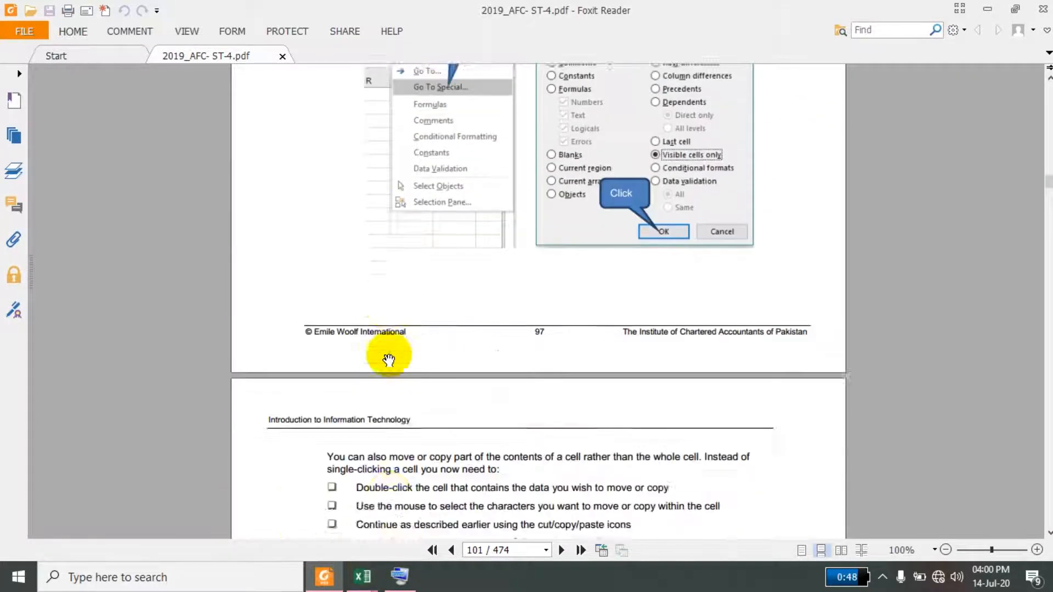
{"action": "scroll", "coordinate": [389, 360], "scroll_direction": "down", "scroll_amount": 3}
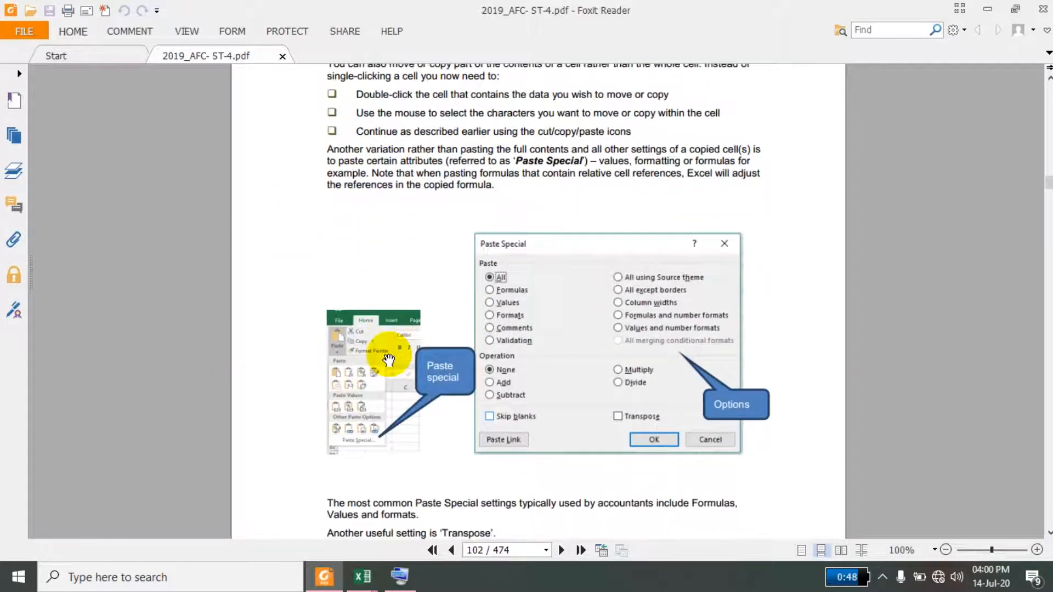
{"action": "scroll", "coordinate": [389, 360], "scroll_direction": "up", "scroll_amount": 4}
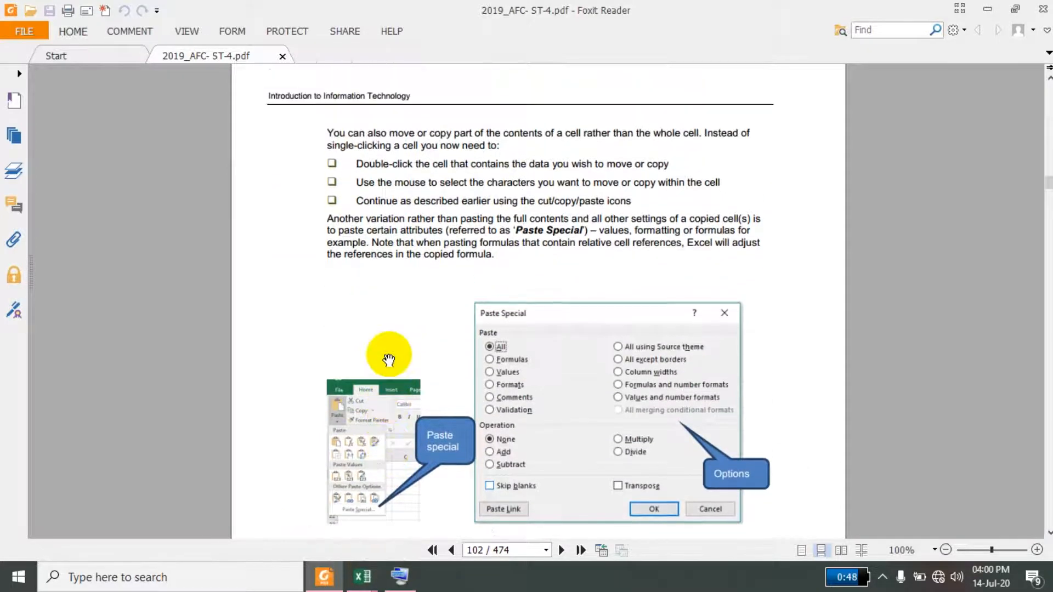
{"action": "scroll", "coordinate": [388, 360], "scroll_direction": "down", "scroll_amount": 4}
{"action": "scroll", "coordinate": [389, 360], "scroll_direction": "down", "scroll_amount": 1}
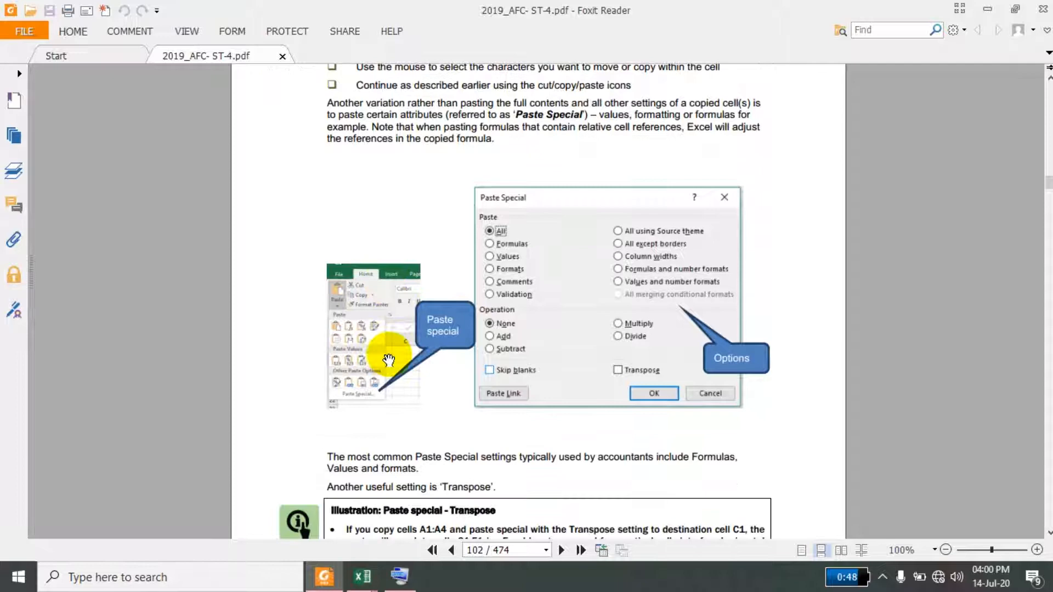
{"action": "left_click", "coordinate": [987, 10]}
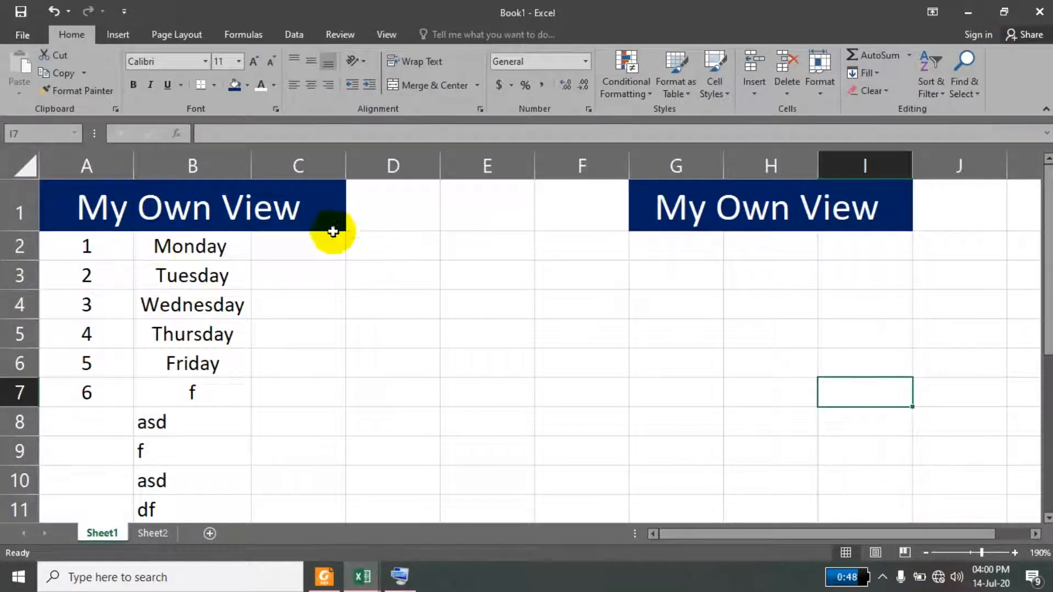
Enter the formula =SUM(1,2,3,4,5) in cell C2 beside Monday
{"action": "left_click", "coordinate": [319, 246]}
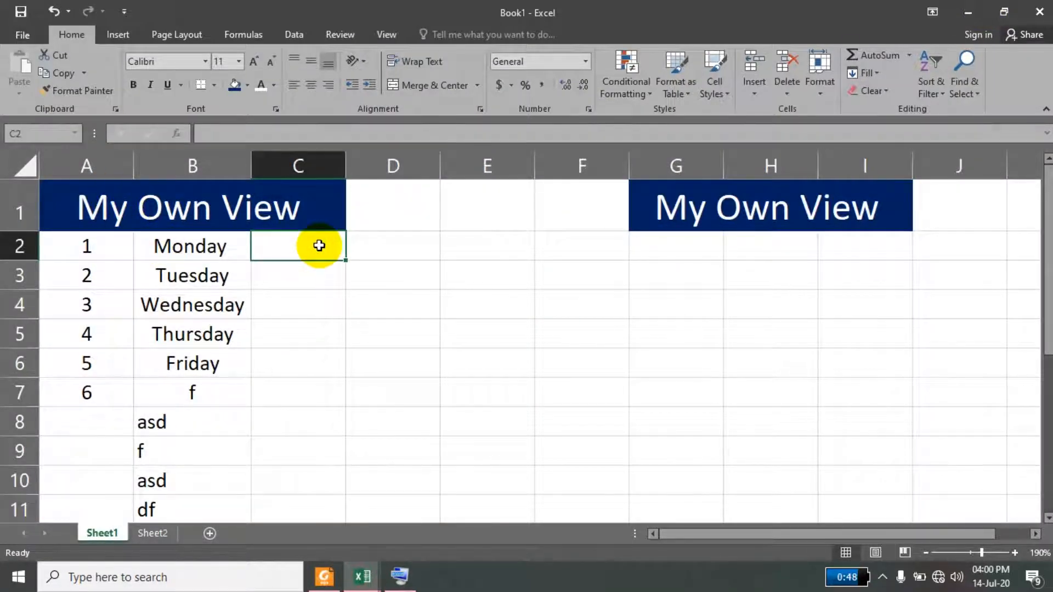
{"action": "type", "text": "=sum"}
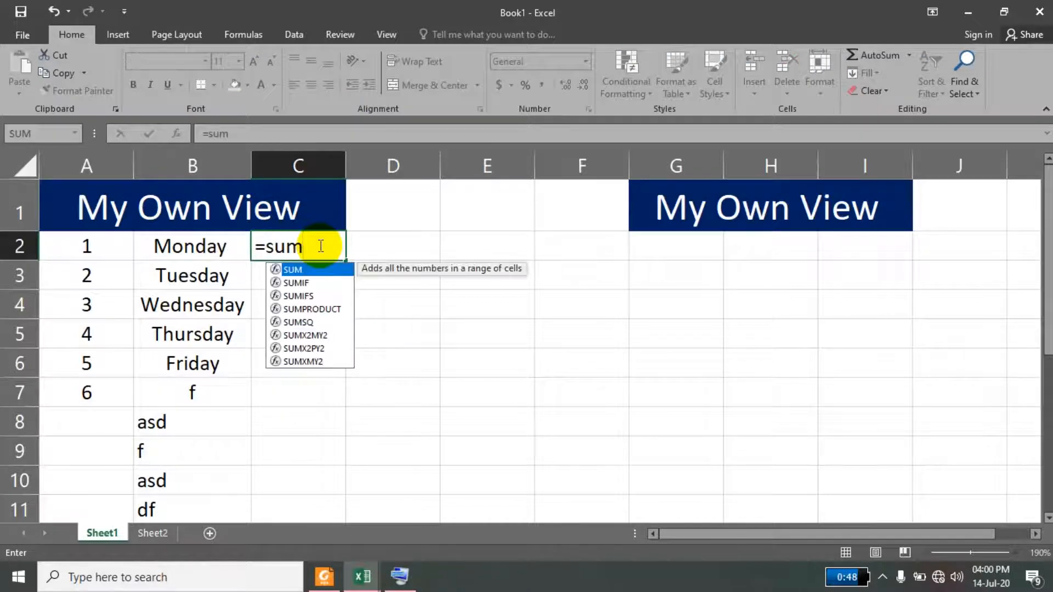
{"action": "type", "text": "("}
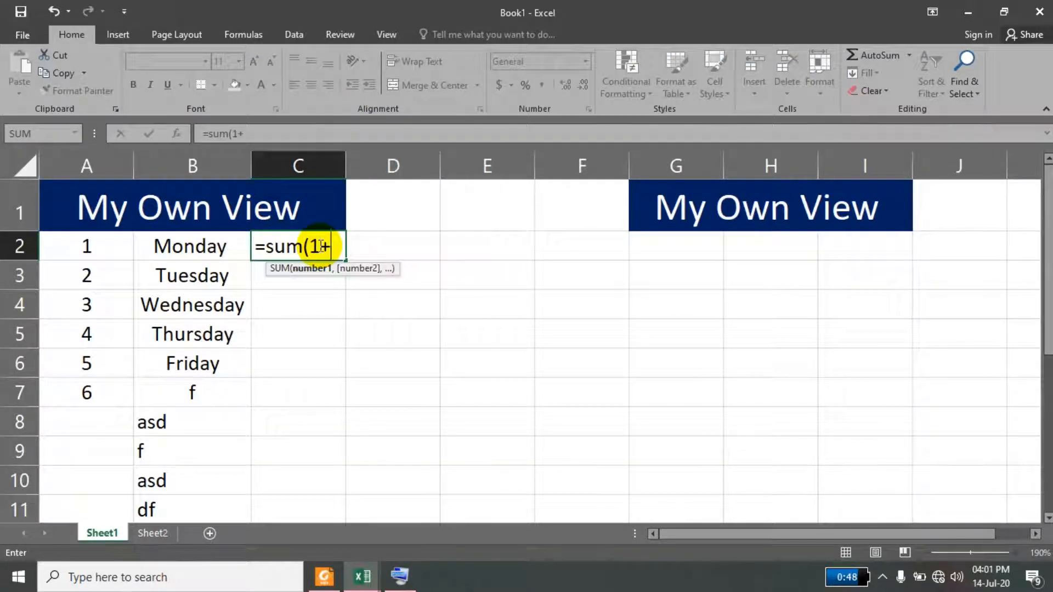
{"action": "type", "text": "1,"}
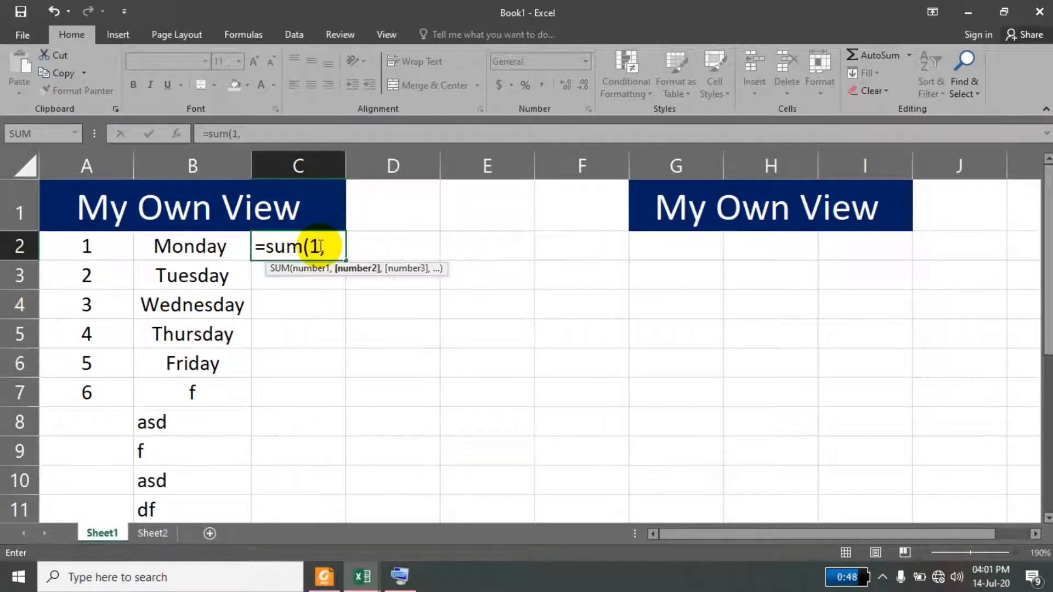
{"action": "type", "text": "2,3,4"}
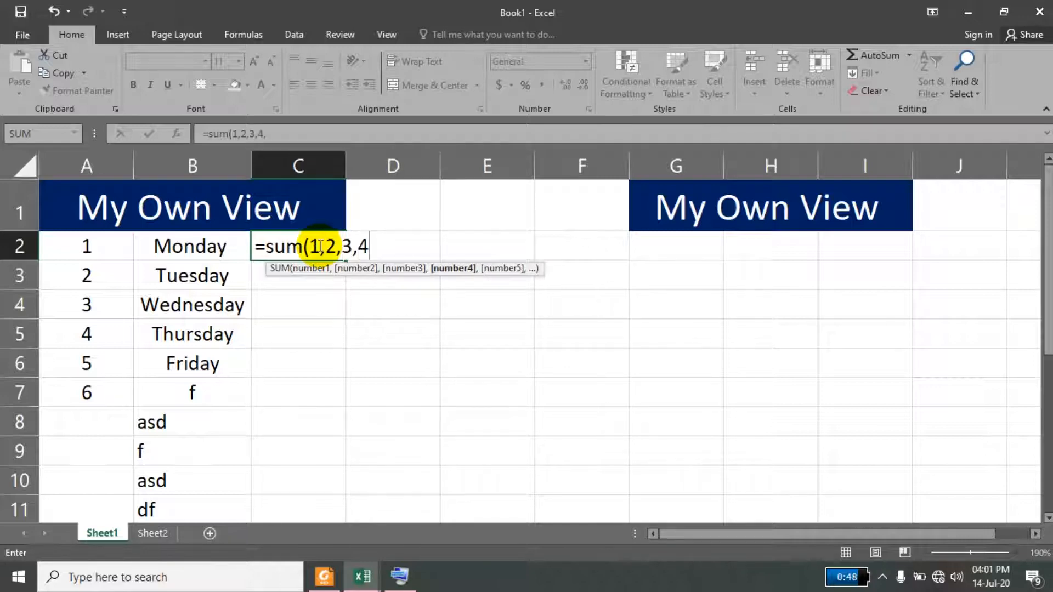
{"action": "type", "text": ",5"}
{"action": "key", "text": "Return"}
Fill the C2 formula down to cell C6 beside Friday
{"action": "left_click", "coordinate": [318, 245]}
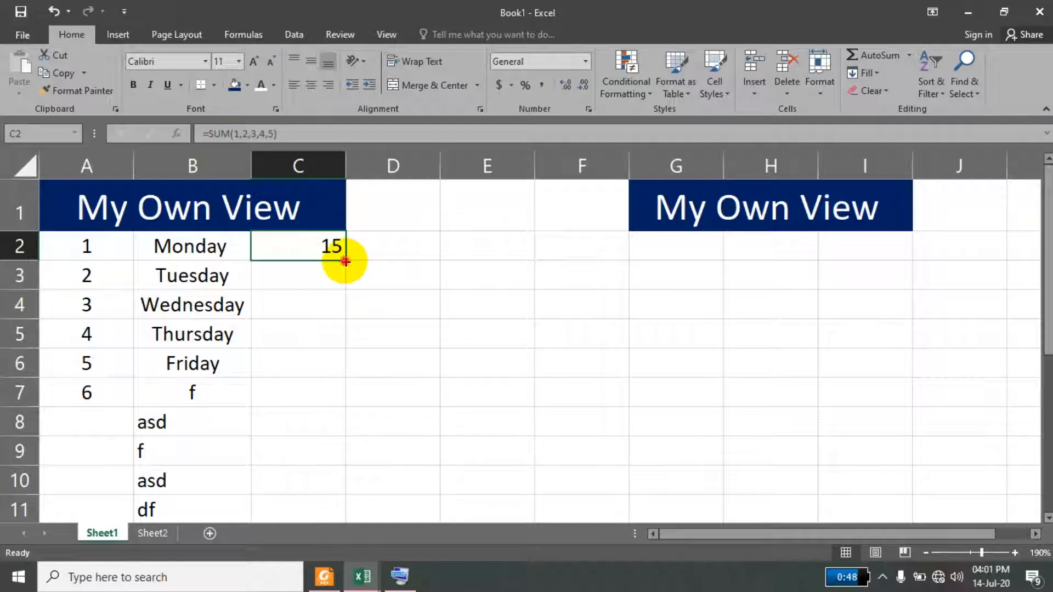
{"action": "left_click_drag", "start_coordinate": [345, 262], "coordinate": [337, 366]}
{"action": "left_click", "coordinate": [460, 295]}
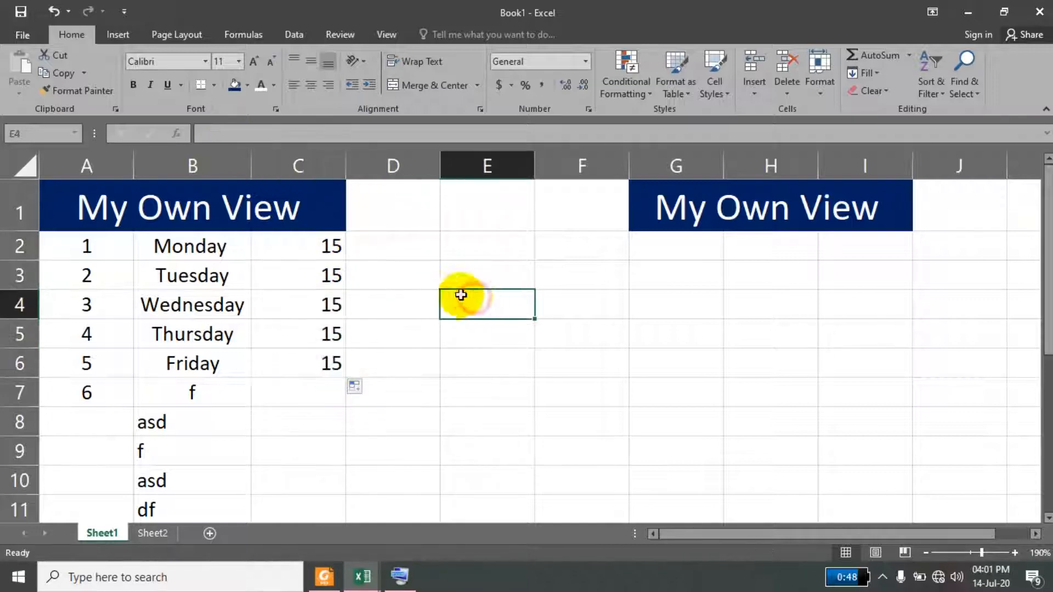
Copy the range A1:C7 on Sheet1 and go to Sheet2
{"action": "left_click_drag", "start_coordinate": [89, 206], "coordinate": [270, 387]}
{"action": "key", "text": "ctrl+c"}
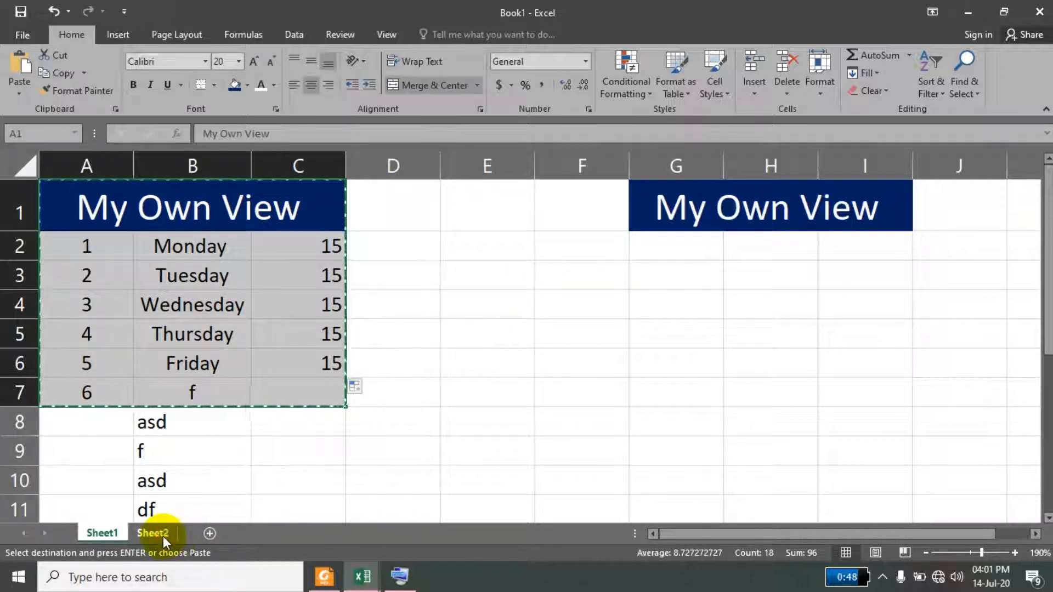
{"action": "key", "text": "ctrl+Page_Down"}
Select cell A1 on Sheet2 as the paste destination and switch the sheet to Normal view
{"action": "left_click", "coordinate": [81, 191]}
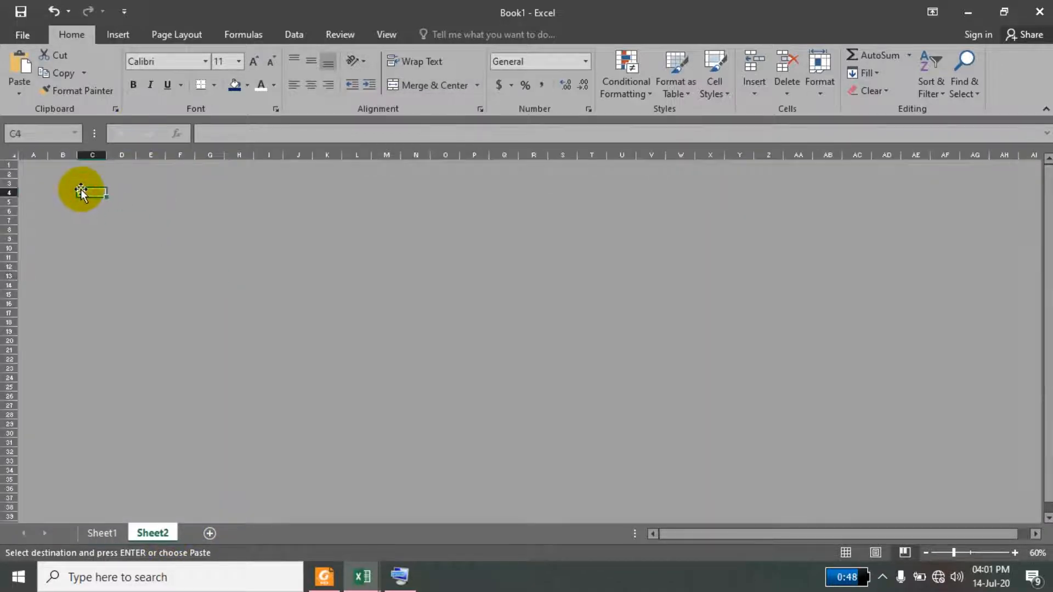
{"action": "scroll", "coordinate": [81, 192], "scroll_direction": "up", "scroll_amount": 6}
{"action": "left_click", "coordinate": [73, 184]}
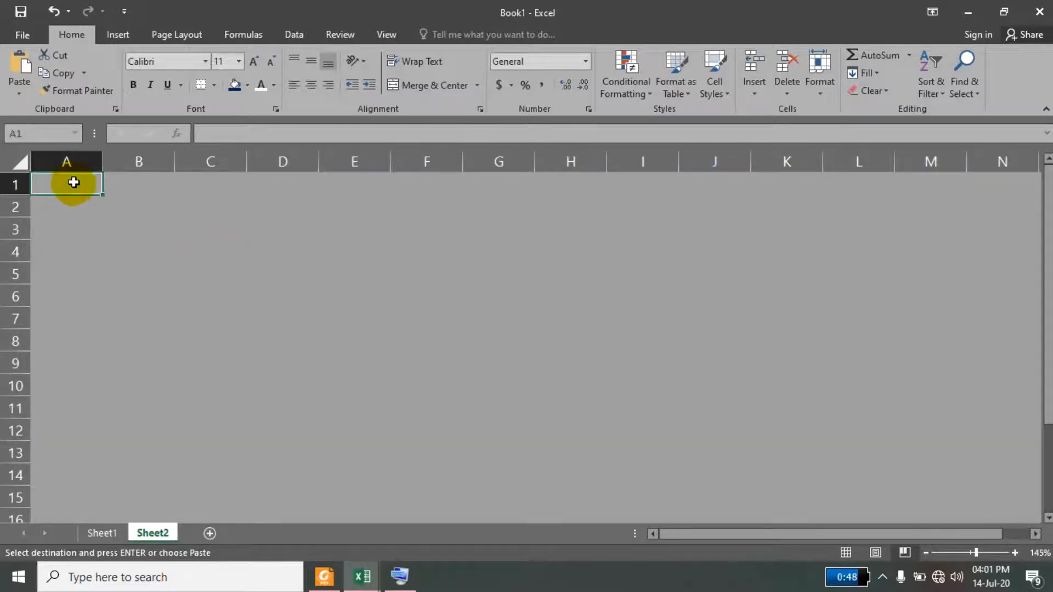
{"action": "left_click", "coordinate": [573, 268]}
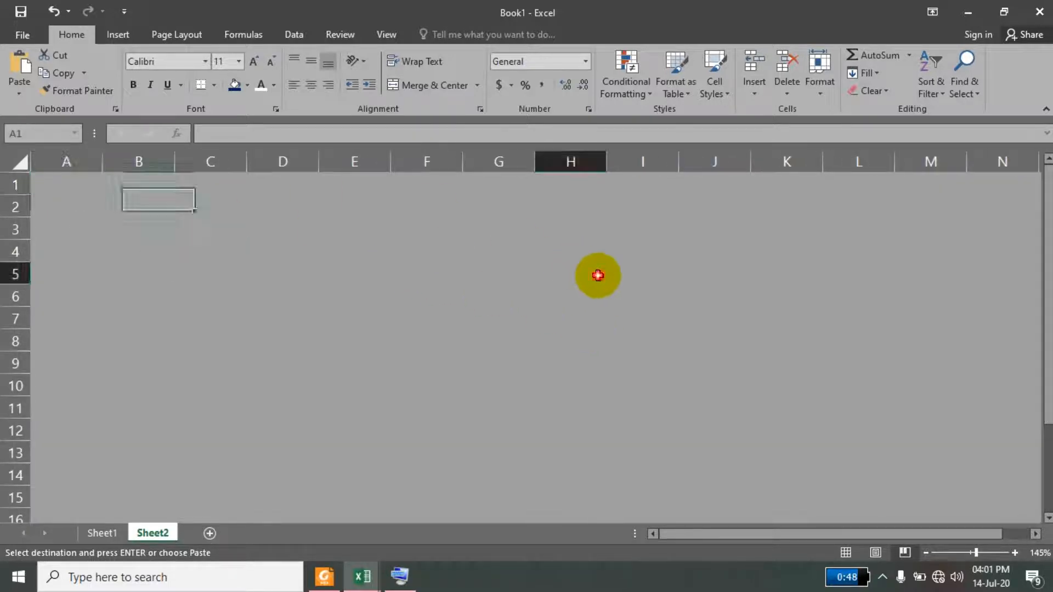
{"action": "left_click", "coordinate": [69, 186]}
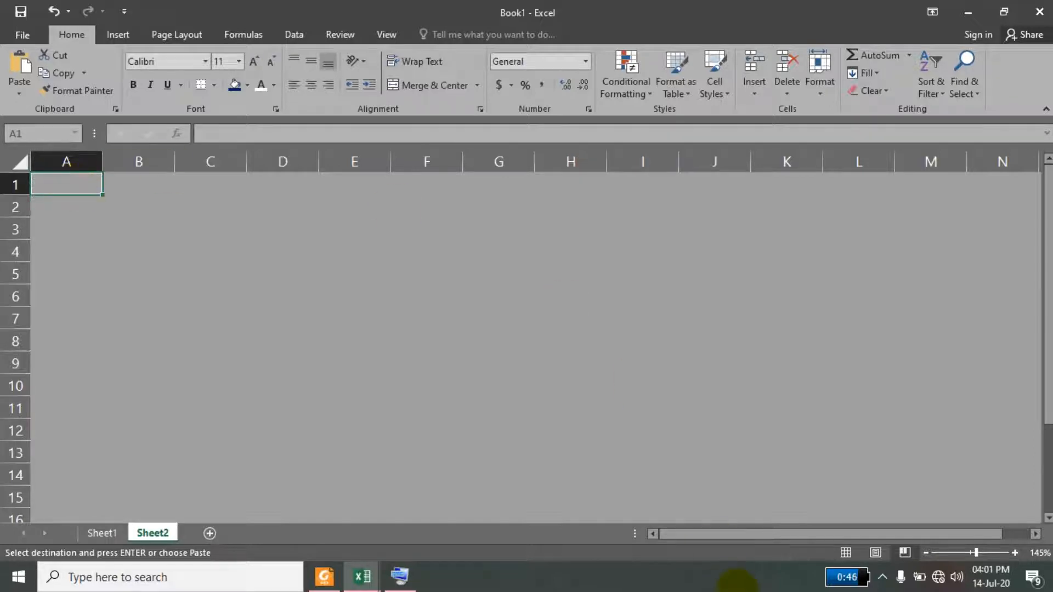
{"action": "left_click", "coordinate": [837, 552]}
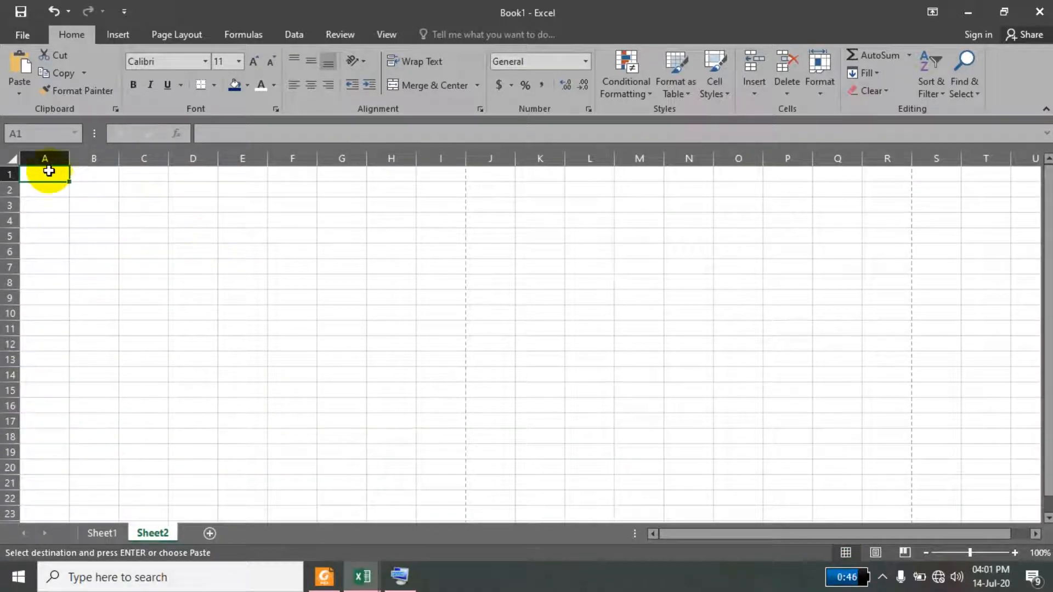
Paste only the values of the copied range into Sheet2 at cell A1 using Paste Special
{"action": "left_click", "coordinate": [20, 94]}
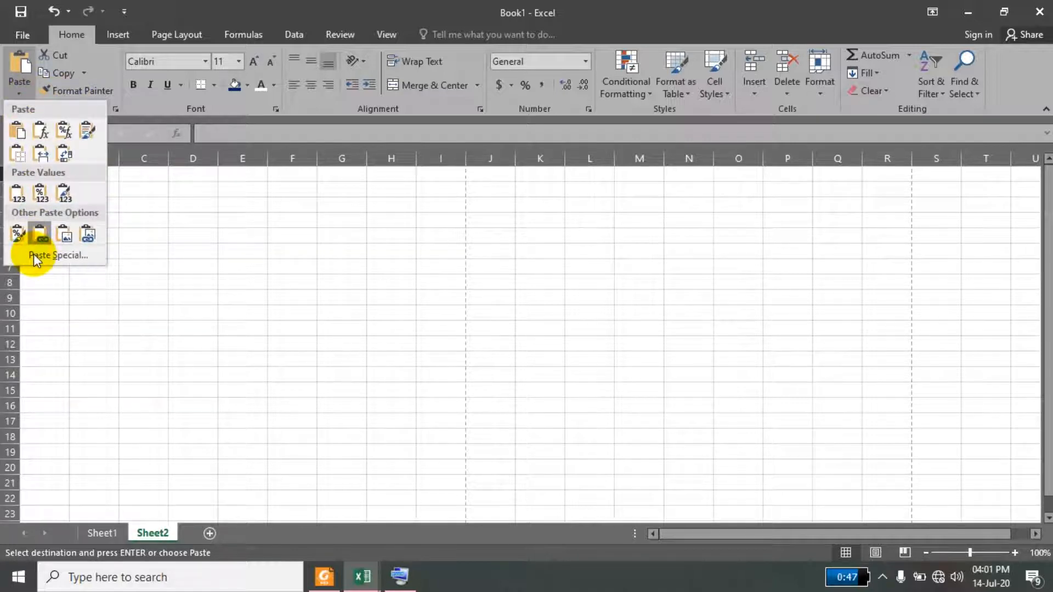
{"action": "left_click", "coordinate": [48, 256]}
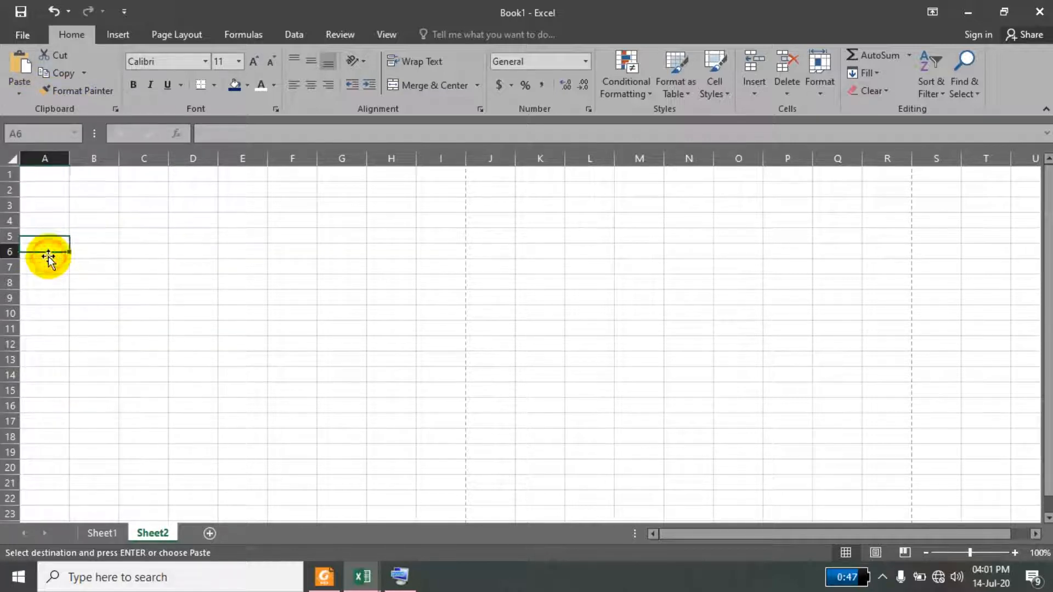
{"action": "left_click", "coordinate": [37, 179]}
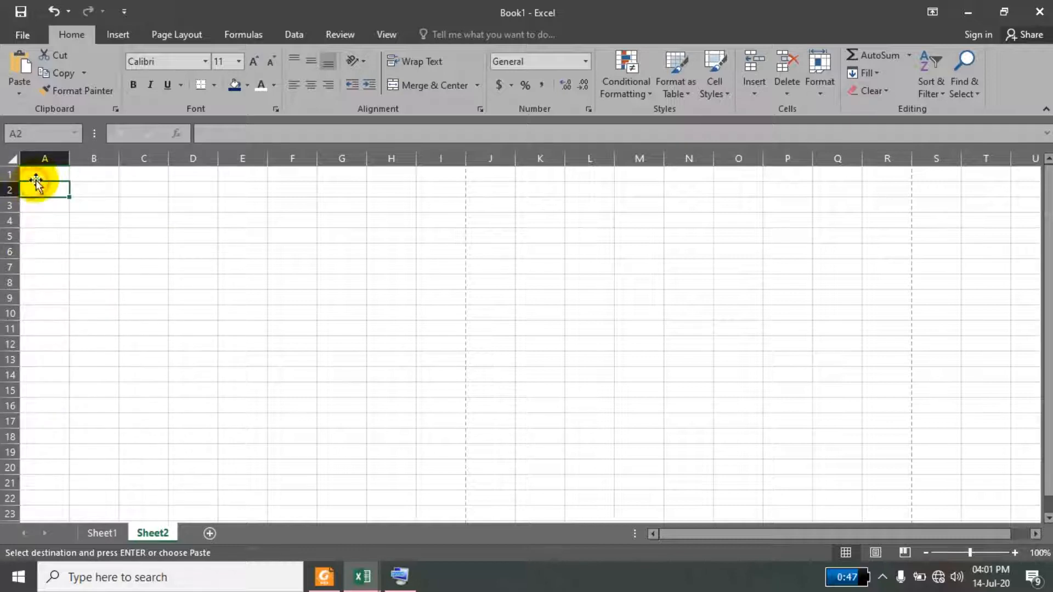
{"action": "left_click", "coordinate": [22, 93]}
{"action": "left_click", "coordinate": [43, 252]}
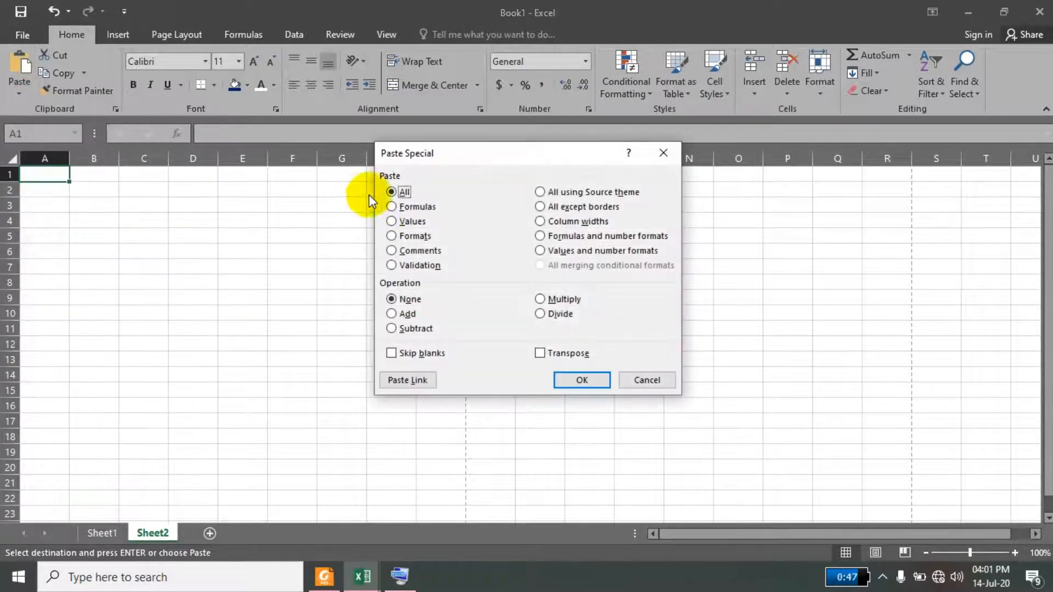
{"action": "left_click", "coordinate": [411, 224]}
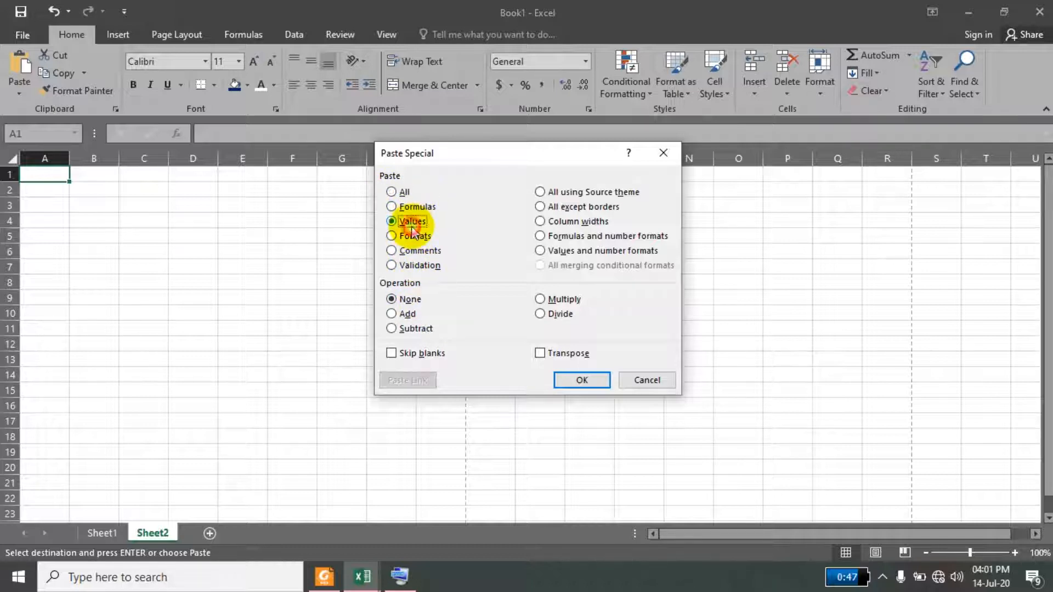
{"action": "left_click", "coordinate": [581, 376]}
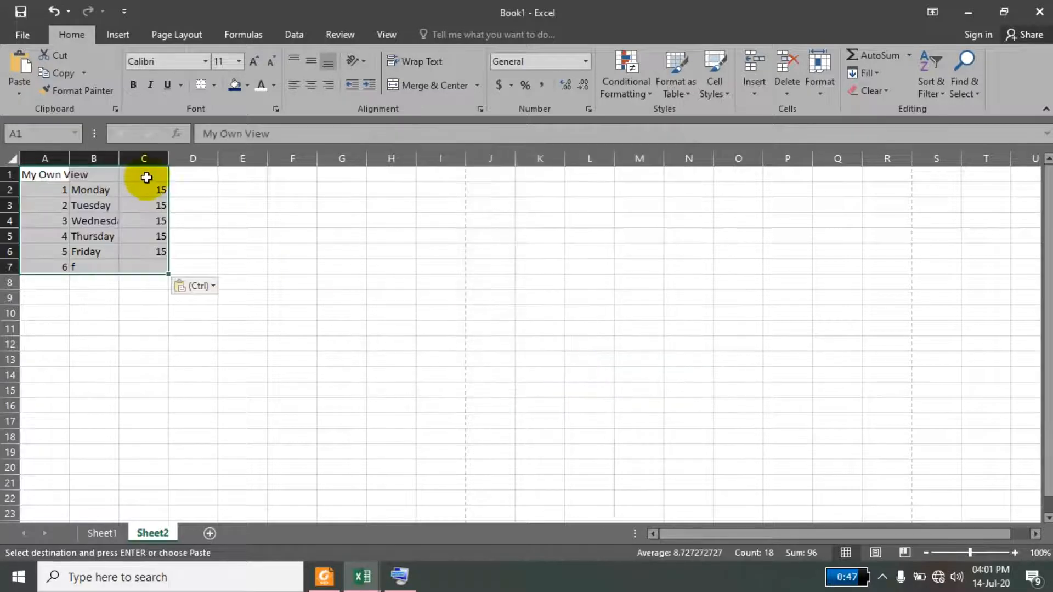
Examine the contents of cell B1 and the pasted cells C2 to C7 on Sheet2 for formulas or plain values
{"action": "left_click", "coordinate": [86, 173]}
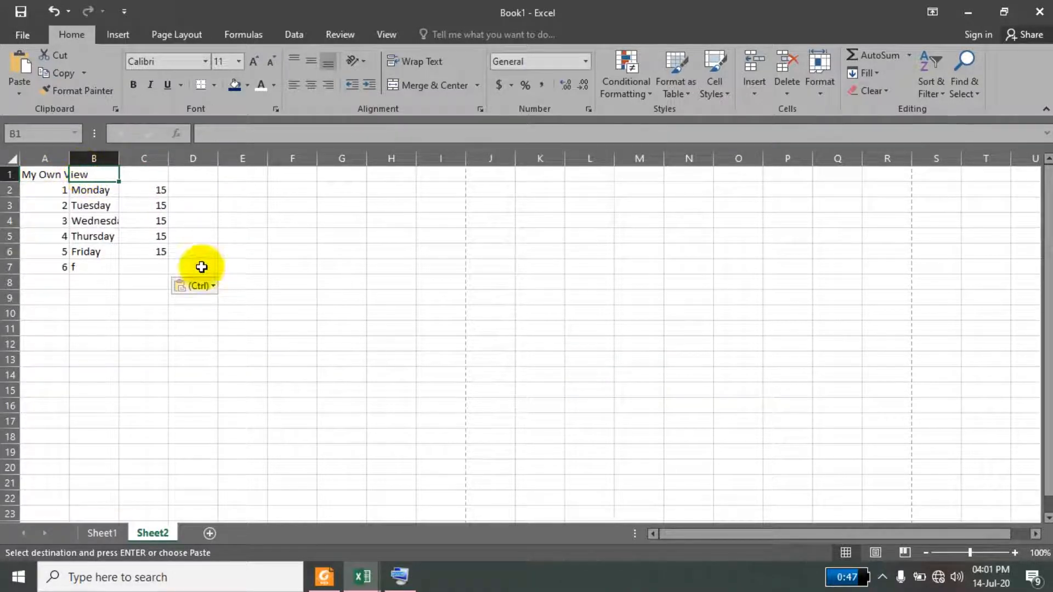
{"action": "left_click", "coordinate": [162, 192]}
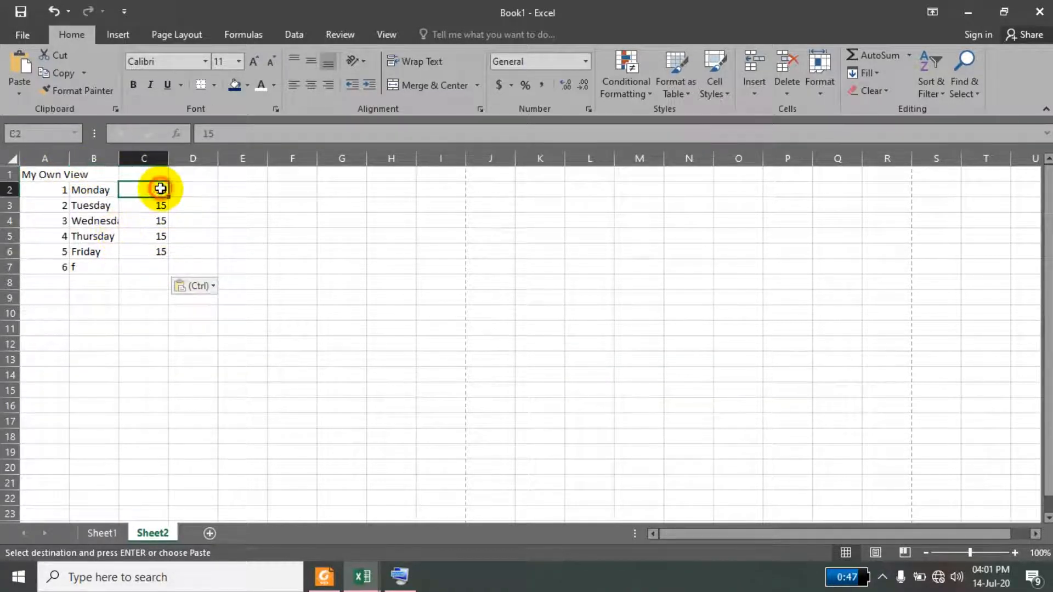
{"action": "key", "text": "Down"}
{"action": "key", "text": "Down"}
{"action": "key", "text": "Down"}
{"action": "key", "text": "Down"}
{"action": "key", "text": "Down"}
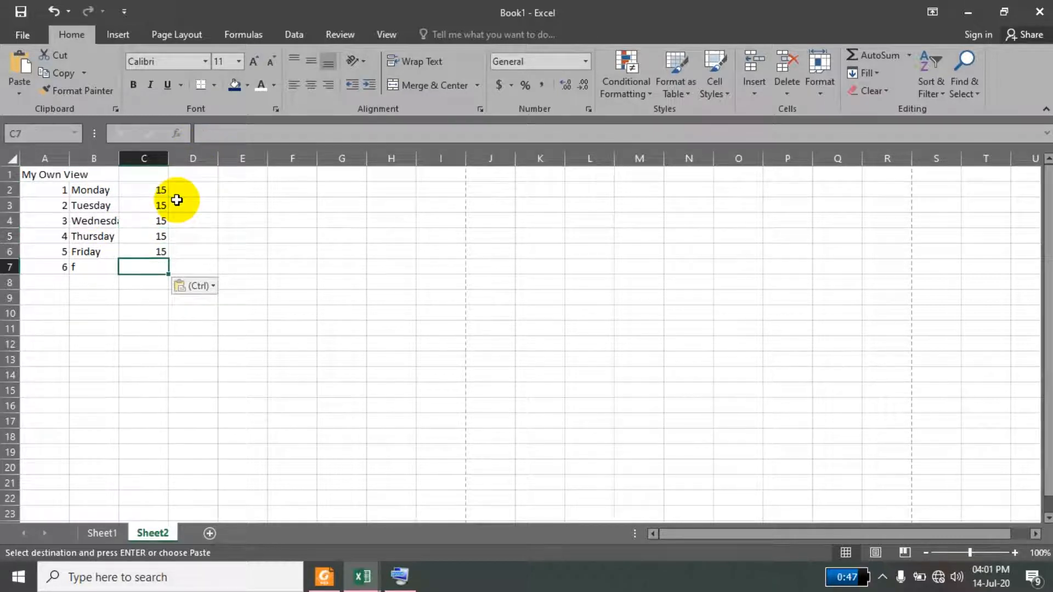
{"action": "key", "text": "Up"}
{"action": "key", "text": "Up"}
{"action": "key", "text": "Up"}
{"action": "key", "text": "Up"}
{"action": "key", "text": "Up"}
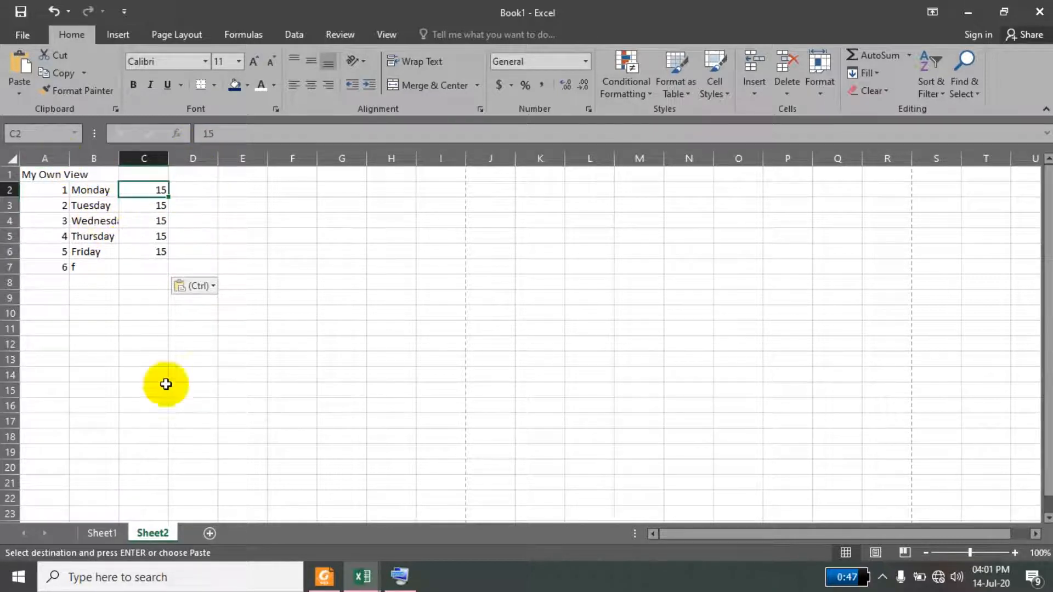
Return to Sheet1 and inspect the original formulas in cells C2 to C6 for comparison with the pasted data
{"action": "left_click", "coordinate": [102, 541]}
{"action": "left_click", "coordinate": [259, 331]}
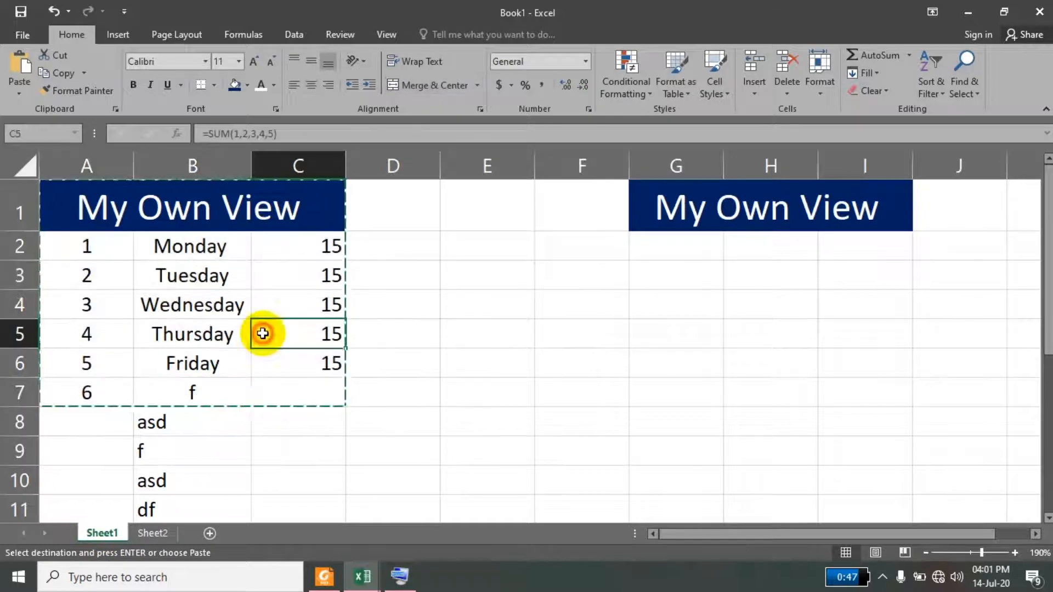
{"action": "left_click", "coordinate": [492, 251]}
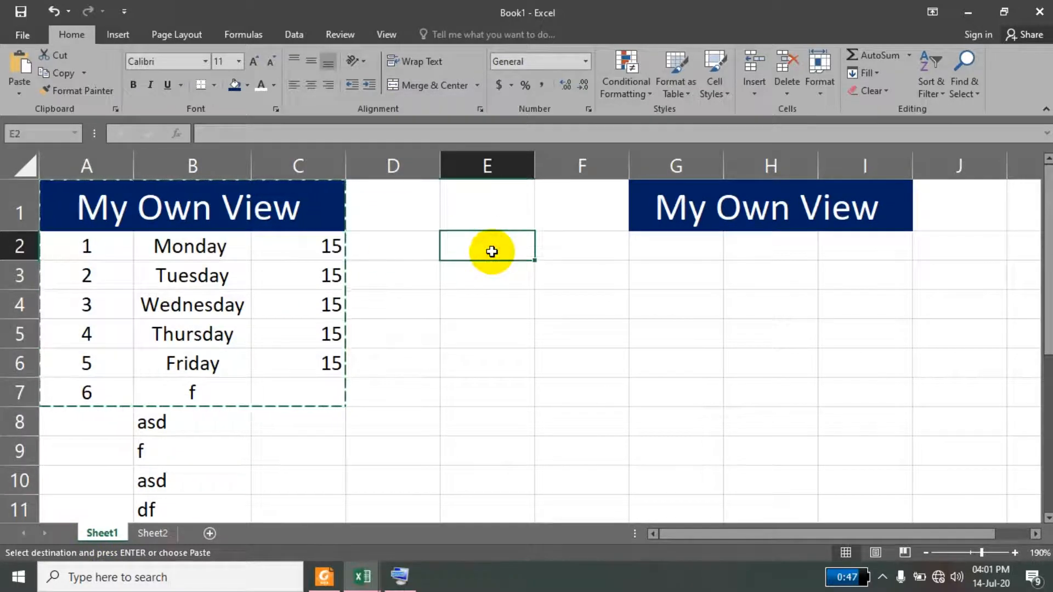
{"action": "left_click", "coordinate": [300, 244]}
{"action": "key", "text": "Down"}
{"action": "key", "text": "Down"}
{"action": "key", "text": "Down"}
{"action": "key", "text": "Down"}
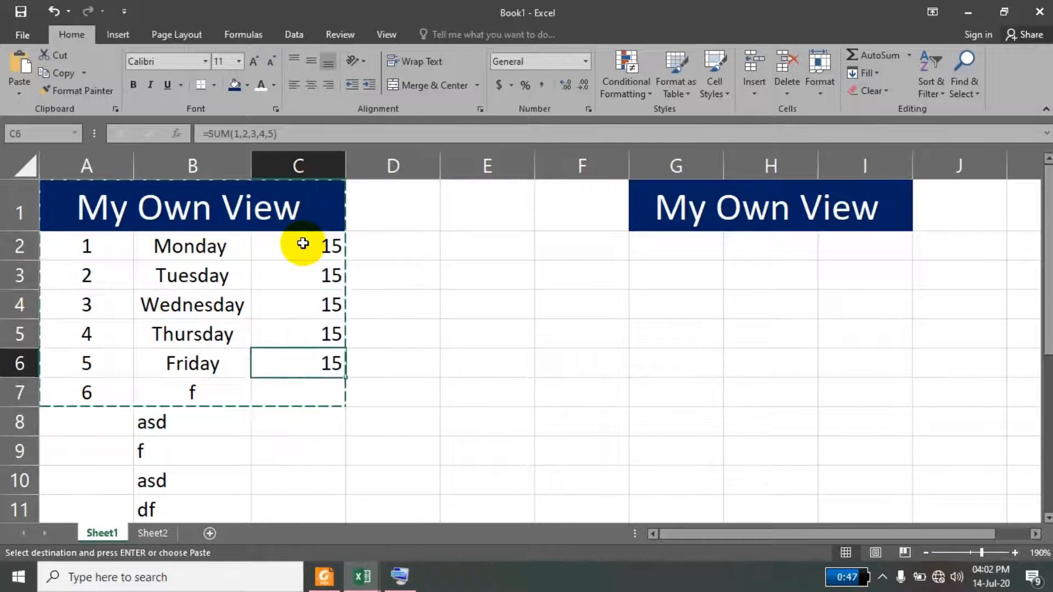
{"action": "key", "text": "Down"}
{"action": "key", "text": "Left"}
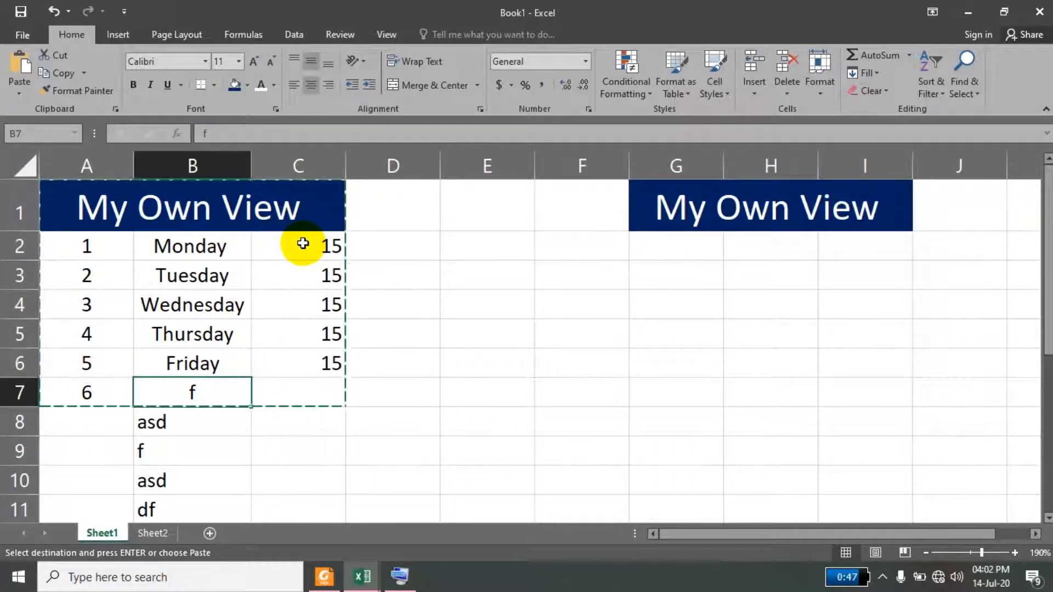
Fill the weekday series from Friday in cell B6 down to B7, replacing the entry f with Saturday
{"action": "left_click", "coordinate": [238, 359]}
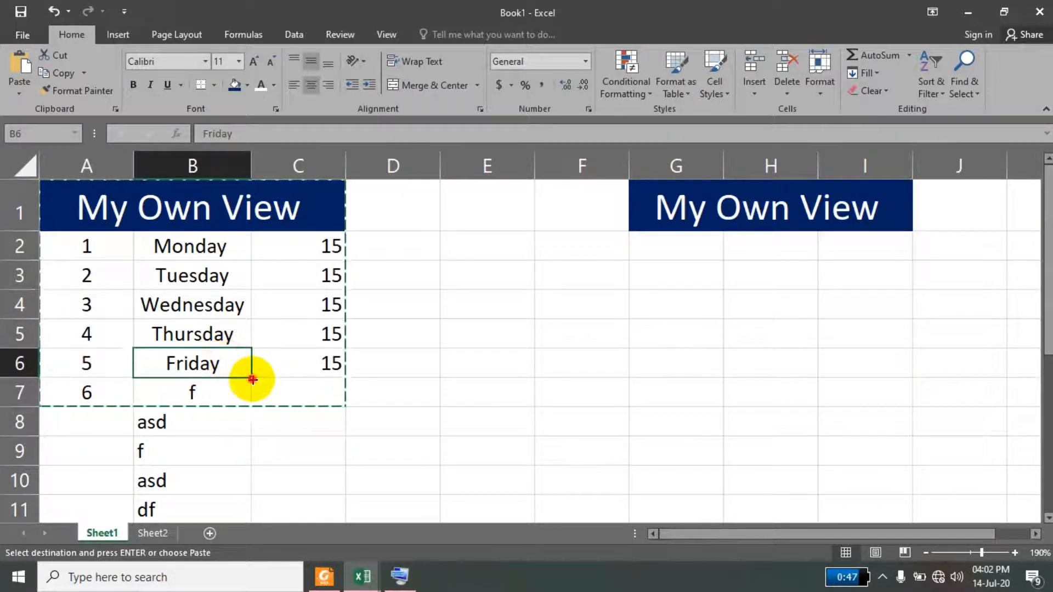
{"action": "left_click_drag", "start_coordinate": [251, 372], "coordinate": [247, 394]}
{"action": "left_click", "coordinate": [441, 313]}
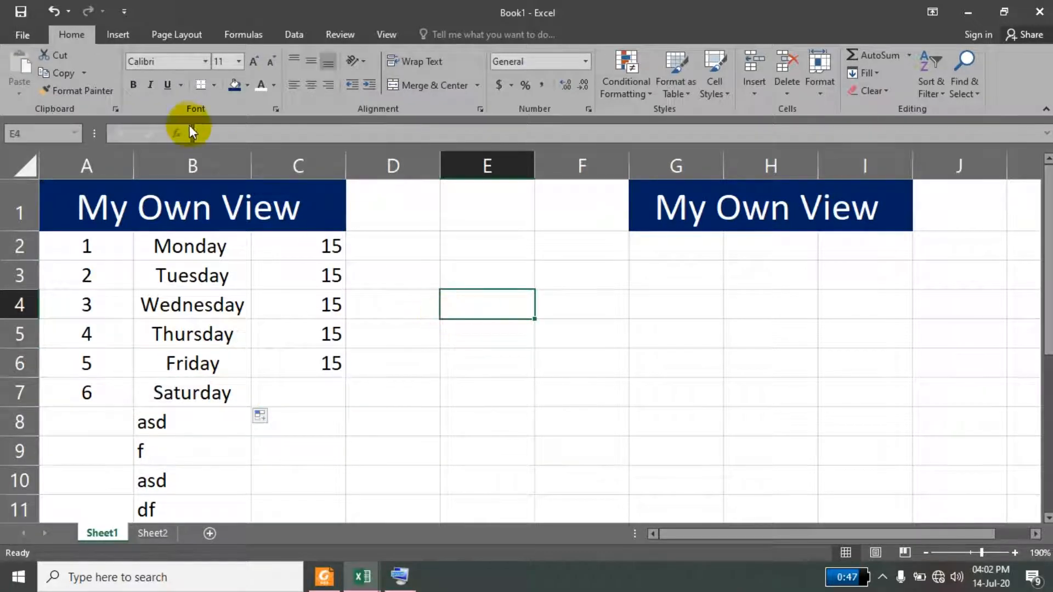
Fill the SUM formula in cell C6 down to C7 beside Saturday
{"action": "left_click", "coordinate": [279, 306]}
{"action": "left_click", "coordinate": [332, 368]}
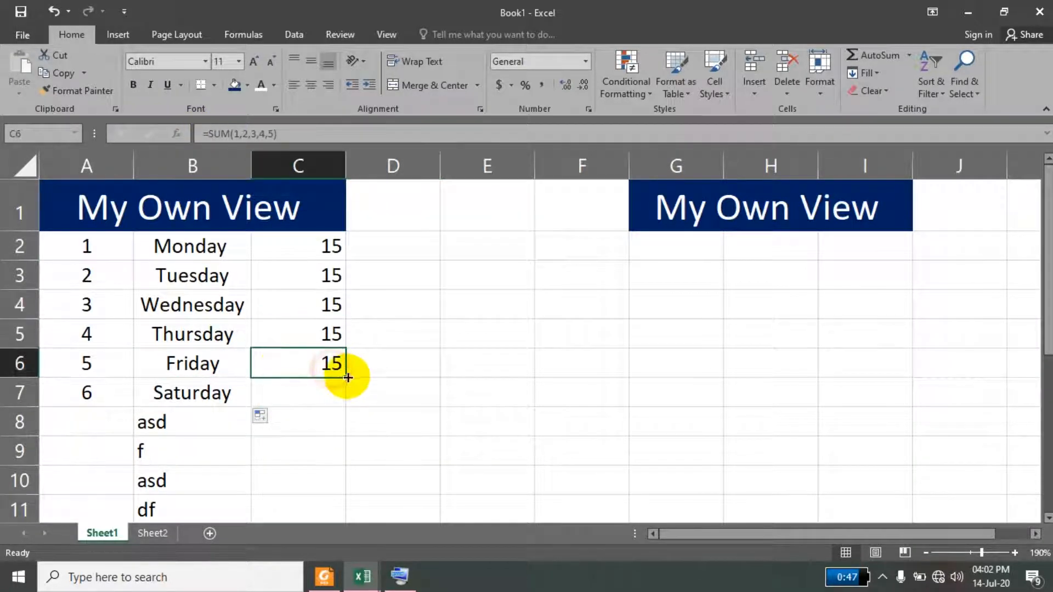
{"action": "mouse_move", "coordinate": [348, 380]}
{"action": "left_mouse_down"}
{"action": "mouse_move", "coordinate": [346, 395]}
{"action": "mouse_move", "coordinate": [352, 367]}
{"action": "left_mouse_up"}
{"action": "left_click", "coordinate": [454, 330]}
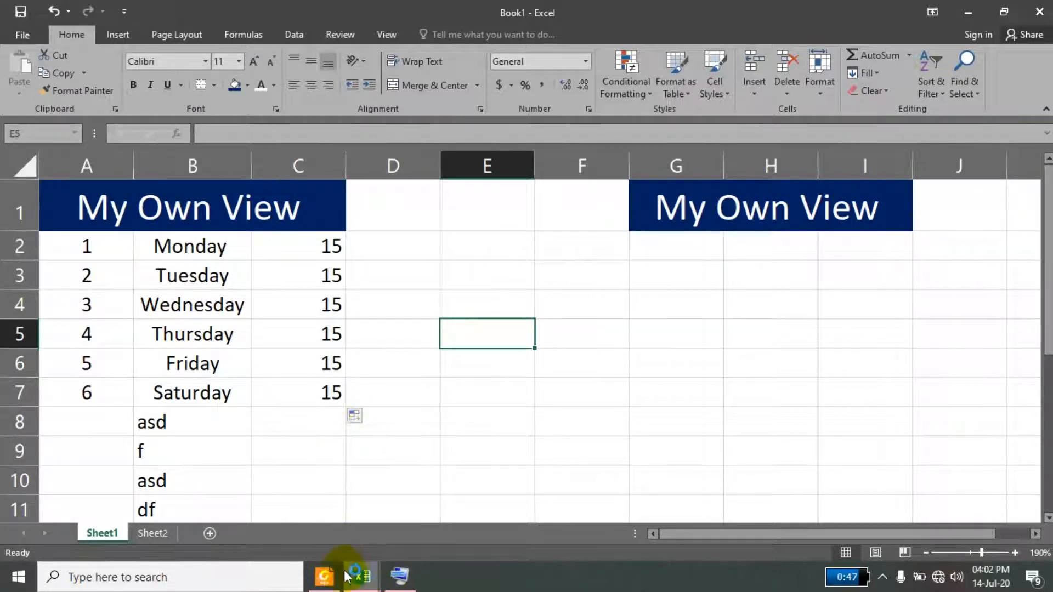
Check the Paste Special Transpose illustration in the course PDF in Foxit Reader and return to the Excel workbook
{"action": "left_click", "coordinate": [326, 580]}
{"action": "scroll", "coordinate": [455, 378], "scroll_direction": "down", "scroll_amount": 3}
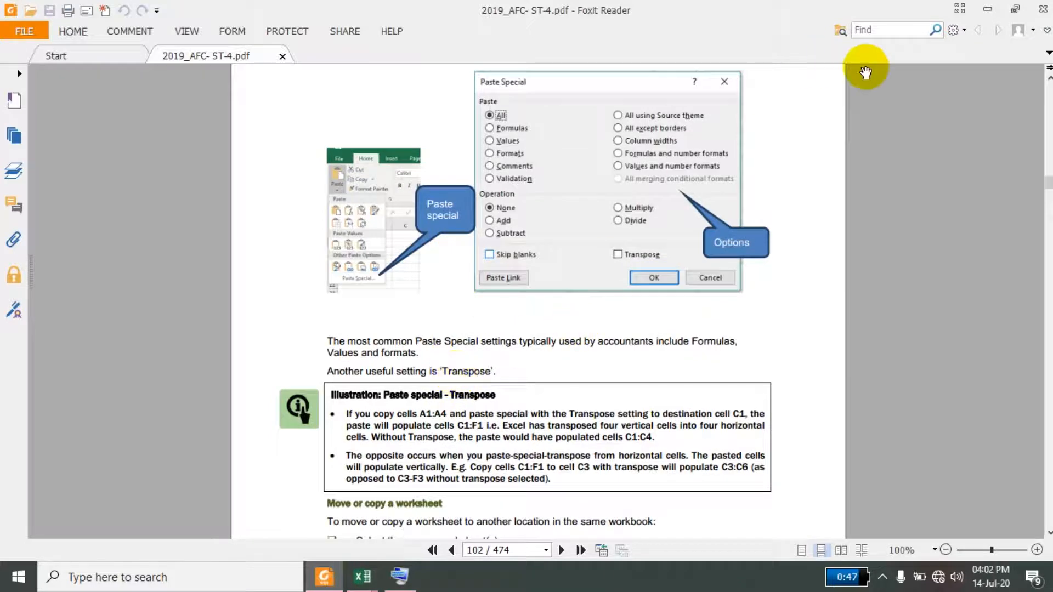
{"action": "left_click", "coordinate": [988, 9]}
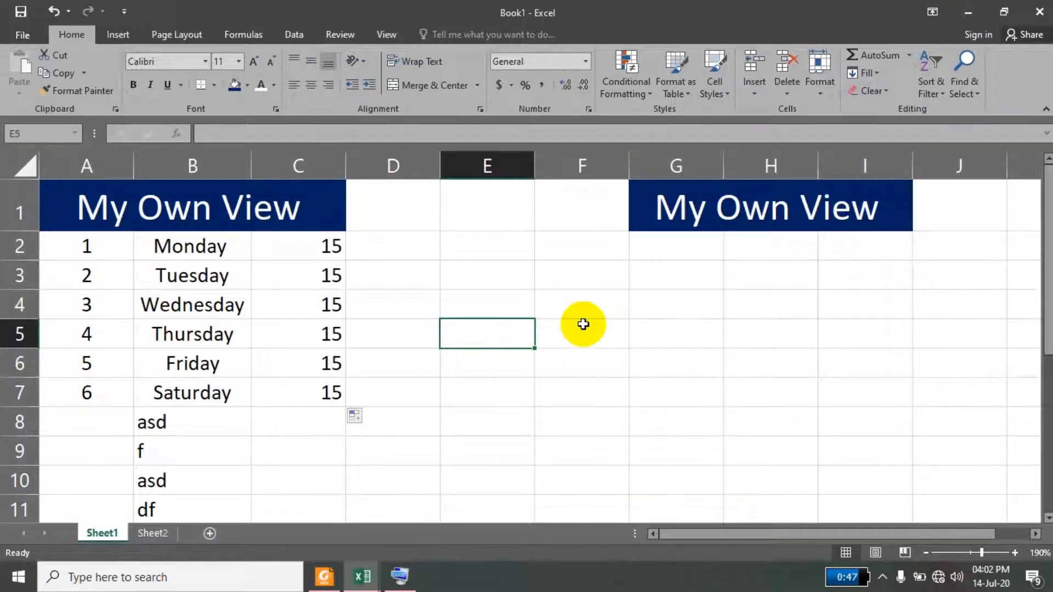
Copy the weekdays in B2:B7 and paste them as a row starting at D4 with Paste Special Transpose
{"action": "left_click_drag", "start_coordinate": [216, 247], "coordinate": [198, 388]}
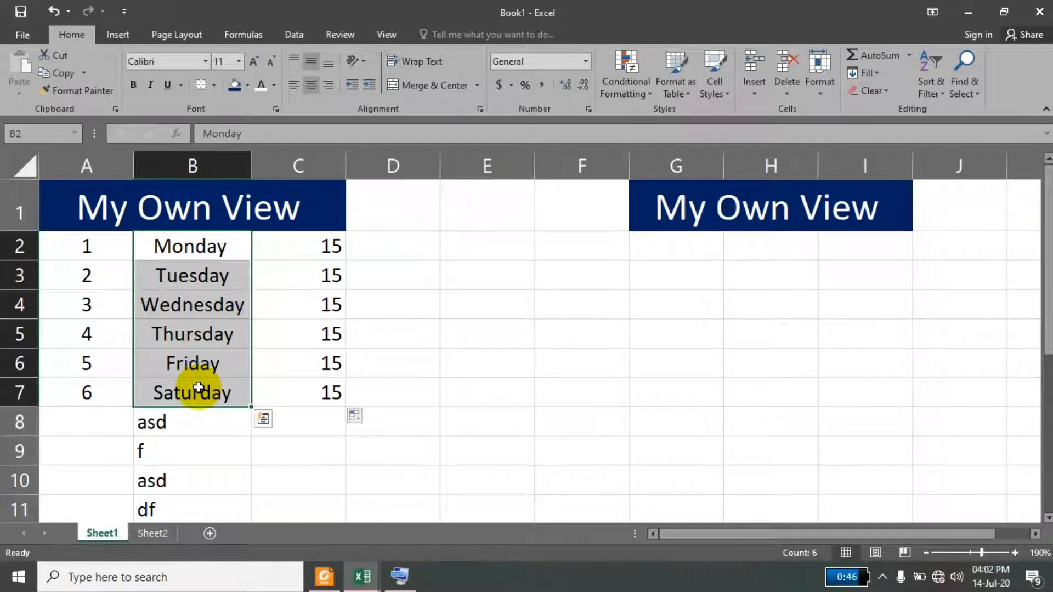
{"action": "key", "text": "ctrl+c"}
{"action": "left_click", "coordinate": [394, 301]}
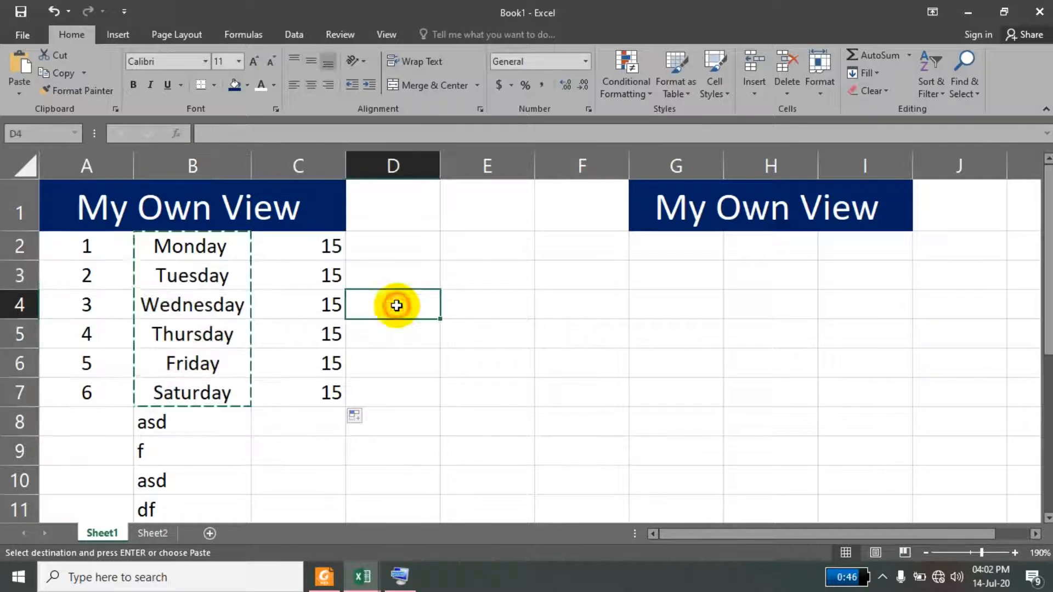
{"action": "left_click", "coordinate": [19, 86]}
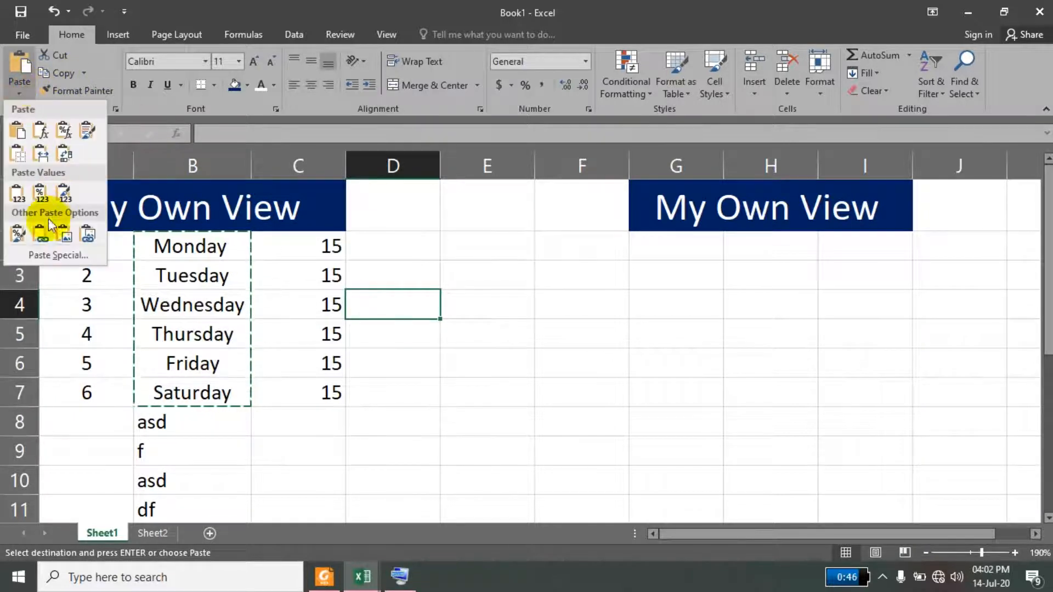
{"action": "left_click", "coordinate": [56, 254]}
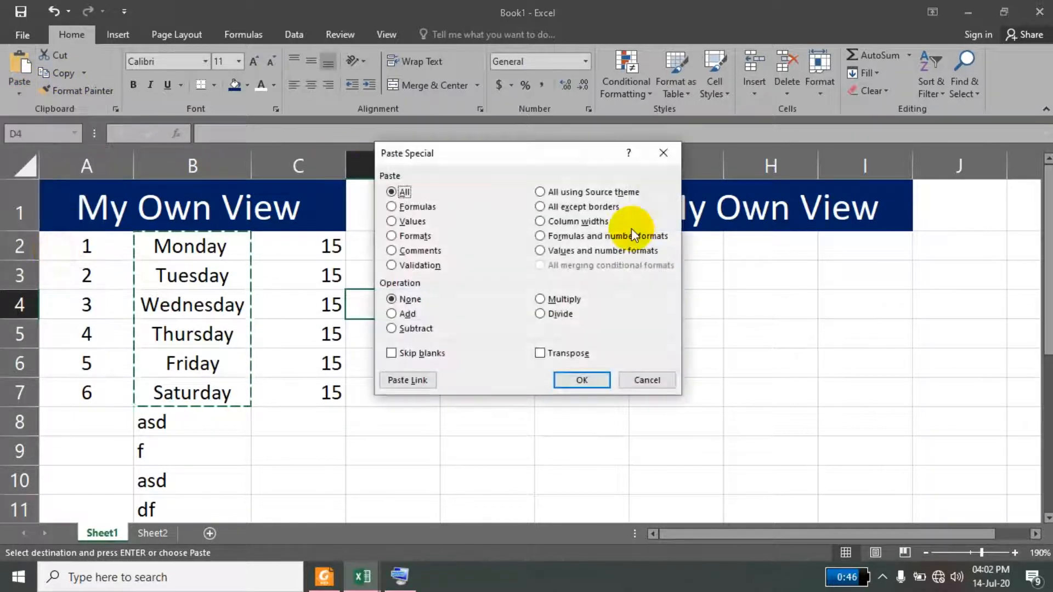
{"action": "left_click", "coordinate": [573, 355]}
{"action": "left_click", "coordinate": [582, 379]}
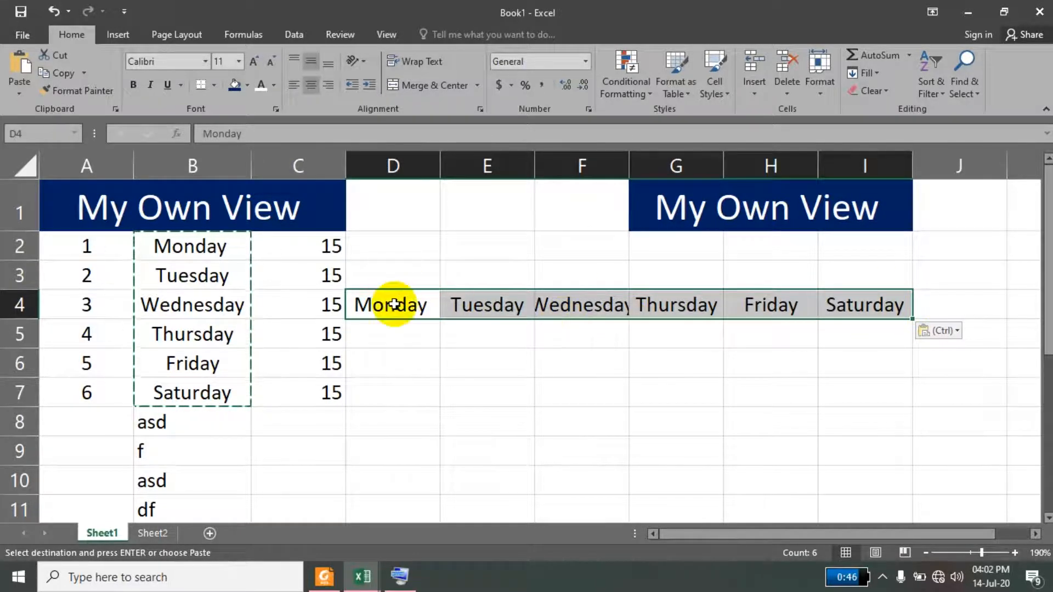
Copy the weekday row D4:I4 and paste it back as a column starting at D7 with Transpose
{"action": "left_click", "coordinate": [60, 74]}
{"action": "left_click", "coordinate": [413, 391]}
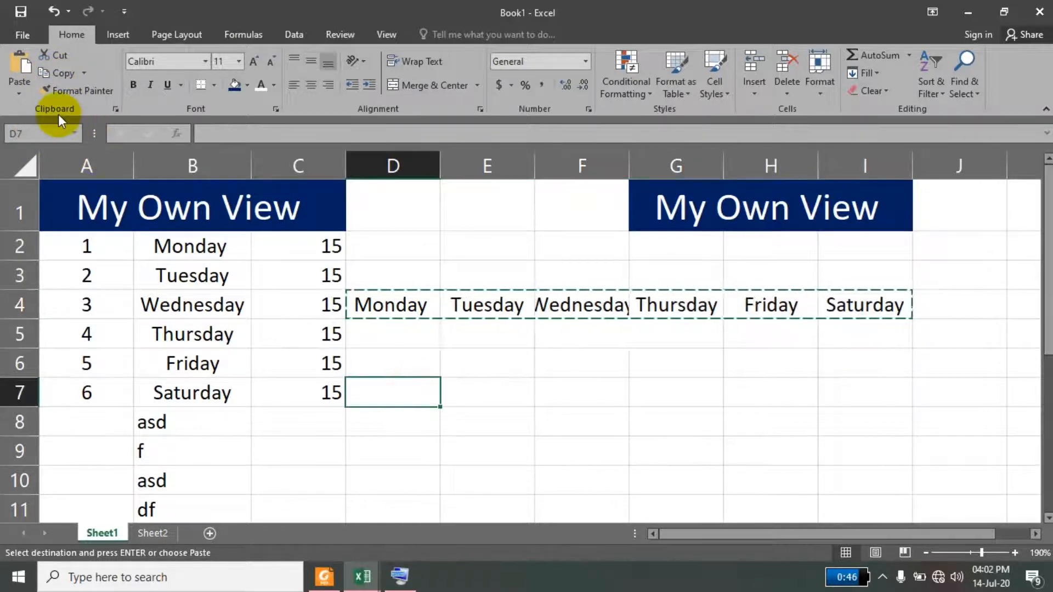
{"action": "left_click", "coordinate": [18, 88]}
{"action": "left_click", "coordinate": [48, 248]}
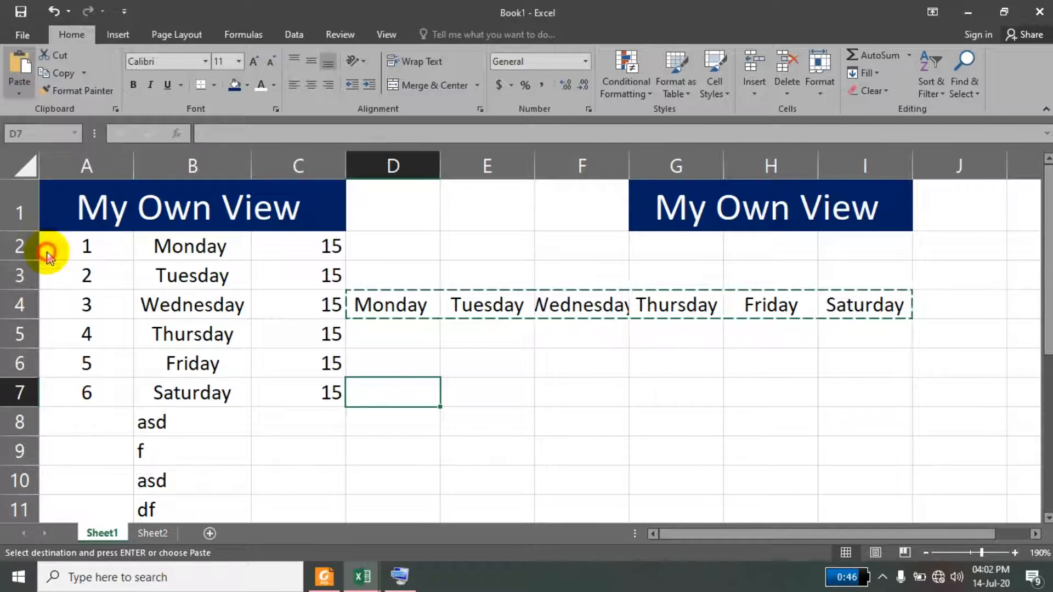
{"action": "left_click", "coordinate": [551, 355]}
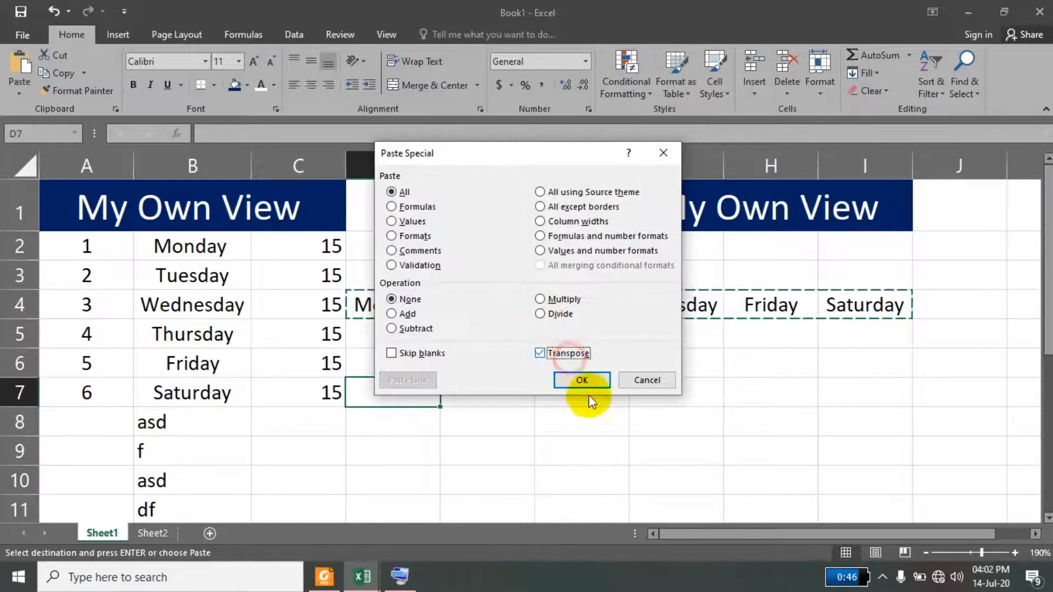
{"action": "left_click", "coordinate": [583, 381]}
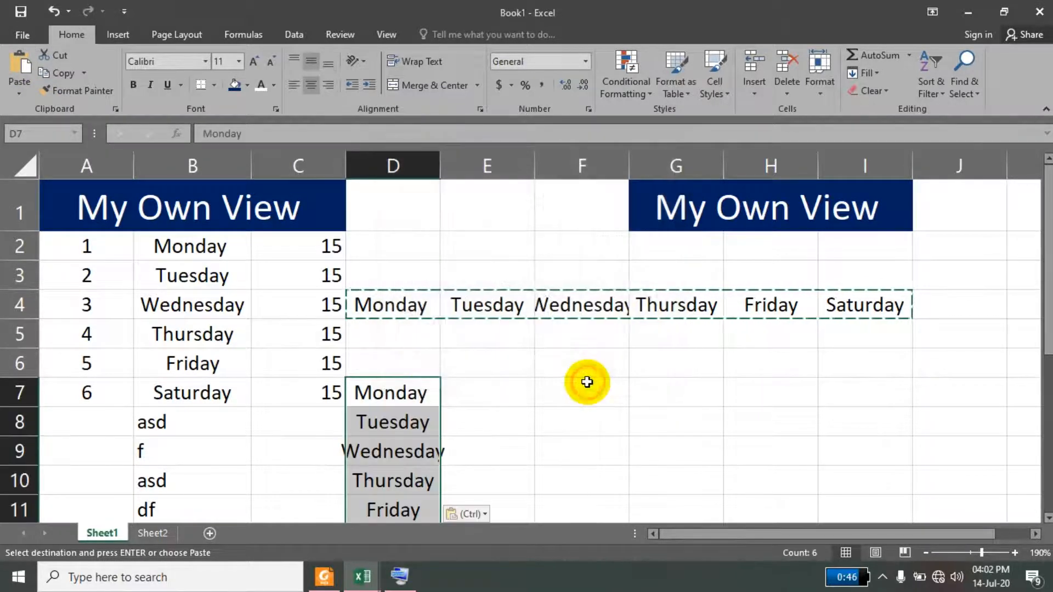
Widen column D so that the entry Wednesday fits within its cell
{"action": "left_click", "coordinate": [499, 426]}
{"action": "left_click_drag", "start_coordinate": [440, 160], "coordinate": [463, 160]}
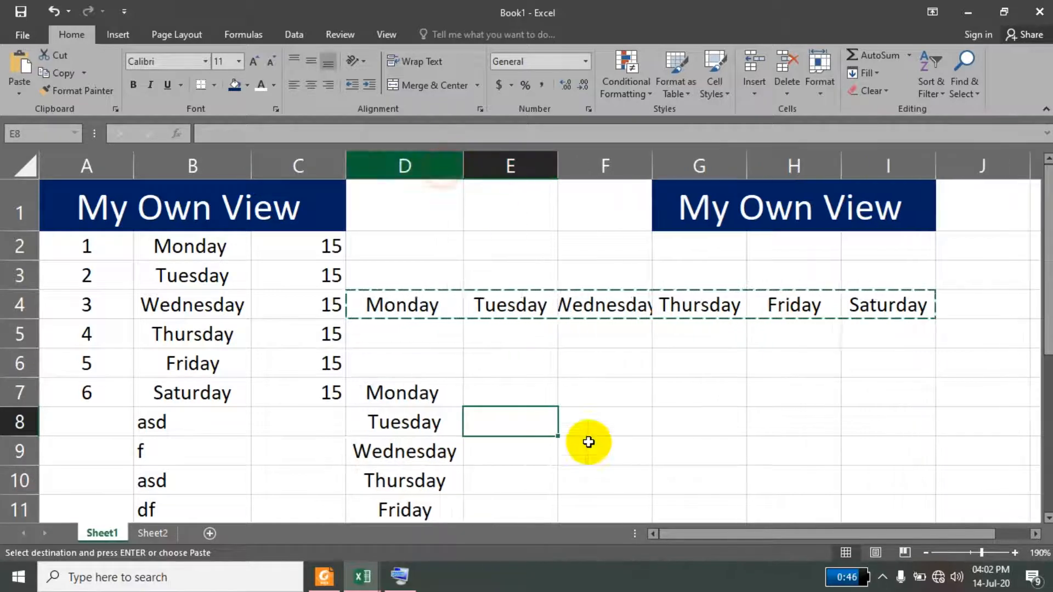
{"action": "left_click", "coordinate": [558, 481]}
{"action": "left_click", "coordinate": [405, 577]}
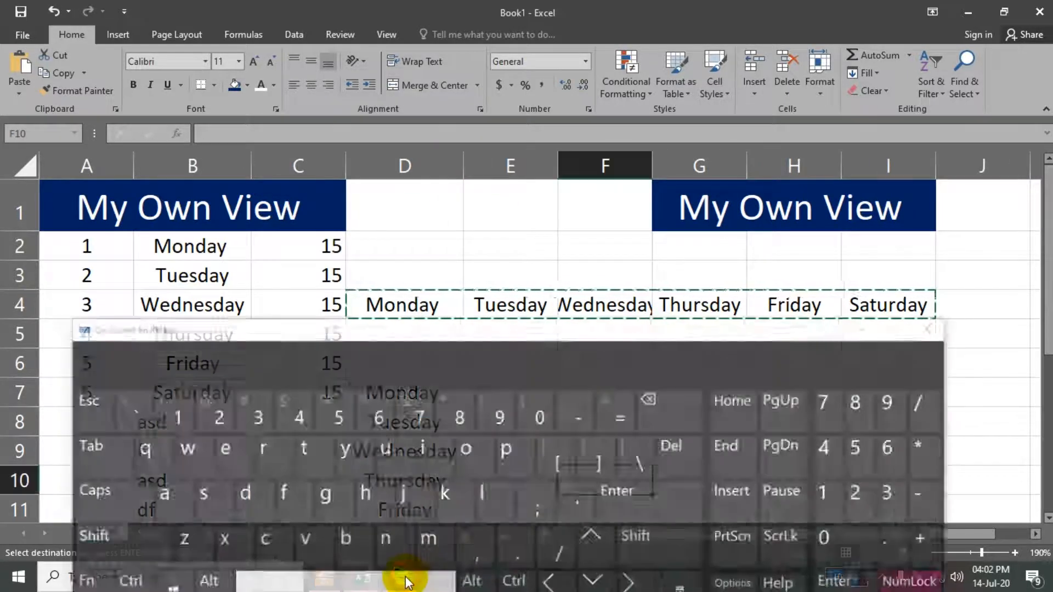
{"action": "left_click", "coordinate": [878, 317]}
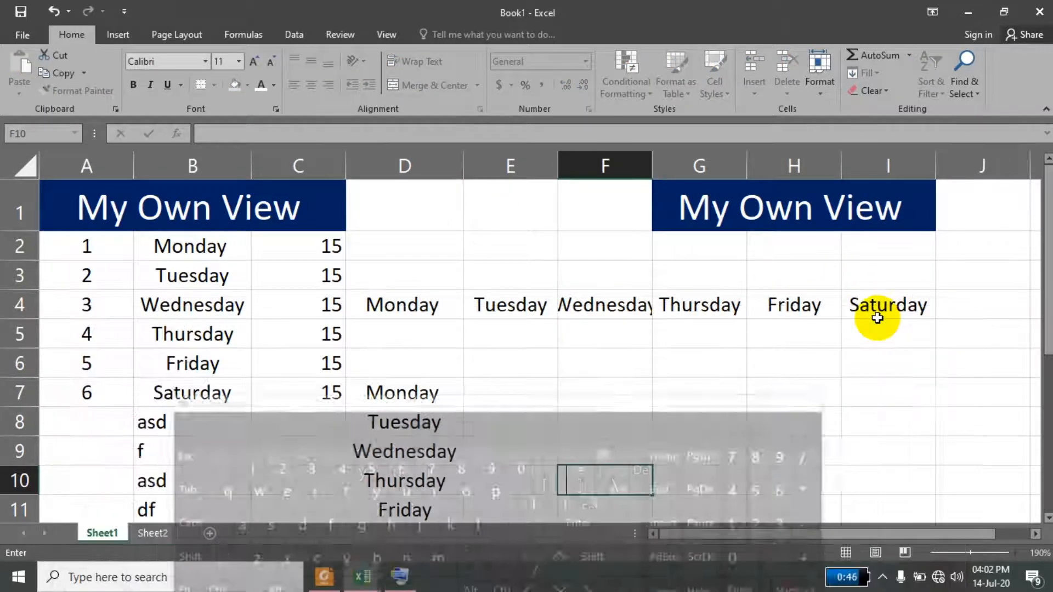
Switch to the course PDF in Foxit Reader and read the instructions for moving or copying a worksheet
{"action": "left_click", "coordinate": [326, 574]}
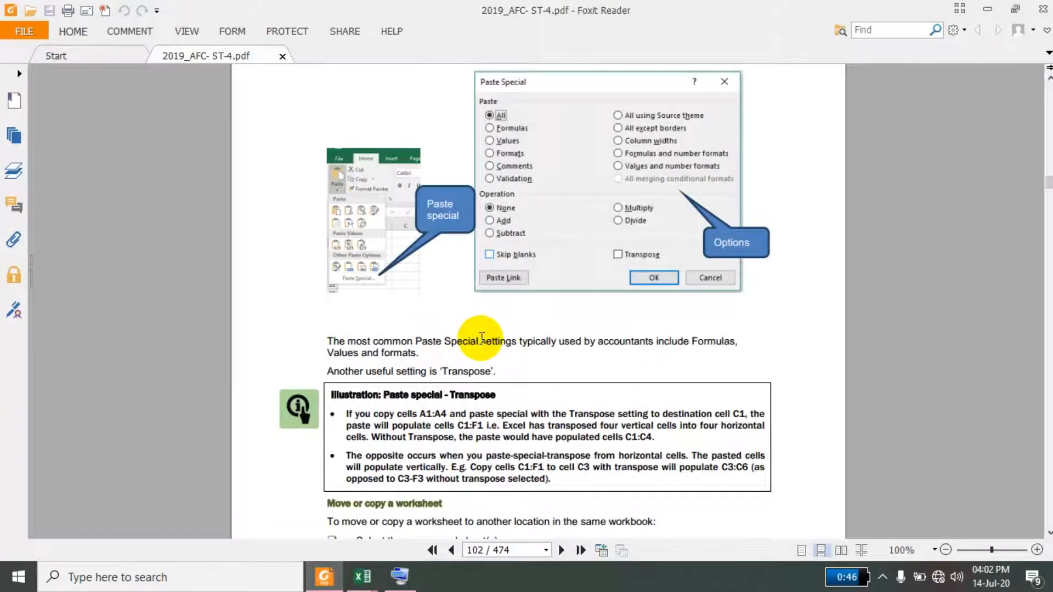
{"action": "scroll", "coordinate": [482, 338], "scroll_direction": "down", "scroll_amount": 5}
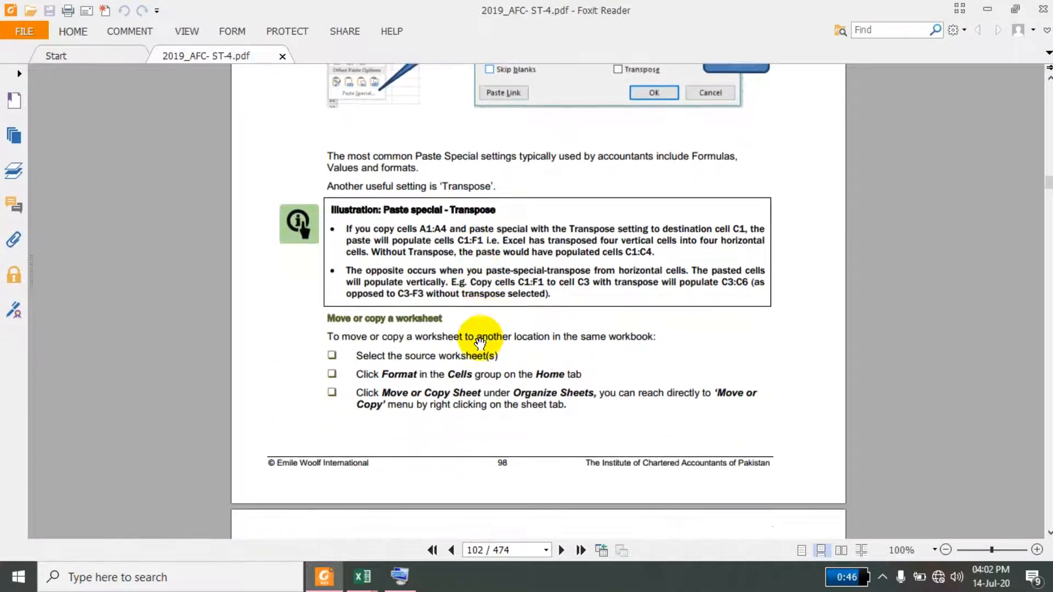
{"action": "scroll", "coordinate": [480, 343], "scroll_direction": "down", "scroll_amount": 10}
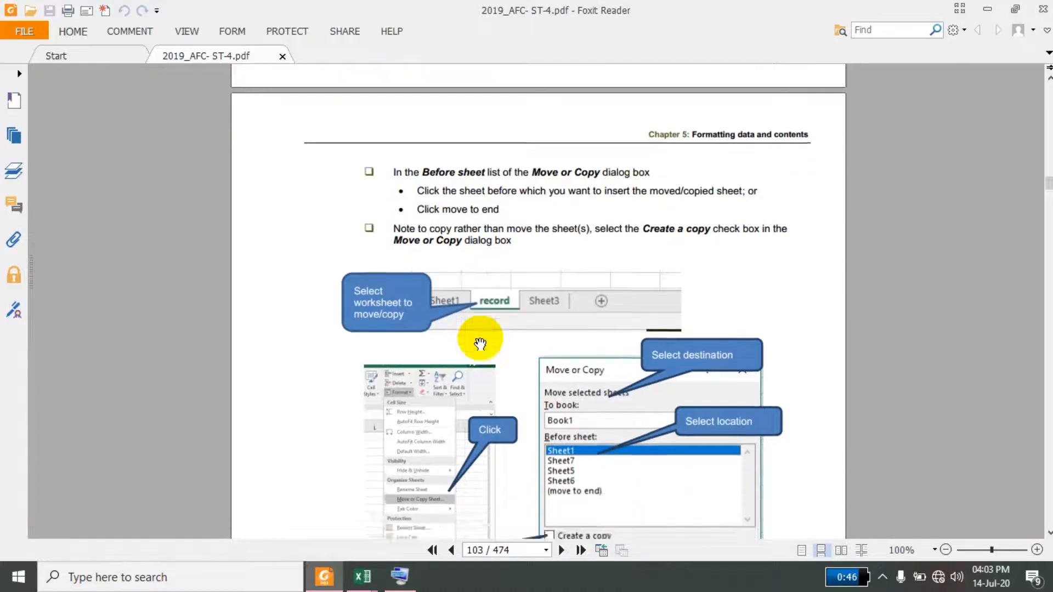
Read the remaining move-or-copy instructions, switch to the Excel workbook, and move Sheet1 to the end of Book1 with Move or Copy
{"action": "scroll", "coordinate": [480, 343], "scroll_direction": "down", "scroll_amount": 10}
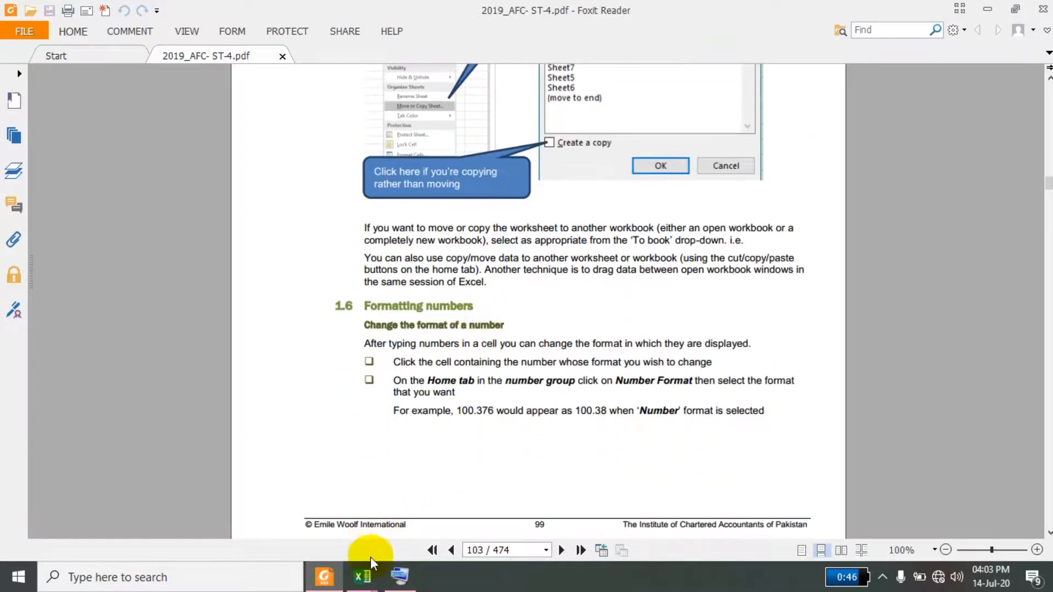
{"action": "left_click", "coordinate": [987, 8]}
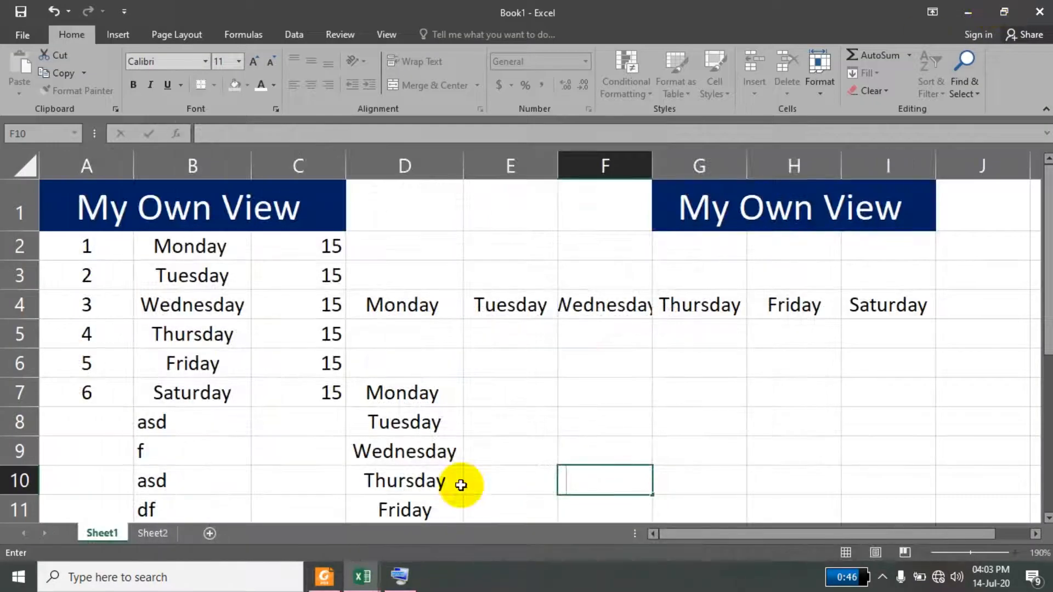
{"action": "right_click", "coordinate": [105, 533]}
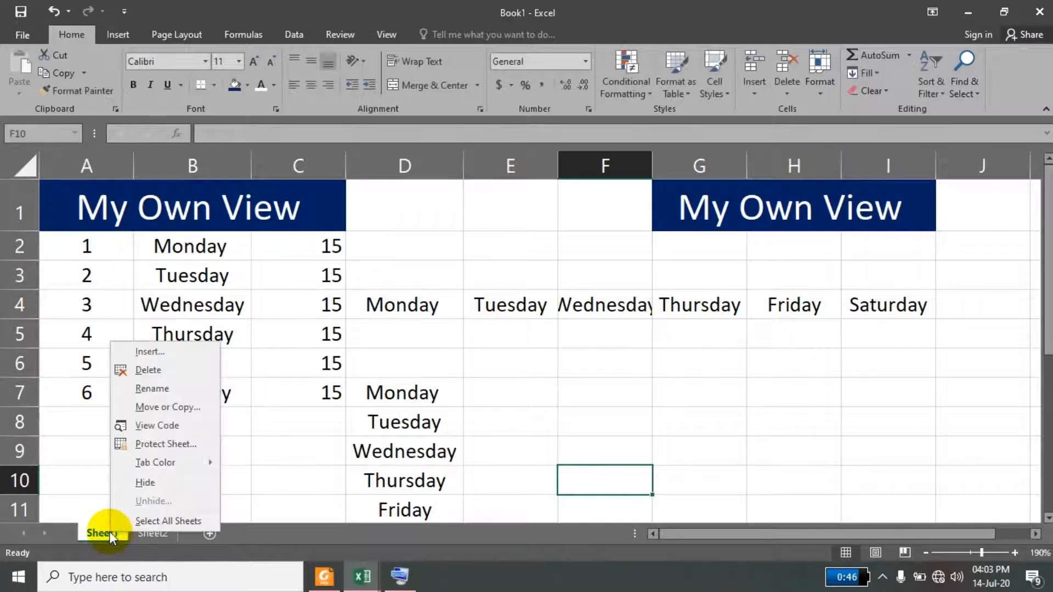
{"action": "left_click", "coordinate": [169, 408]}
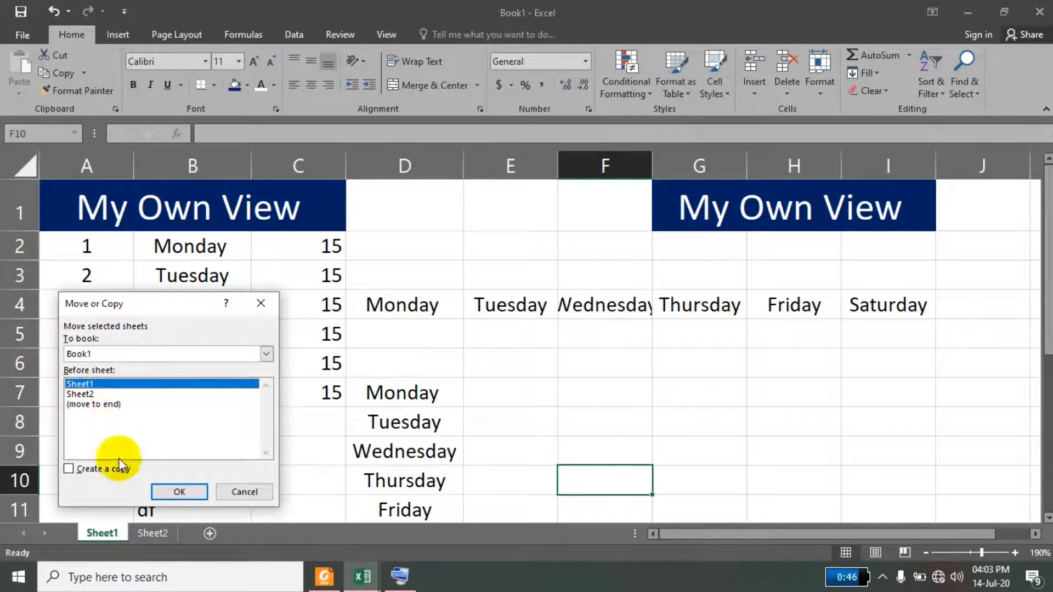
{"action": "left_click", "coordinate": [98, 406]}
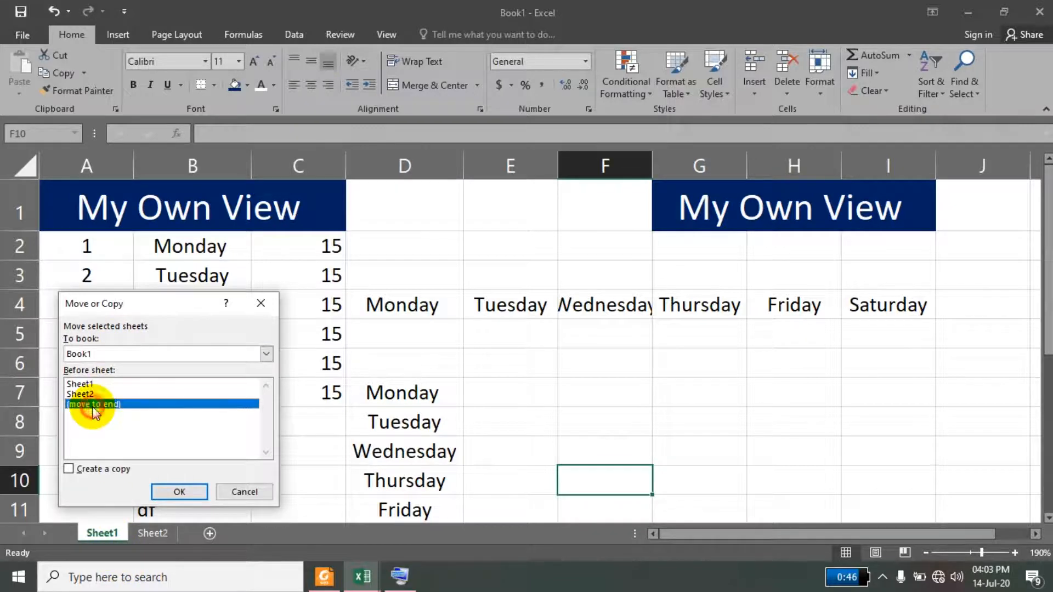
{"action": "left_click", "coordinate": [170, 488]}
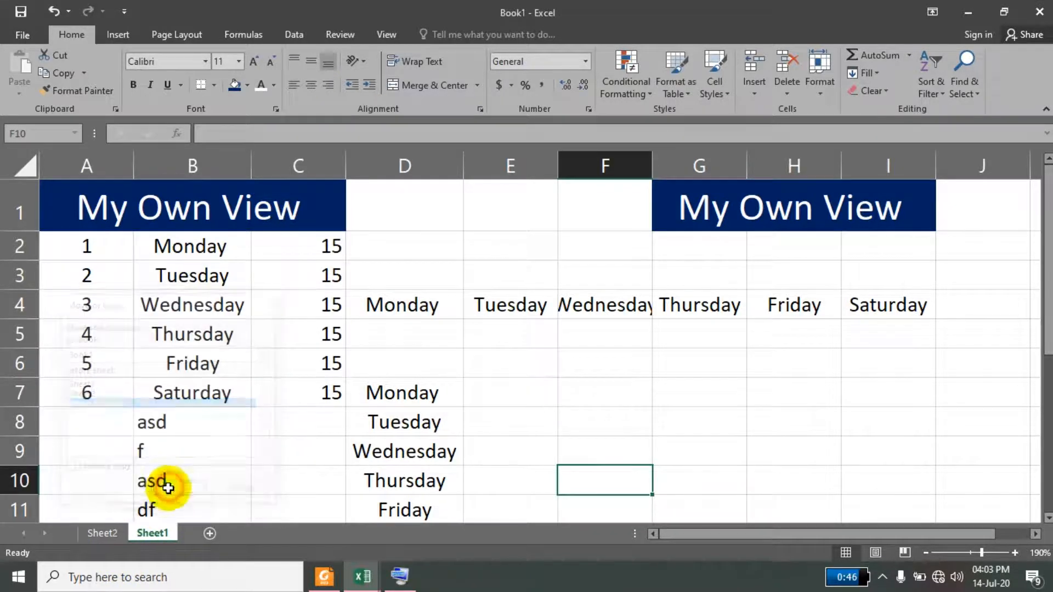
Create a copy of Sheet1 before Sheet2 in Book1 using Move or Copy with the Create a copy option
{"action": "right_click", "coordinate": [166, 535]}
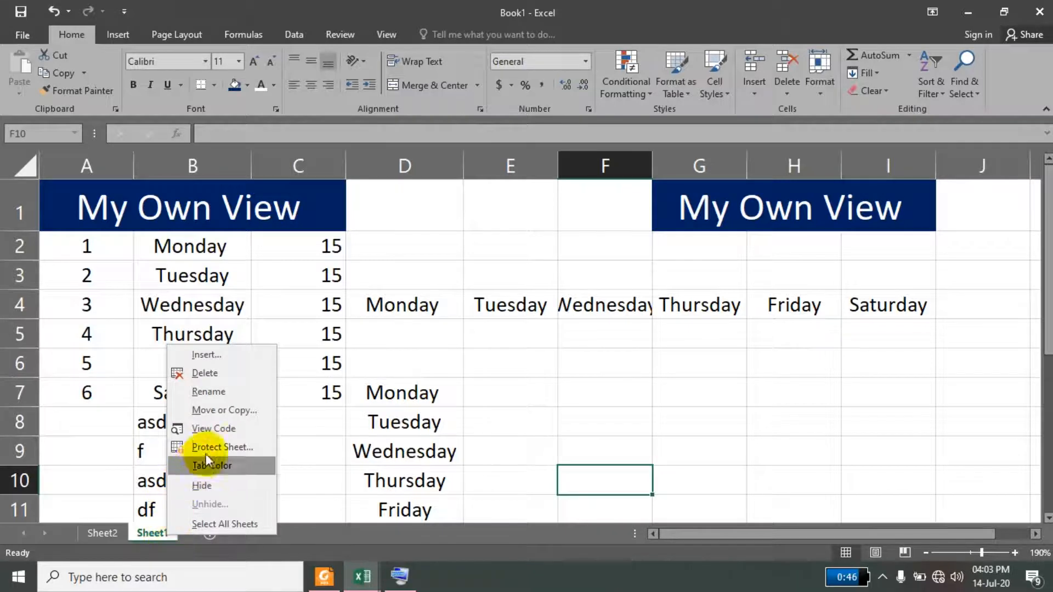
{"action": "left_click", "coordinate": [223, 411]}
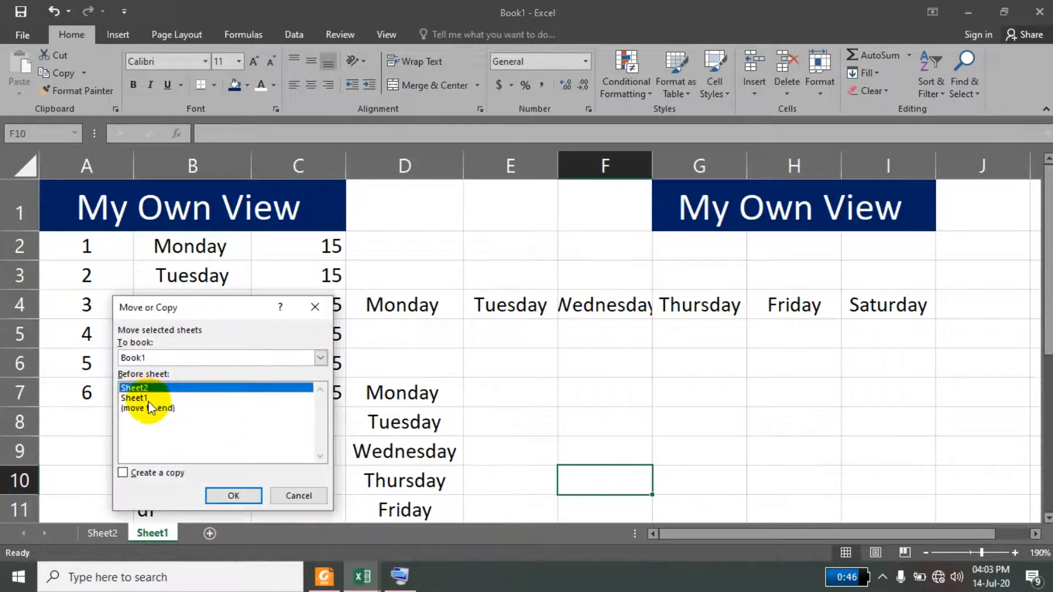
{"action": "left_click", "coordinate": [146, 474]}
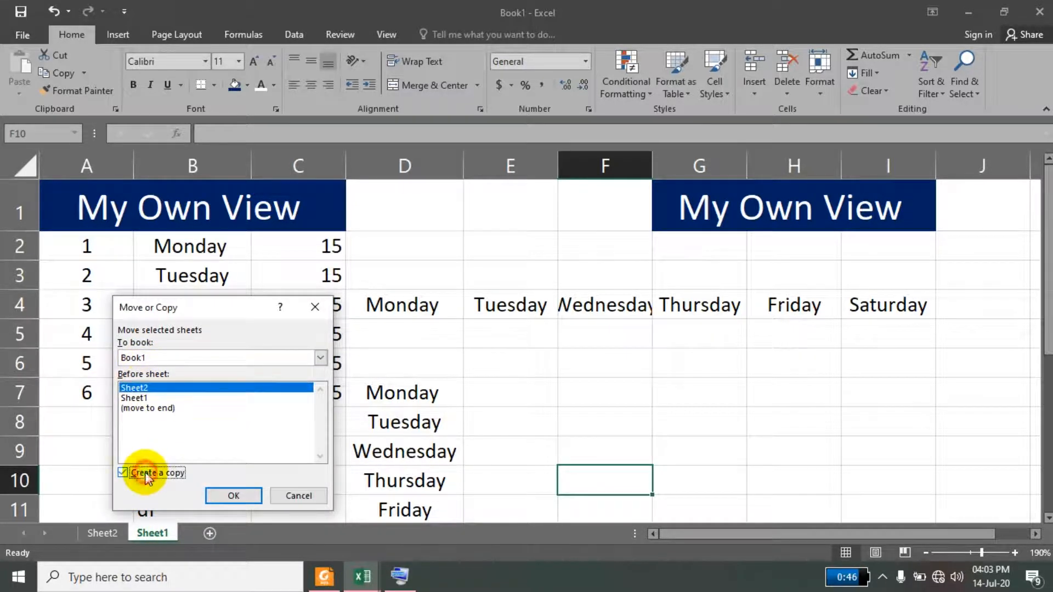
{"action": "left_click", "coordinate": [229, 497]}
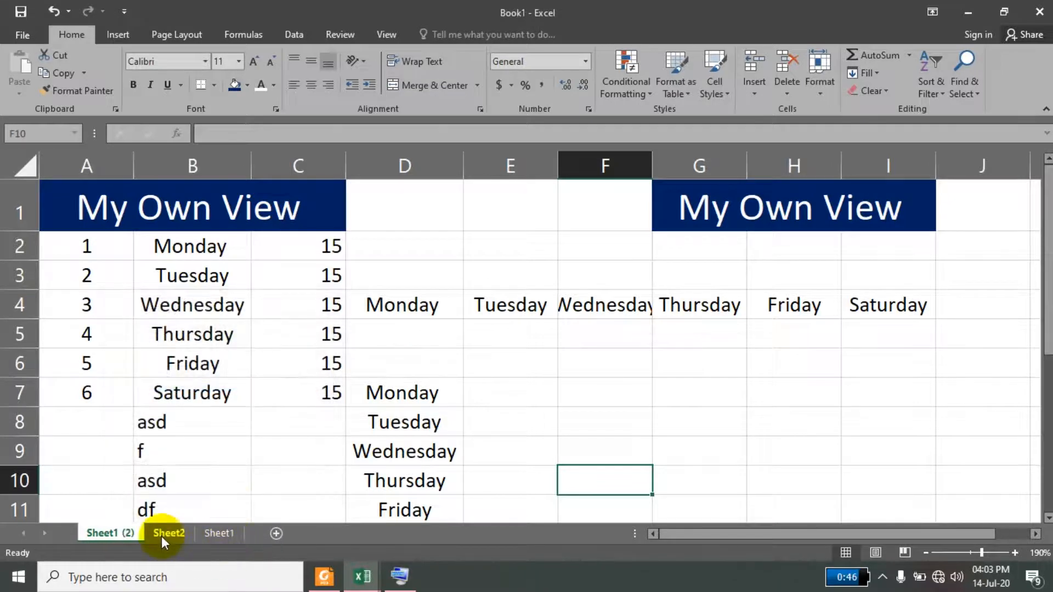
Delete the copied worksheet Sheet1 (2) and accept its permanent removal
{"action": "right_click", "coordinate": [123, 531]}
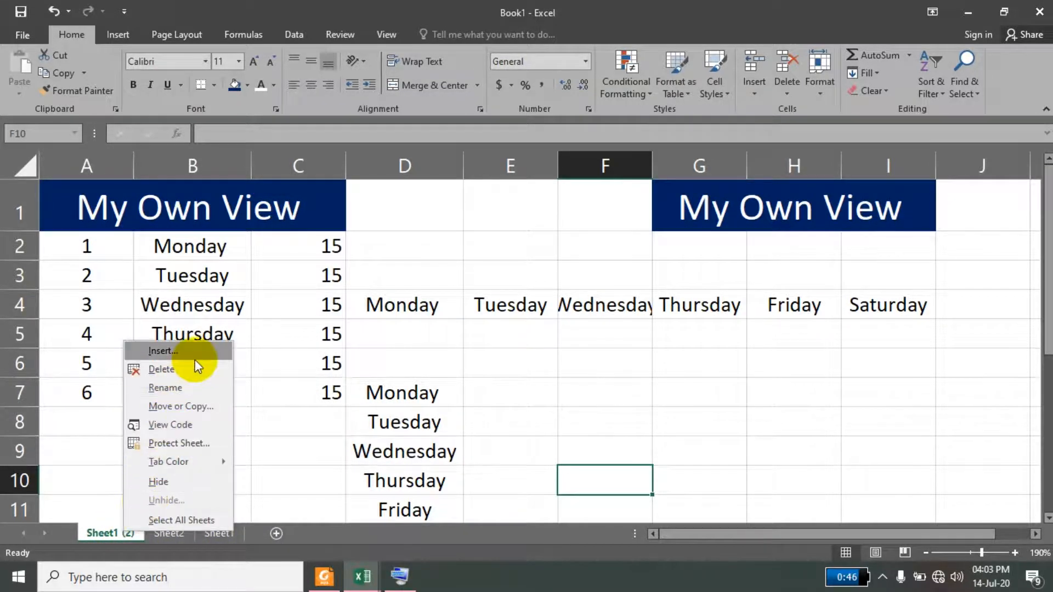
{"action": "left_click", "coordinate": [183, 371]}
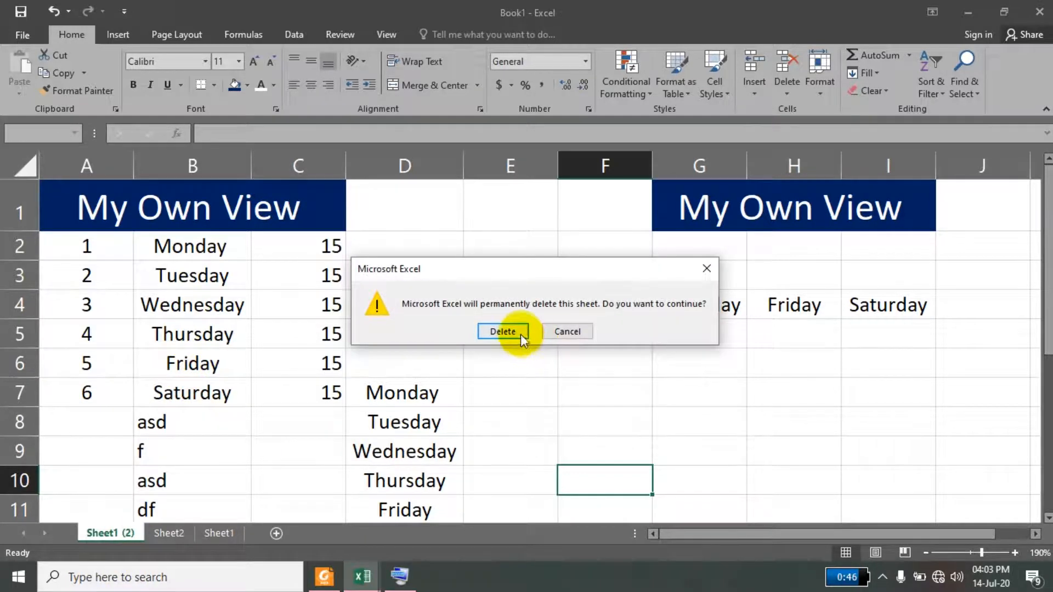
{"action": "left_click", "coordinate": [520, 333]}
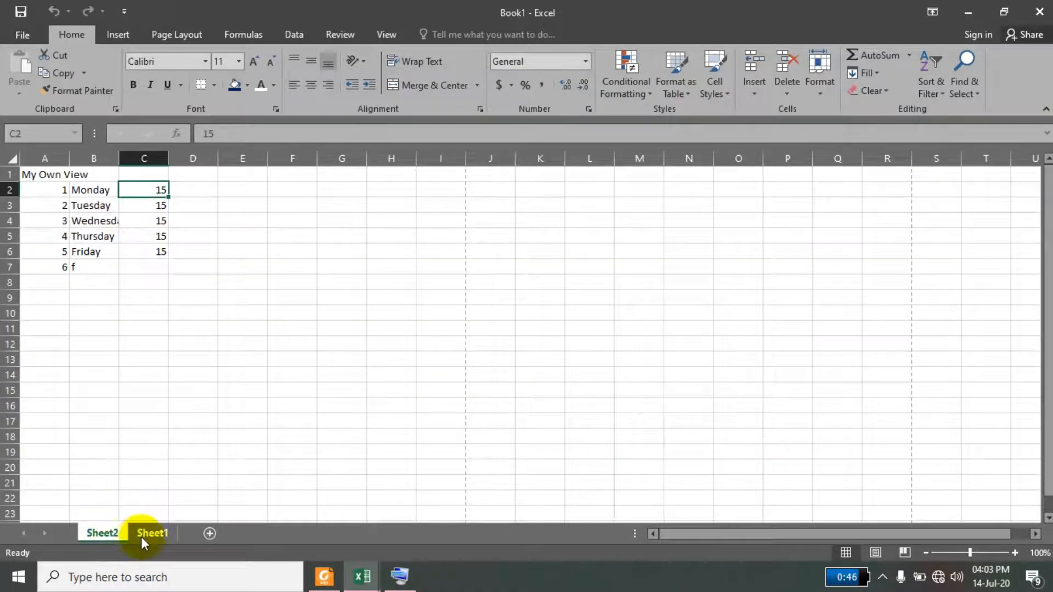
Duplicate Sheet1 directly along the sheet tabs in front of Sheet2 and delete that duplicate
{"action": "left_click", "coordinate": [144, 535]}
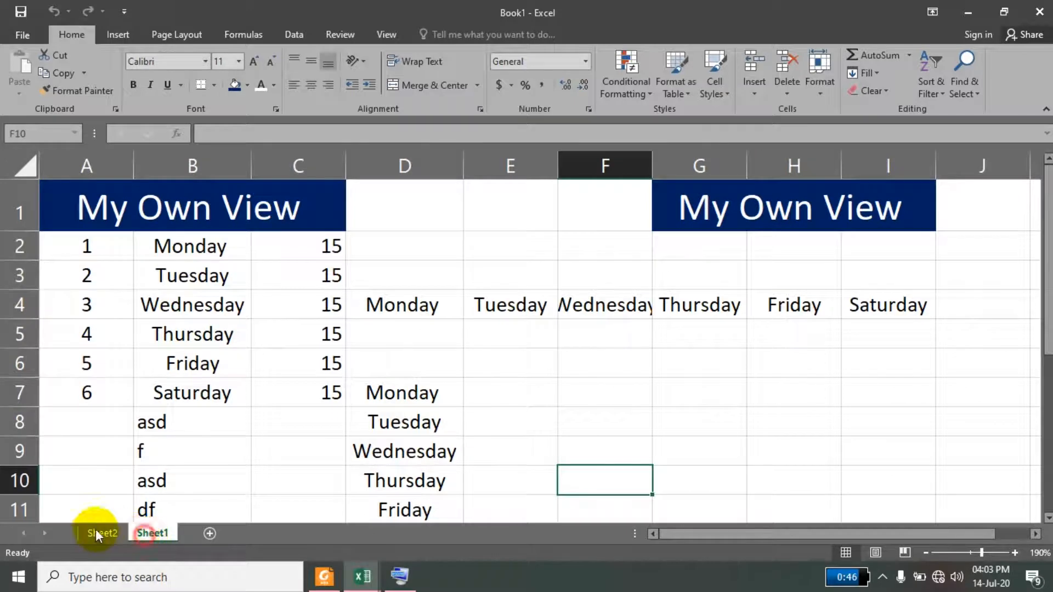
{"action": "mouse_move", "coordinate": [95, 529]}
{"action": "left_mouse_down"}
{"action": "mouse_move", "coordinate": [81, 526]}
{"action": "mouse_move", "coordinate": [175, 541]}
{"action": "mouse_move", "coordinate": [183, 531]}
{"action": "mouse_move", "coordinate": [76, 529]}
{"action": "mouse_move", "coordinate": [188, 514]}
{"action": "mouse_move", "coordinate": [175, 532]}
{"action": "mouse_move", "coordinate": [78, 522]}
{"action": "left_mouse_up"}
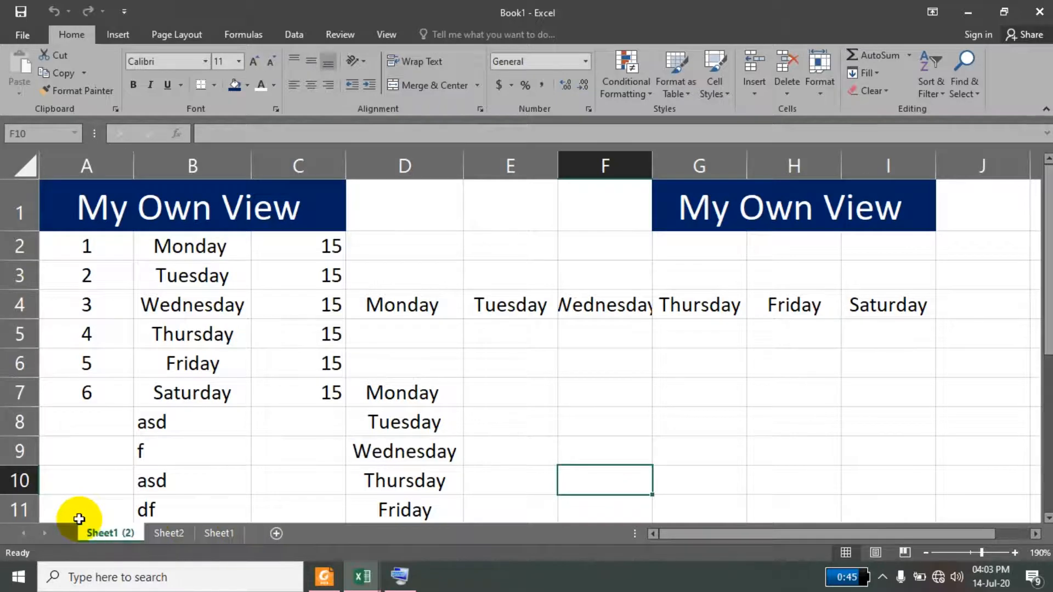
{"action": "right_click", "coordinate": [123, 530]}
{"action": "left_click", "coordinate": [162, 368]}
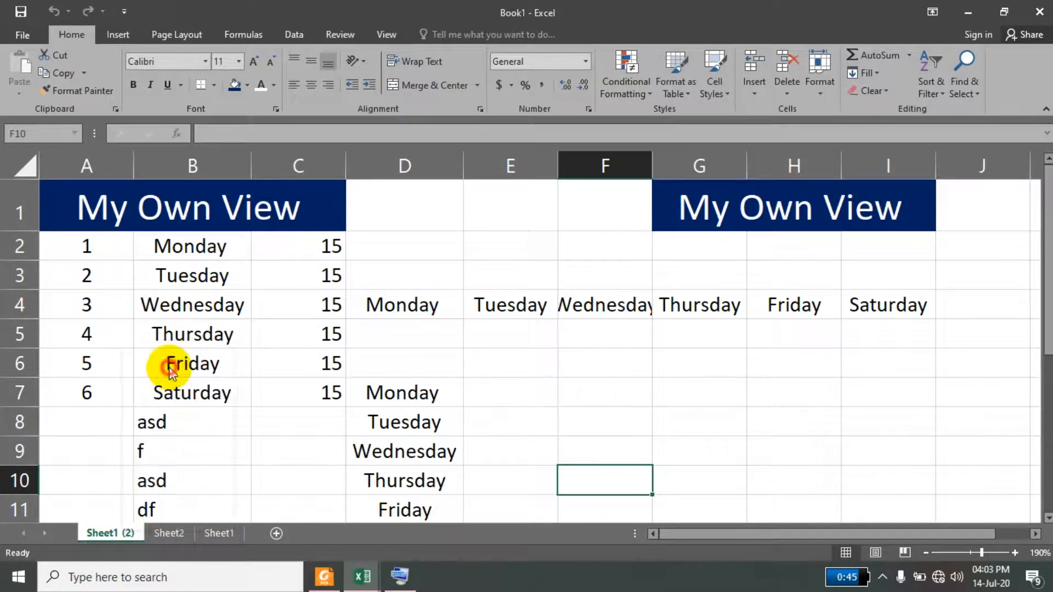
{"action": "left_click", "coordinate": [518, 330]}
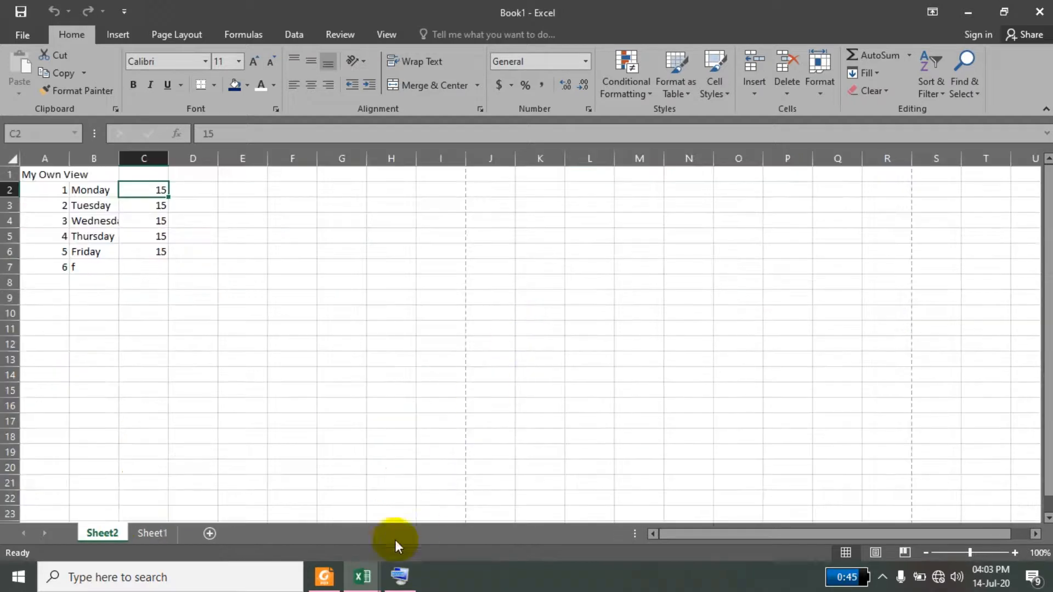
Move Sheet1 directly along the sheet tabs so that it sits before Sheet2
{"action": "left_click", "coordinate": [154, 534]}
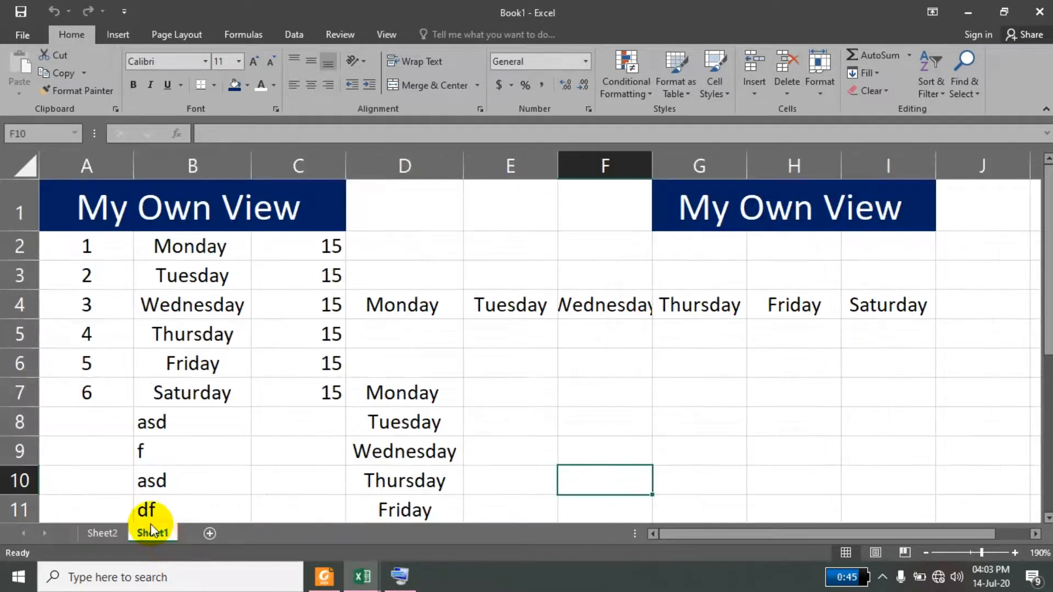
{"action": "left_click_drag", "start_coordinate": [142, 532], "coordinate": [83, 530]}
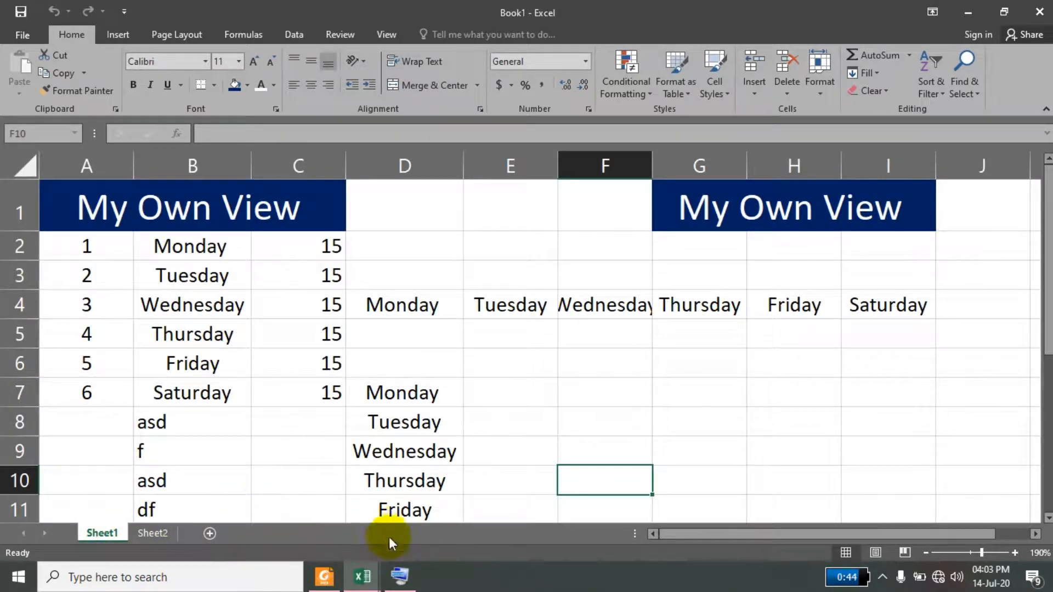
Switch to the course PDF in Foxit Reader and look through the sections on number formats, custom formats and conditional formatting with its illustrations
{"action": "left_click", "coordinate": [326, 577]}
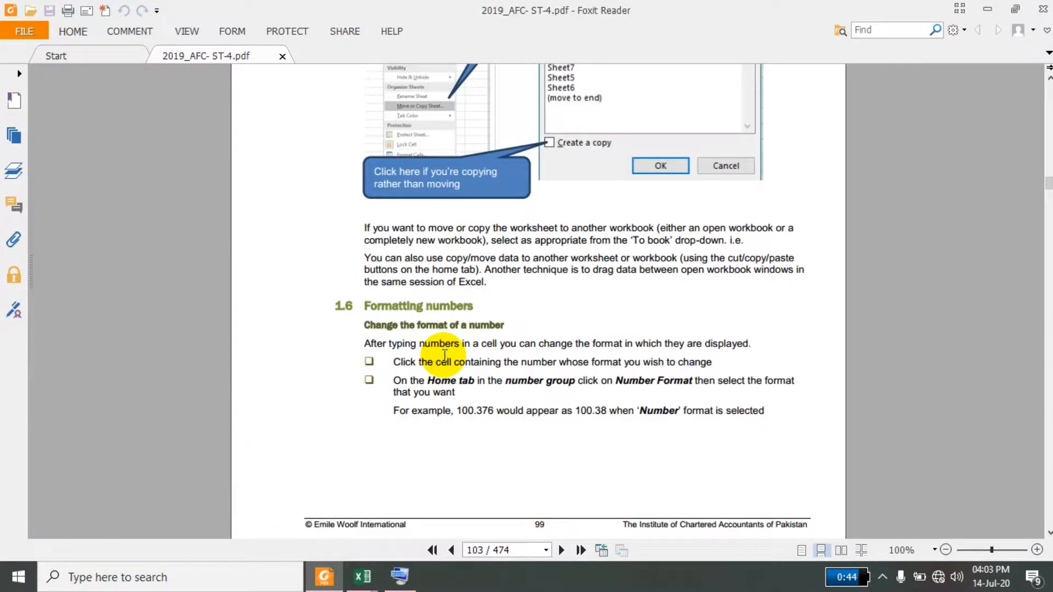
{"action": "scroll", "coordinate": [445, 355], "scroll_direction": "down", "scroll_amount": 3}
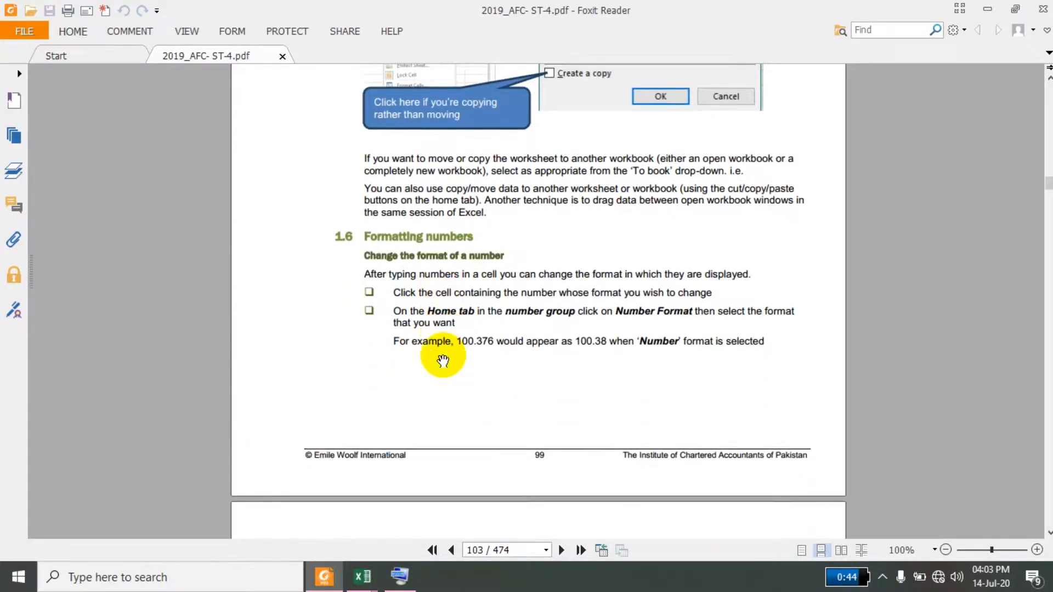
{"action": "scroll", "coordinate": [443, 361], "scroll_direction": "down", "scroll_amount": 8}
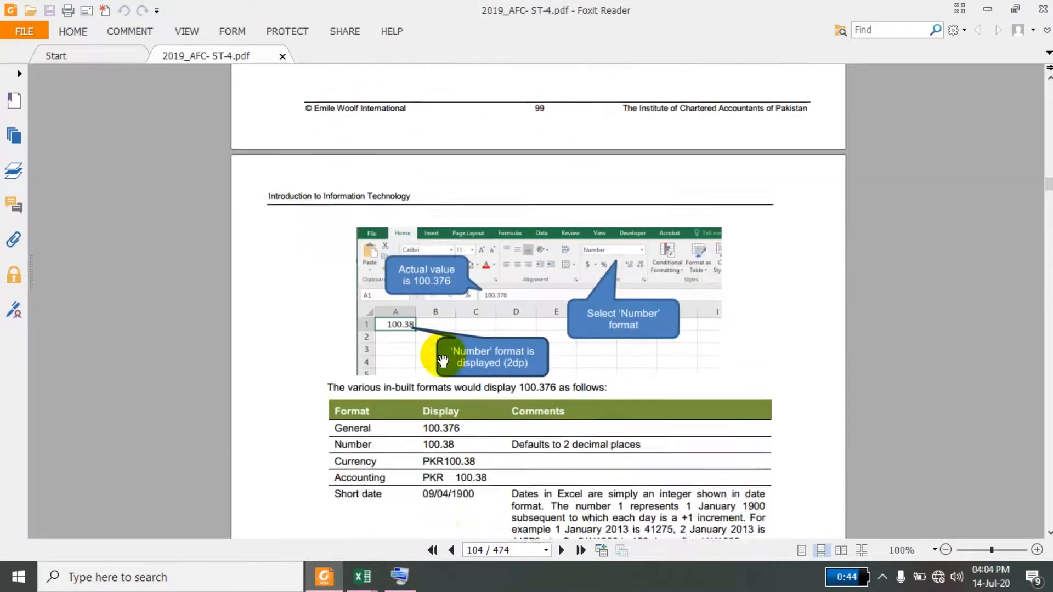
{"action": "scroll", "coordinate": [444, 361], "scroll_direction": "down", "scroll_amount": 10}
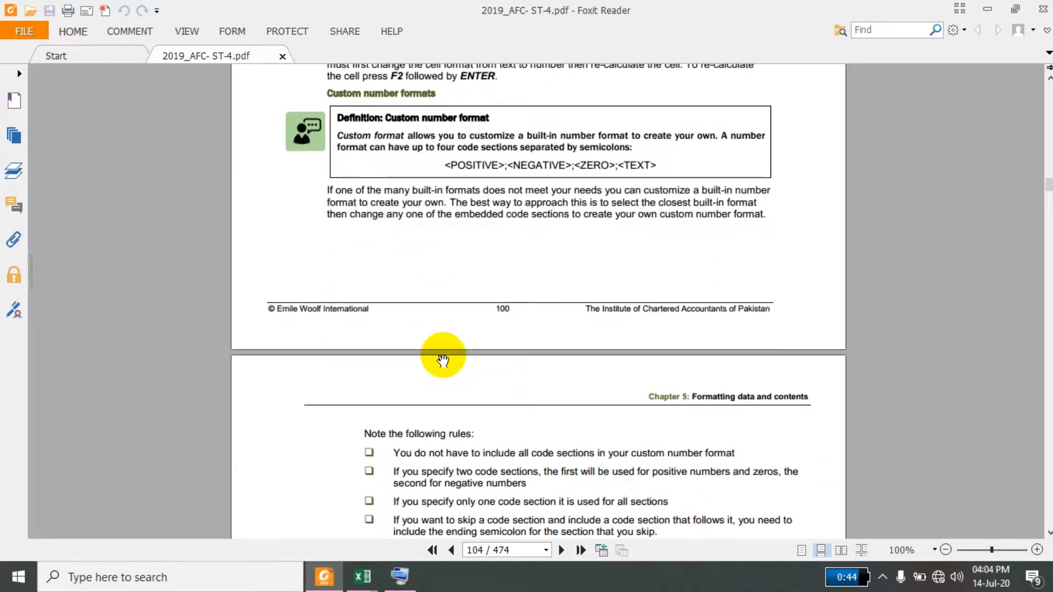
{"action": "scroll", "coordinate": [444, 361], "scroll_direction": "down", "scroll_amount": 11}
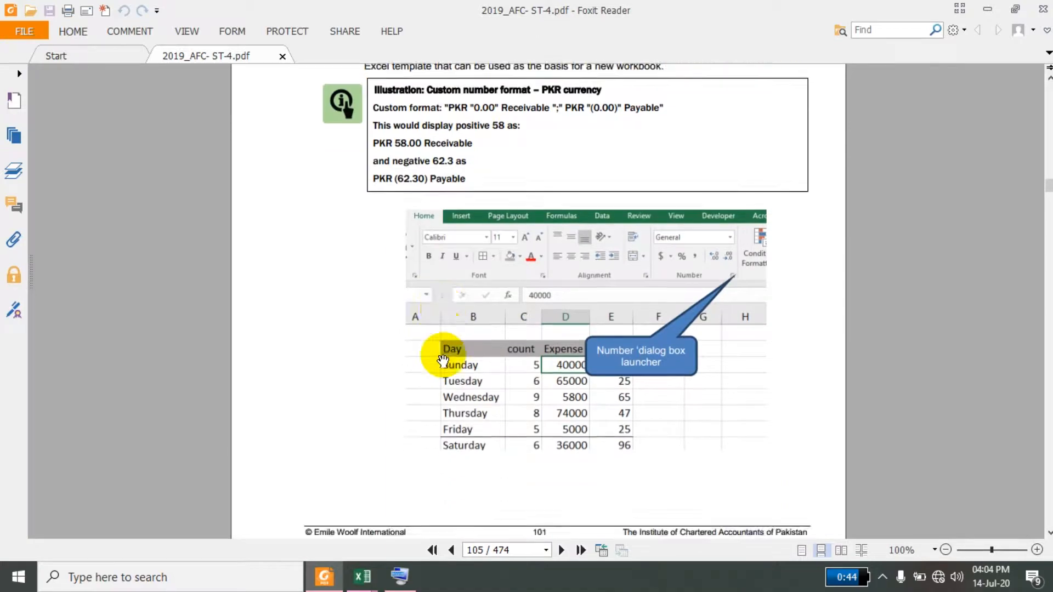
{"action": "scroll", "coordinate": [443, 361], "scroll_direction": "down", "scroll_amount": 10}
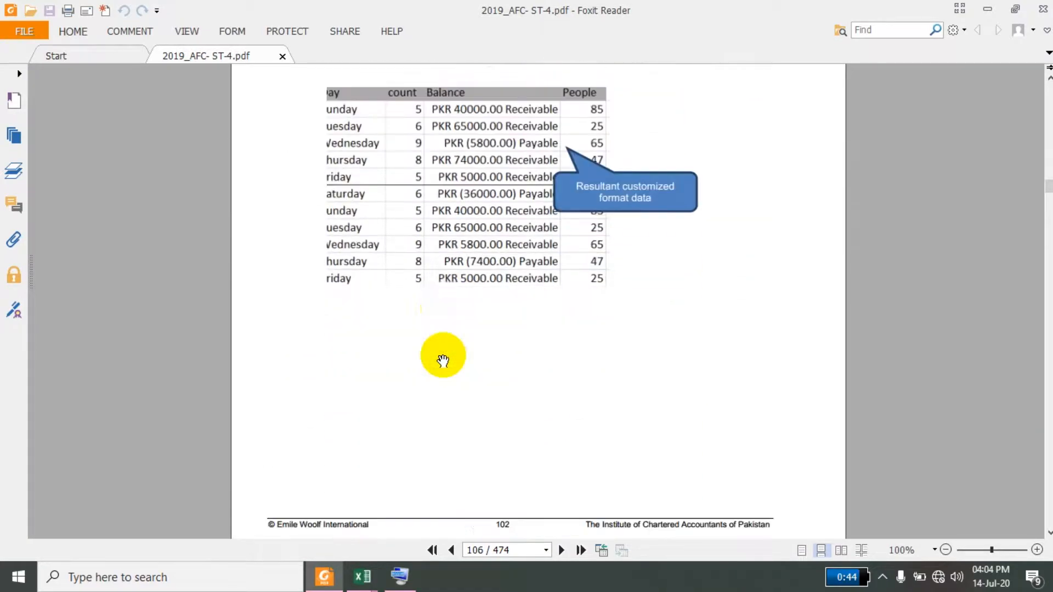
{"action": "scroll", "coordinate": [444, 361], "scroll_direction": "down", "scroll_amount": 15}
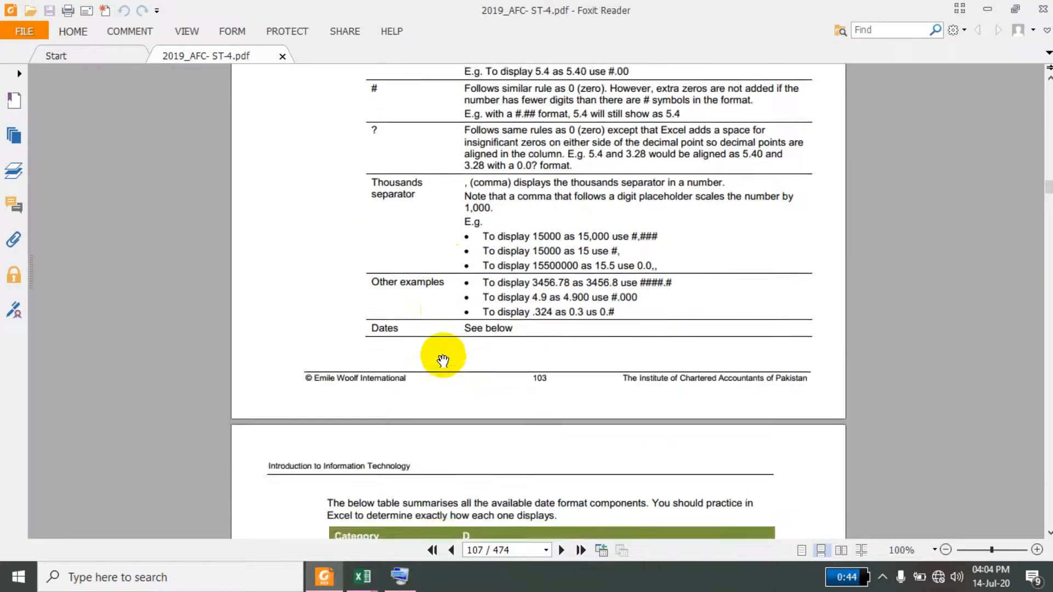
{"action": "scroll", "coordinate": [443, 361], "scroll_direction": "down", "scroll_amount": 1}
{"action": "scroll", "coordinate": [443, 361], "scroll_direction": "down", "scroll_amount": 20}
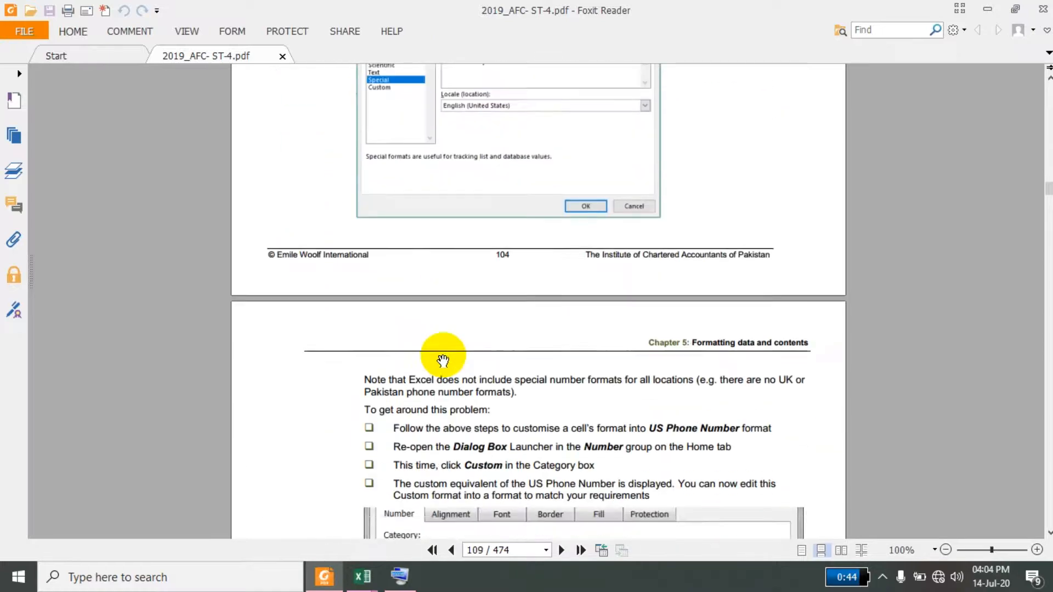
{"action": "scroll", "coordinate": [443, 361], "scroll_direction": "down", "scroll_amount": 1}
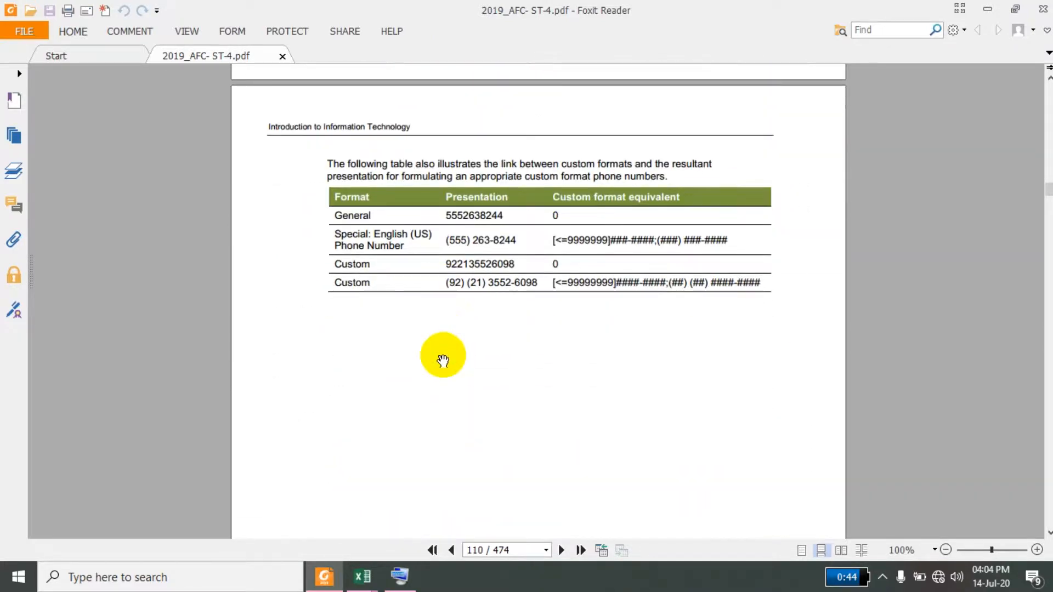
{"action": "scroll", "coordinate": [444, 361], "scroll_direction": "down", "scroll_amount": 10}
{"action": "scroll", "coordinate": [445, 355], "scroll_direction": "down", "scroll_amount": 4}
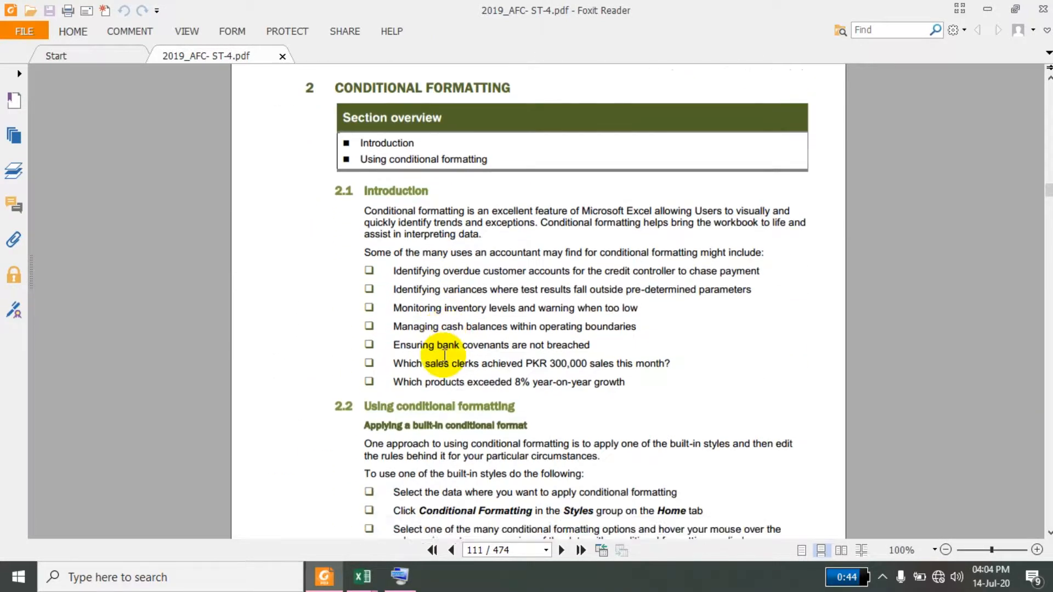
{"action": "scroll", "coordinate": [443, 361], "scroll_direction": "down", "scroll_amount": 16}
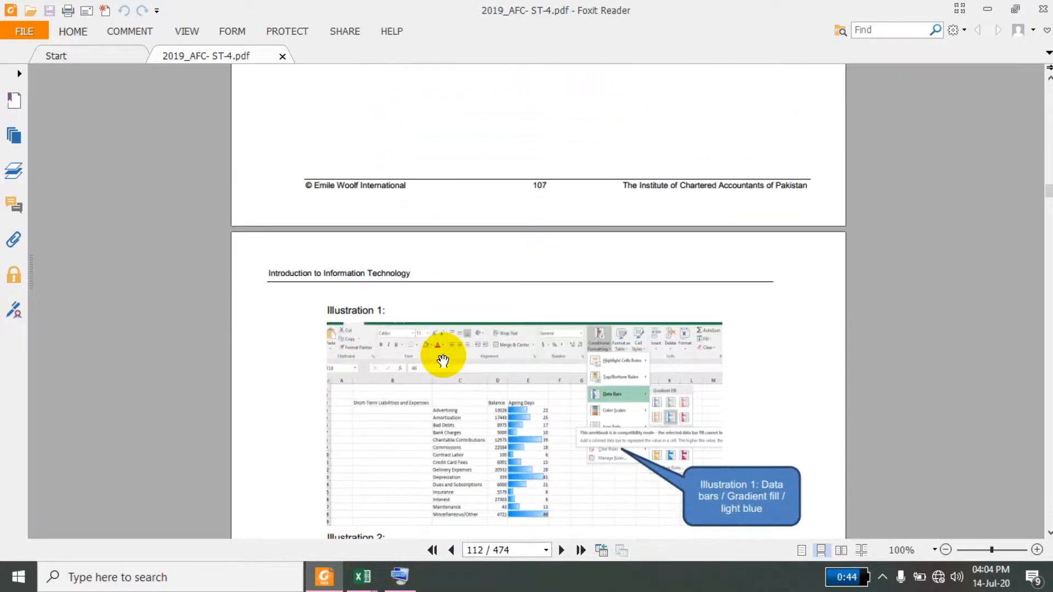